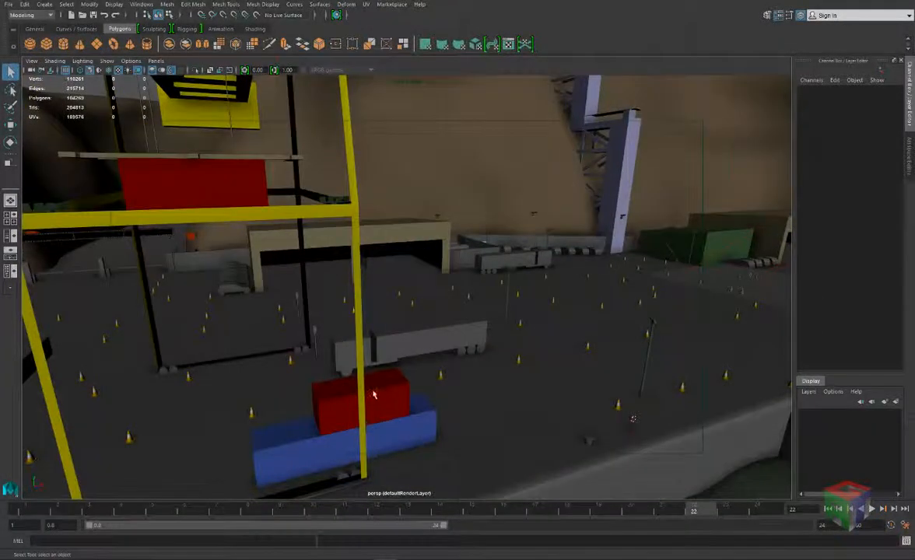
Export the small red shipping container on the blue block to the Desktop as an OBJ file named shipping_container.
click(390, 398)
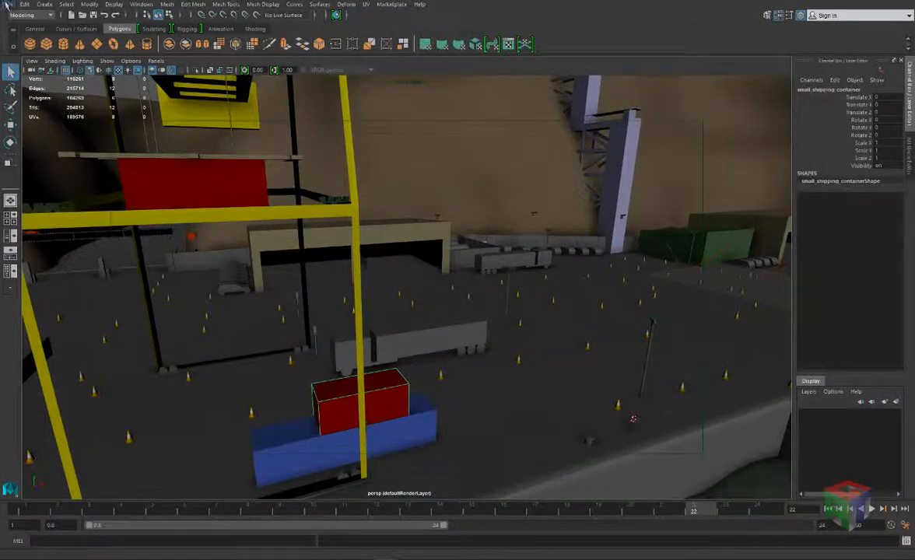
click(8, 4)
mouse_move(31, 132)
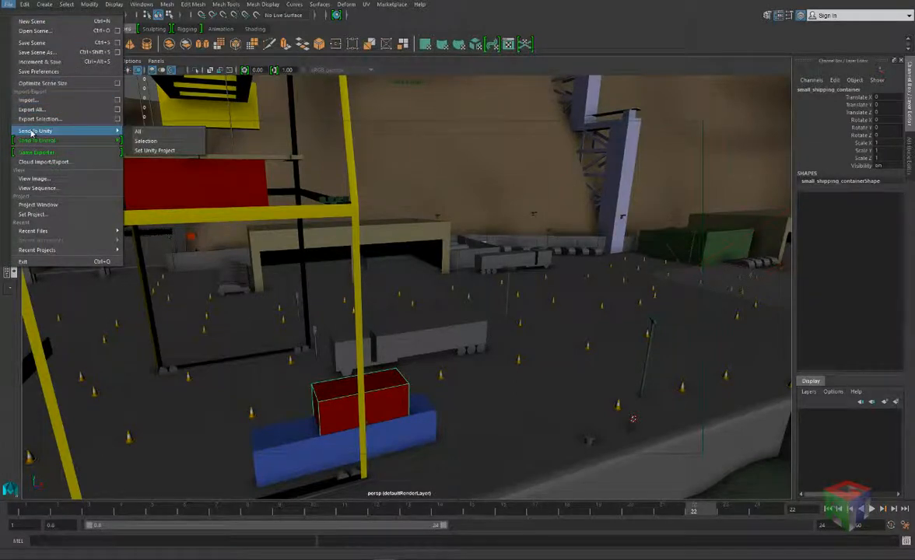
click(39, 119)
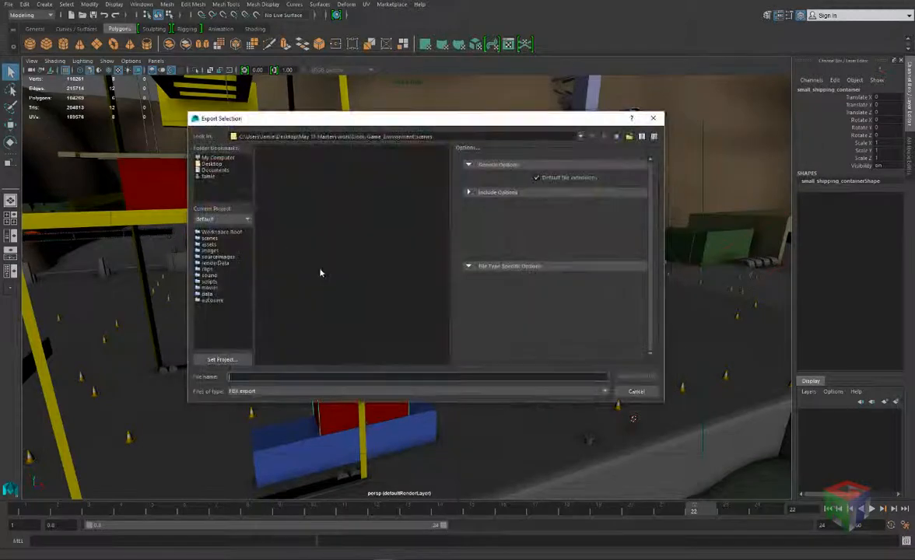
click(212, 165)
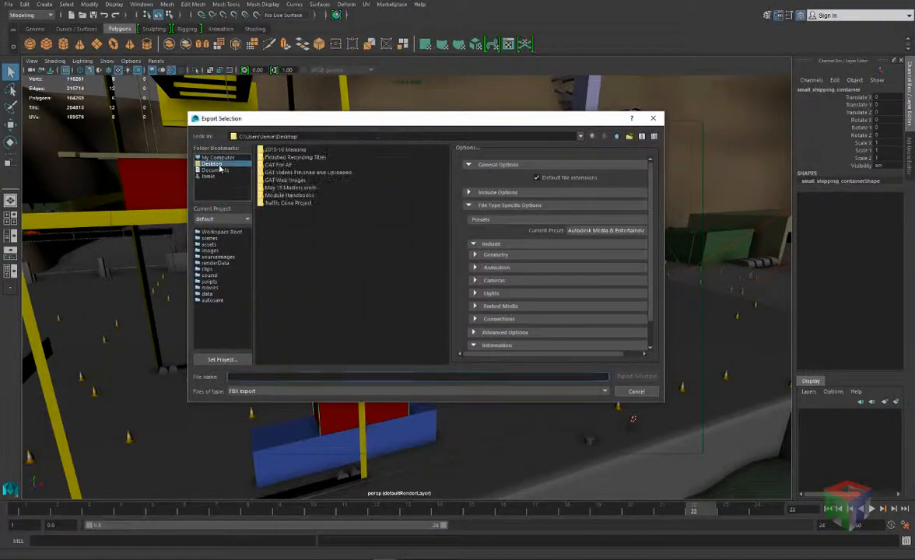
click(273, 394)
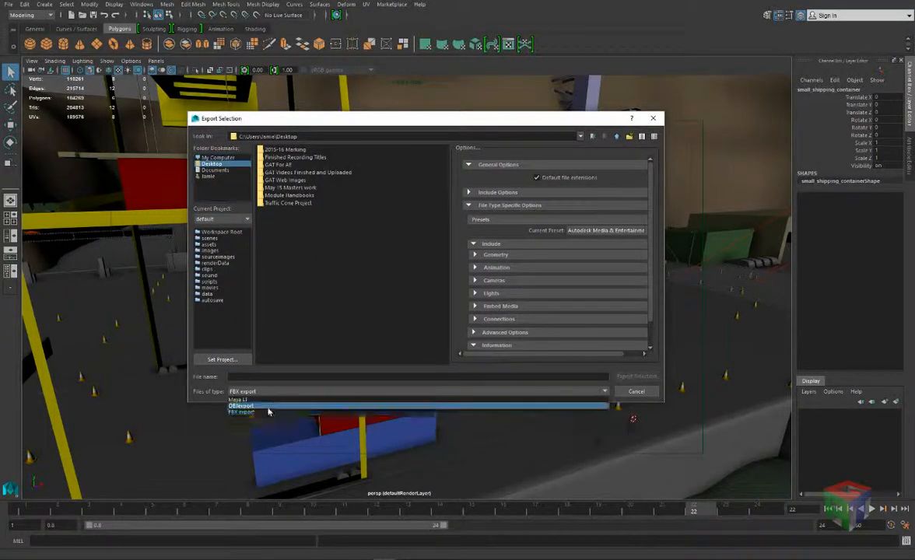
click(268, 411)
click(251, 378)
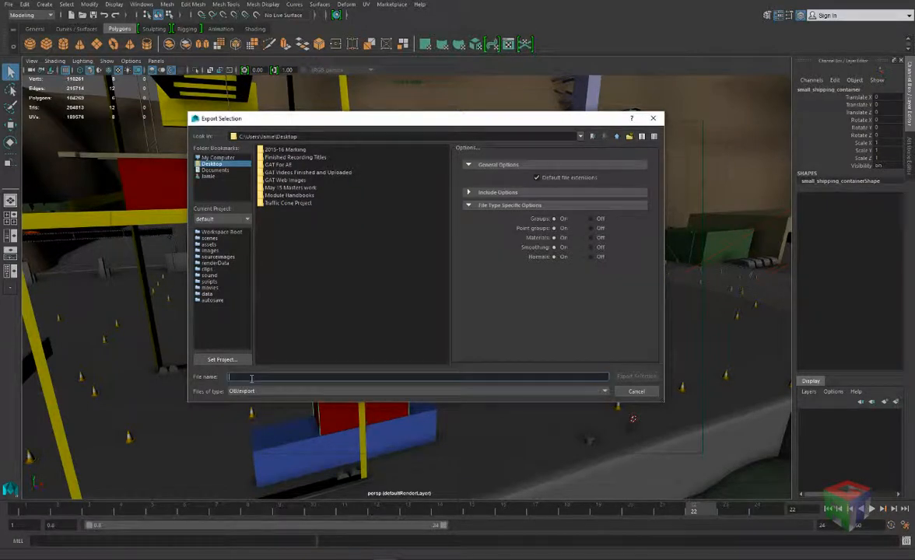
text(s)
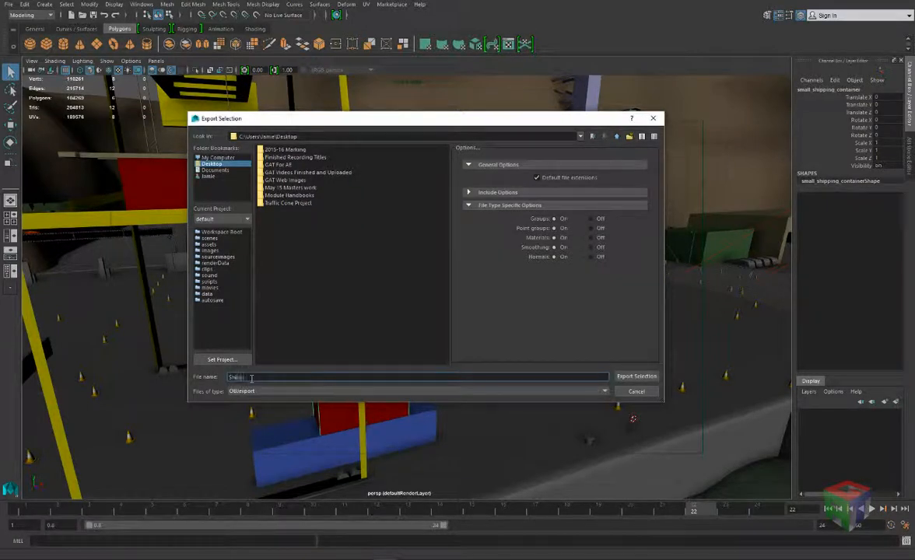
text(hippingContainer)
click(636, 391)
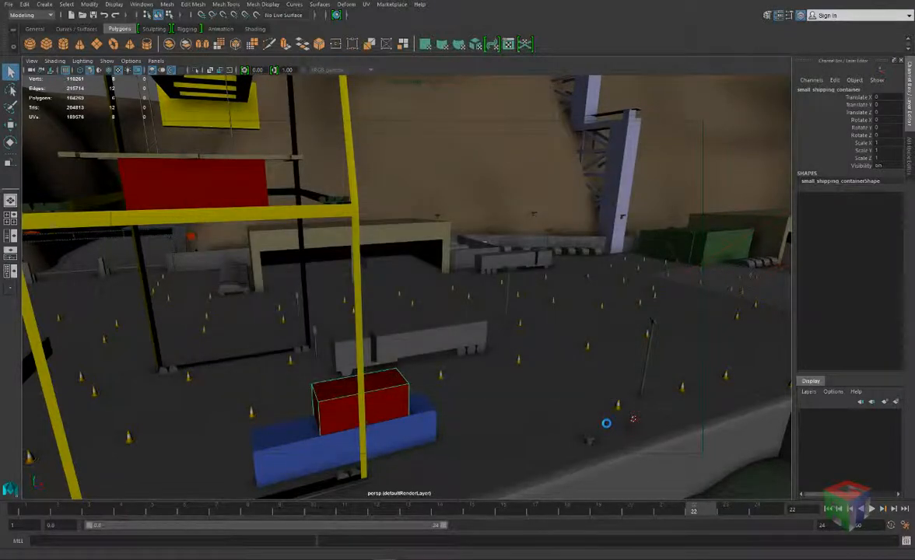
Start a new empty scene without saving the changes to the current one.
click(9, 4)
click(27, 29)
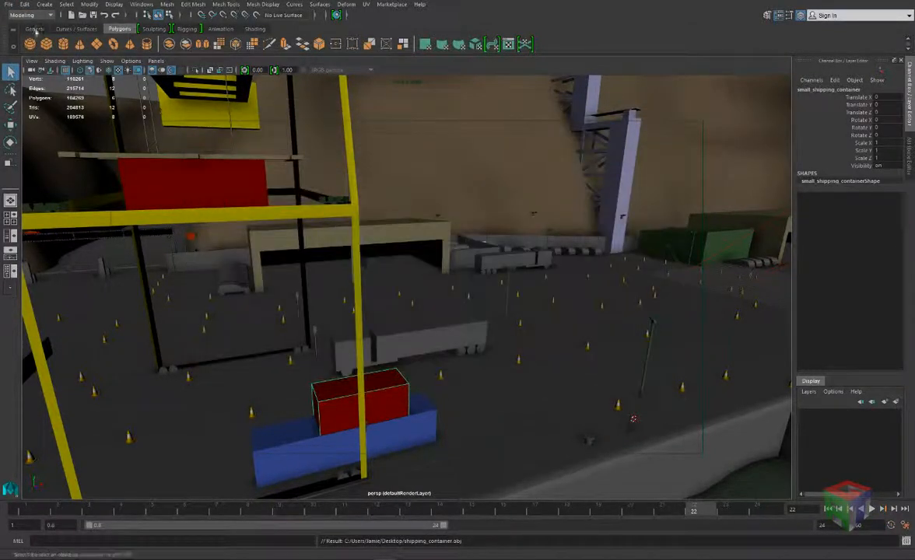
click(8, 4)
click(31, 22)
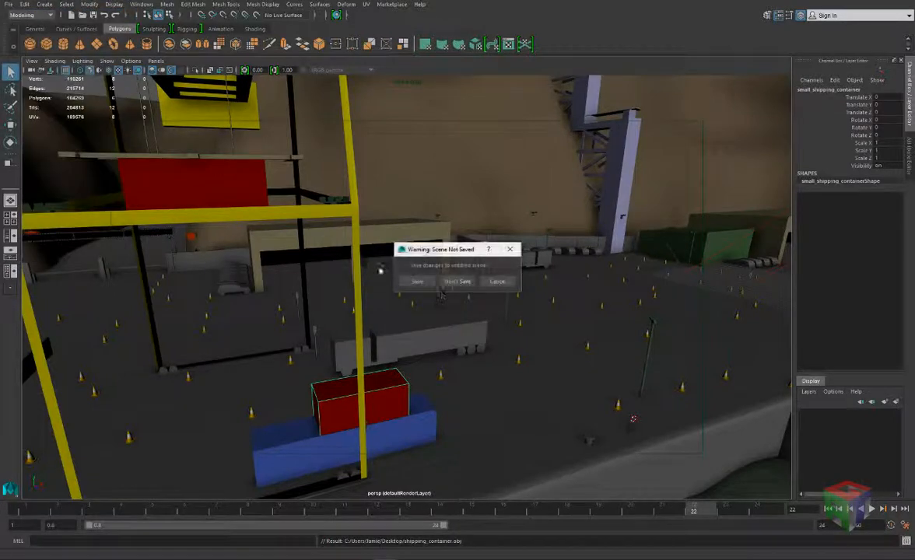
click(454, 283)
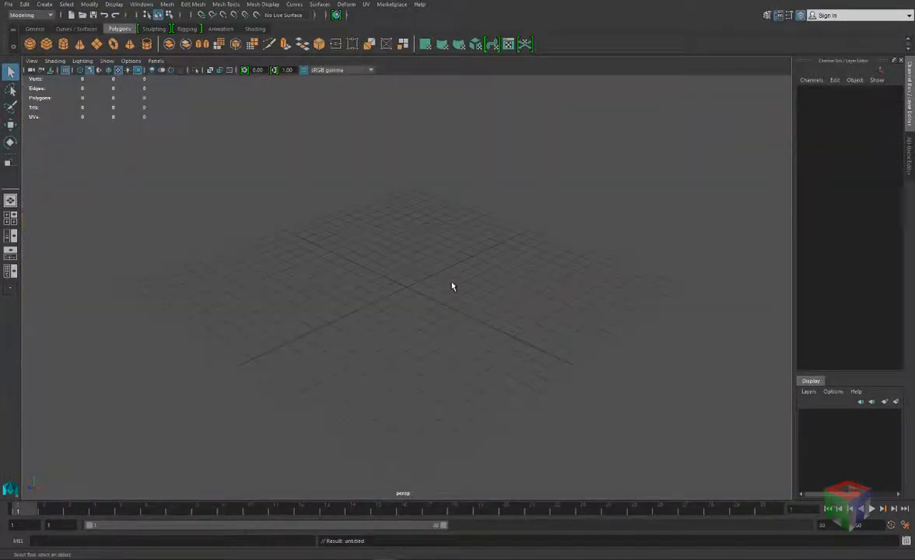
Import the exported shipping_container OBJ file from the Desktop into the empty scene.
click(9, 4)
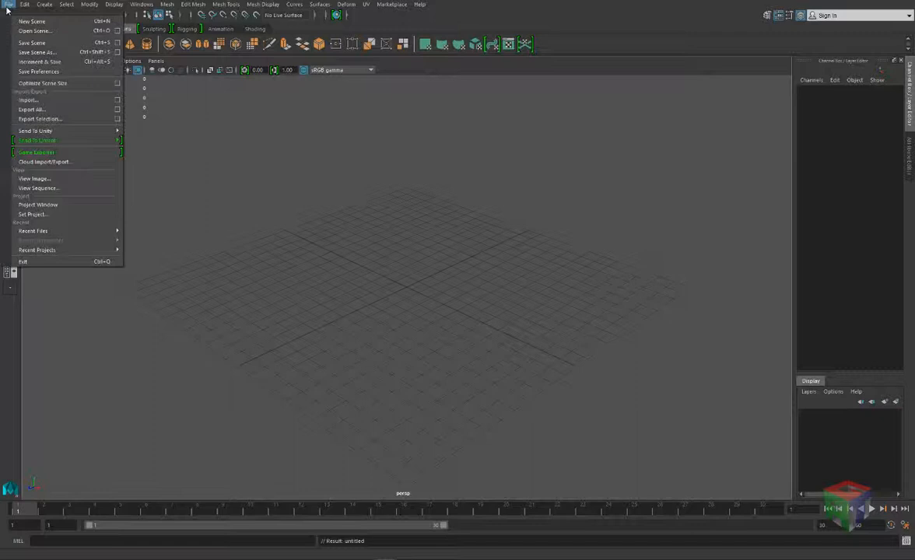
click(30, 101)
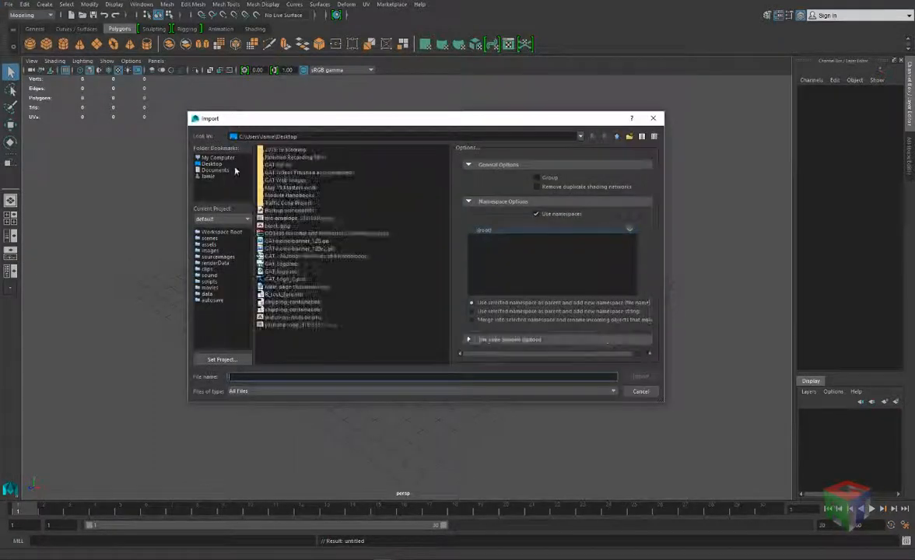
double_click(286, 310)
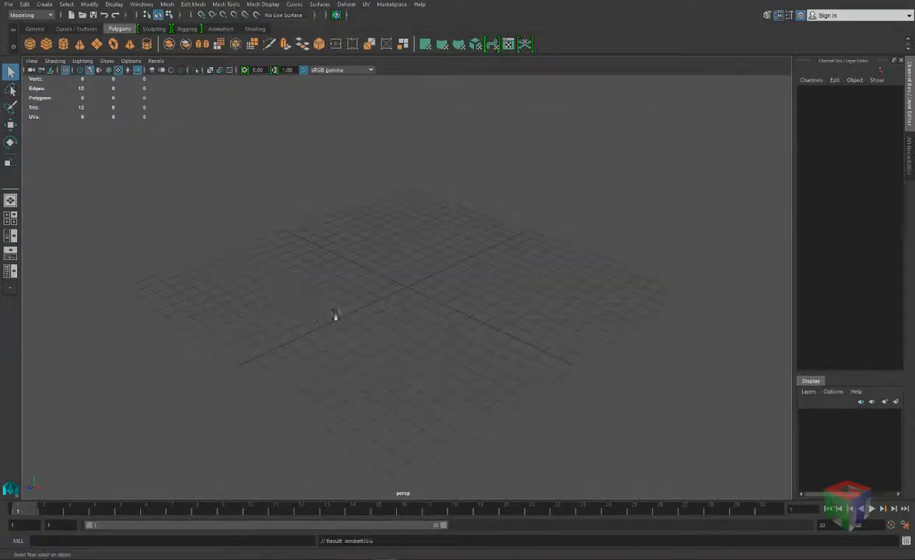
Centre the pivot of the imported shipping container and snap the container to the grid origin.
alt+drag(350, 311, 244, 193)
scroll(308, 280, down, 3)
click(70, 130)
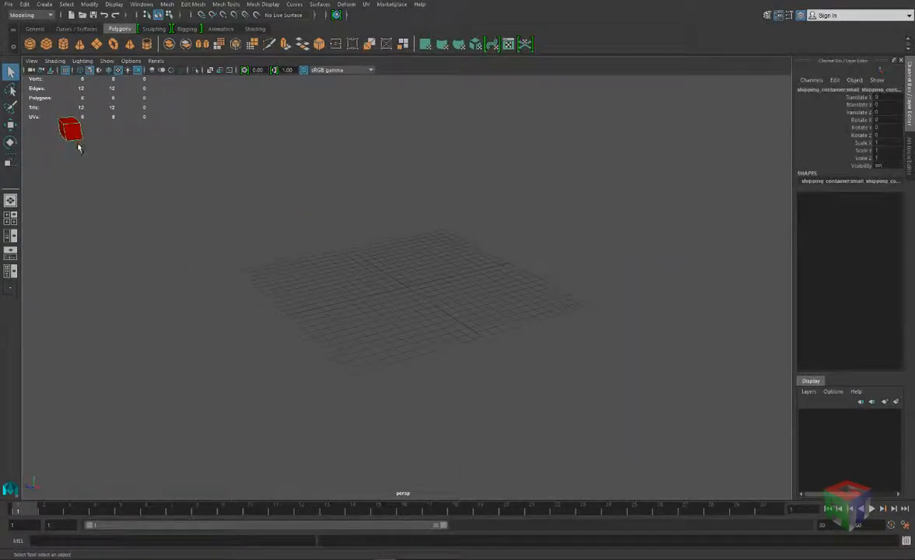
key(w)
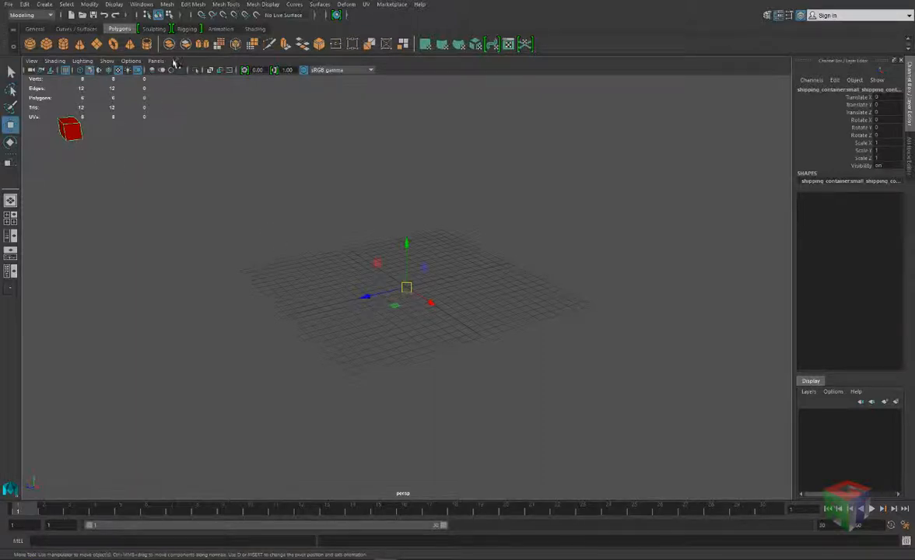
click(89, 4)
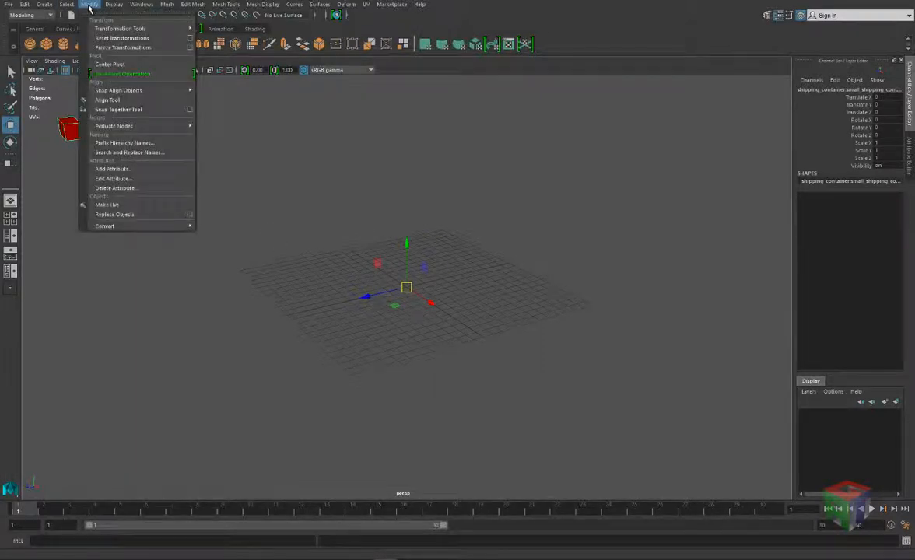
click(106, 67)
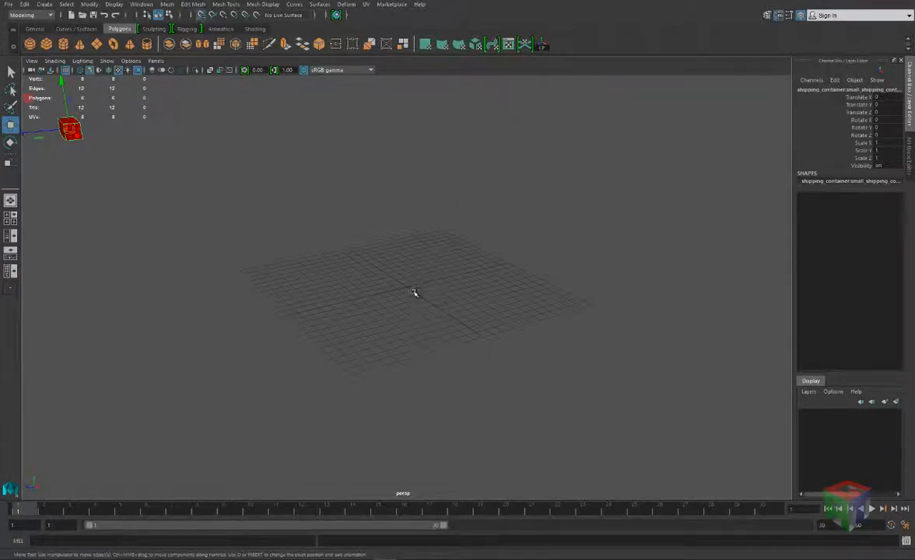
mouse_move(411, 287)
middle_down()
mouse_move(428, 295)
mouse_move(407, 288)
middle_up()
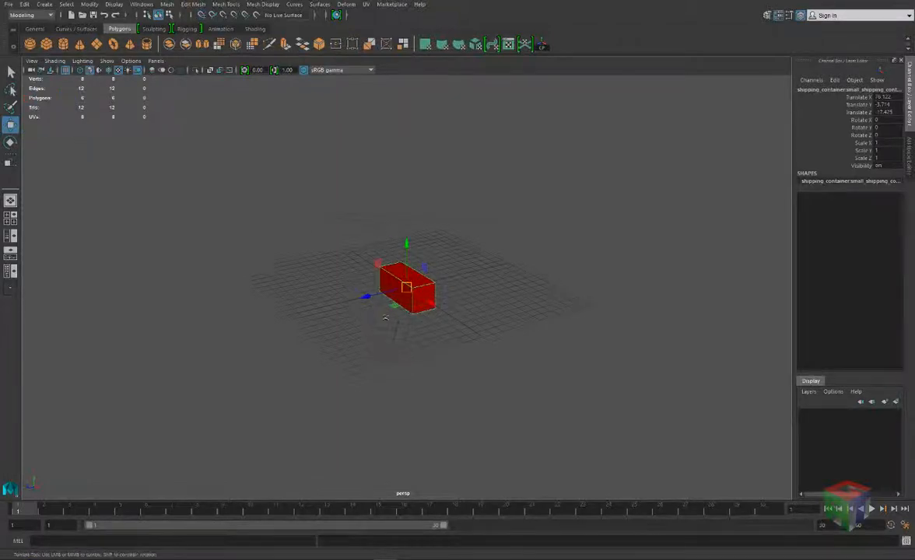
Snap the container's pivot to a bottom corner vertex of its long side.
alt+drag(408, 288, 417, 333)
scroll(394, 324, up, 6)
key(d)
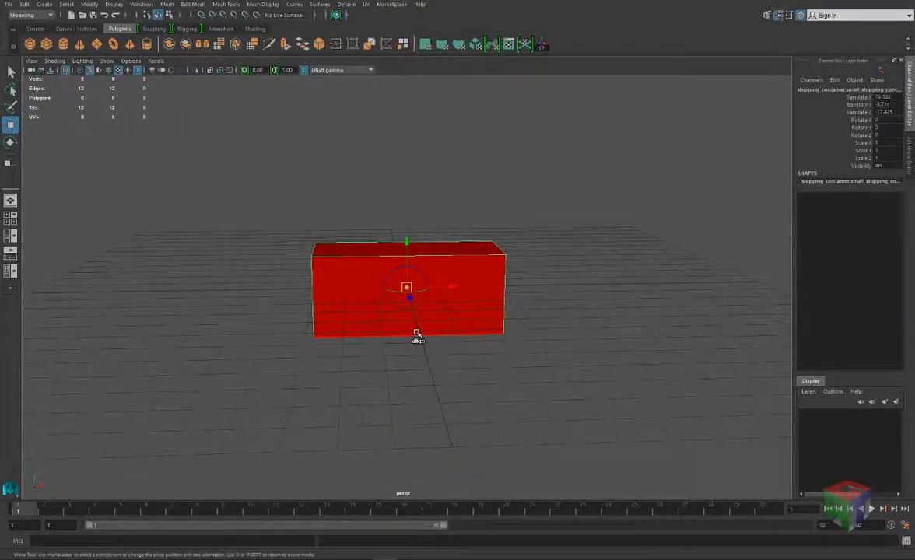
click(312, 338)
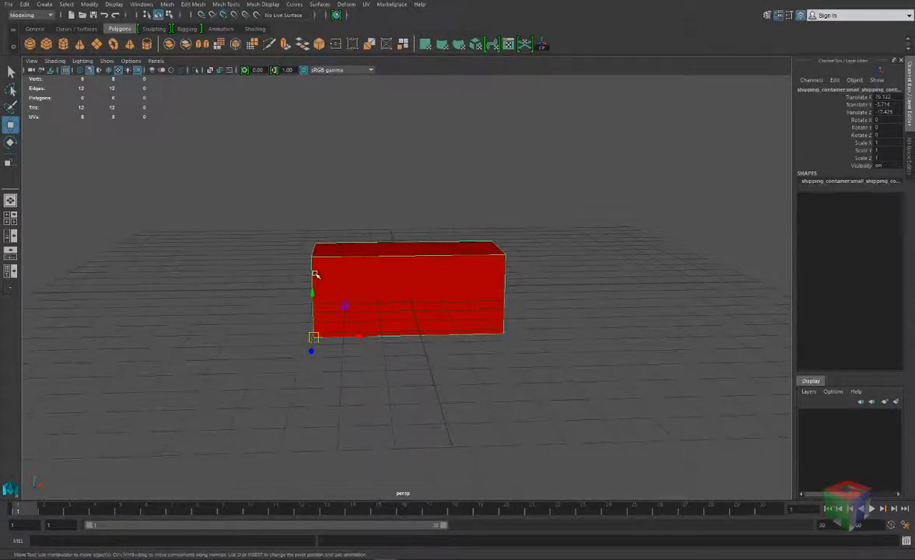
Raise the container vertically with grid snapping in the front view so its base rests on the grid.
key(space)
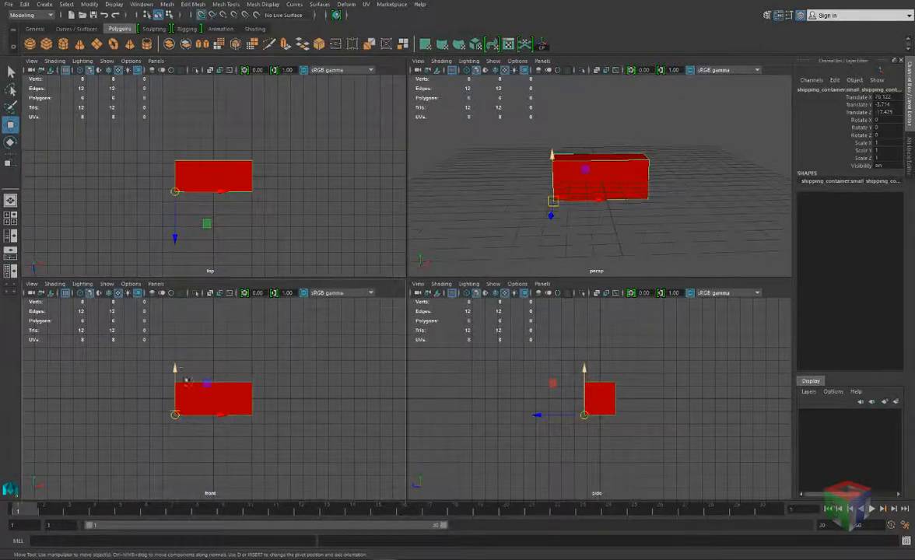
key(x)
drag(177, 369, 177, 399)
key(space)
mouse_move(485, 238)
alt+mouse_down()
mouse_move(680, 245)
mouse_move(520, 274)
mouse_move(492, 235)
alt+mouse_up()
scroll(482, 254, up, 5)
scroll(458, 221, down, 5)
alt+middle_drag(457, 221, 434, 247)
alt+drag(435, 248, 471, 235)
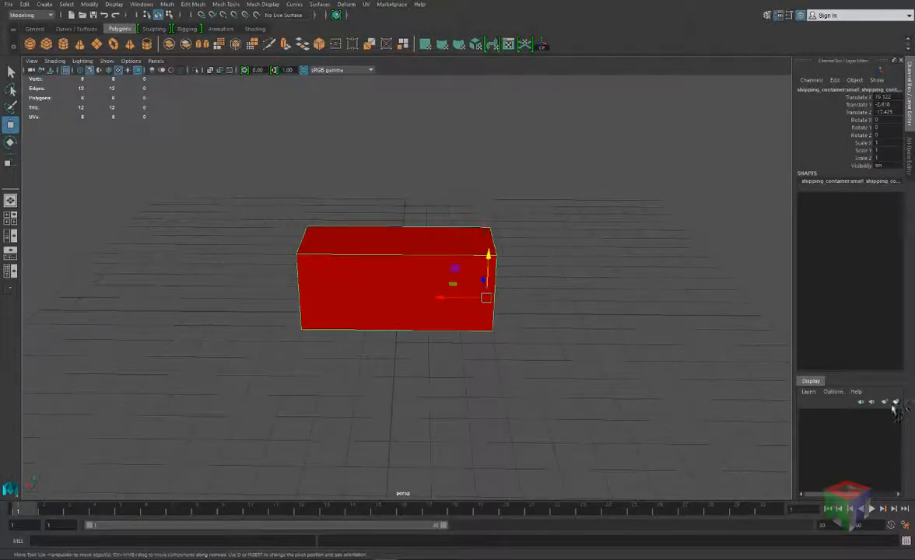
Check the linear working units in the general settings preferences without changing them.
click(905, 526)
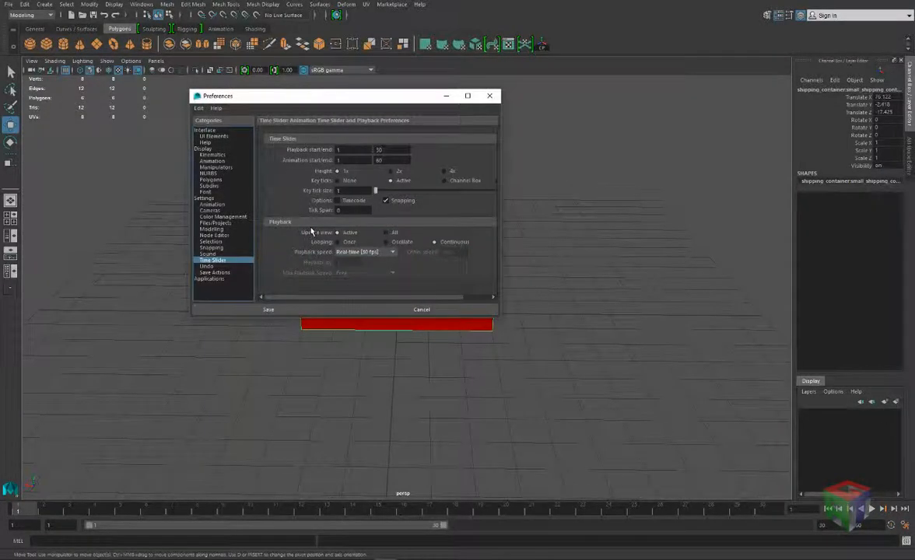
click(205, 198)
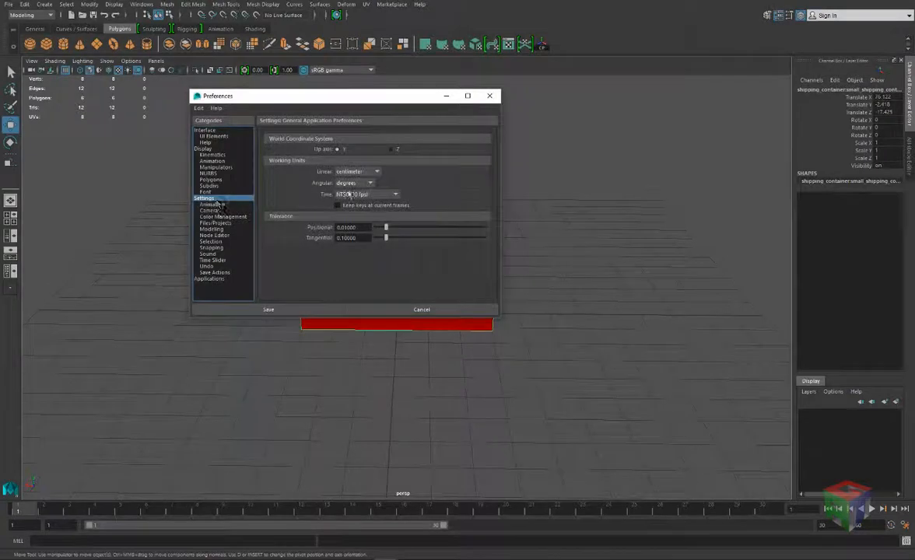
click(423, 309)
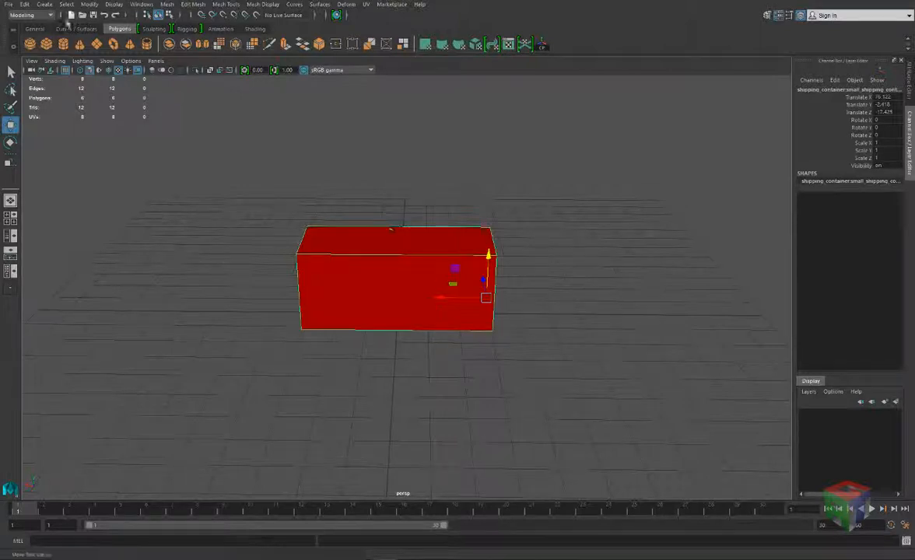
Compare the container's scale with a temporary default polygon cube at the origin, and delete the cube.
click(46, 43)
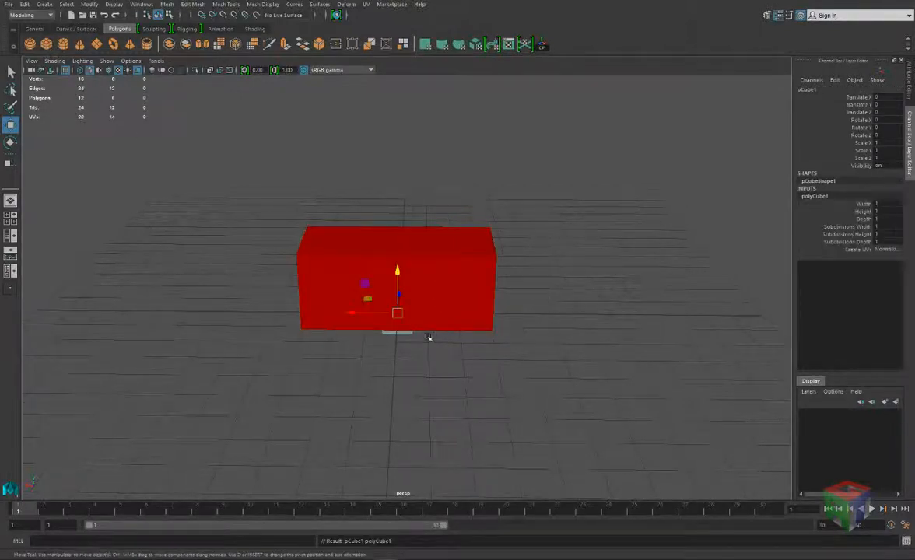
alt+drag(413, 344, 484, 210)
click(882, 212)
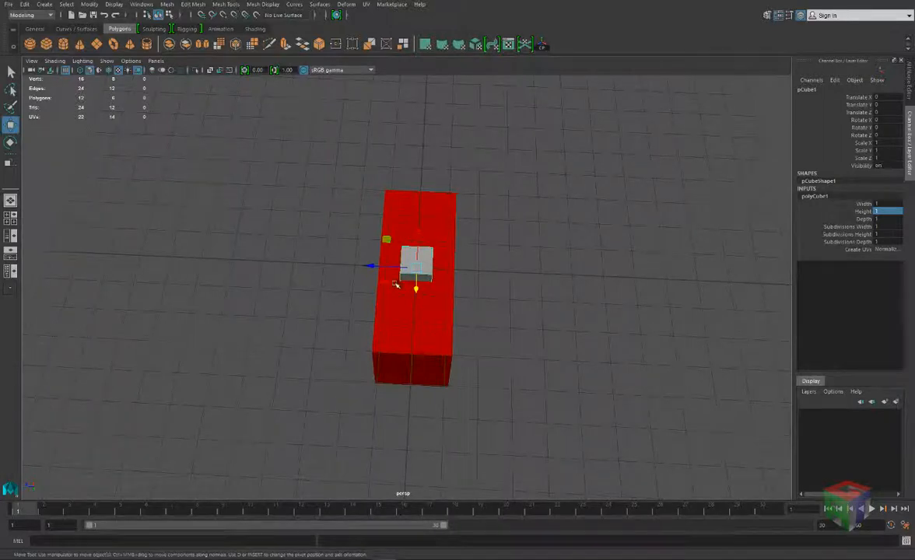
alt+drag(404, 307, 441, 362)
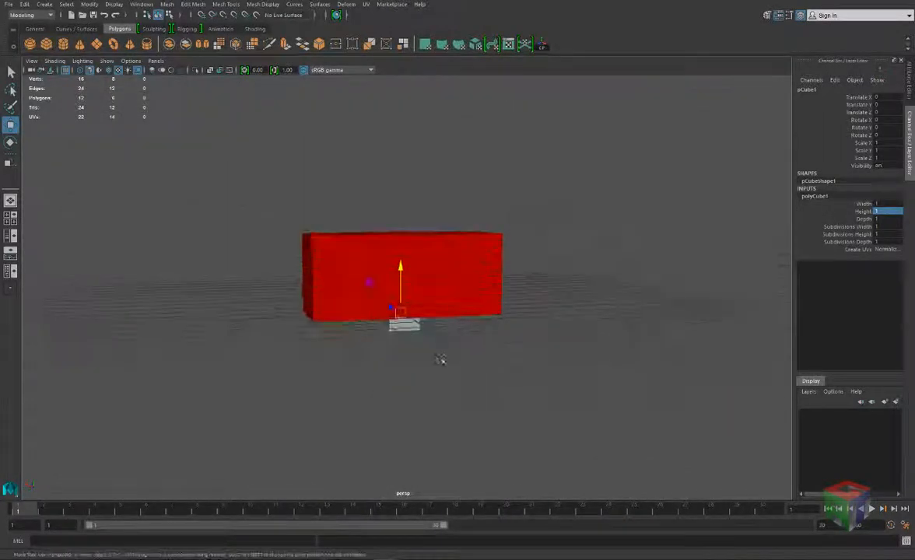
click(410, 330)
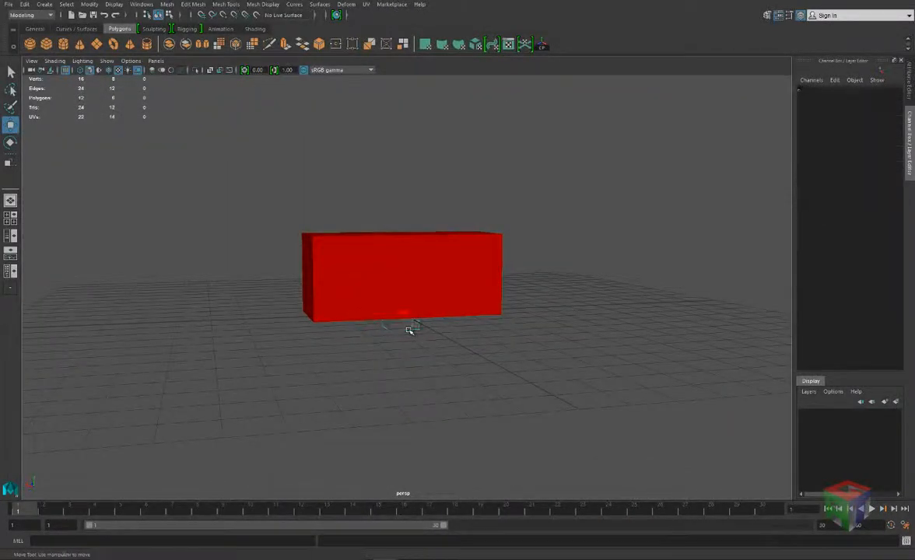
Assign the shipping container to a new display layer and name the layer blocking.
alt+drag(435, 333, 448, 243)
scroll(428, 290, up, 5)
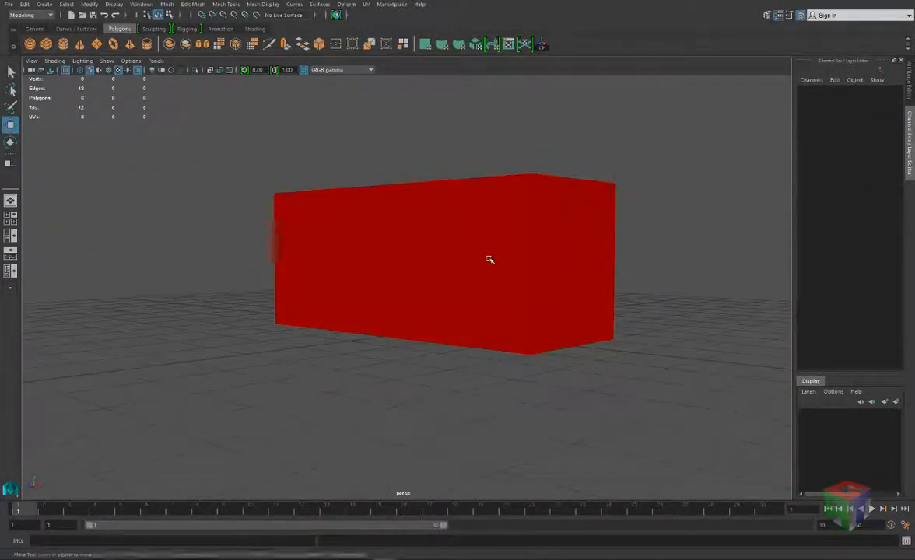
click(450, 242)
click(896, 402)
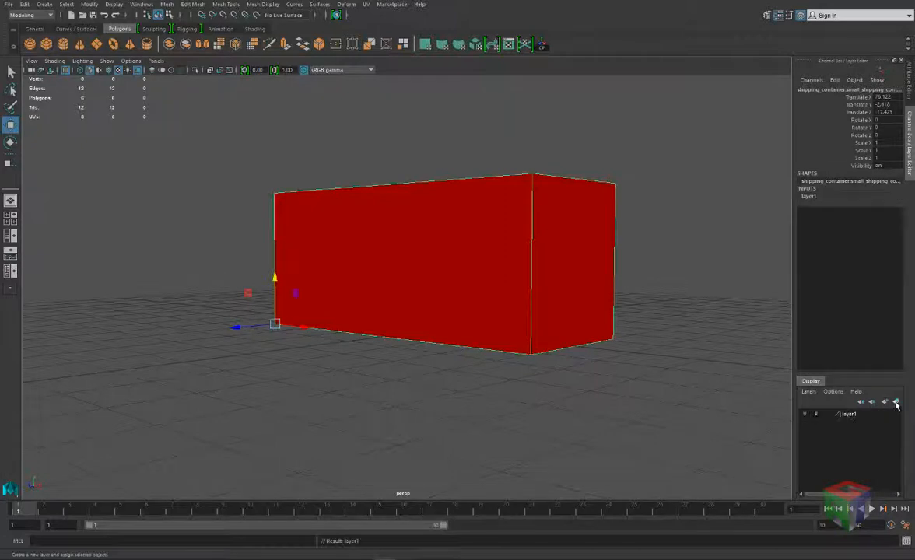
double_click(849, 415)
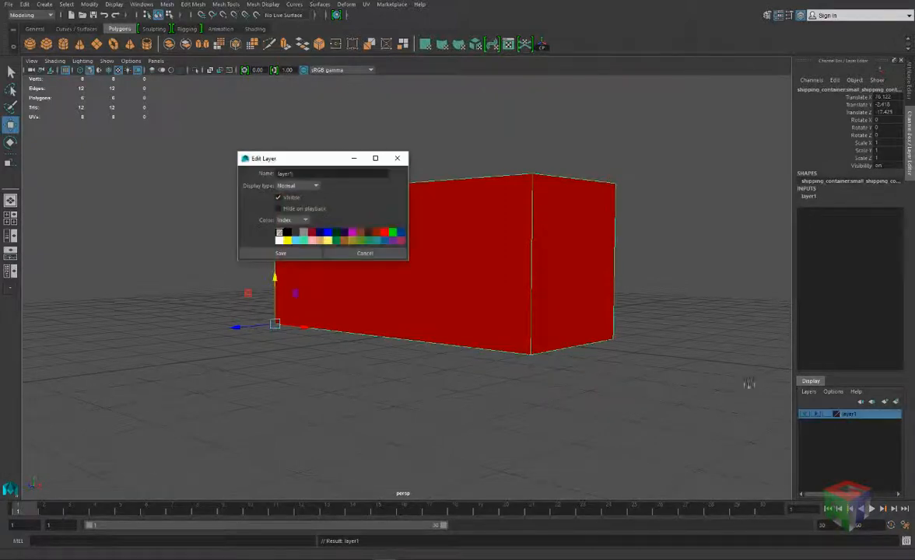
drag(303, 176, 235, 177)
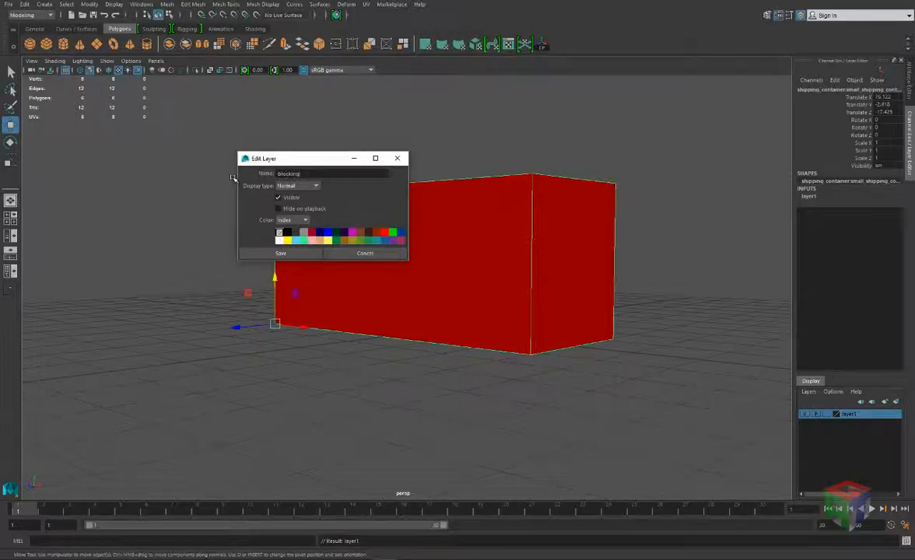
click(268, 253)
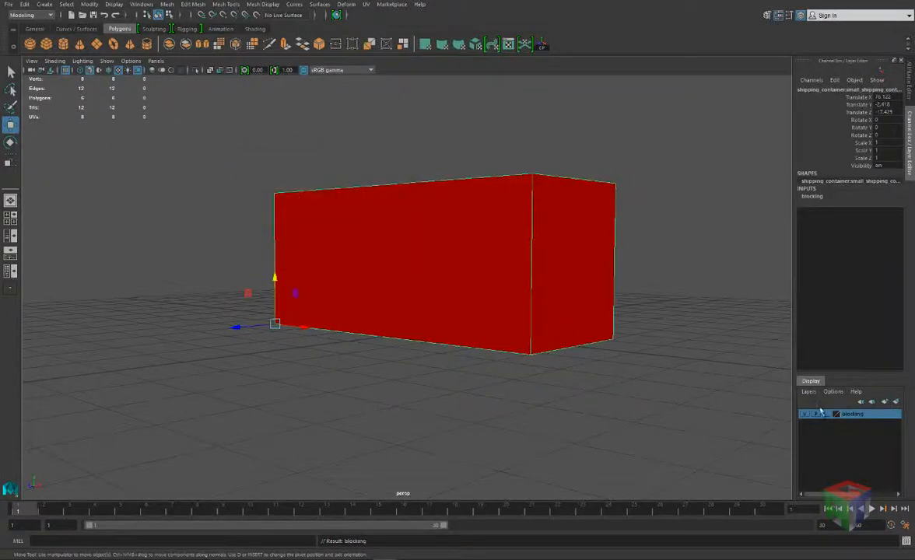
Set the blocking layer's display type to Template and deselect the shipping container.
click(829, 416)
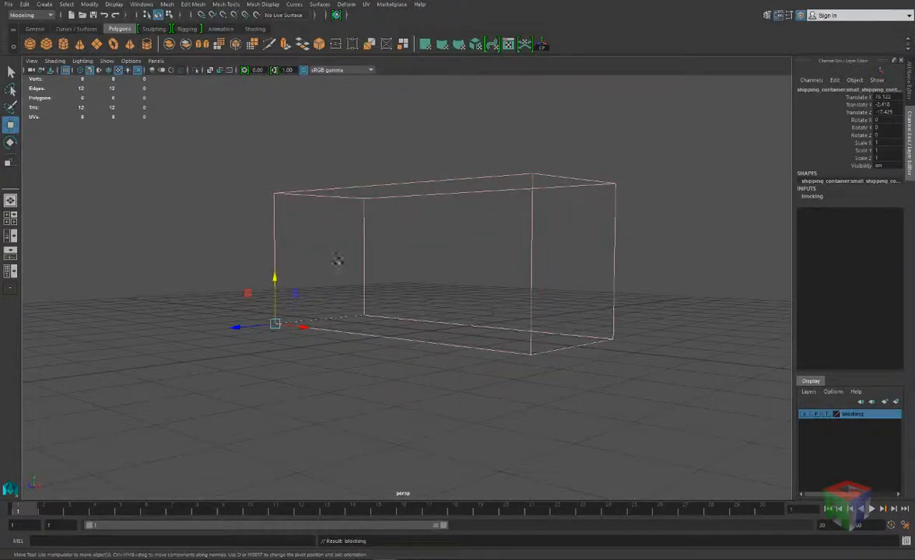
alt+drag(338, 262, 486, 253)
click(474, 184)
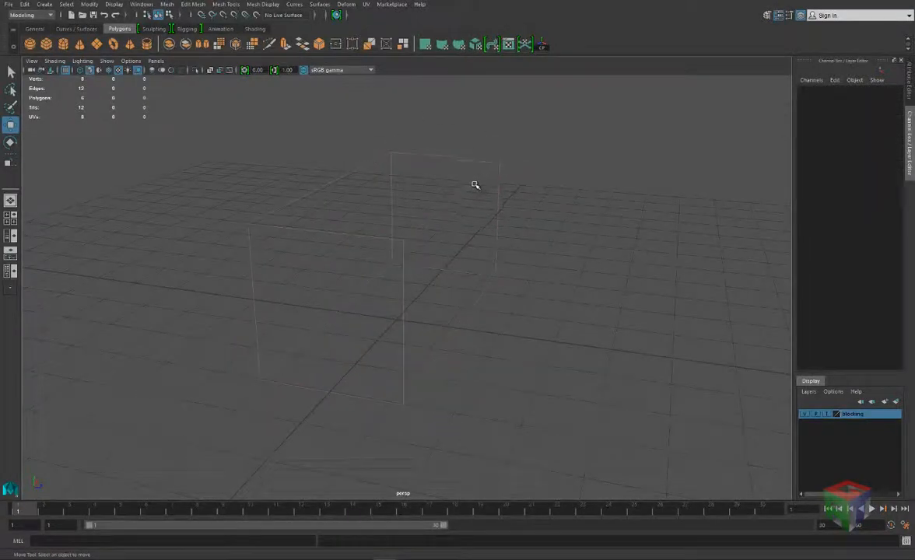
alt+drag(528, 336, 357, 314)
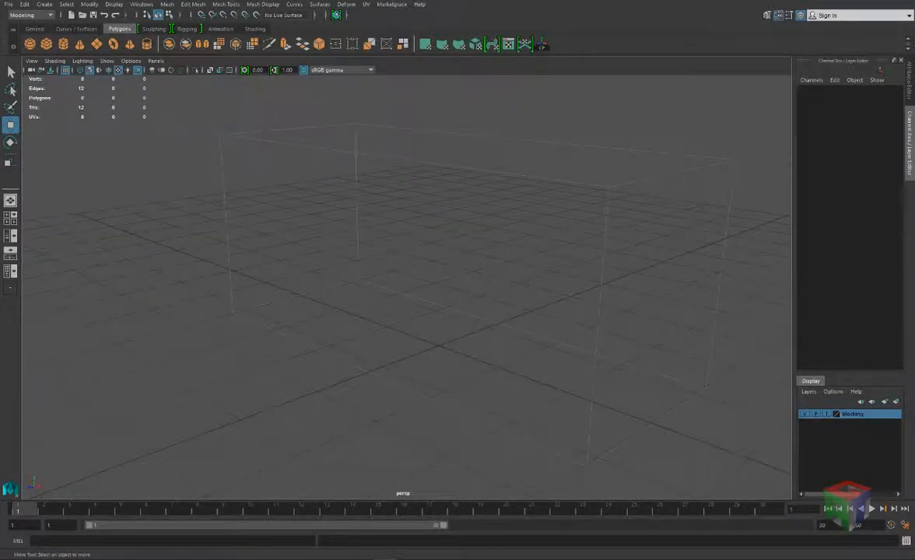
Switch to Chrome, maximize the window and zoom out the shipping container photo so the whole container fits.
drag(551, 179, 455, 76)
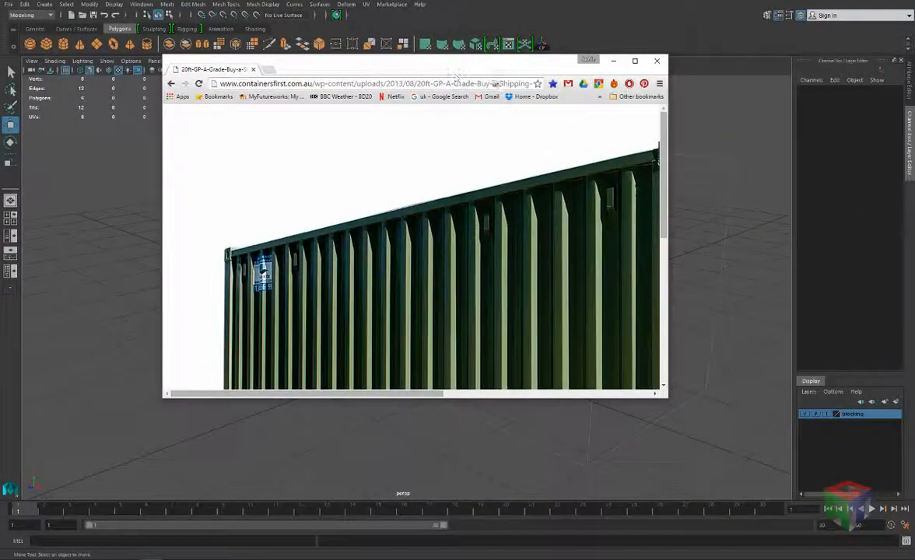
click(634, 60)
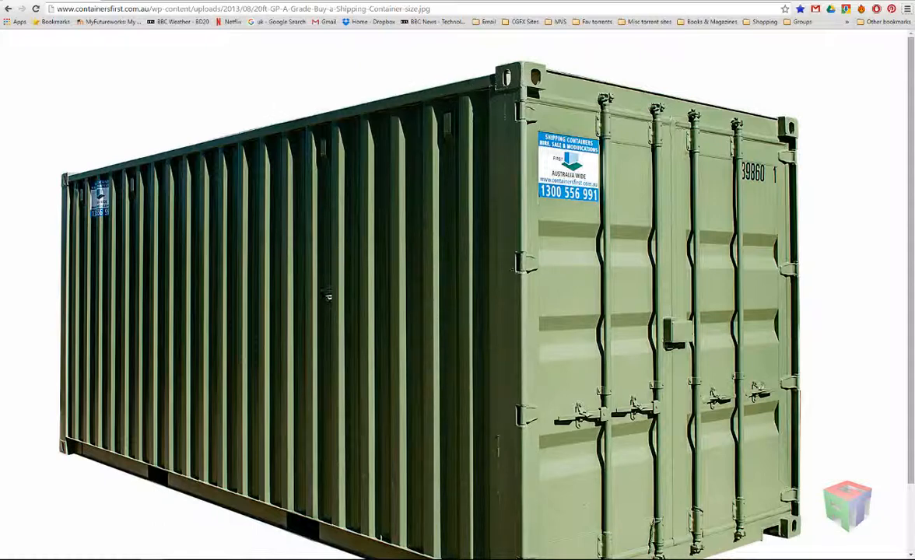
key(alt+f)
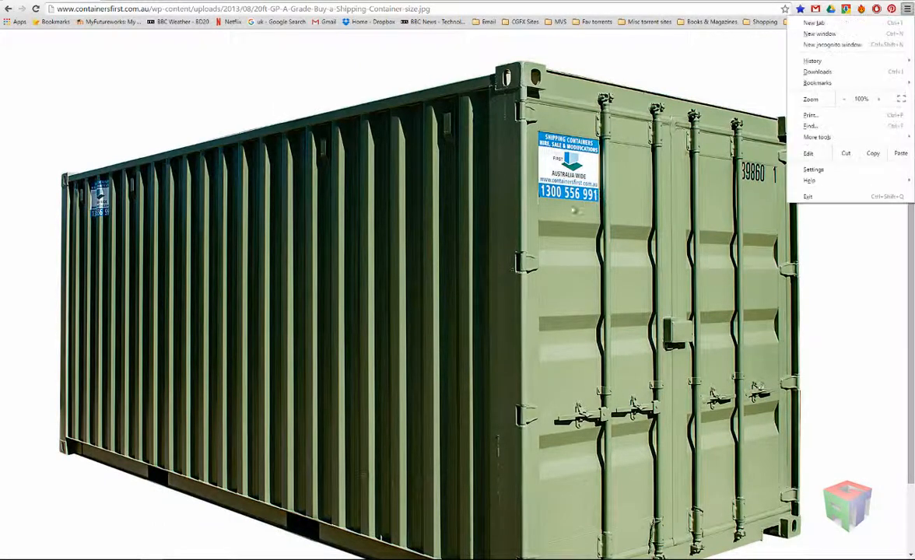
click(540, 217)
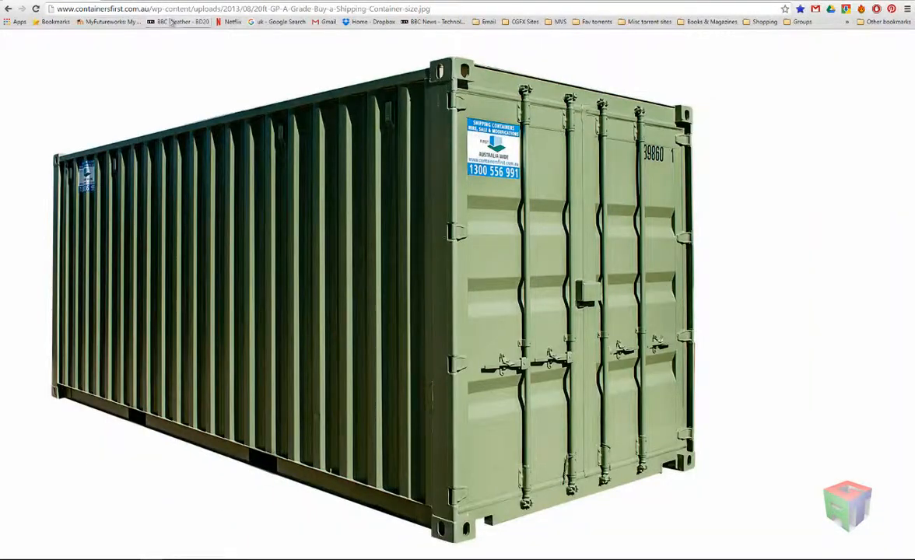
Search Google in a new tab for "shipping container orthographic" and show the image results.
click(104, 2)
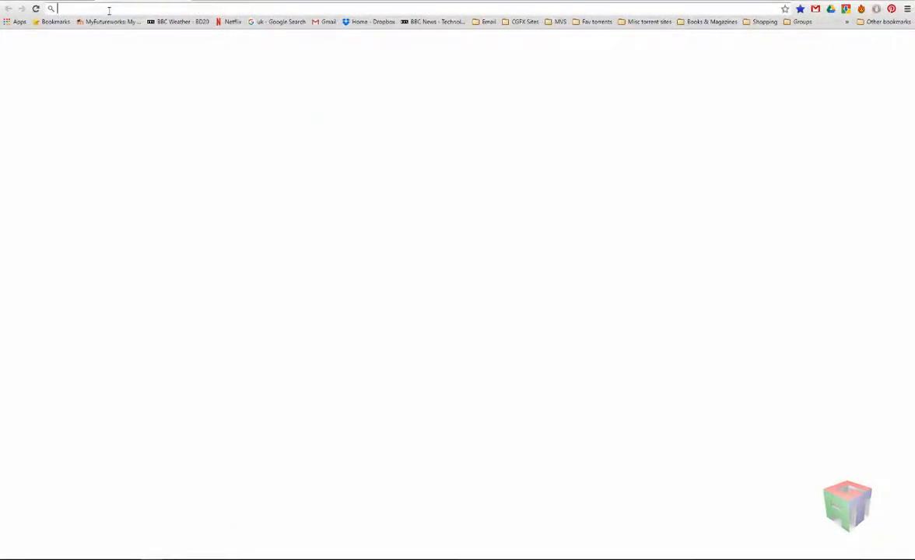
text(shippin)
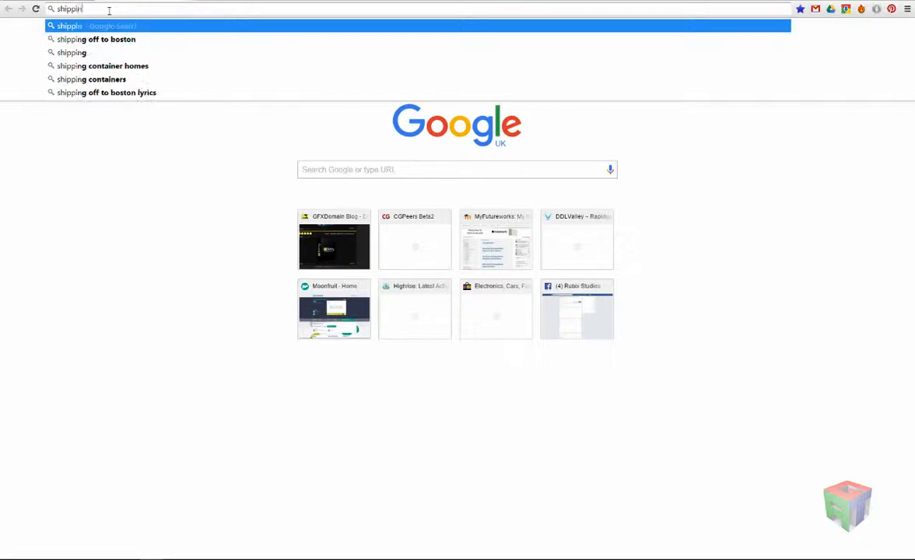
text(g)
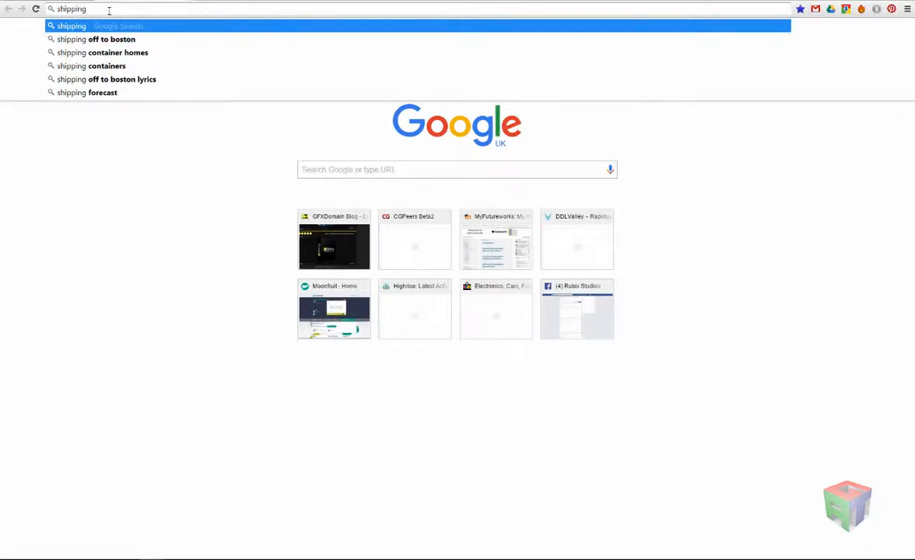
text( con)
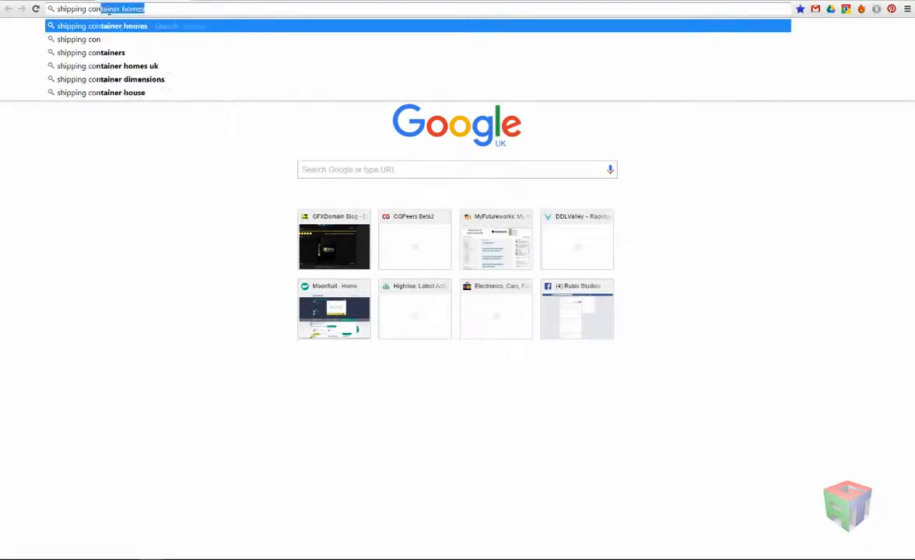
text(tainer)
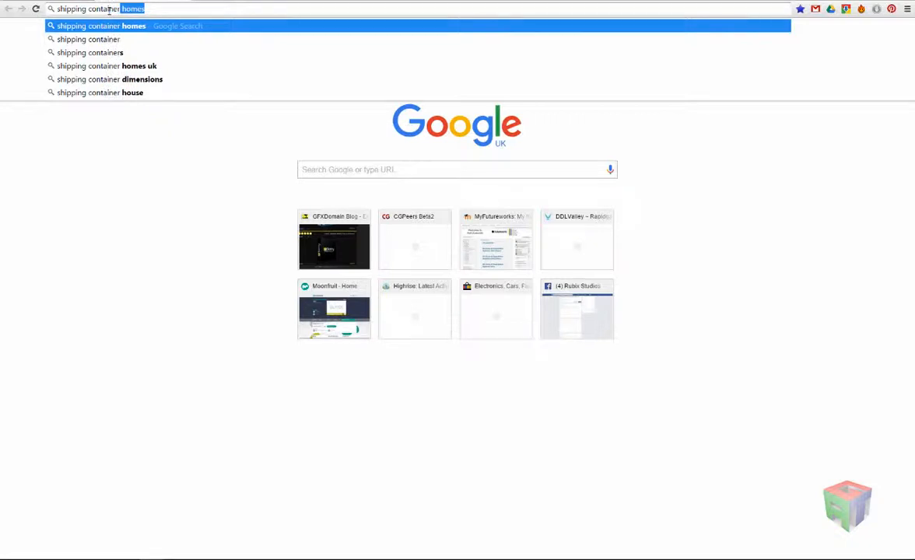
key(Right)
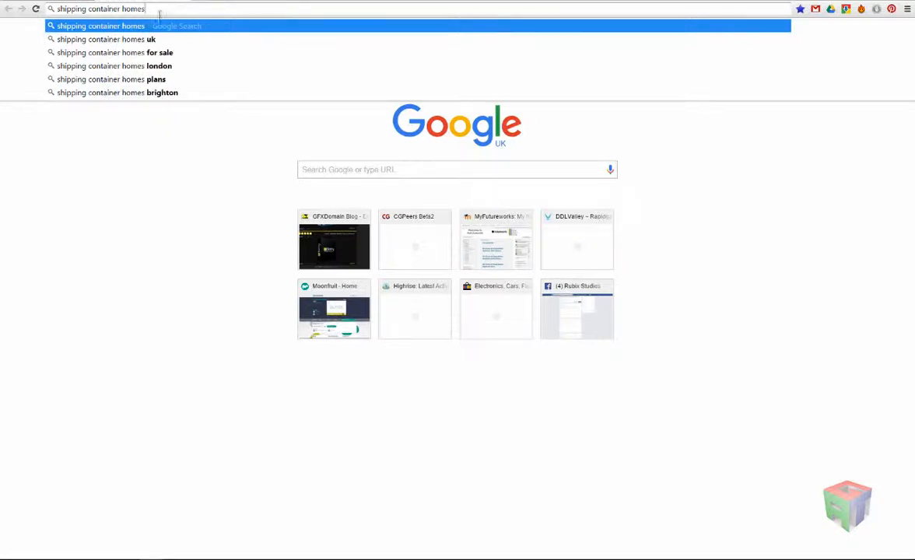
text(outho)
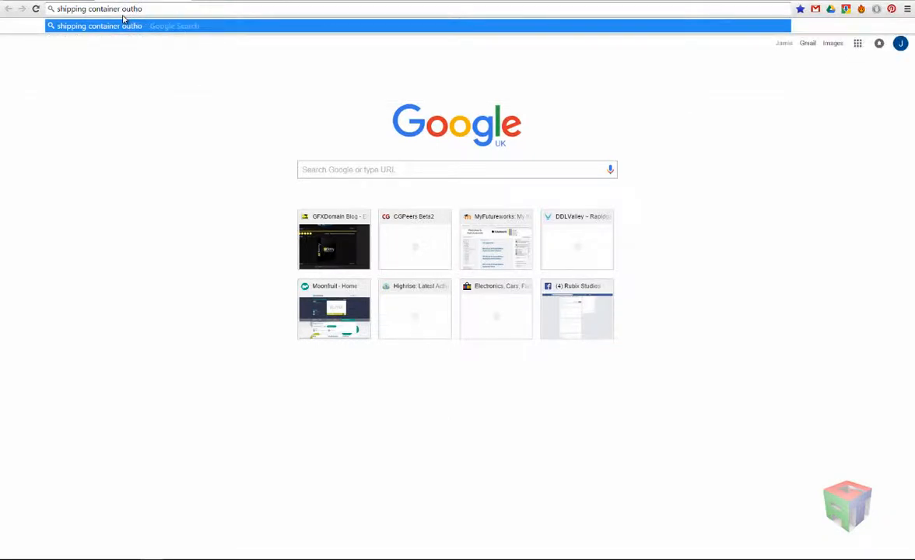
key(BackSpace)
key(BackSpace)
key(BackSpace)
key(BackSpace)
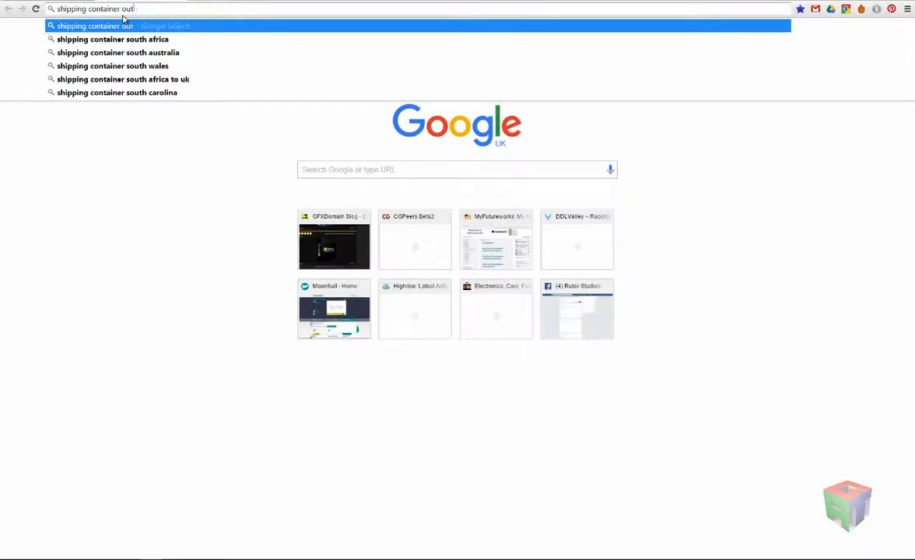
text(th)
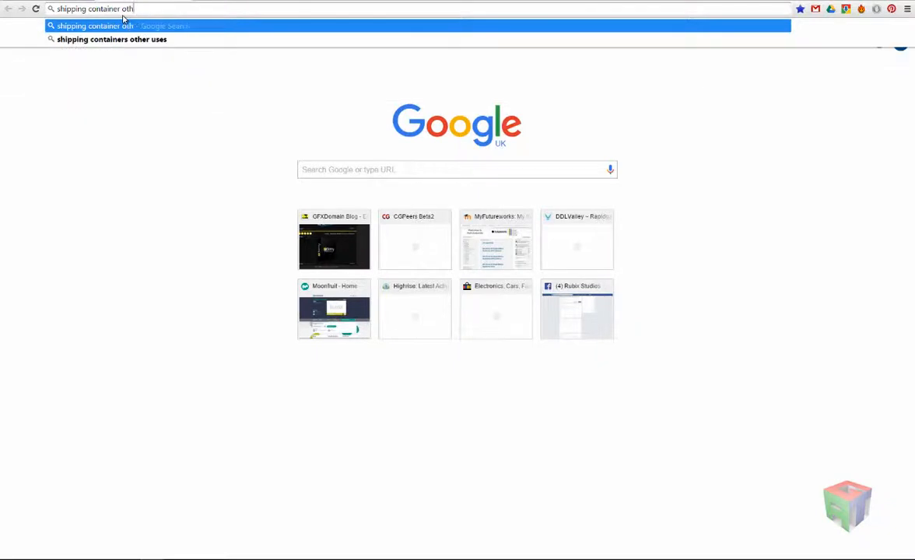
text(ographic)
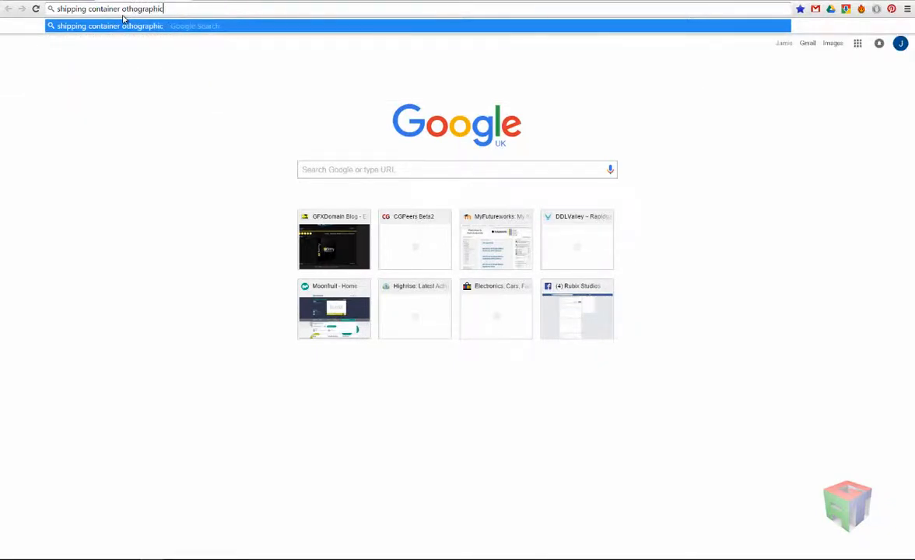
key(Return)
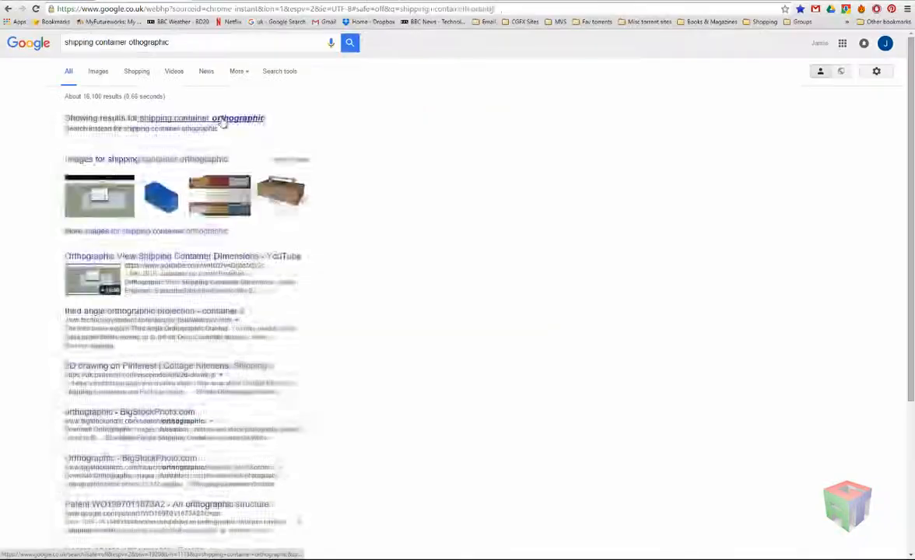
click(222, 119)
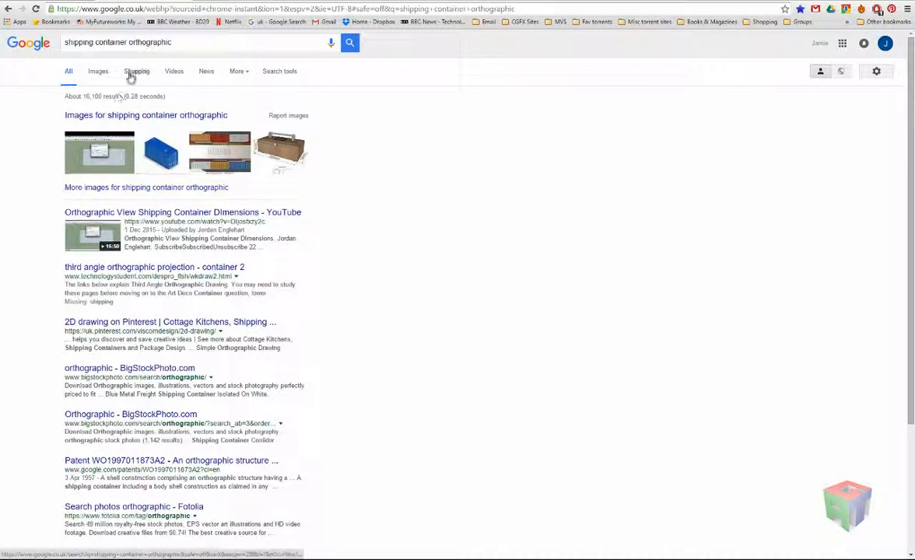
click(99, 73)
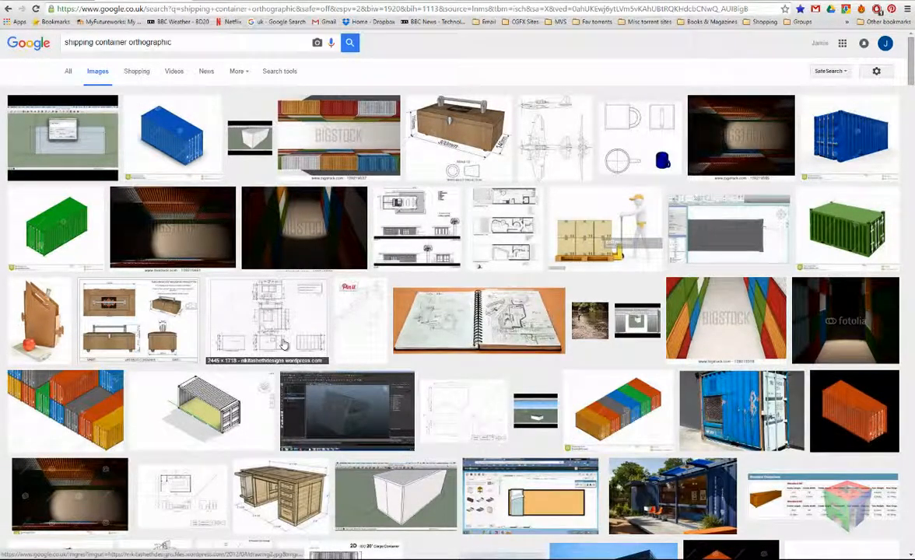
Preview the green and blue metal freight container pictures and look through the image results for an orthographic reference.
click(850, 228)
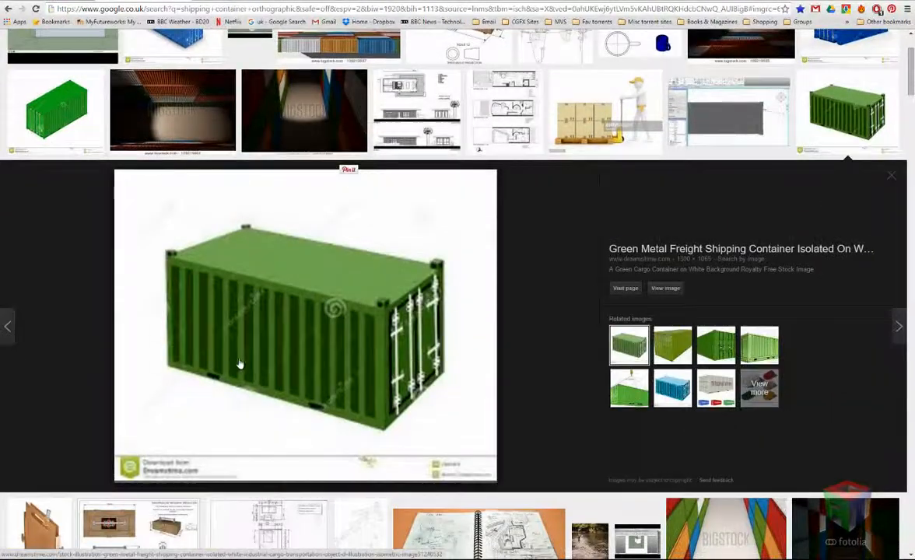
click(826, 52)
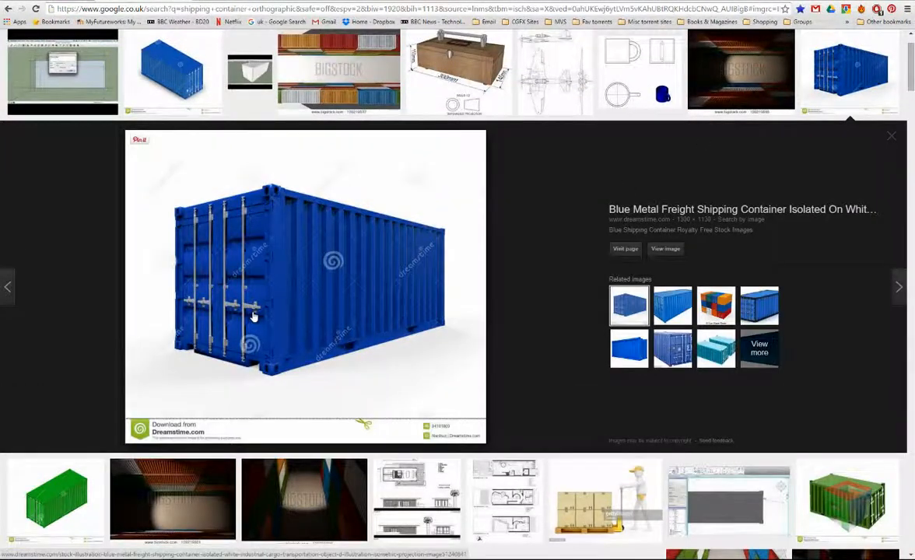
scroll(724, 305, up, 1)
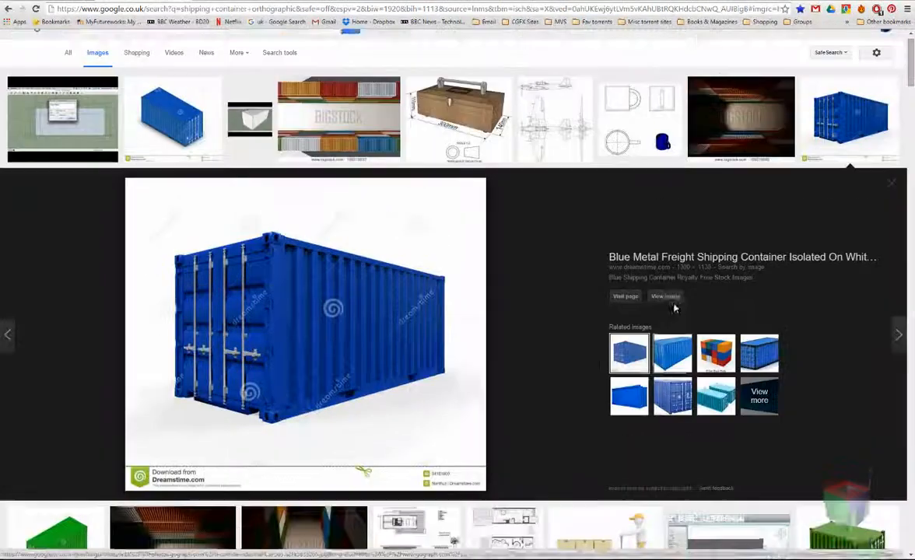
scroll(669, 303, down, 4)
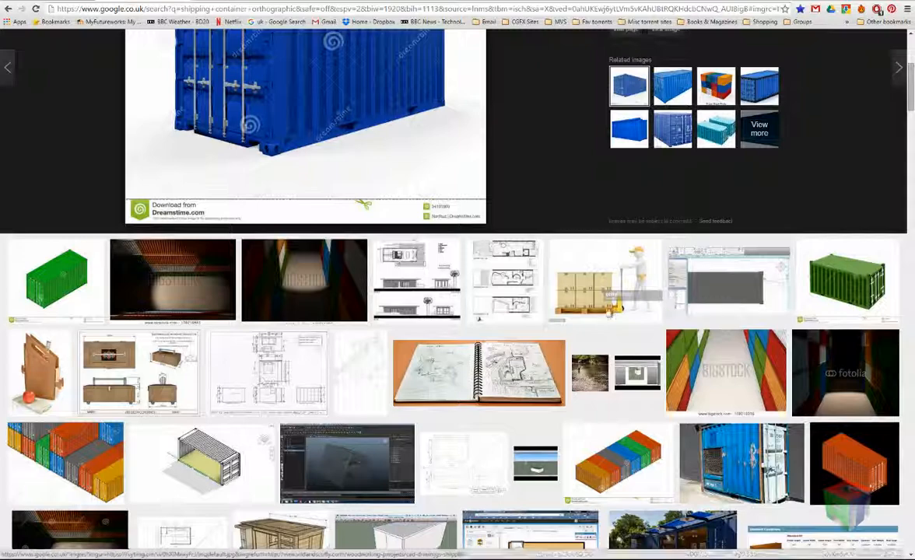
scroll(283, 337, up, 5)
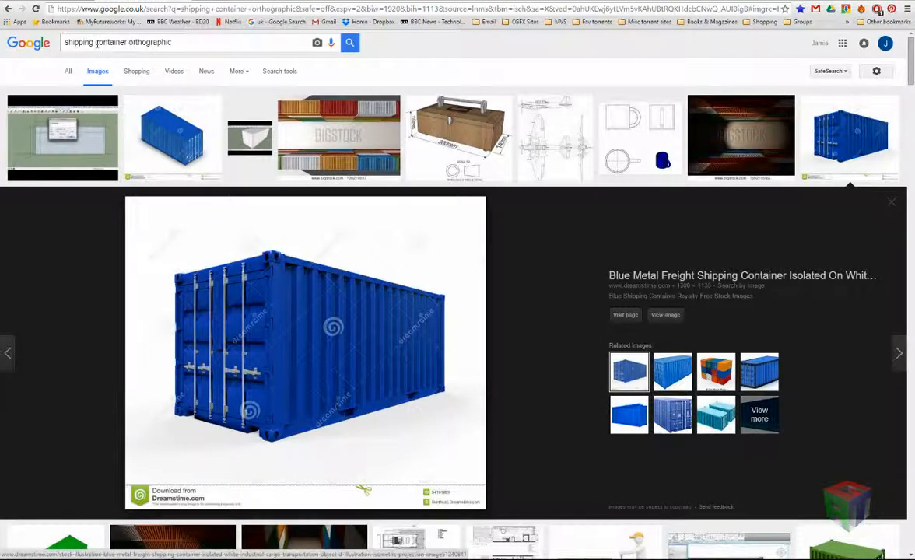
Change the image search to "container orthographic".
drag(95, 44, 23, 49)
key(BackSpace)
key(Return)
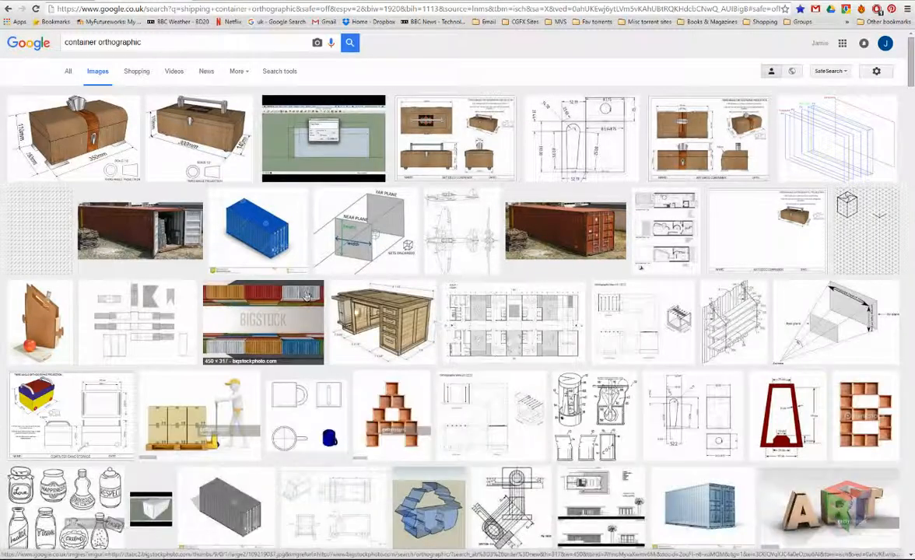
Look through the image results and preview the exploded axonometric drawing of a shipping container.
scroll(632, 381, down, 6)
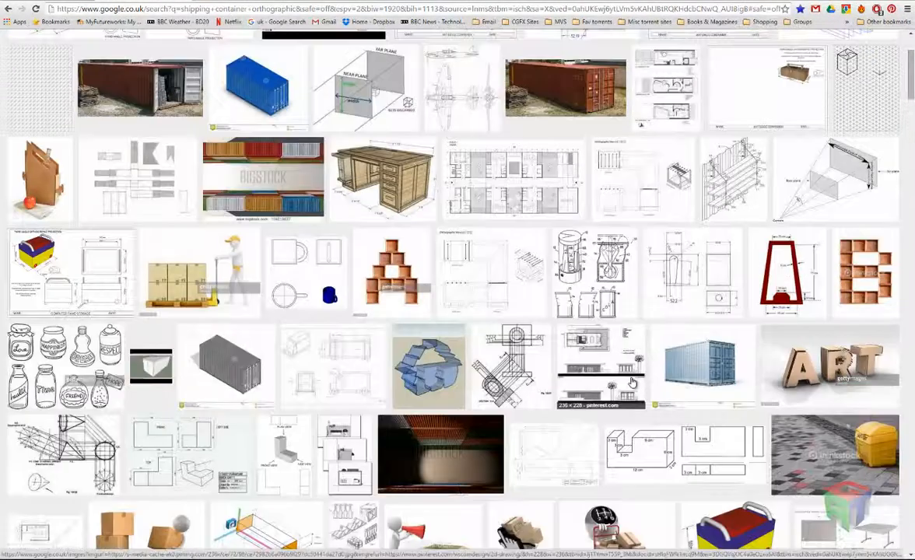
scroll(632, 382, down, 6)
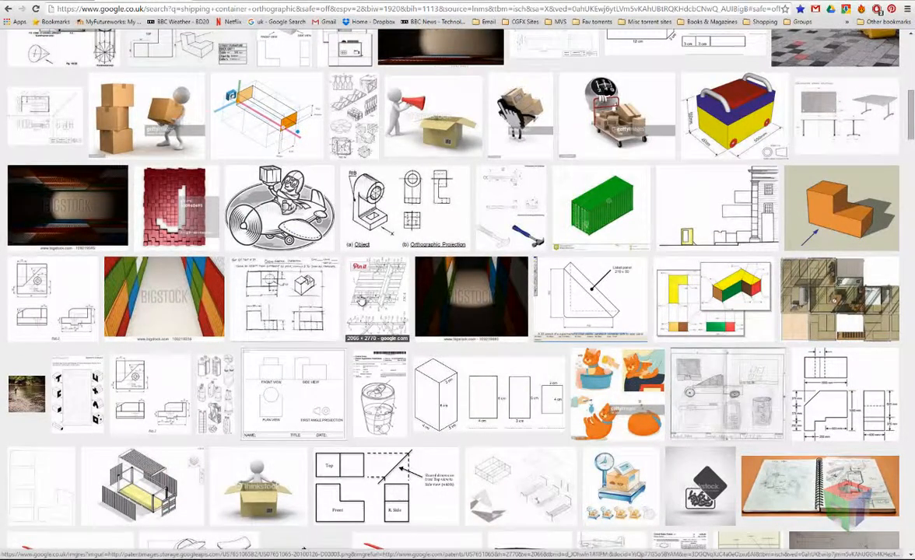
scroll(325, 297, down, 4)
click(124, 266)
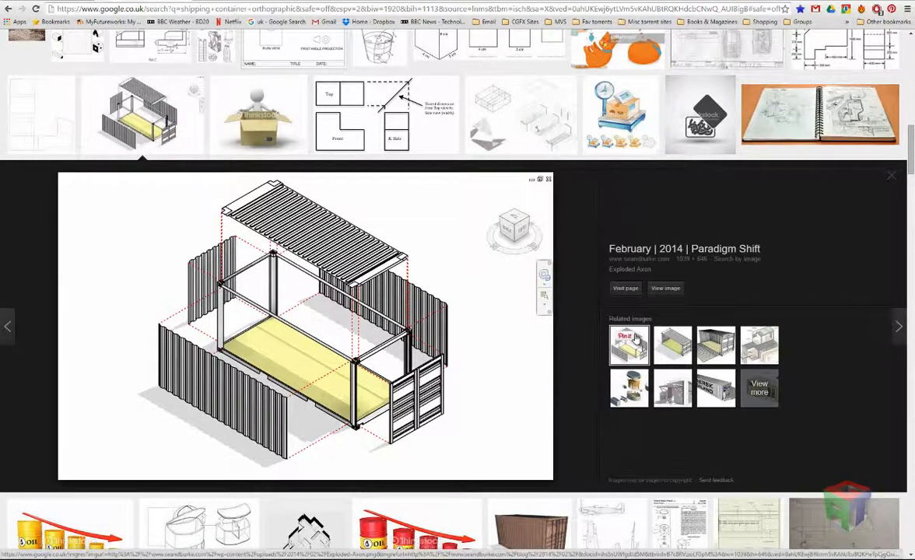
Preview the related Maersk Sealand container drawing, visit its source page and view the picture enlarged.
scroll(636, 337, down, 2)
click(716, 293)
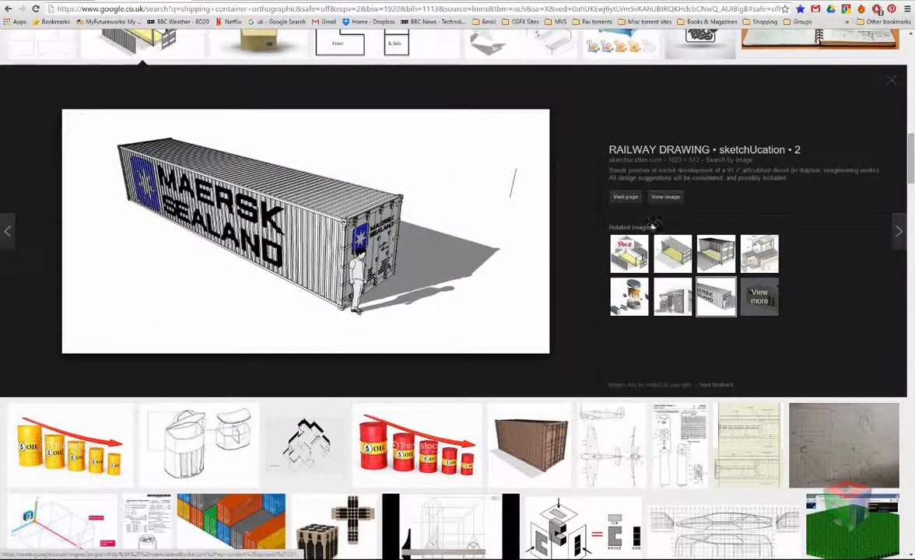
click(624, 196)
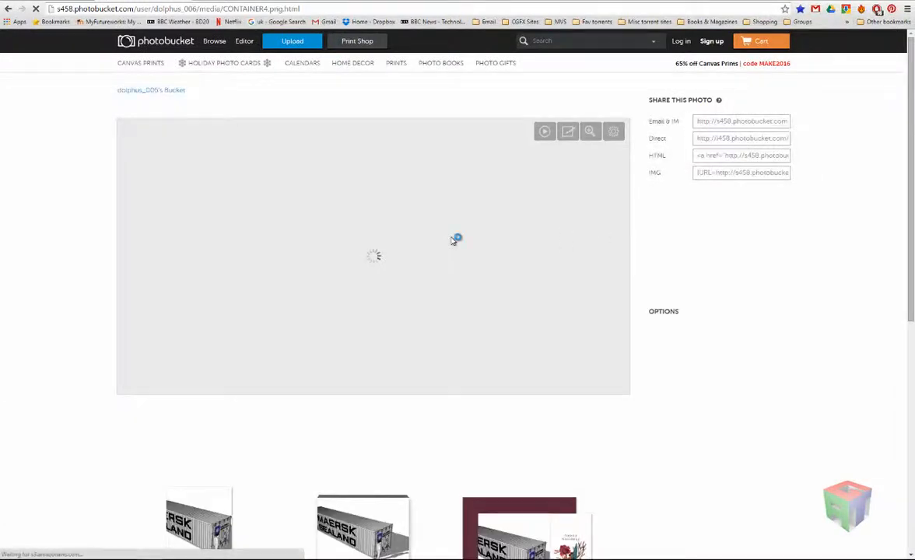
click(589, 131)
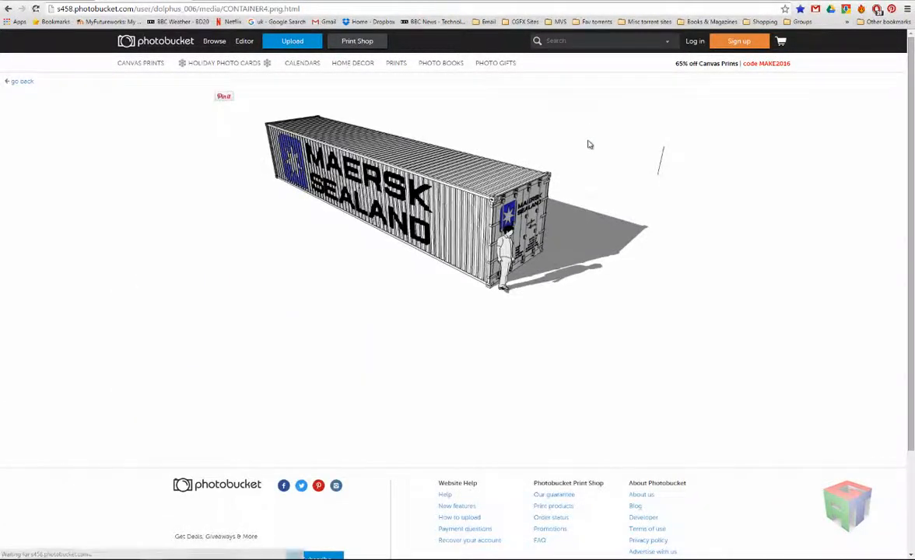
drag(532, 207, 580, 249)
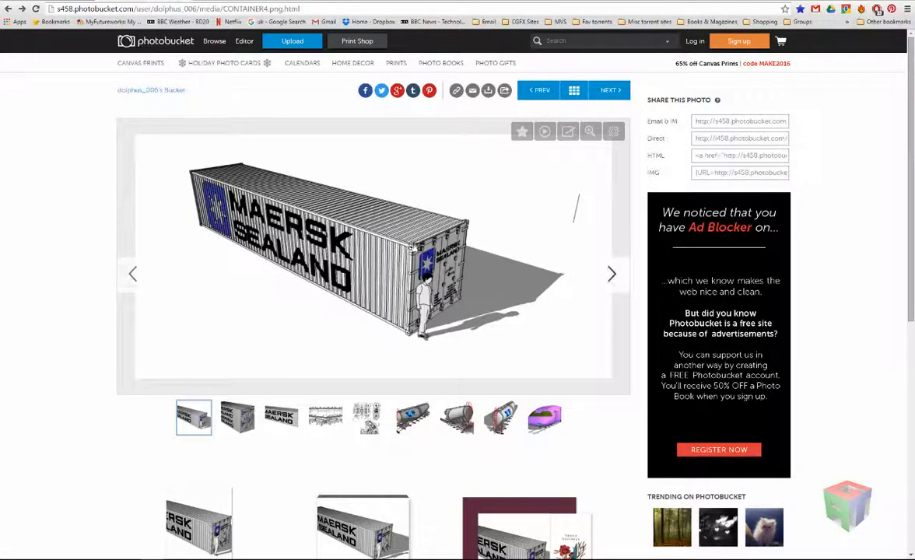
Return to the image results and examine the exploded container drawing and the surrounding results.
click(8, 9)
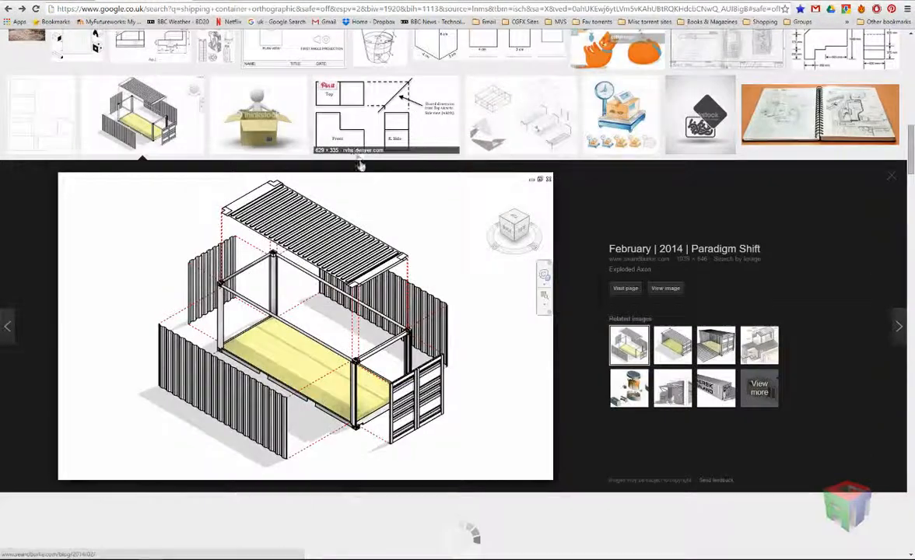
scroll(392, 225, down, 8)
scroll(392, 225, up, 8)
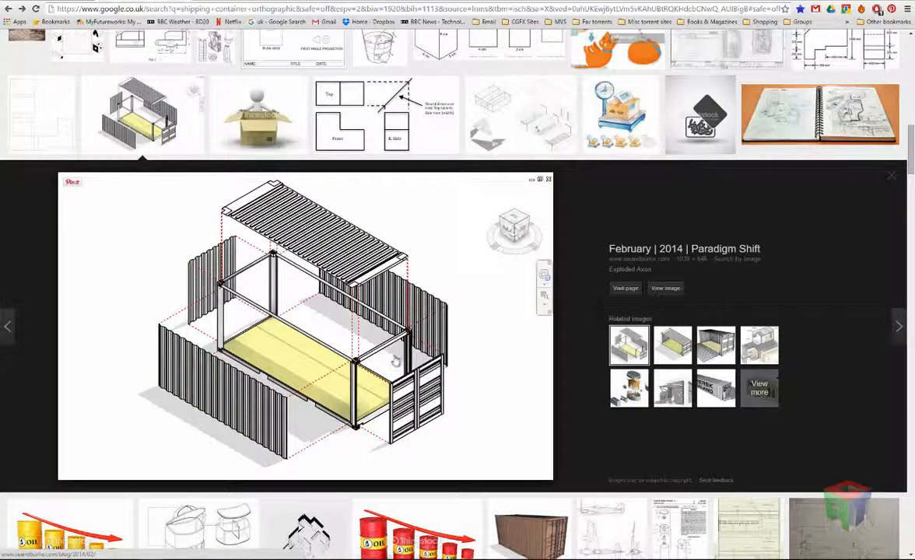
Look through the remaining "container orthographic" image results for usable shipping container drawings.
scroll(352, 322, down, 8)
scroll(378, 349, down, 1)
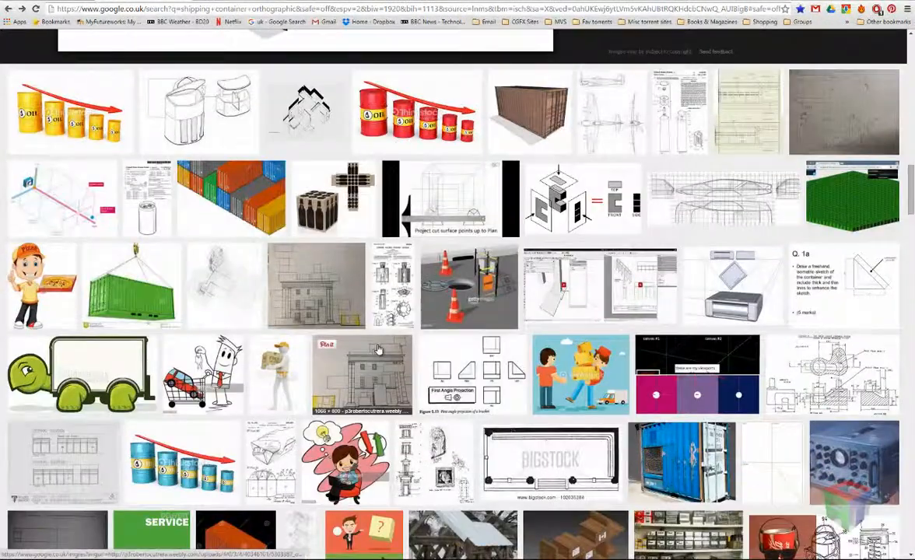
scroll(377, 349, down, 11)
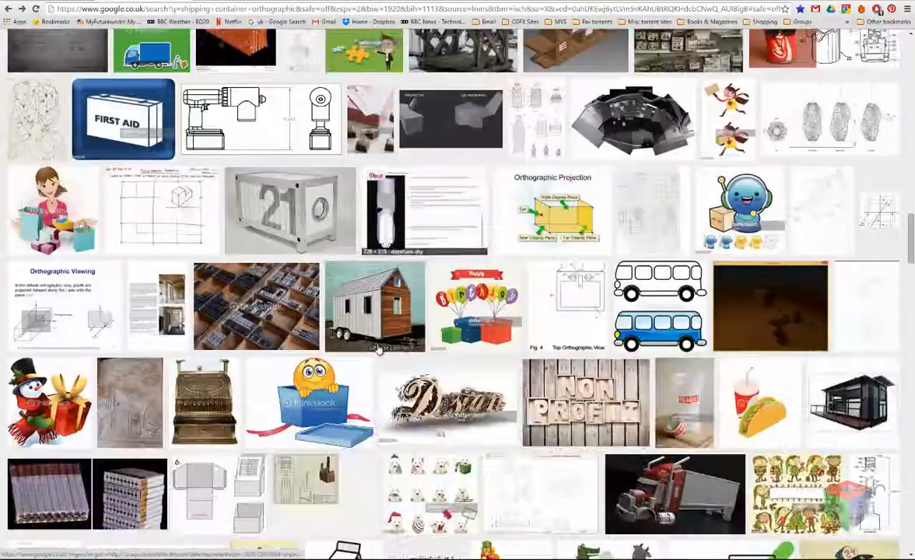
scroll(263, 243, up, 1)
scroll(263, 243, up, 15)
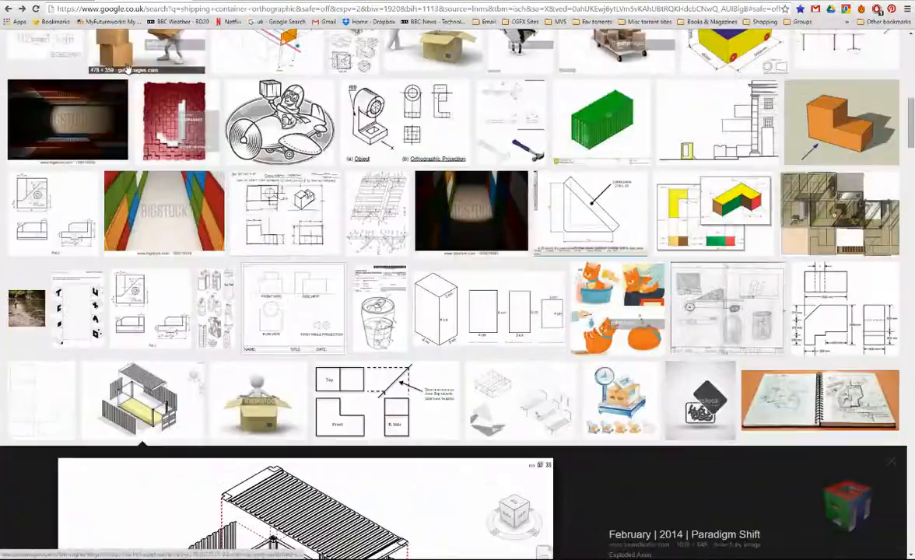
scroll(124, 68, up, 5)
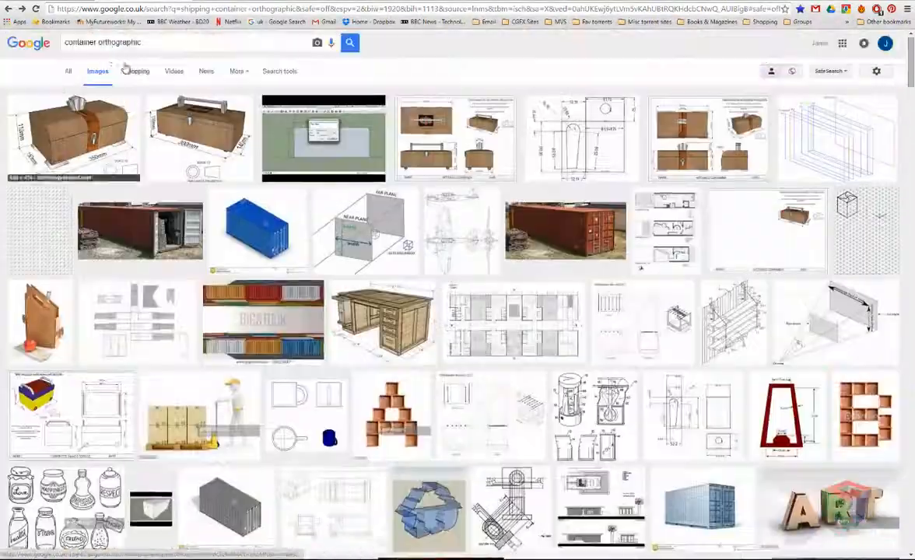
Return to the earlier shipping container image search and change its query to "shipping container designs".
click(9, 9)
scroll(159, 48, up, 3)
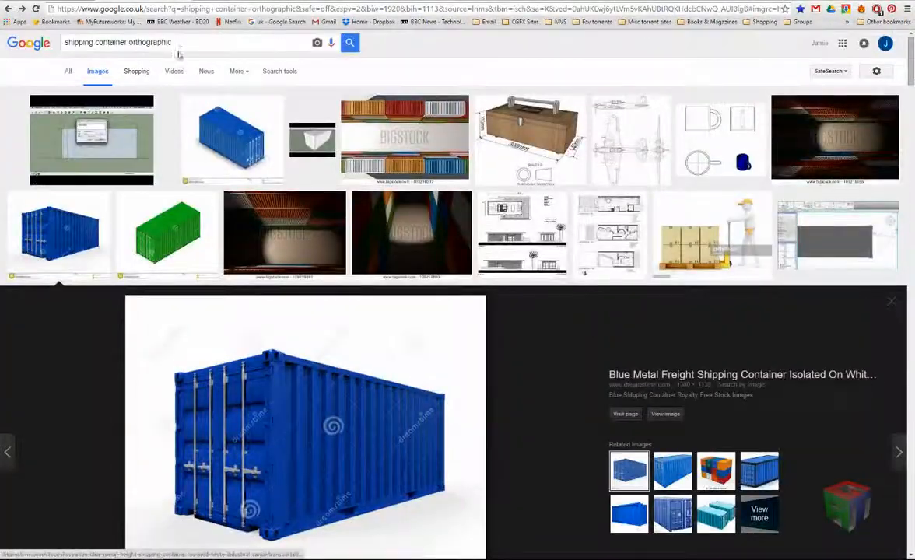
drag(173, 43, 123, 43)
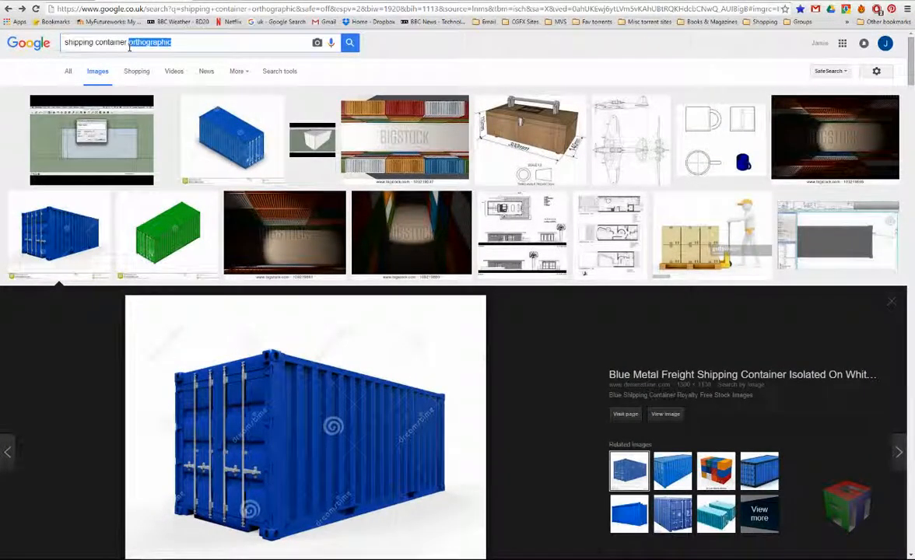
key(BackSpace)
text(de)
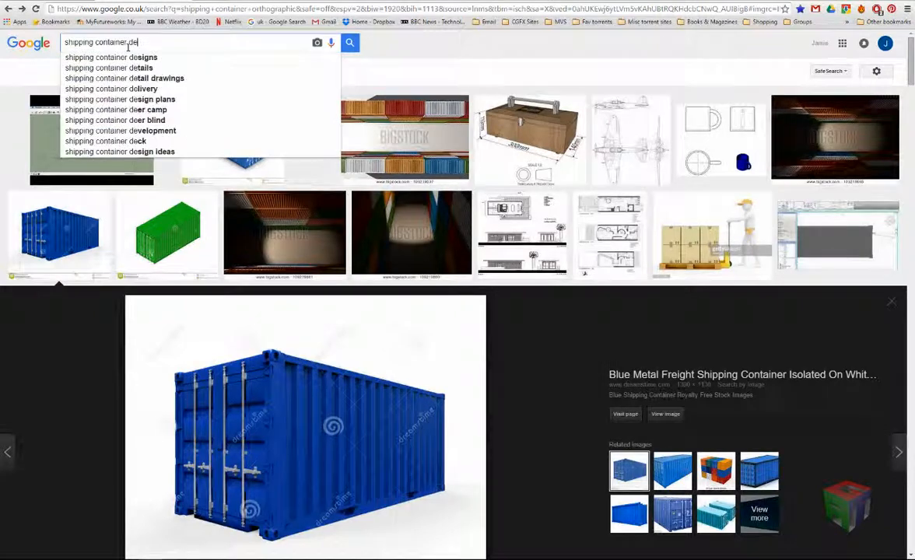
text(signs)
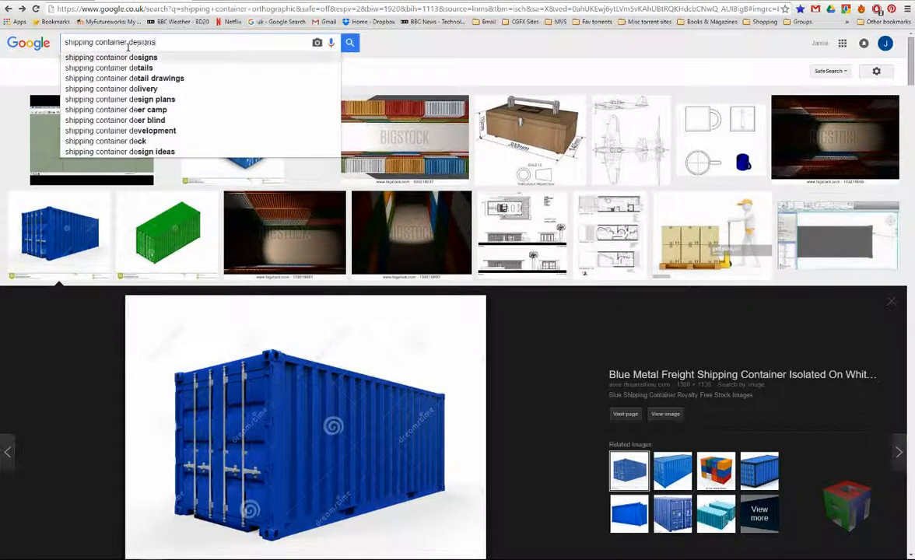
key(Return)
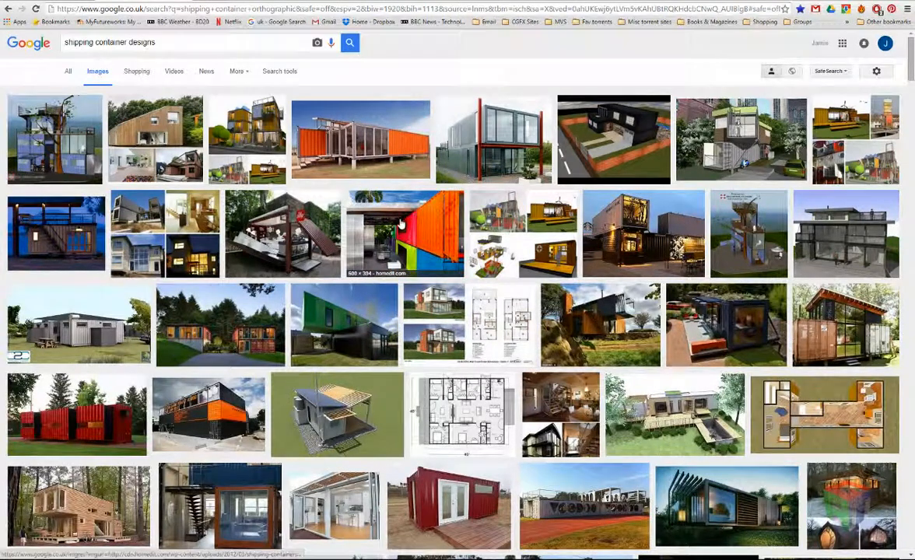
Look through the "shipping container designs" image results for construction references.
scroll(364, 393, down, 2)
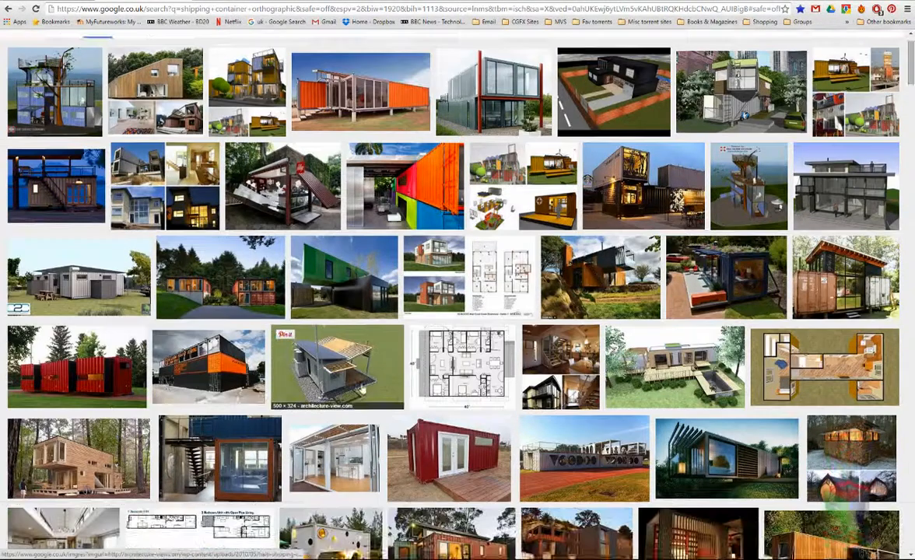
scroll(362, 389, down, 4)
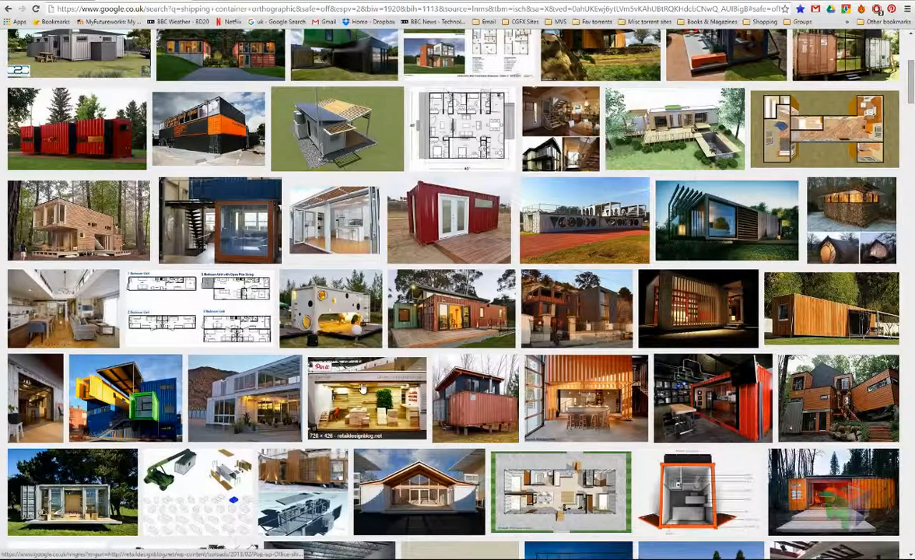
scroll(362, 389, down, 4)
scroll(362, 389, down, 8)
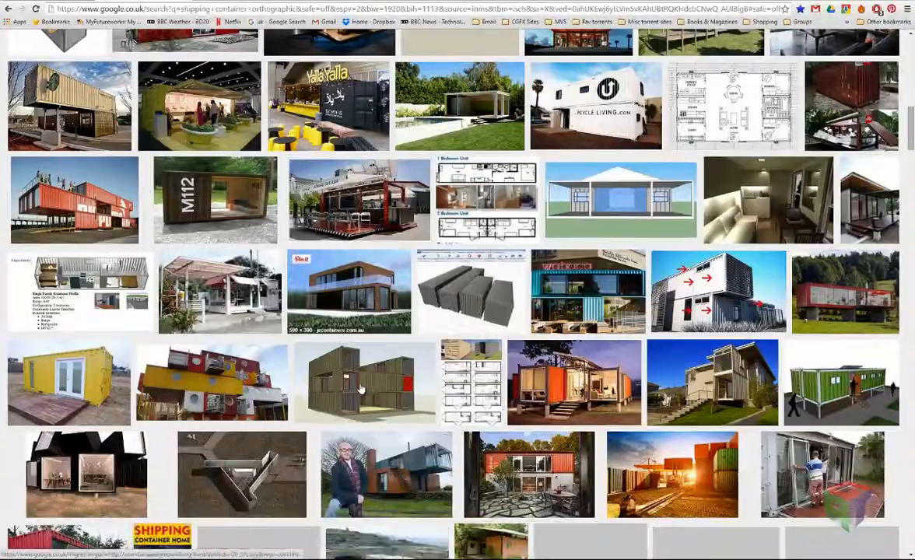
scroll(361, 389, down, 6)
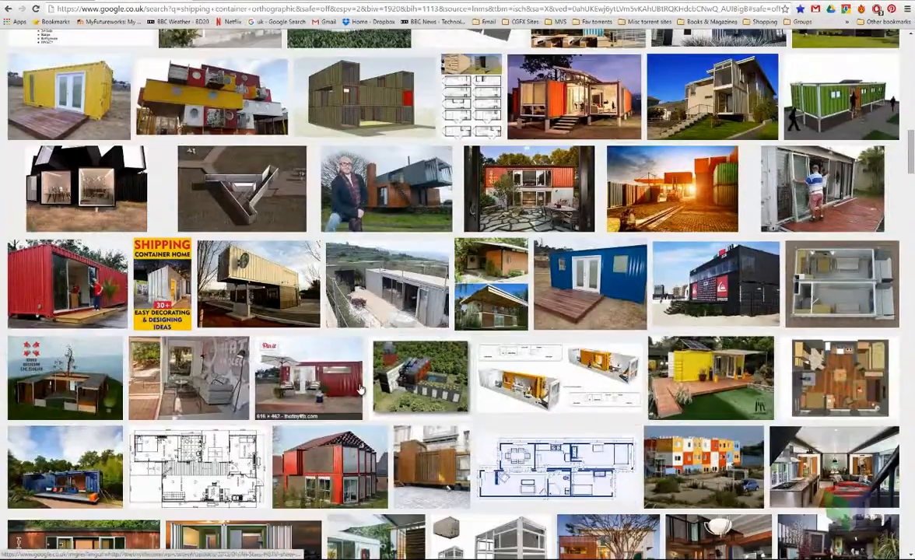
scroll(355, 384, down, 4)
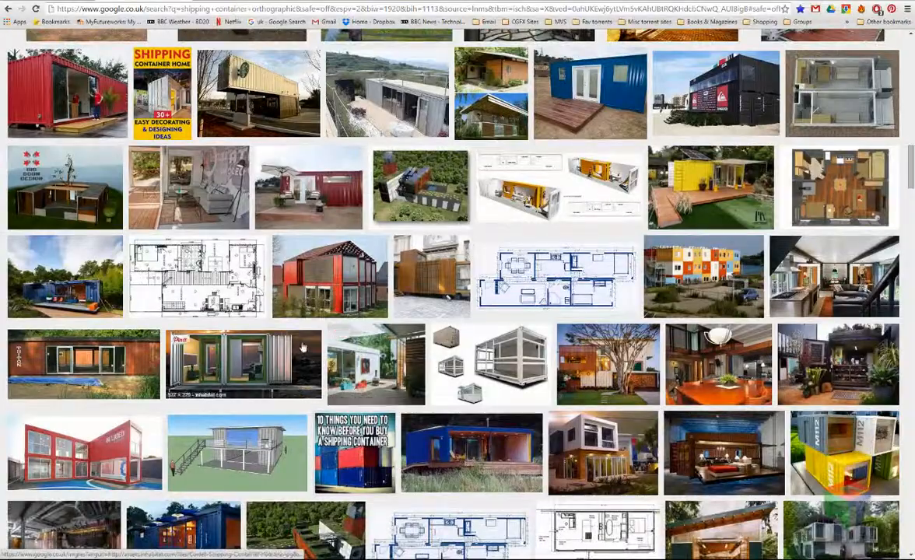
scroll(355, 384, up, 7)
scroll(160, 70, up, 15)
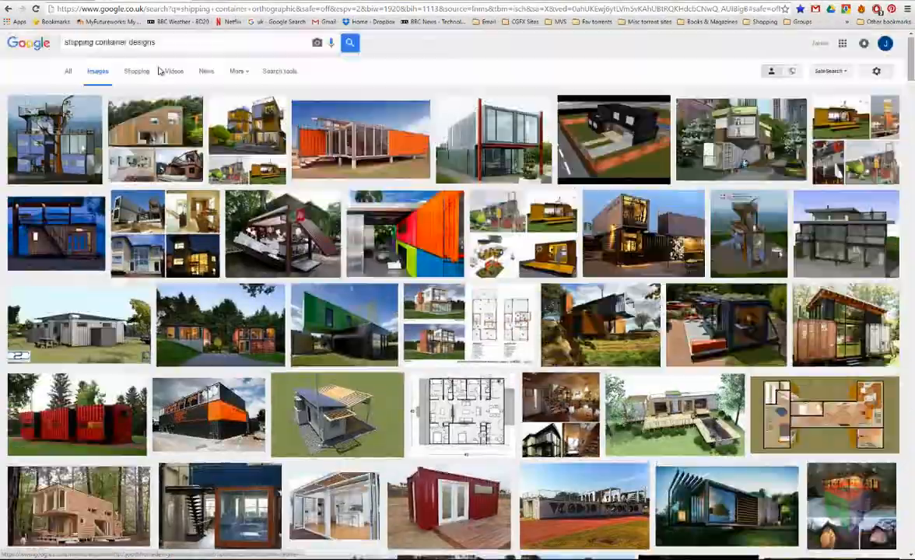
Change the image search to "shipping container construction".
double_click(132, 43)
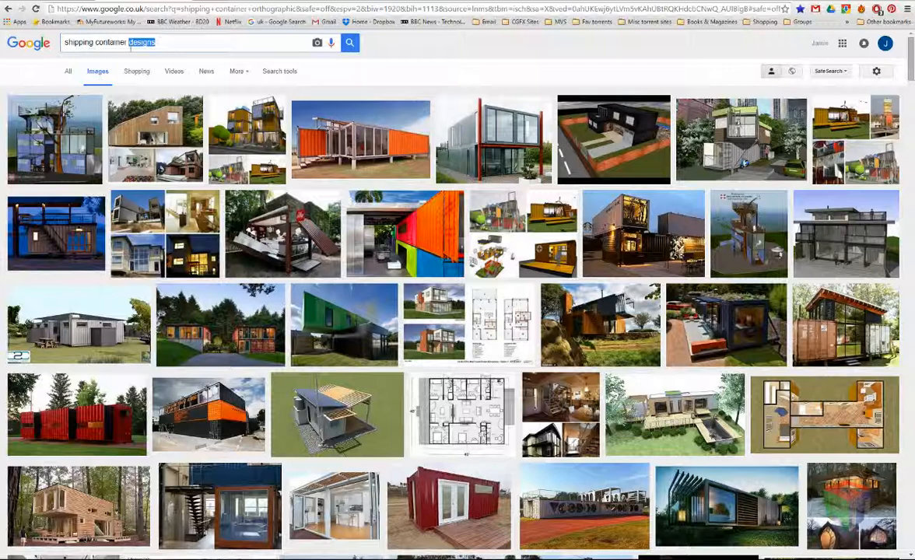
text(con)
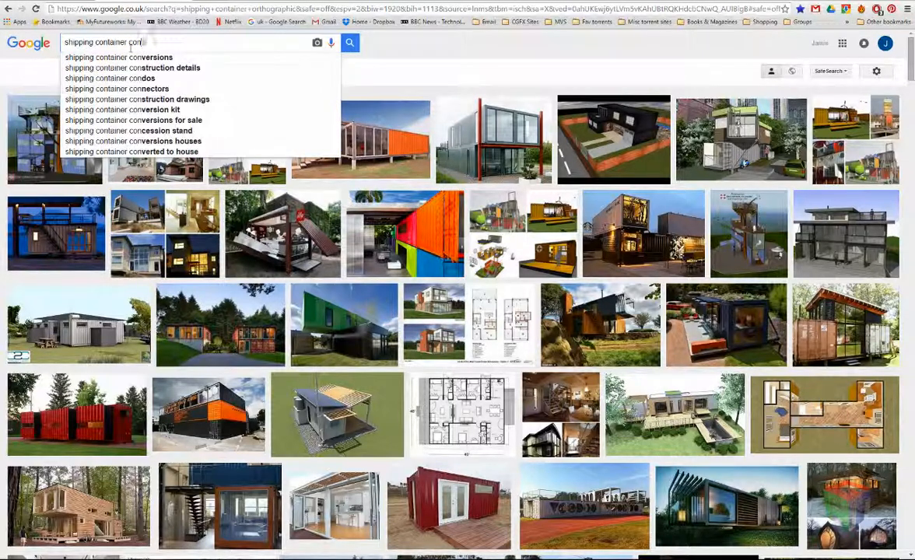
text(struc)
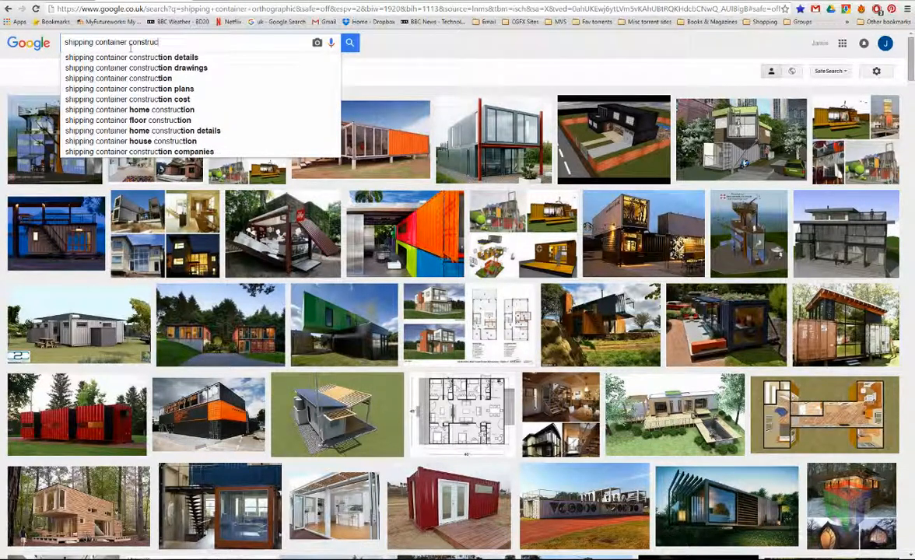
click(124, 78)
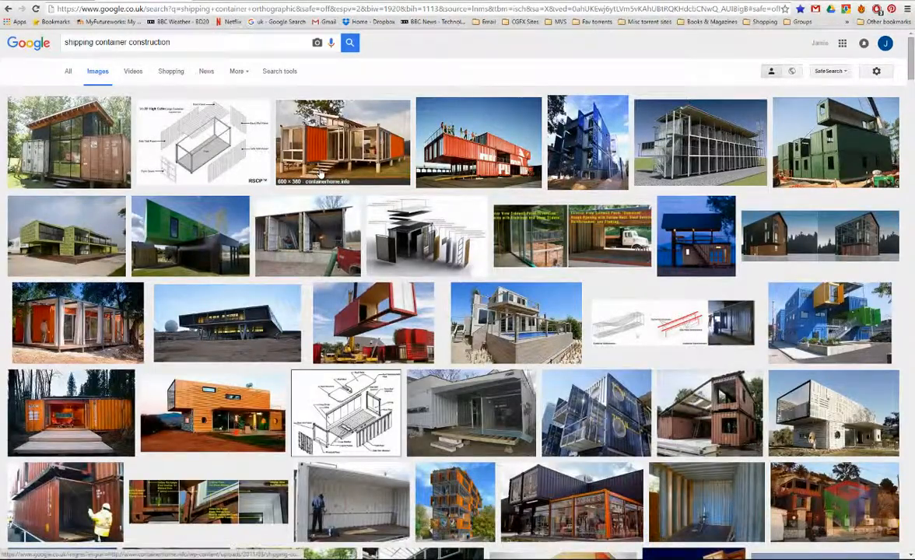
Refine the image search to "shipping container construction drawings" and limit the results to large images.
click(196, 42)
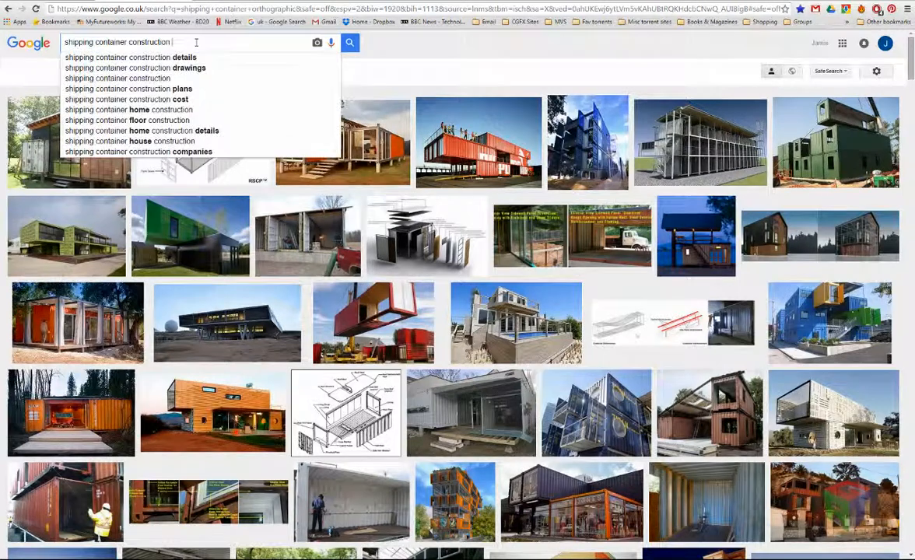
click(183, 68)
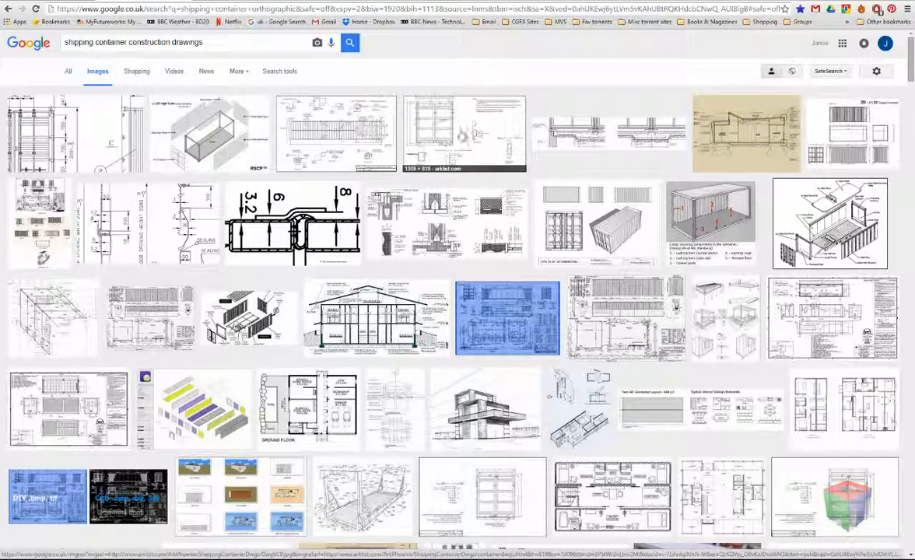
click(277, 71)
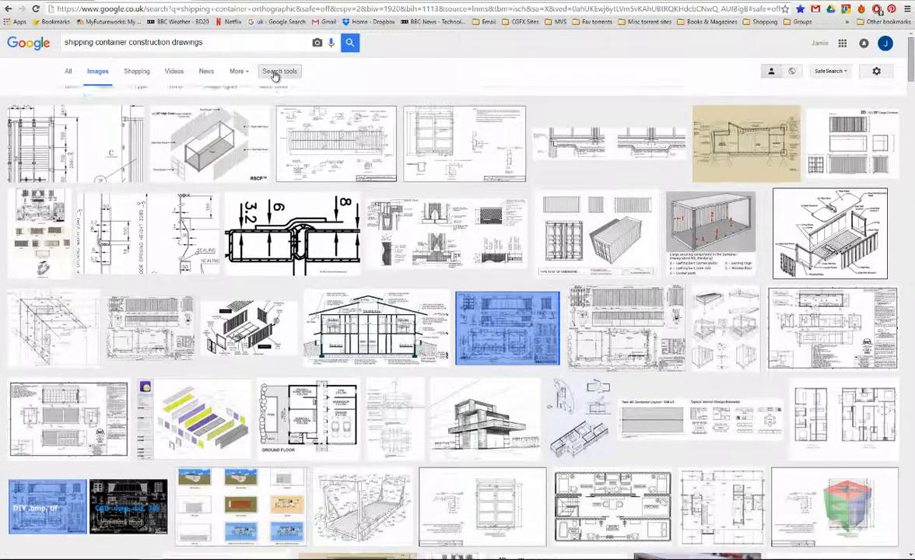
click(75, 96)
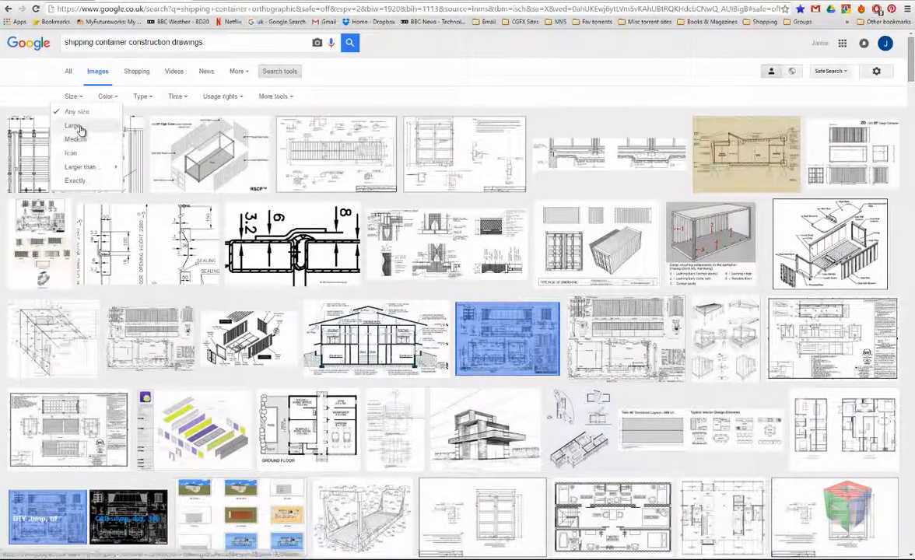
click(76, 127)
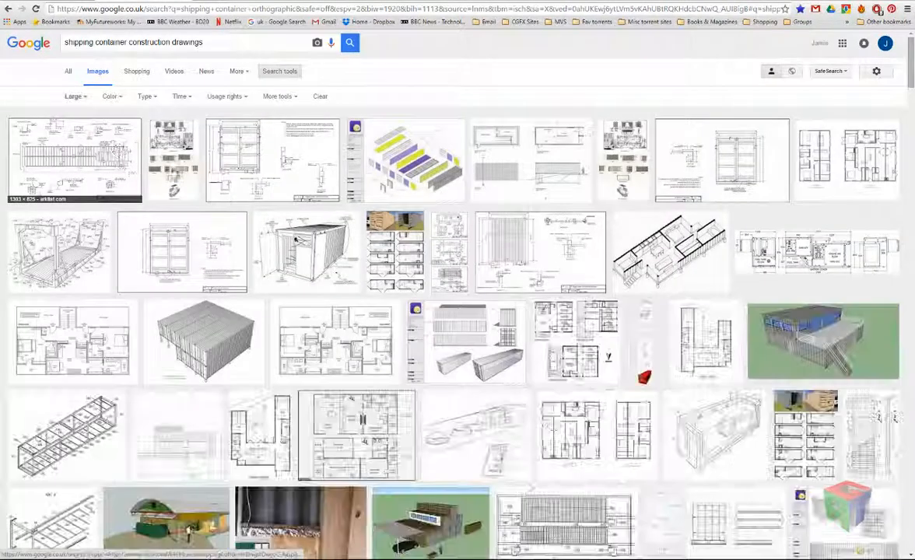
Preview the underside framing drawing of a shipping container and look over the results around it.
click(105, 167)
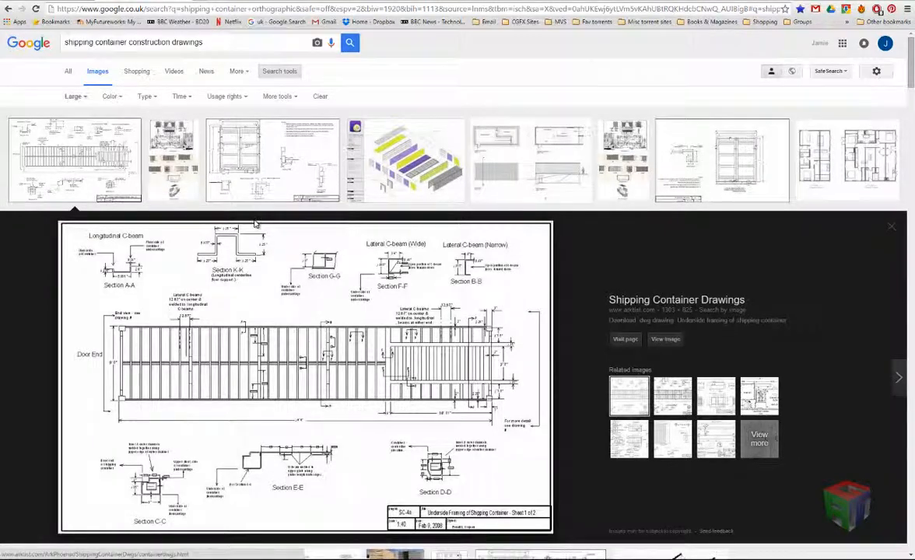
scroll(255, 225, down, 2)
scroll(520, 157, up, 1)
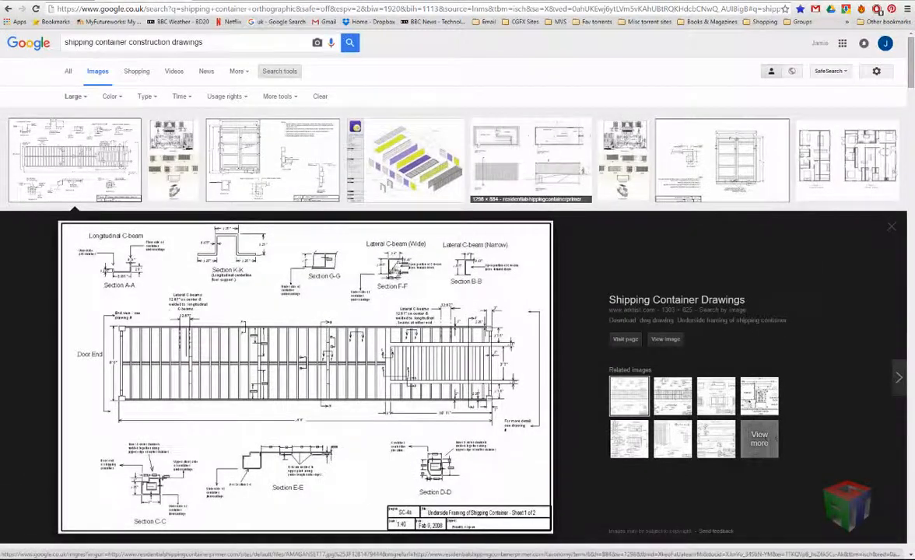
scroll(373, 275, down, 3)
scroll(373, 276, down, 3)
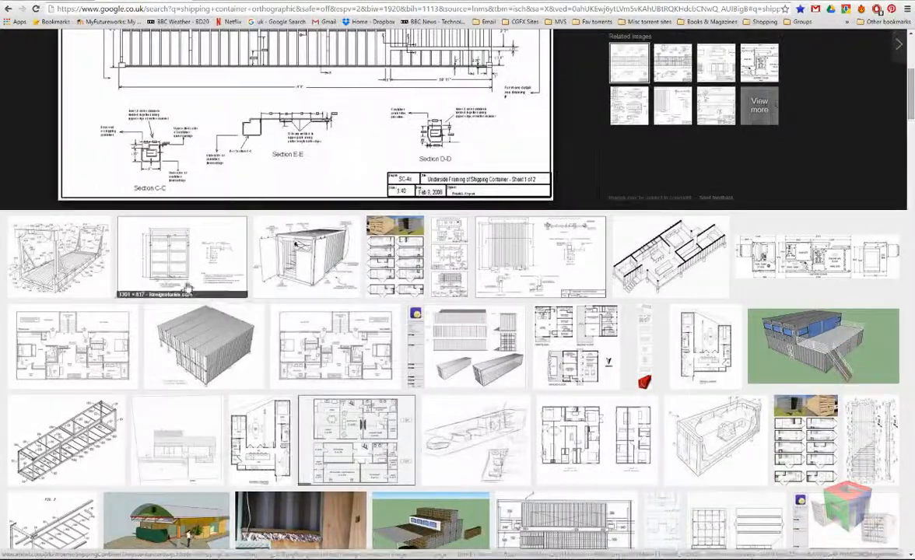
Preview the shipping platform patent drawing and the CLOCKWORKLIME technical drawing with top, bottom, side, back and front container views.
click(74, 229)
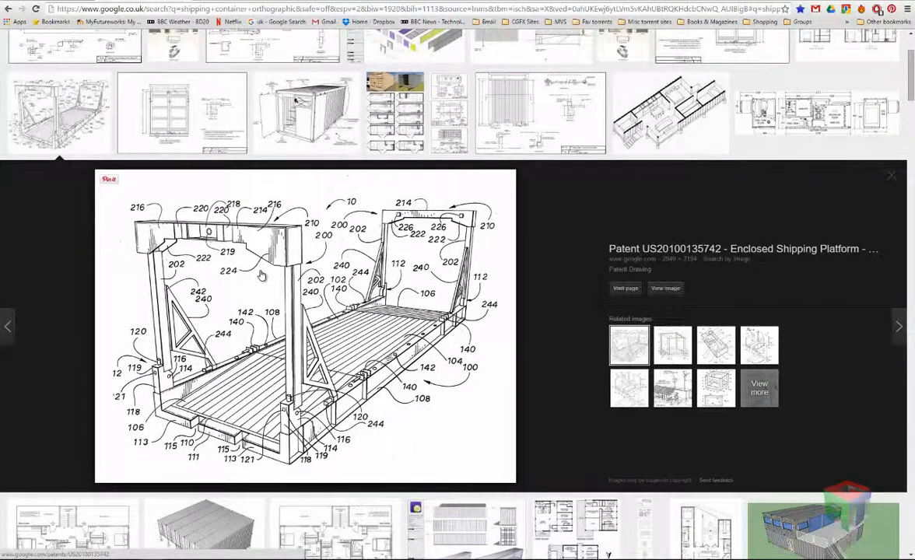
scroll(262, 275, down, 5)
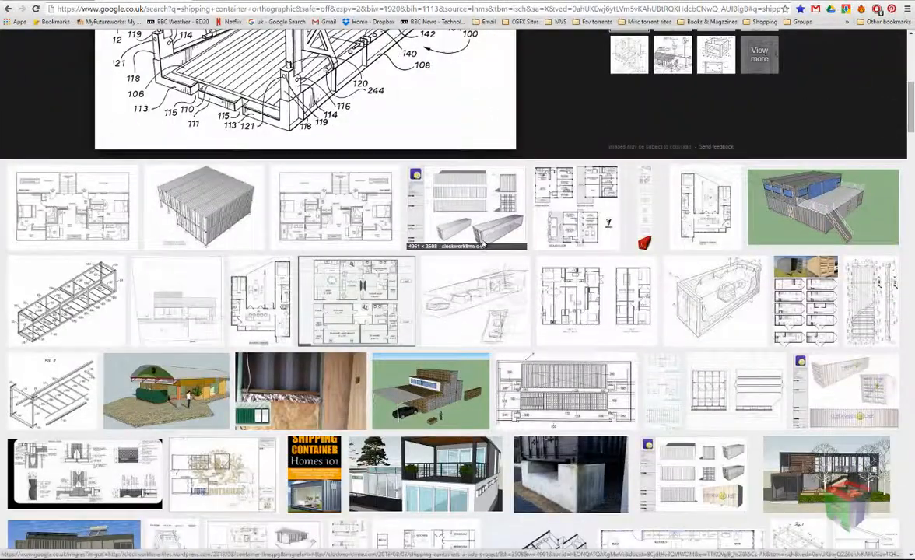
click(481, 247)
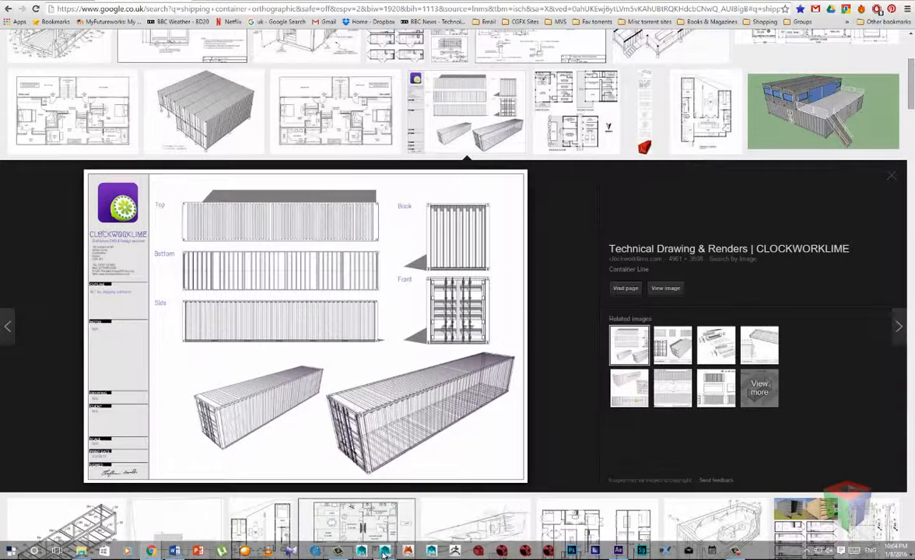
Switch to the Maya scene with the blocking reference and create a polygon cube at the origin.
mouse_move(385, 553)
click(408, 531)
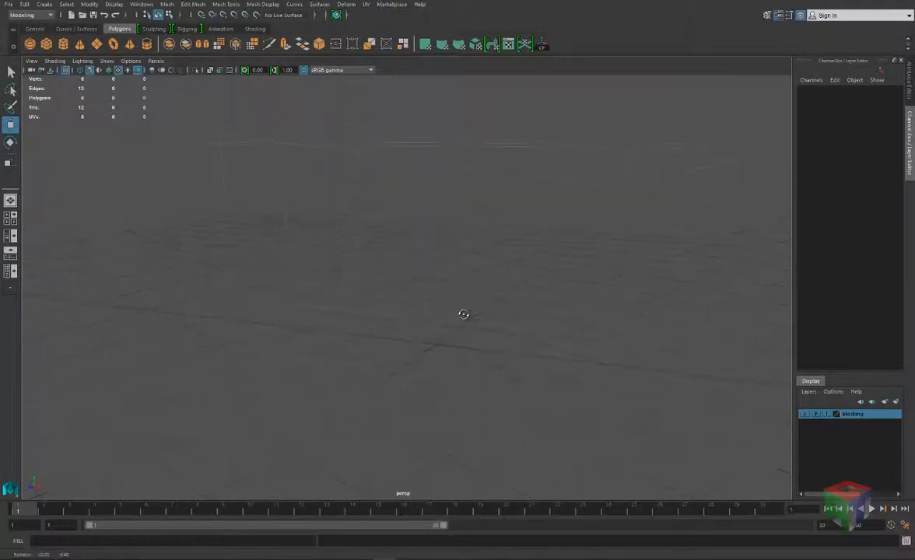
alt+drag(462, 335, 588, 257)
click(46, 43)
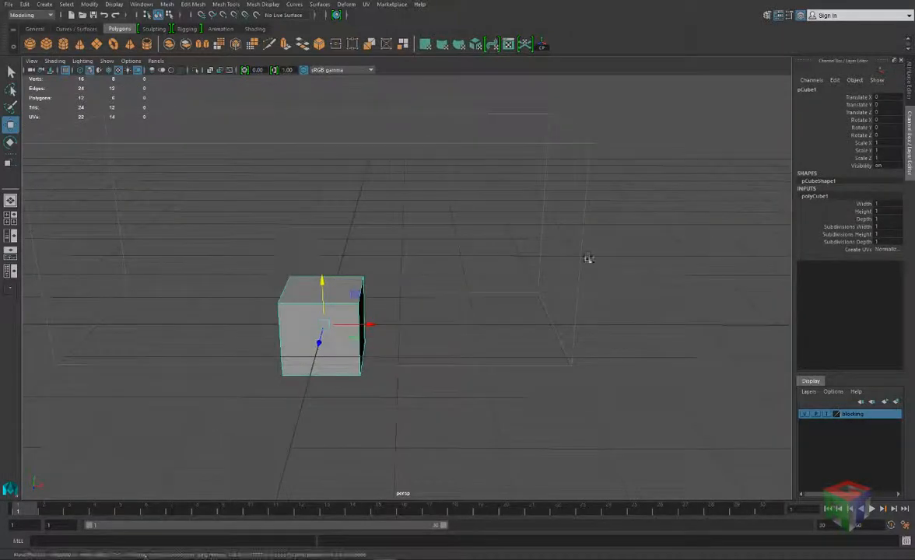
Set the cube's width to 6 to match the length of the container reference.
click(864, 204)
middle_drag(447, 299, 507, 319)
alt+drag(487, 329, 595, 336)
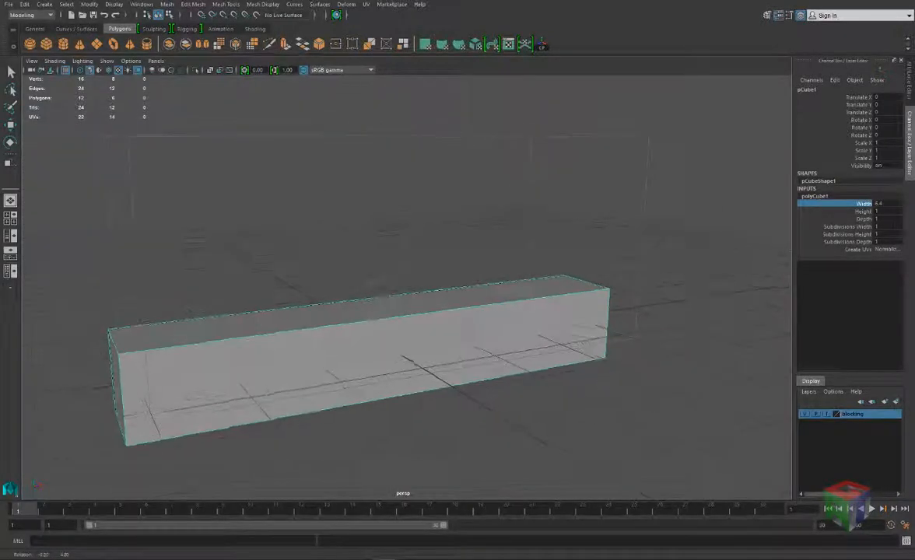
double_click(886, 204)
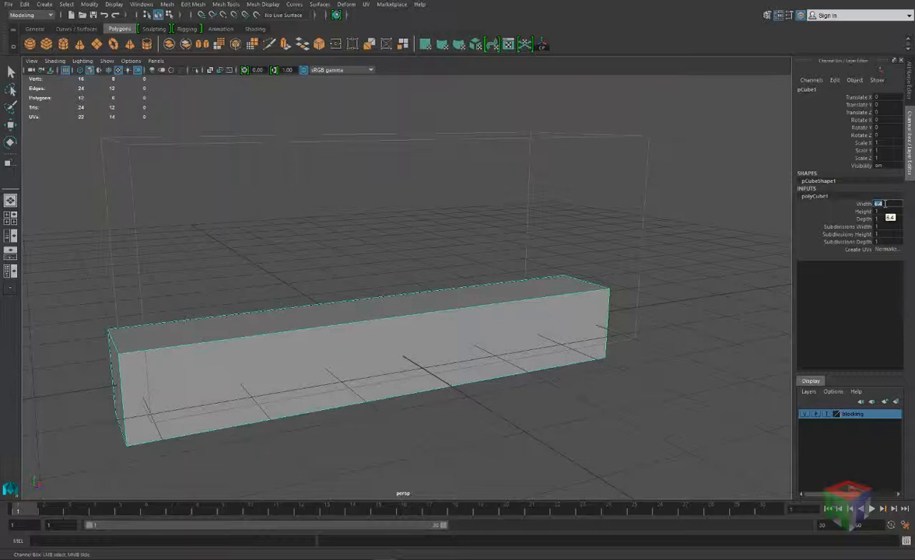
text(6)
key(Return)
Reduce the cube to a flat bar by setting its height to 0.1 and its depth to 0.3.
alt+drag(390, 255, 351, 261)
click(863, 211)
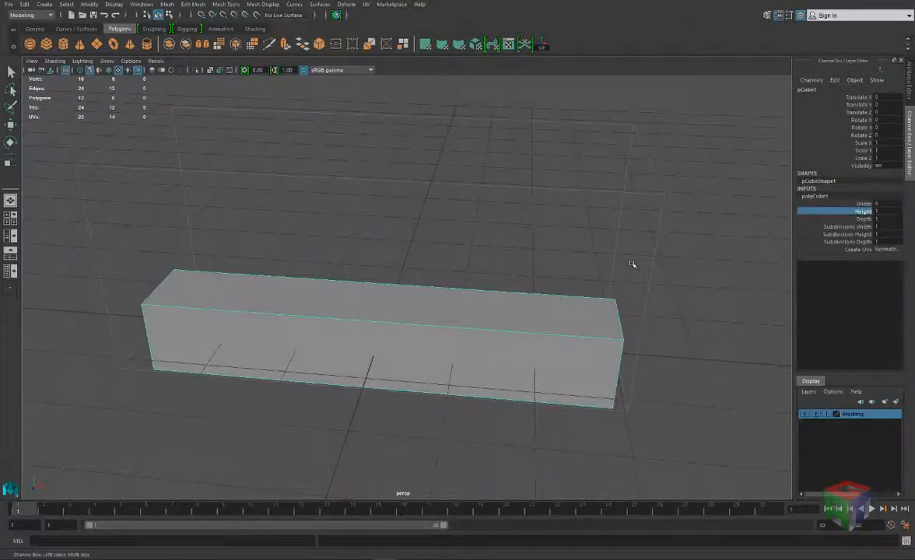
middle_drag(633, 264, 625, 263)
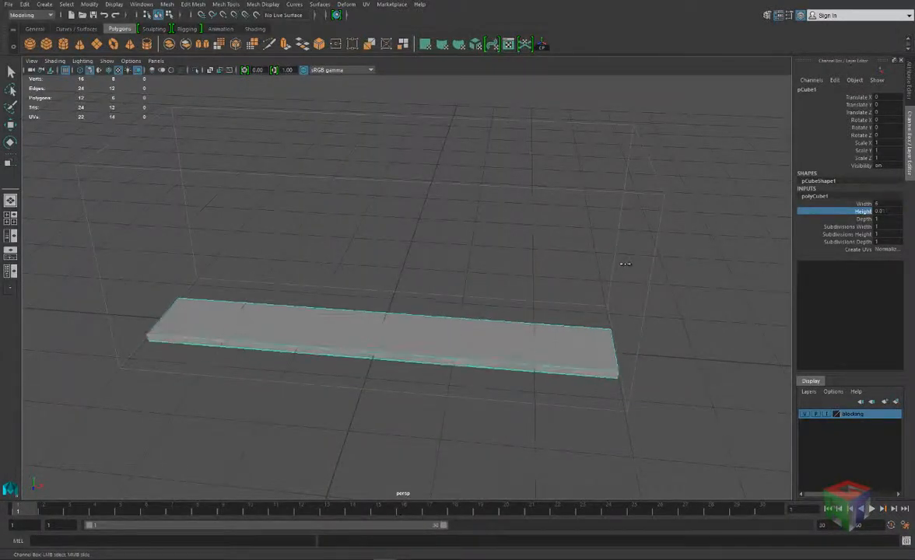
click(863, 219)
middle_drag(634, 230, 634, 230)
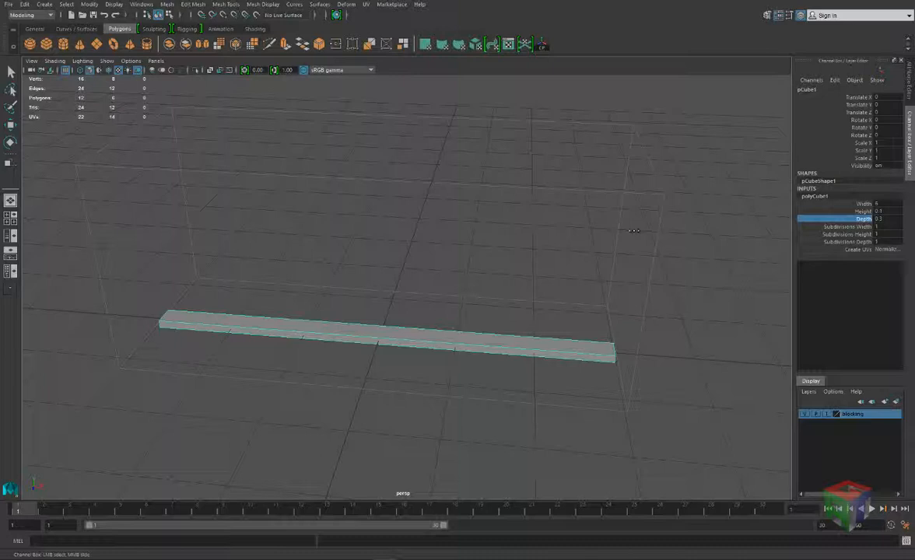
Move the bar along Z to about 1.07, against the long side of the container reference.
alt+drag(495, 303, 448, 325)
key(w)
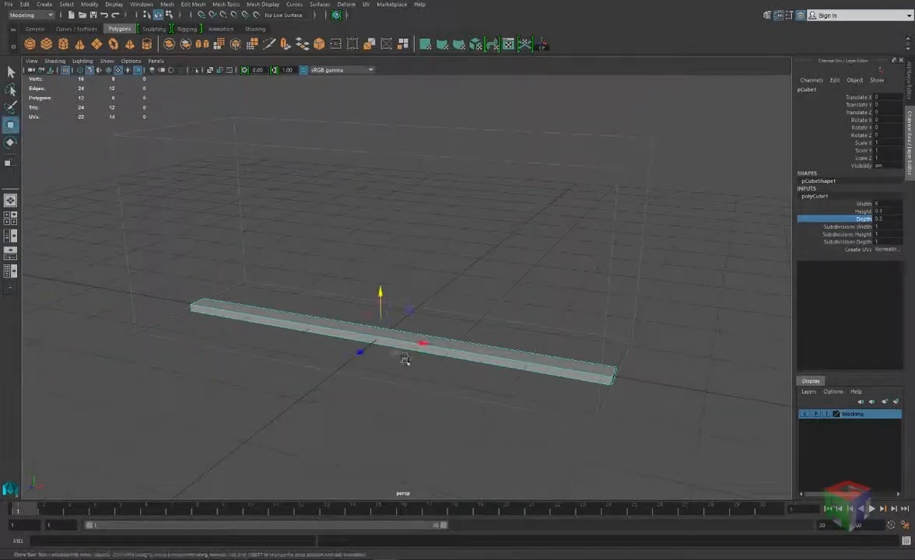
mouse_move(359, 350)
mouse_down()
mouse_move(315, 386)
mouse_move(463, 359)
mouse_move(411, 347)
mouse_move(368, 352)
mouse_up()
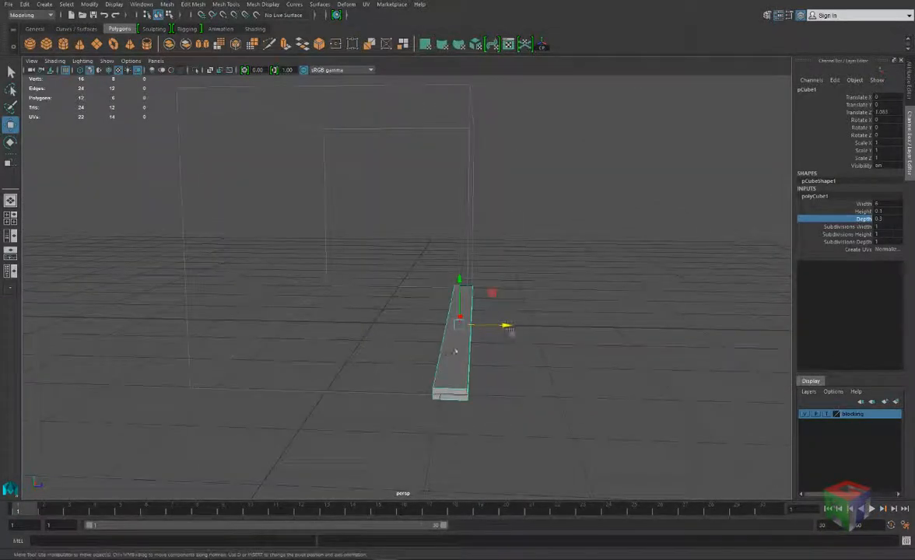
drag(508, 326, 535, 343)
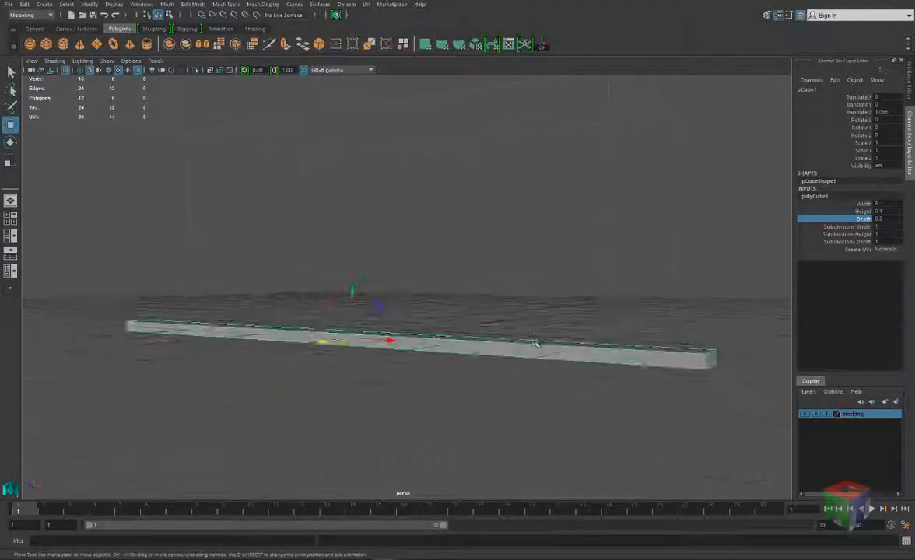
Slim the bar's profile by setting its height to 0.06 and its depth to 0.1.
double_click(885, 212)
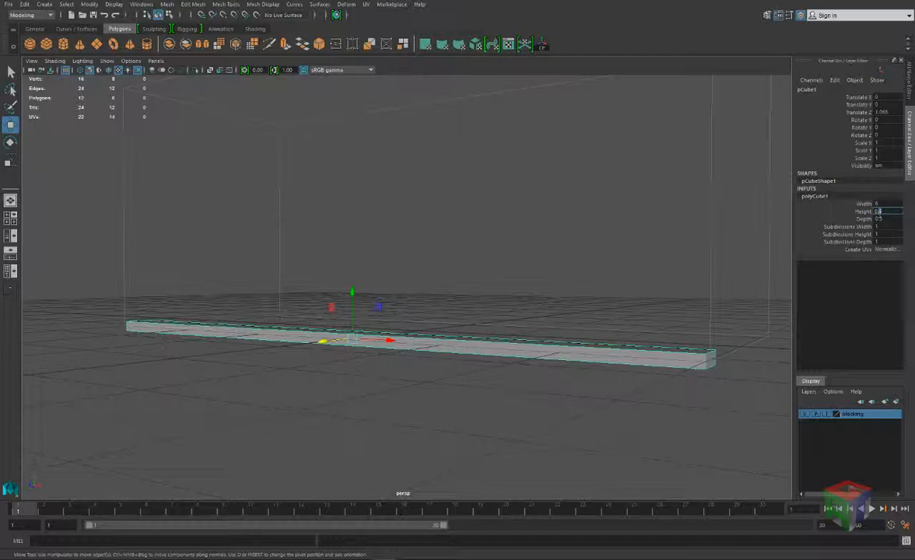
key(Return)
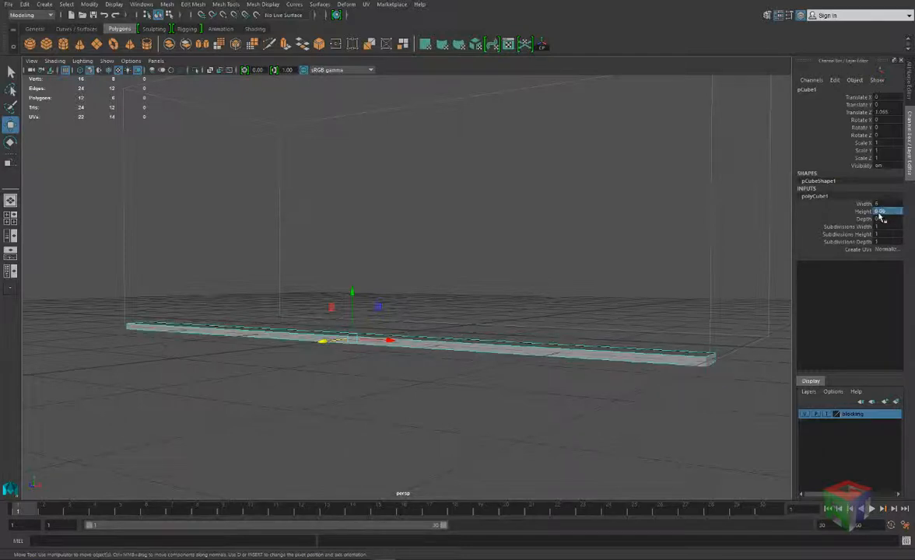
alt+drag(667, 292, 628, 301)
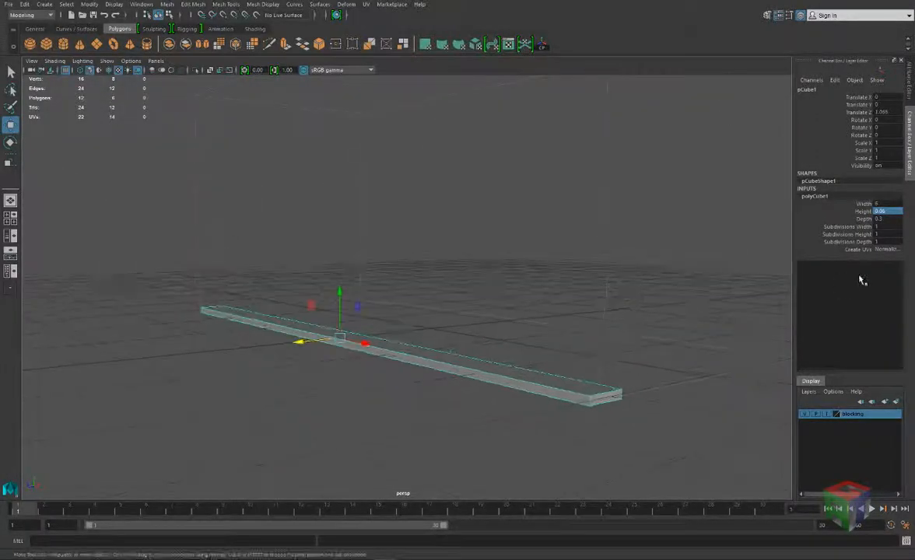
double_click(880, 219)
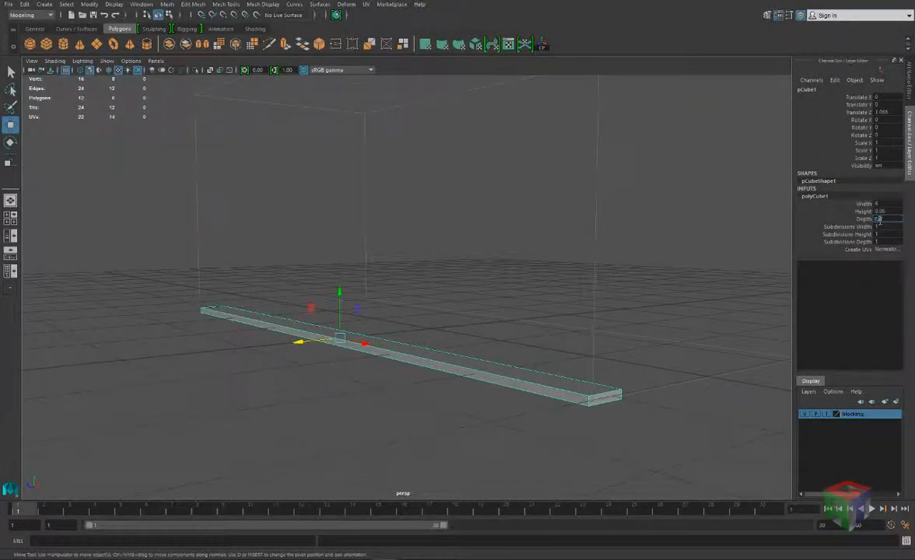
text(0.1)
key(Return)
Shift the bar outward to about 1.18 in Z and snap its pivot to the lower corner at one end.
alt+drag(468, 239, 530, 296)
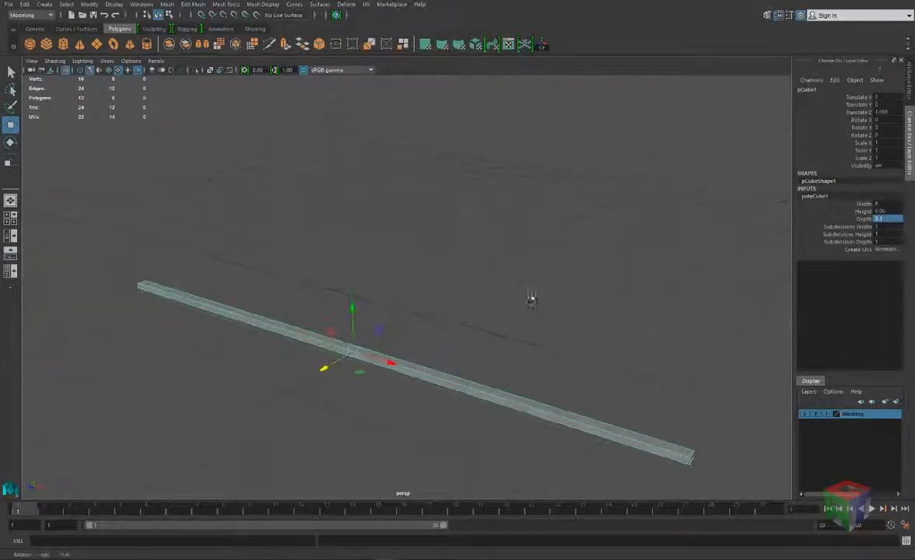
drag(322, 367, 399, 347)
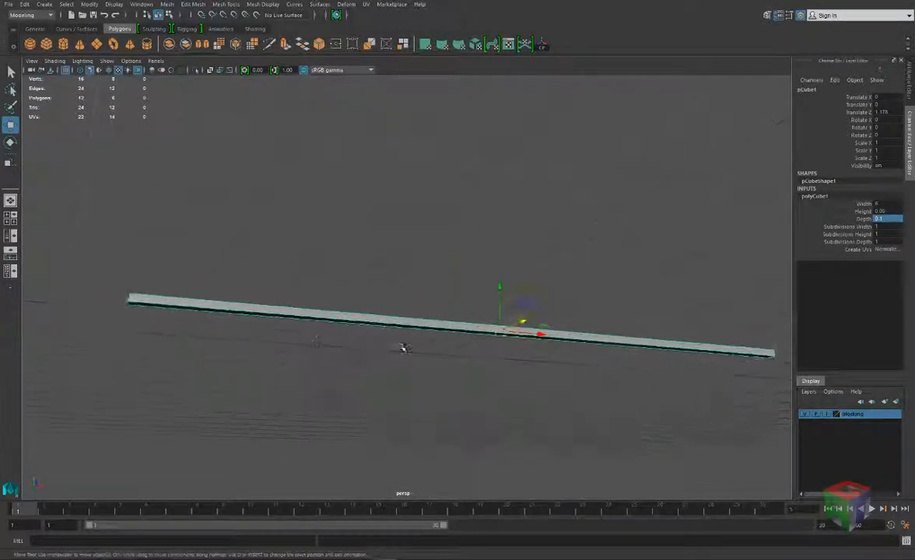
key(d)
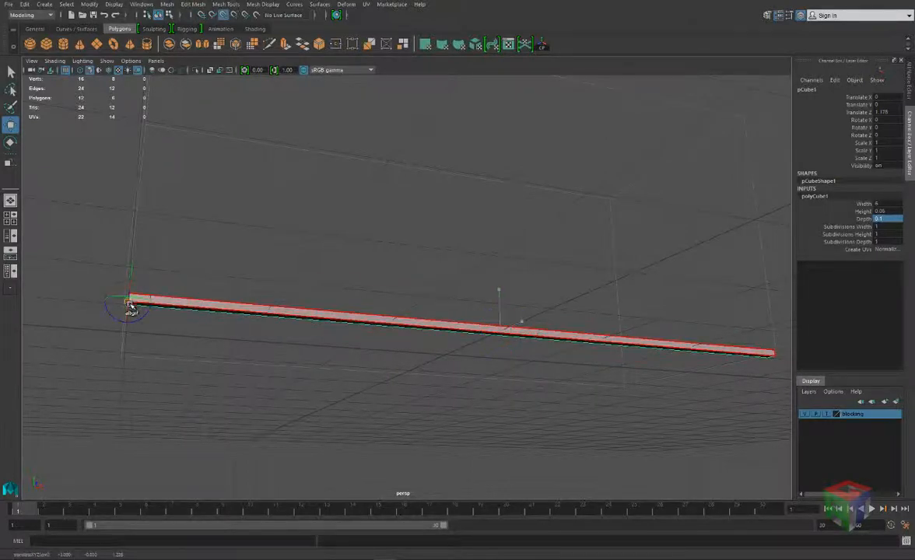
drag(130, 305, 130, 304)
key(d)
In the front view, raise the bar to 0.03 in Y with grid snapping so its underside sits on the ground line.
alt+drag(186, 322, 188, 335)
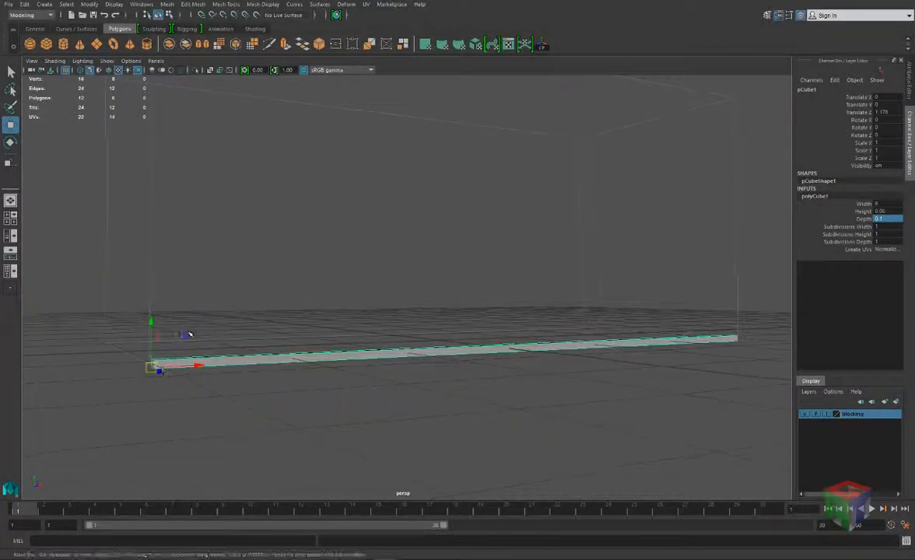
key(space)
key(space)
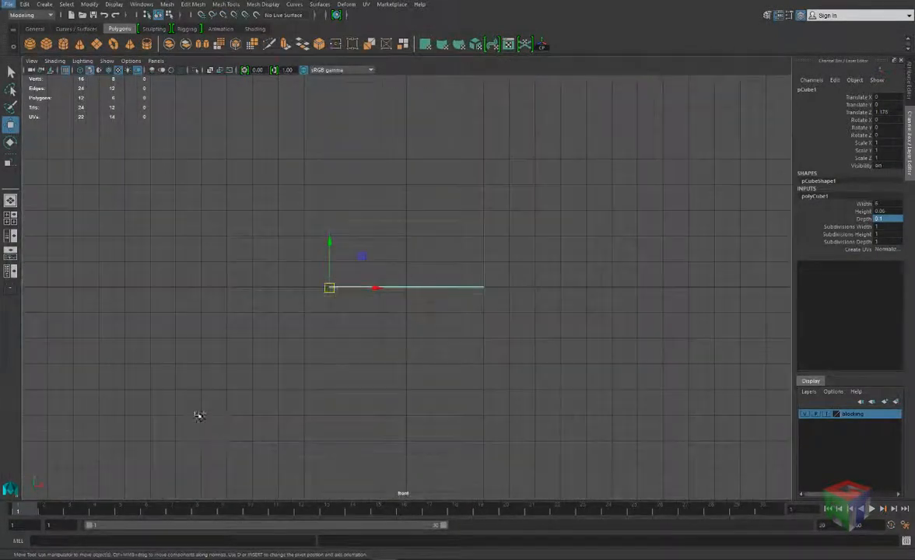
key(f)
alt+middle_drag(261, 325, 359, 364)
scroll(176, 325, up, 2)
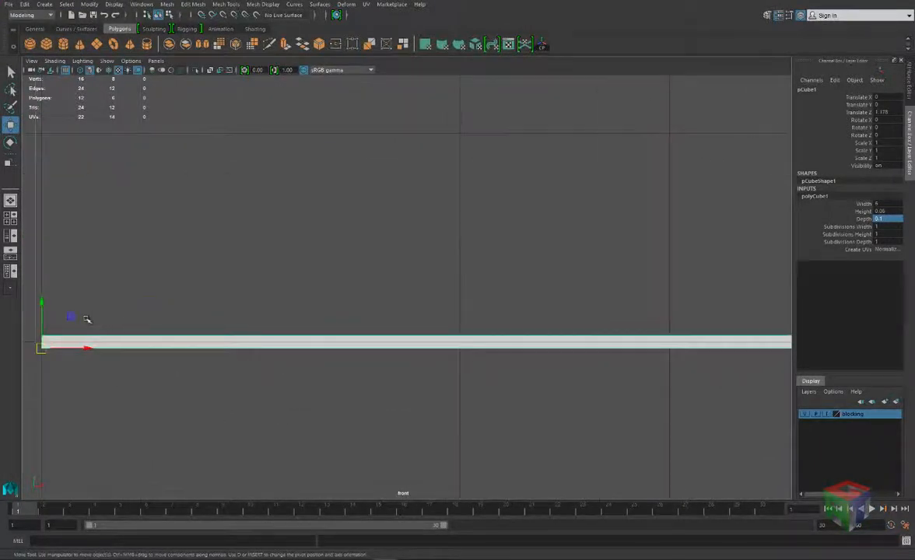
key(x)
drag(45, 307, 43, 300)
alt+middle_drag(112, 339, 271, 366)
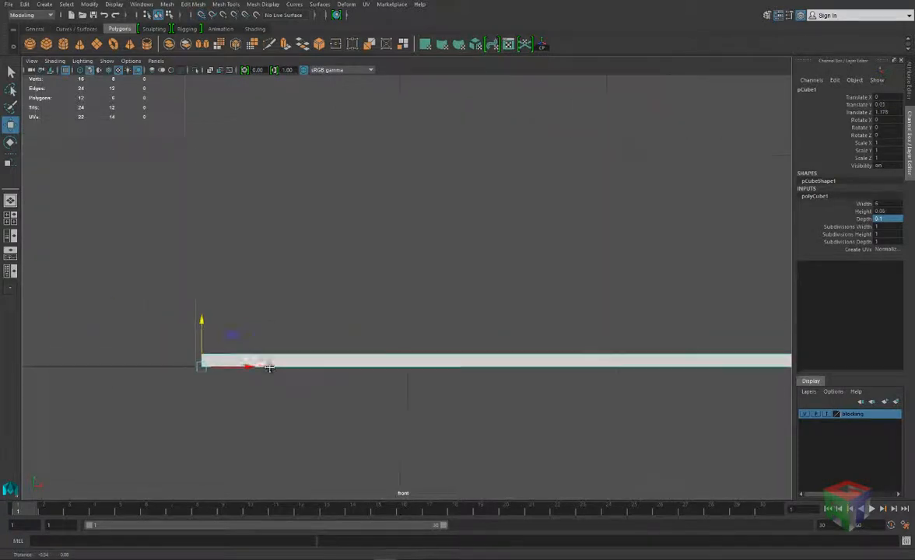
Centre the bar's pivot, try stretching the bar slightly along X, and undo the scaling.
scroll(270, 370, down, 10)
alt+middle_drag(383, 338, 325, 346)
scroll(425, 317, up, 8)
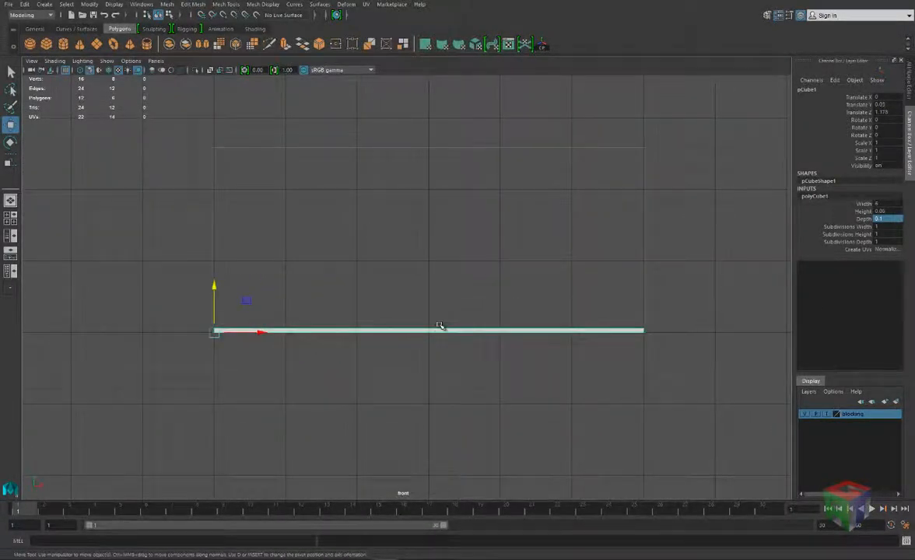
key(e)
key(r)
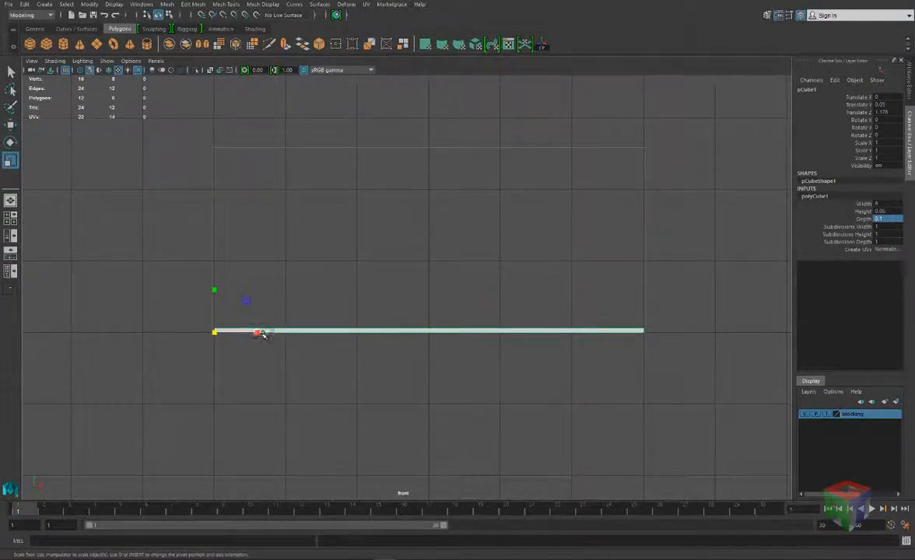
click(541, 44)
drag(472, 331, 471, 330)
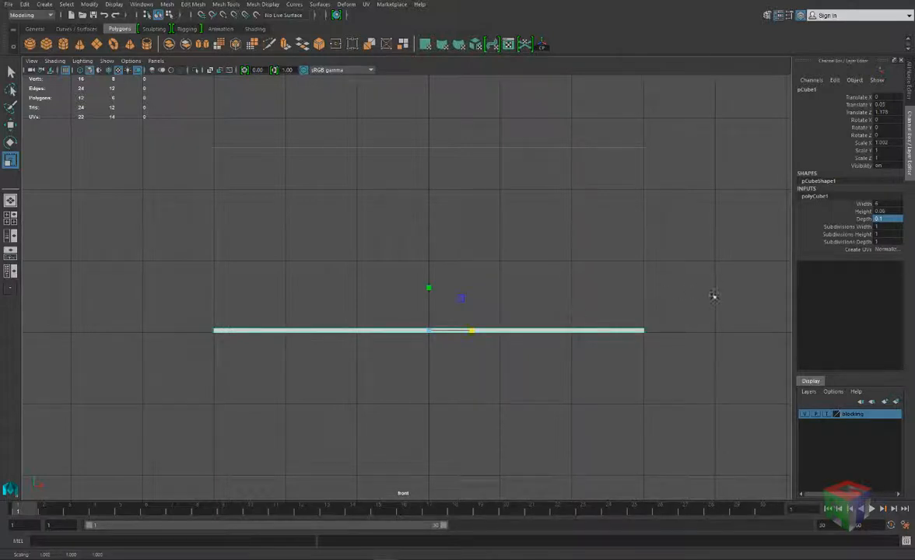
key(ctrl+z)
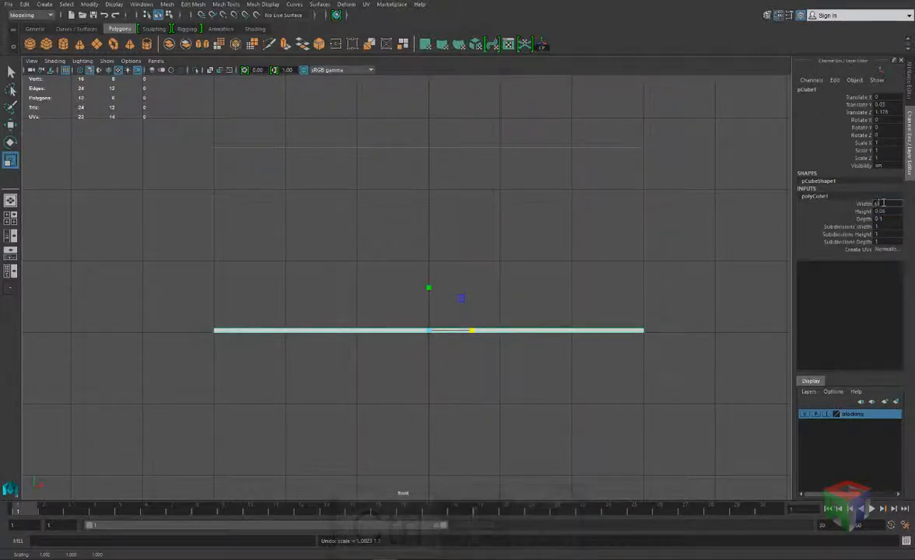
Try widths of 6.2 and 6.1 for the bar, settle on 6.05 to match the reference length, and keep the bar selected.
text(.2)
key(Return)
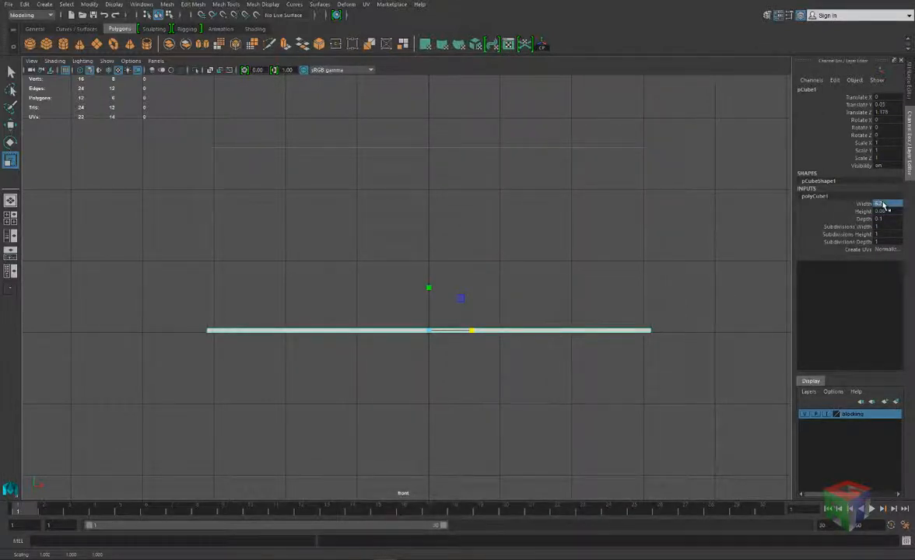
text(1)
key(Return)
click(882, 203)
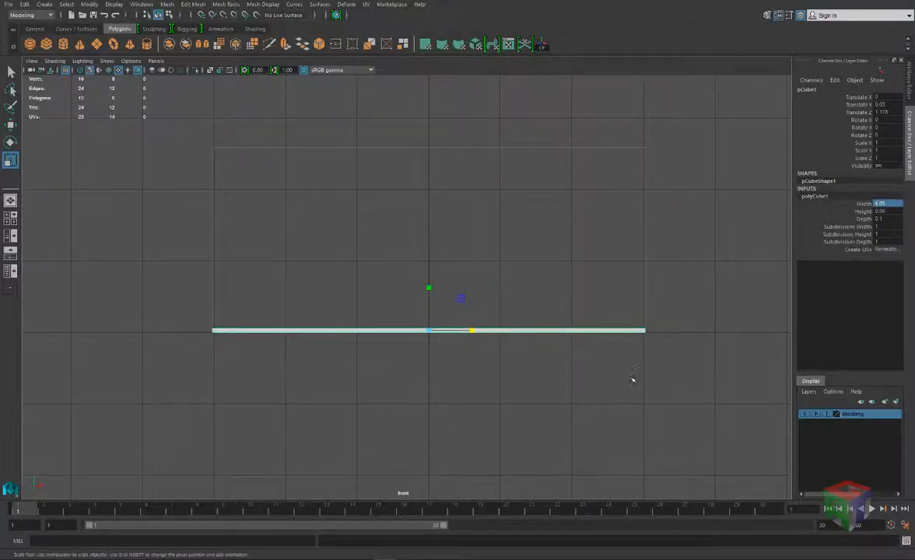
click(510, 321)
click(505, 330)
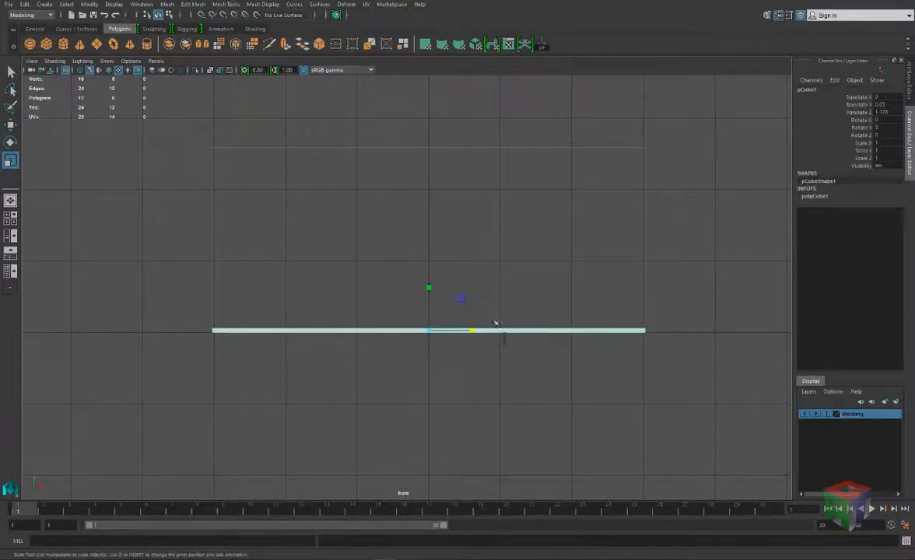
Back in the perspective view, duplicate the bar and raise the copy to about 2.56 in Y, along the reference's upper edge.
key(space)
key(space)
alt+drag(507, 212, 645, 415)
alt+drag(507, 338, 438, 382)
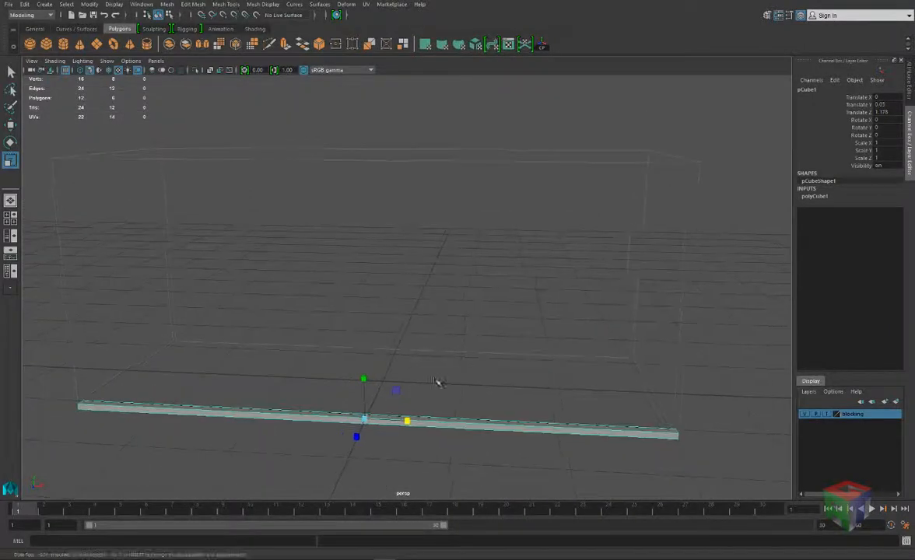
key(ctrl+d)
key(w)
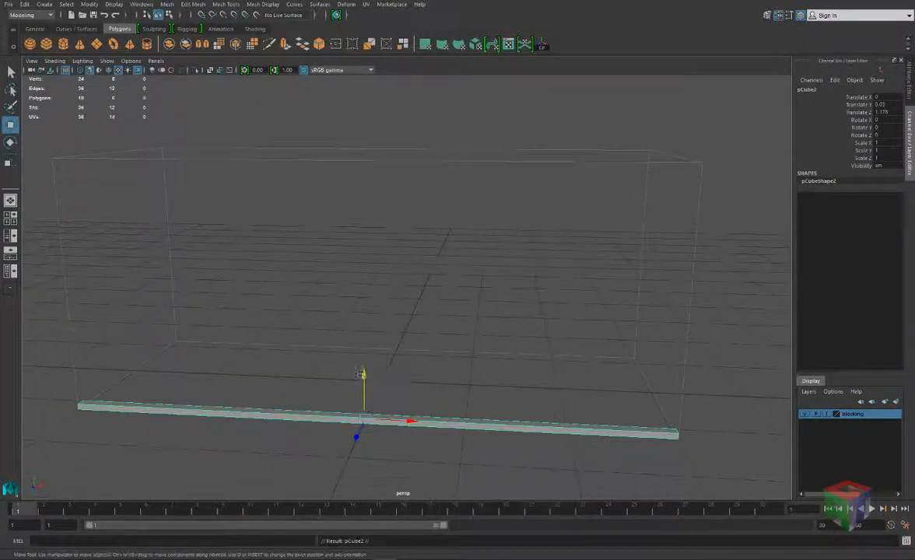
drag(363, 376, 358, 115)
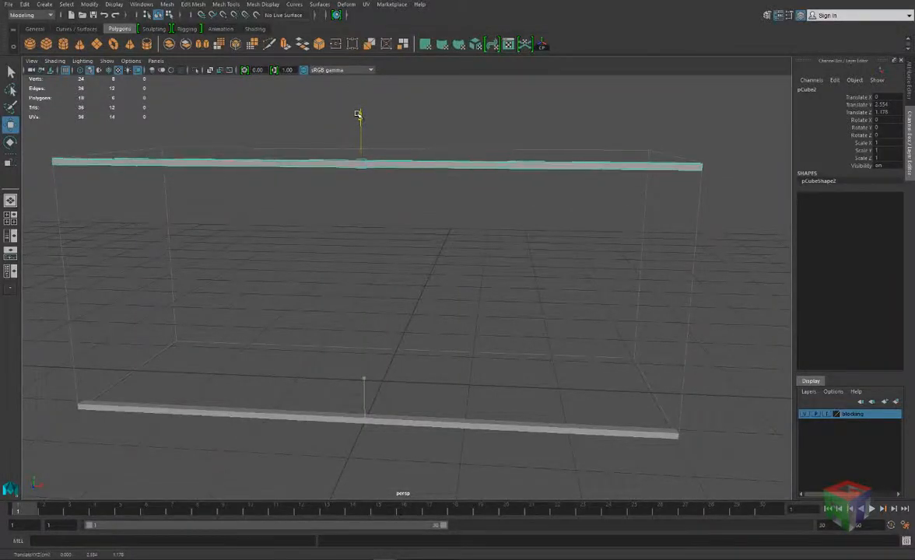
Switch to Chrome, examine the side panels and frame in the green 20ft shipping container photo, and return to Maya.
mouse_move(350, 557)
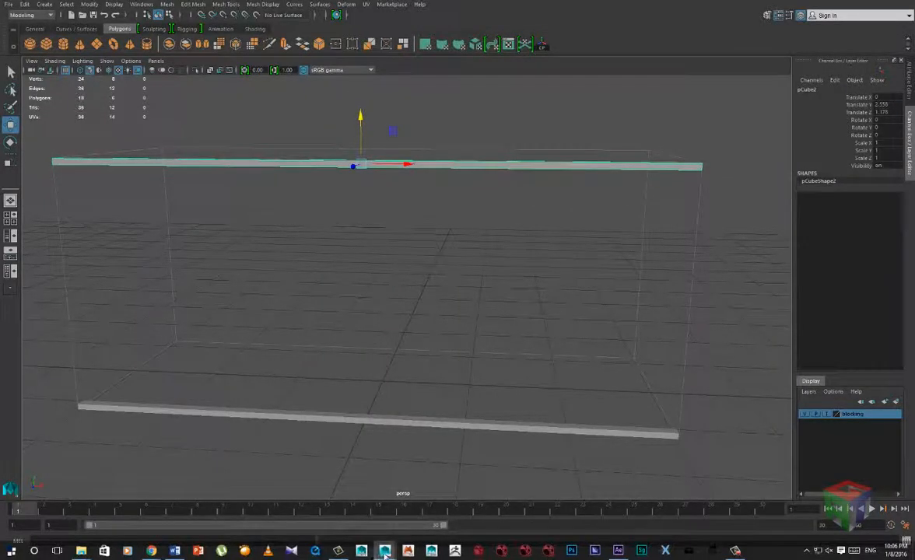
mouse_move(150, 551)
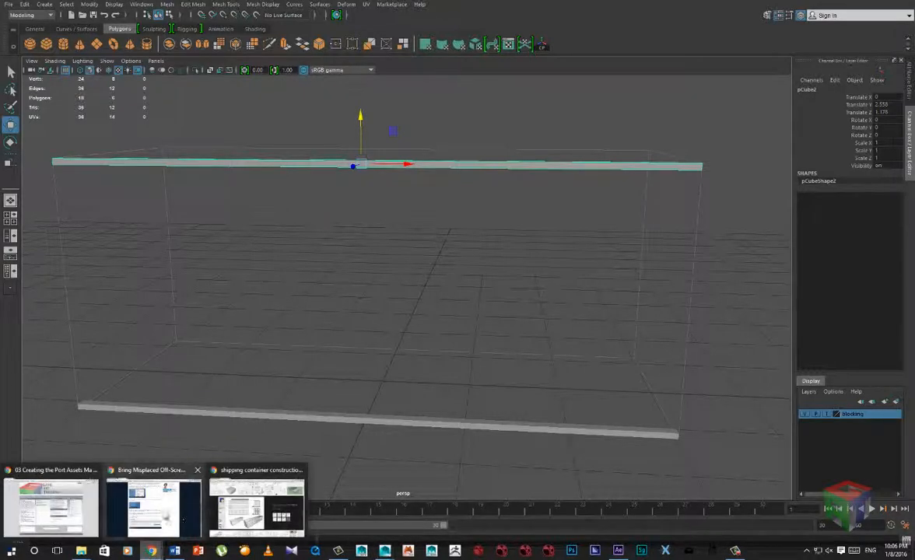
click(234, 514)
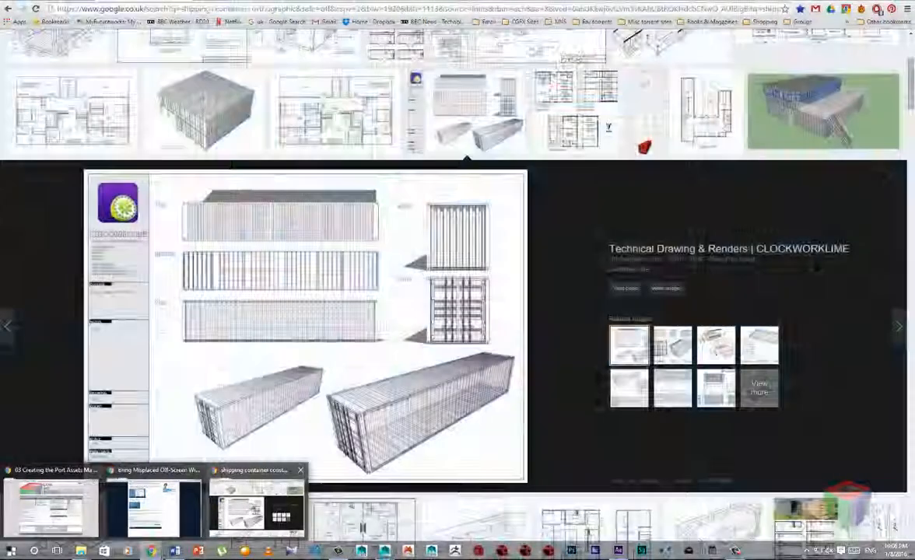
click(204, 2)
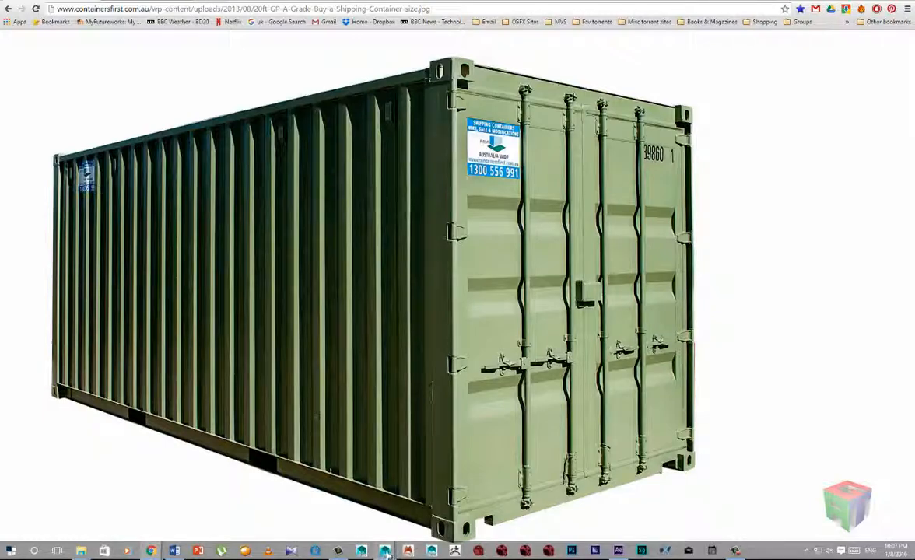
mouse_move(384, 551)
click(424, 501)
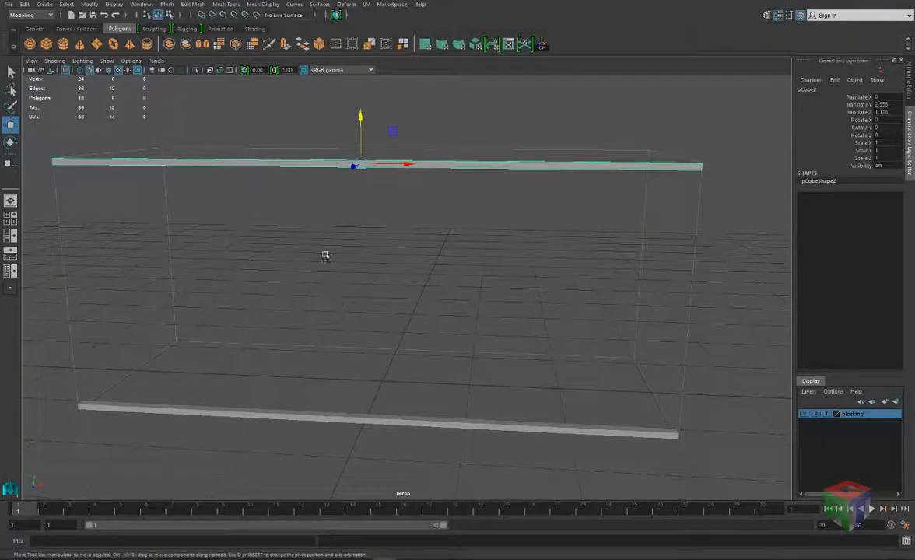
Create a polygon plane, rotate it 90 degrees in X, and move it to about 1.2 in Z beside the two bars.
mouse_move(329, 265)
alt+mouse_down()
mouse_move(363, 287)
mouse_move(322, 268)
alt+mouse_up()
scroll(363, 287, down, 3)
scroll(125, 98, down, 1)
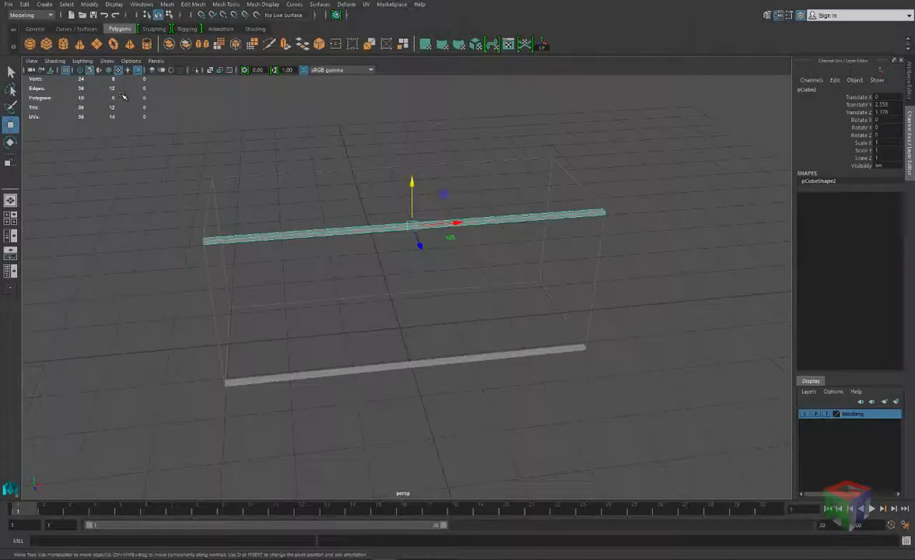
click(98, 45)
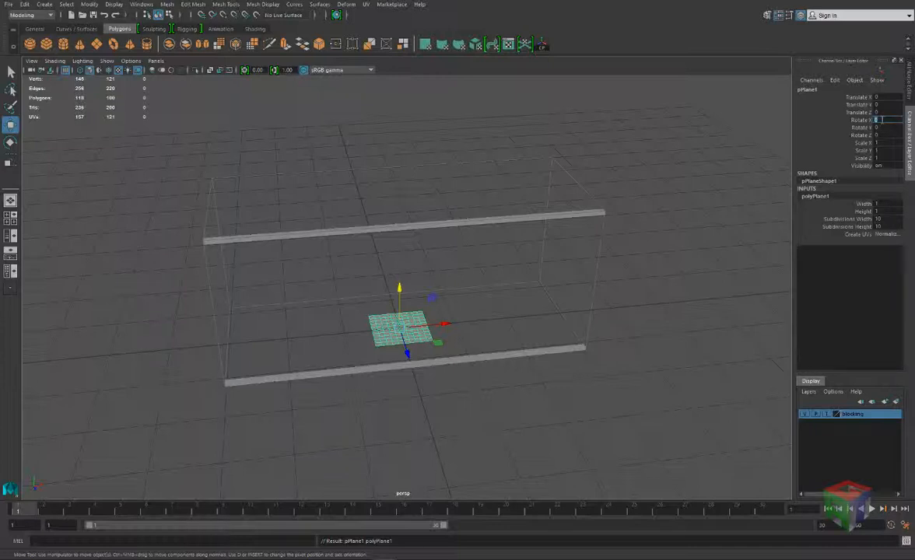
text(90)
key(Return)
alt+drag(562, 288, 323, 359)
drag(373, 343, 327, 380)
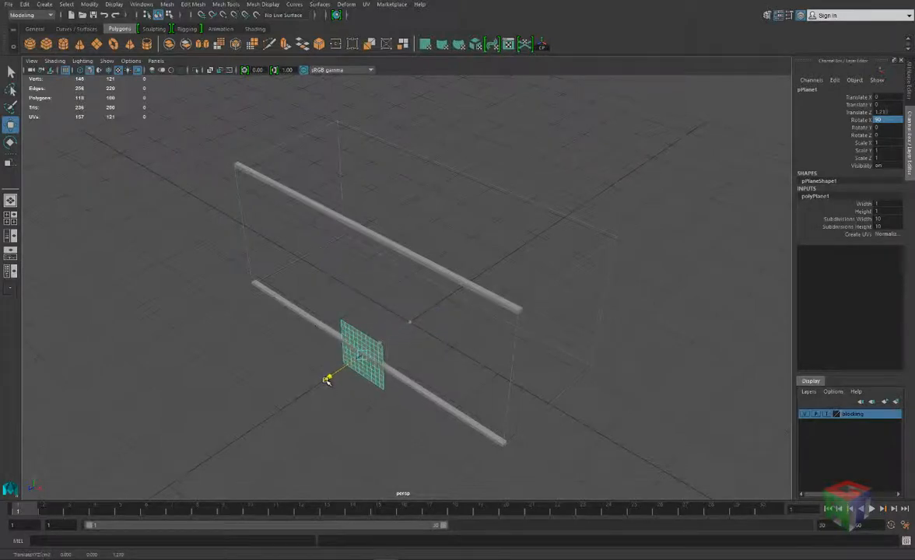
Raise the plane to about 1.31 in Y, between the two bars, and widen it to 6.
drag(361, 322, 395, 219)
click(864, 203)
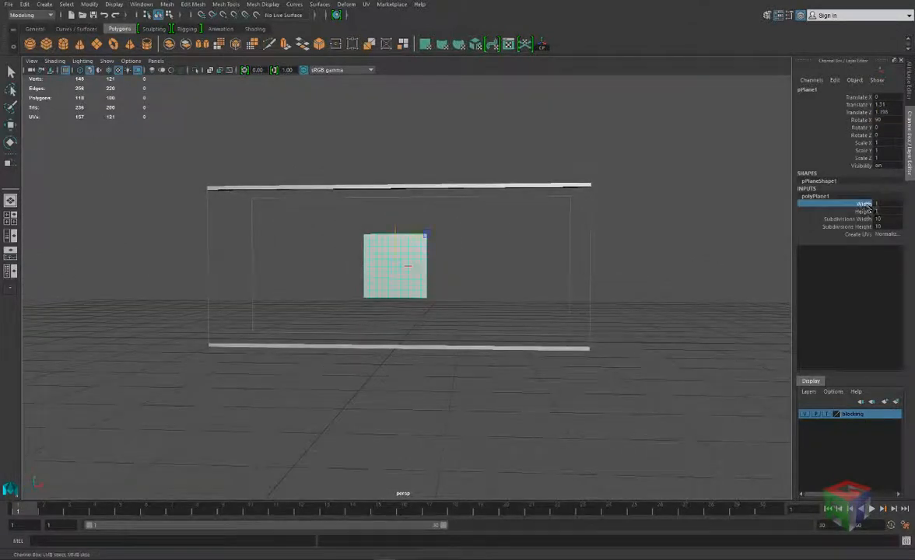
middle_drag(542, 255, 611, 269)
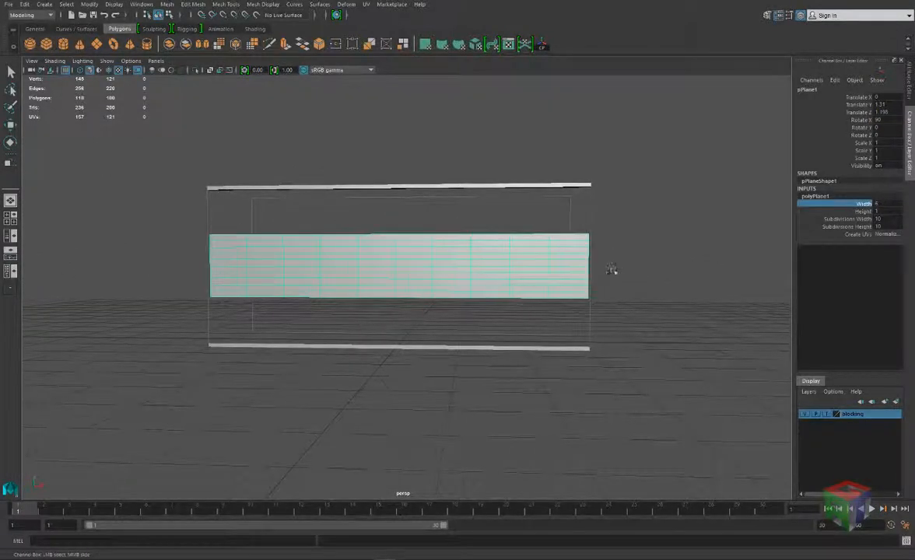
Check the lower bar's width and set the plane's width to the same 6.05.
click(511, 347)
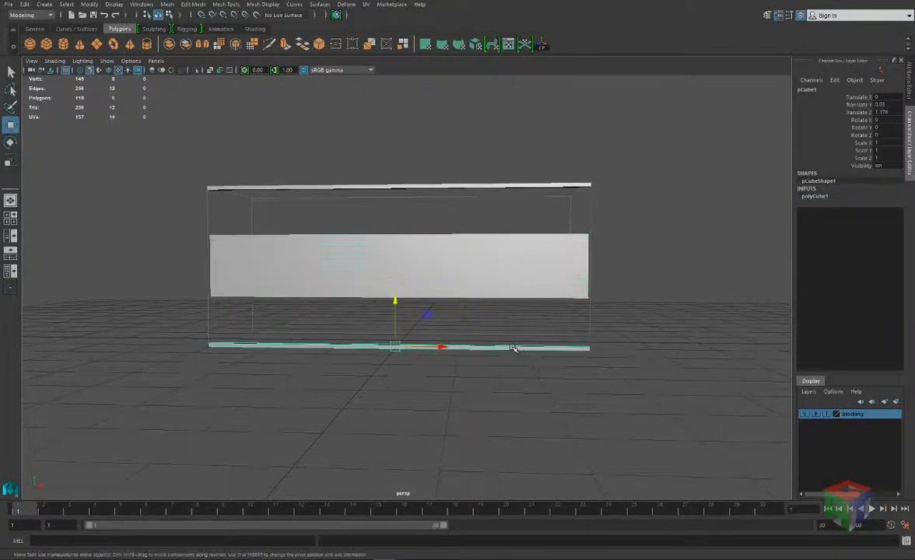
click(814, 197)
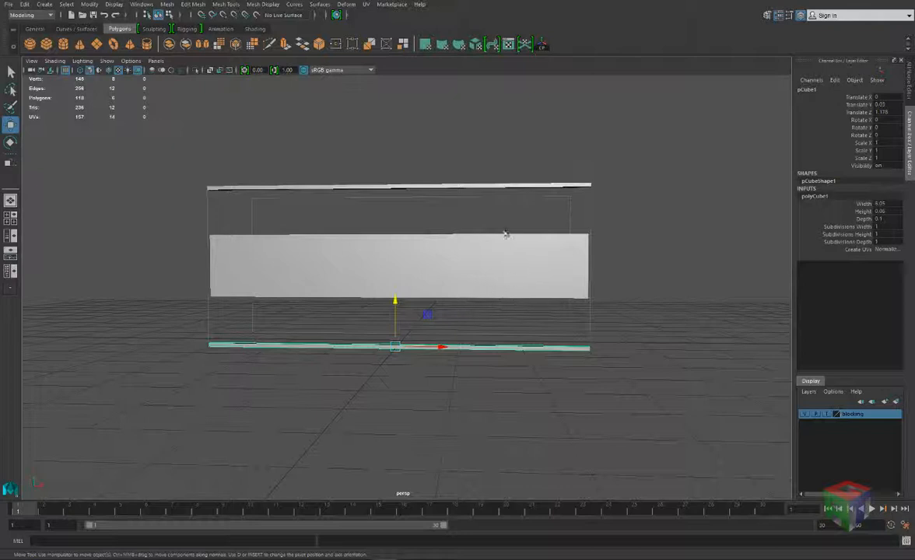
click(498, 269)
click(814, 196)
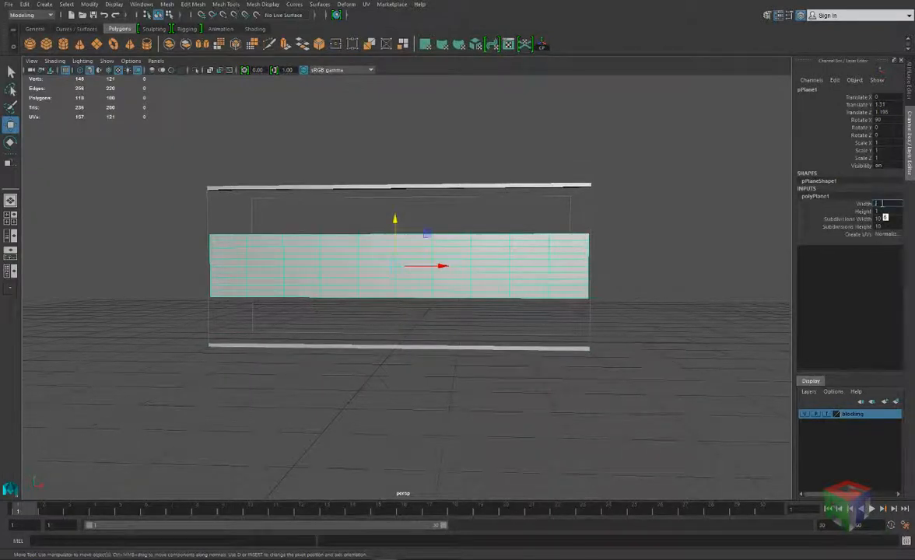
key(Return)
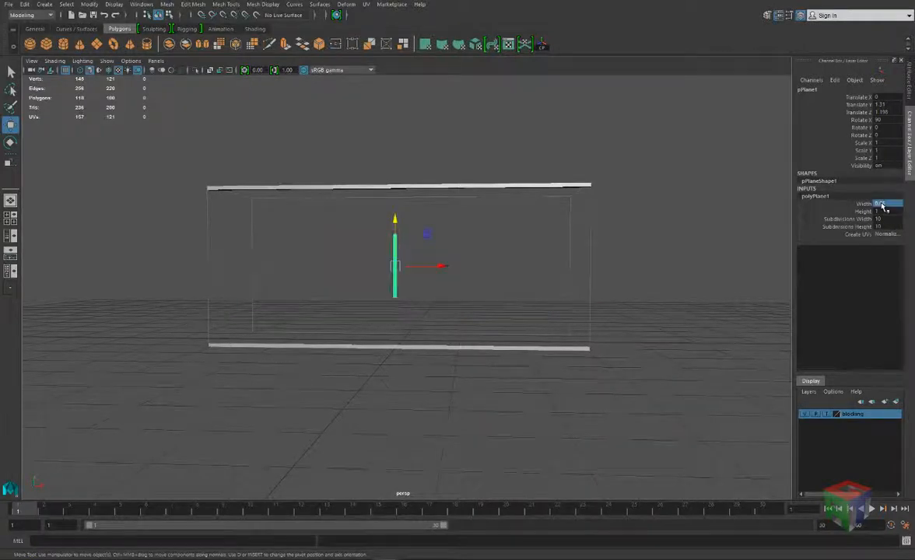
click(877, 204)
text(6)
key(Return)
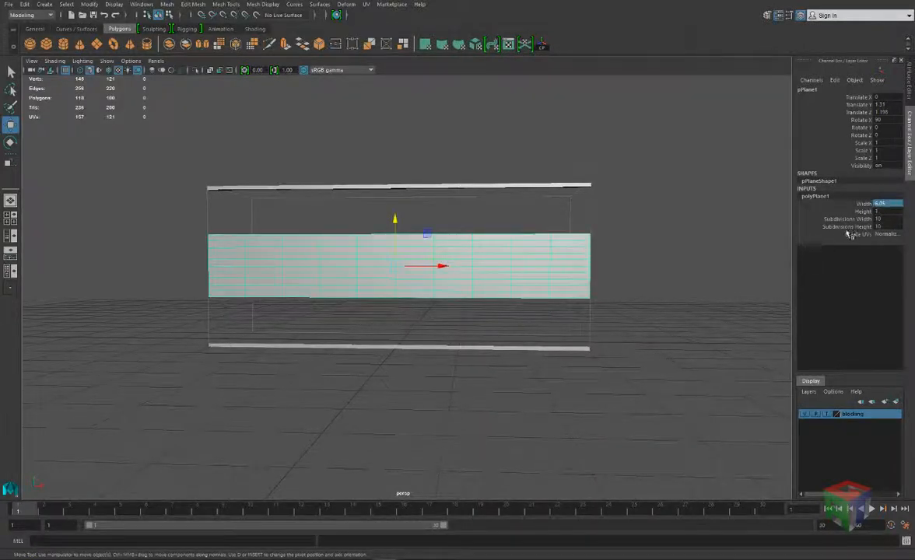
Set the plane's height to 2.5 so it spans from the lower bar to the upper bar.
key(e)
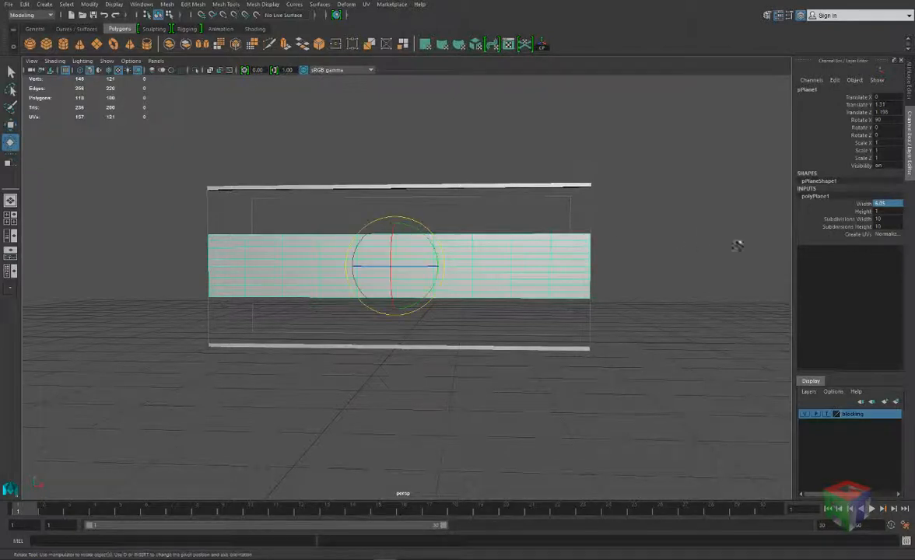
click(863, 211)
middle_drag(592, 296, 596, 291)
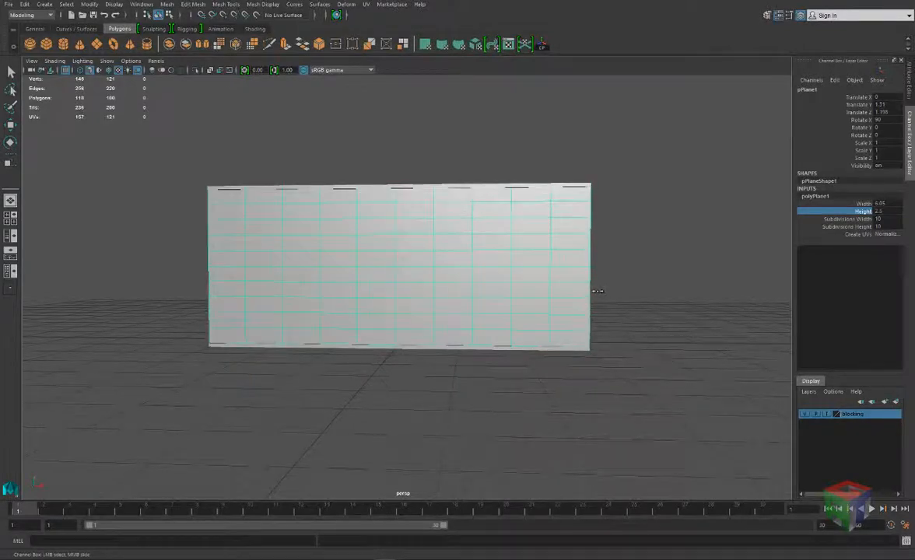
Reduce the plane's height subdivisions to 1 so that only vertical divisions remain.
scroll(294, 254, up, 4)
alt+drag(266, 248, 325, 252)
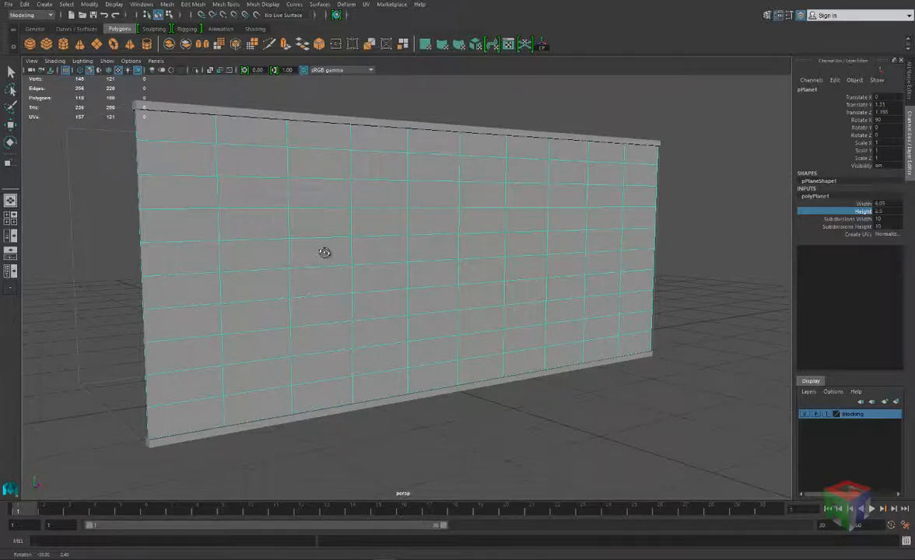
alt+drag(325, 253, 402, 268)
alt+right_drag(402, 267, 430, 260)
alt+drag(431, 261, 372, 255)
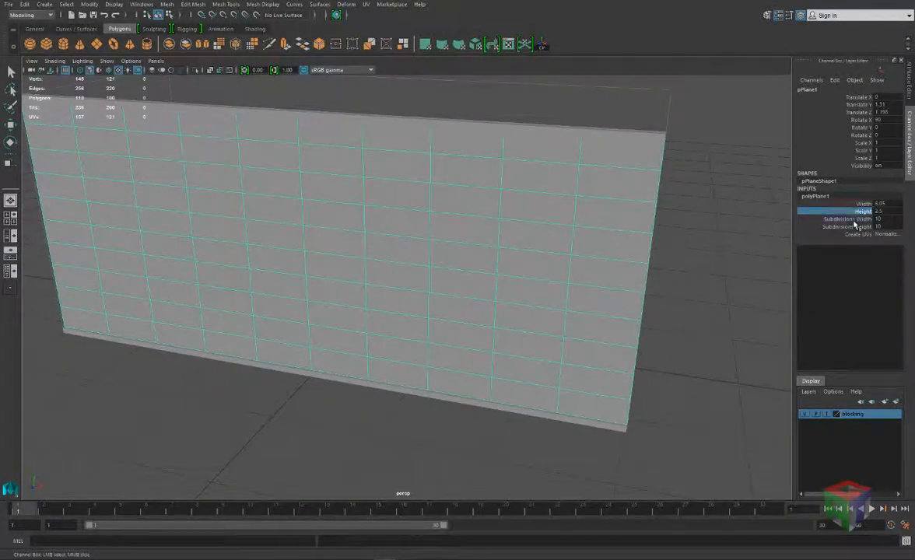
drag(854, 219, 855, 228)
middle_drag(646, 337, 651, 336)
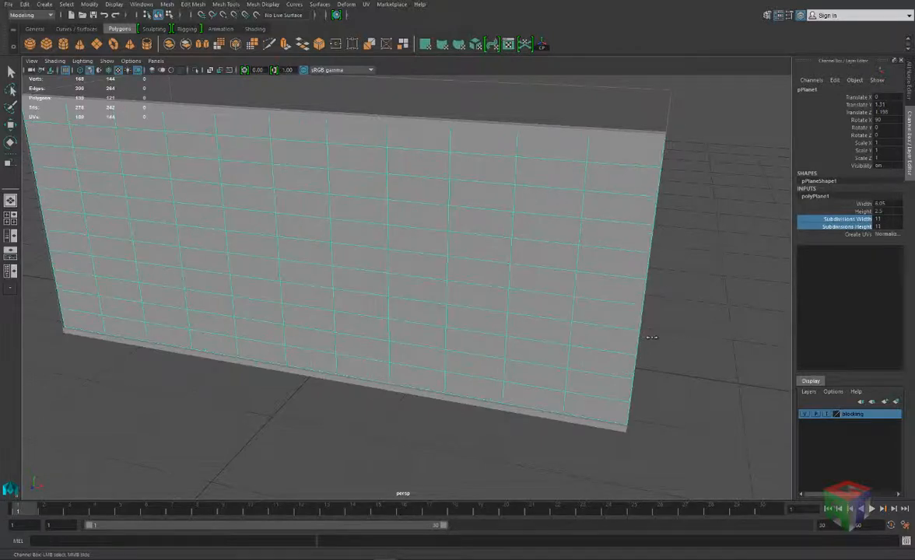
click(854, 227)
middle_drag(705, 282, 607, 273)
Increase the plane's width subdivisions to 22 to divide the panel into narrow vertical strips.
alt+drag(536, 281, 566, 284)
click(841, 218)
middle_drag(620, 276, 660, 265)
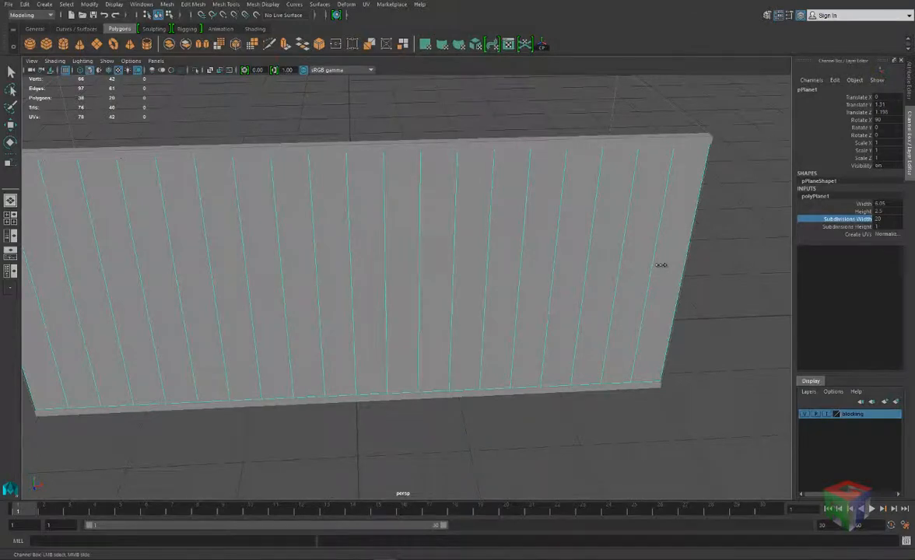
alt+drag(476, 266, 519, 238)
middle_drag(517, 236, 529, 233)
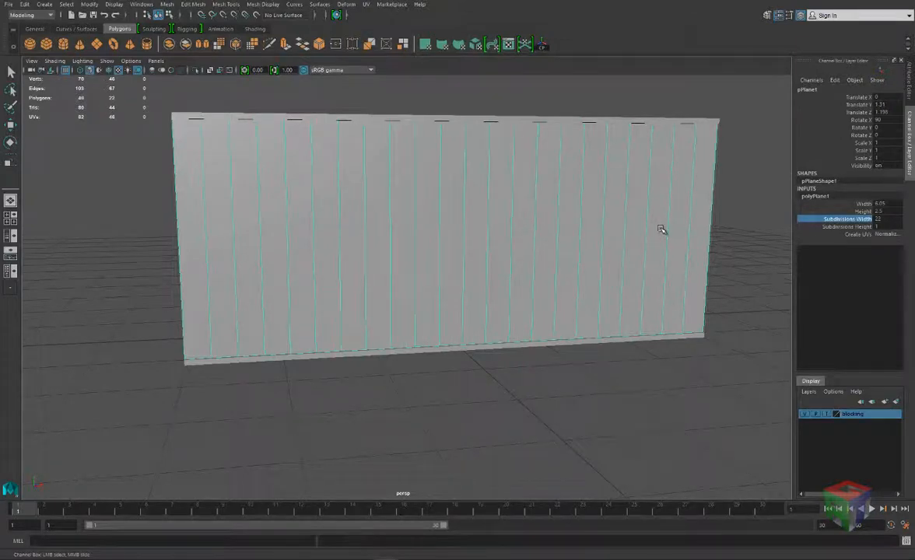
Select all of the panel's faces, extrude them, try an offset on the extrusion, and undo the offset.
right_drag(659, 237, 655, 253)
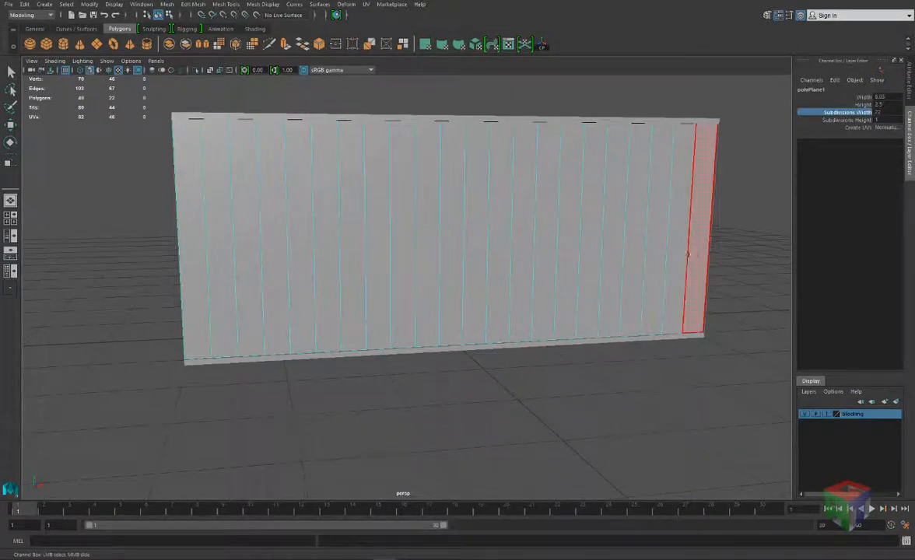
alt+drag(572, 256, 562, 259)
drag(115, 189, 735, 247)
key(e)
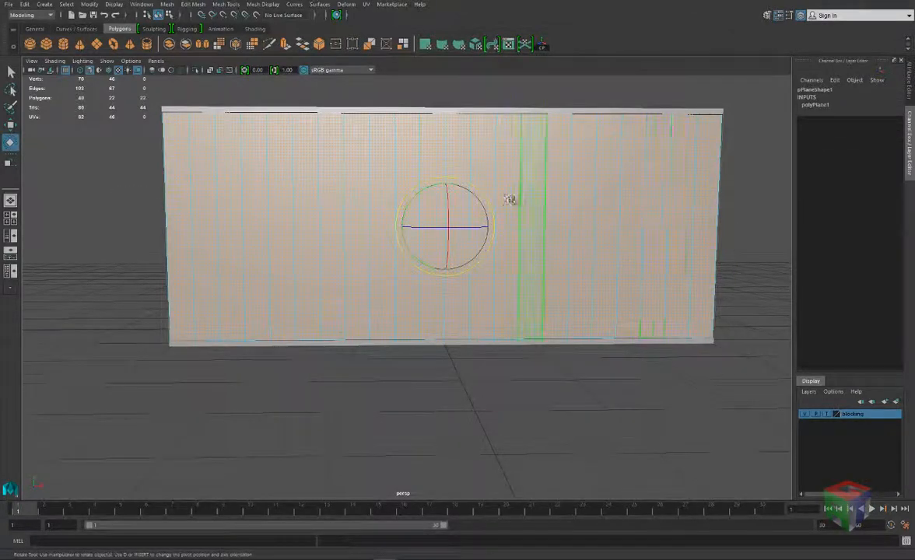
click(285, 45)
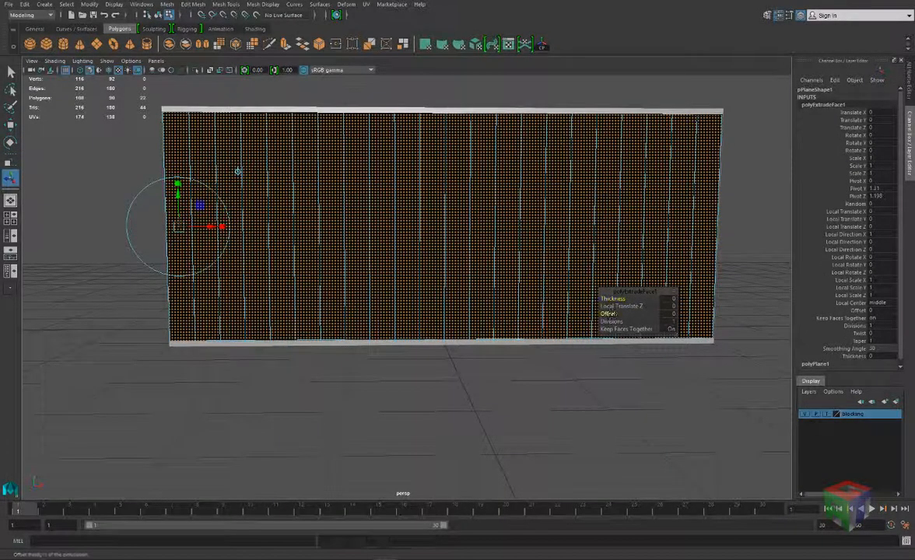
mouse_move(611, 314)
mouse_down()
mouse_move(622, 314)
mouse_move(613, 314)
mouse_move(612, 296)
mouse_up()
key(ctrl+z)
key(ctrl+z)
key(ctrl+z)
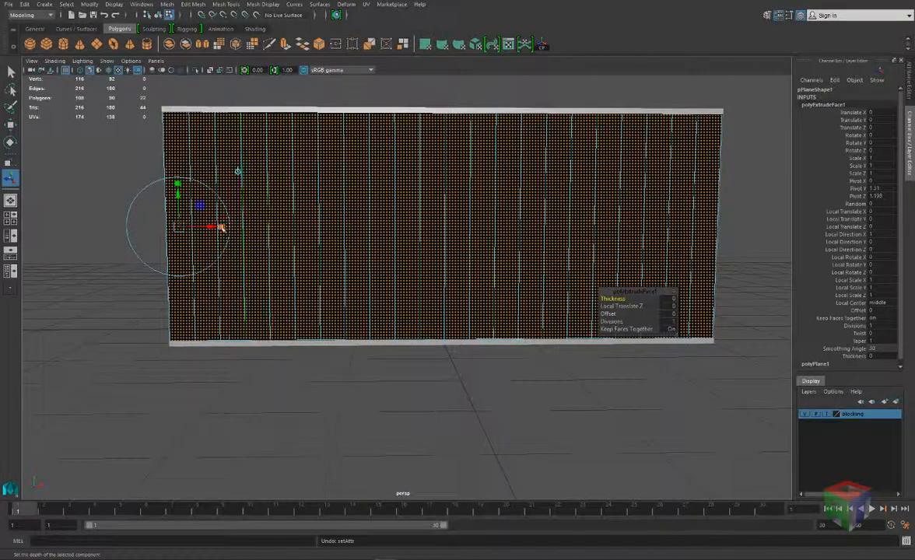
Try scaling the jointly extruded faces in X, then undo the scaling, the extrusion and the face selection.
drag(222, 228, 196, 225)
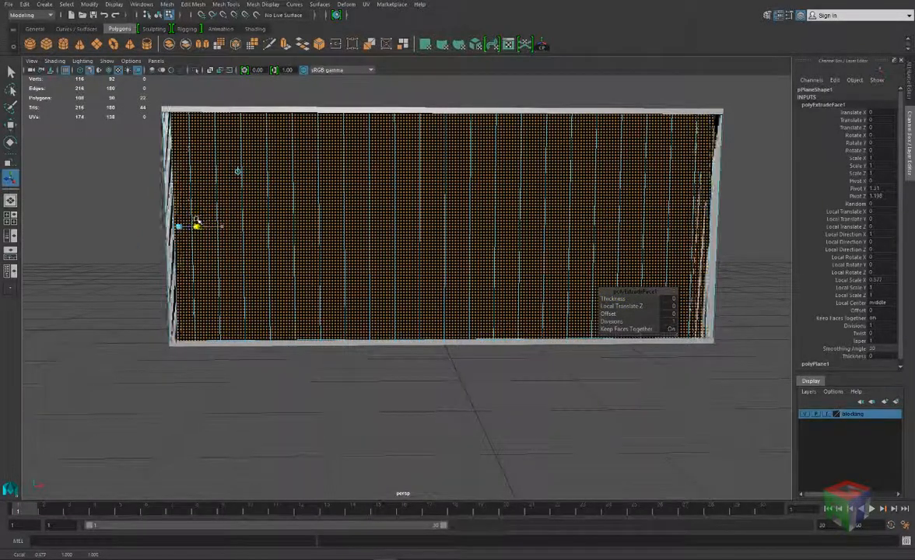
key(ctrl+z)
key(ctrl+z)
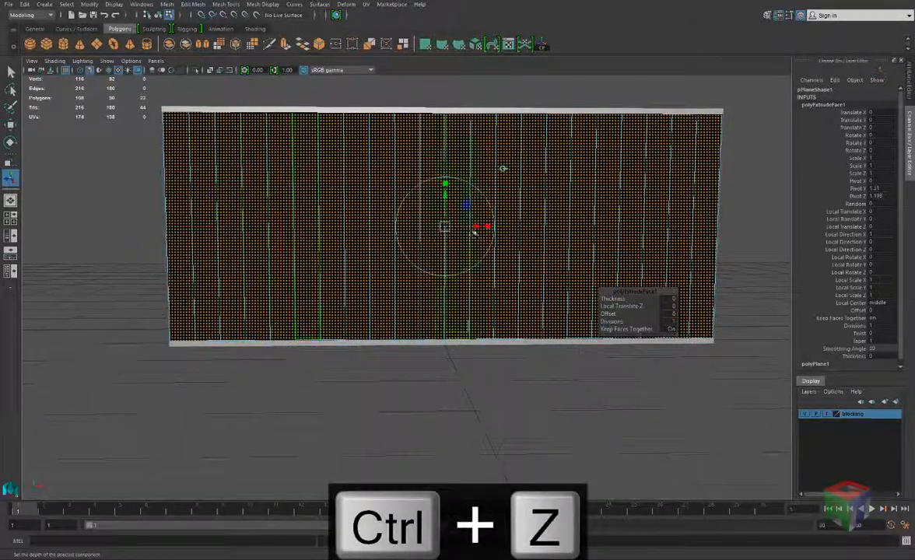
drag(487, 227, 491, 227)
key(ctrl+z)
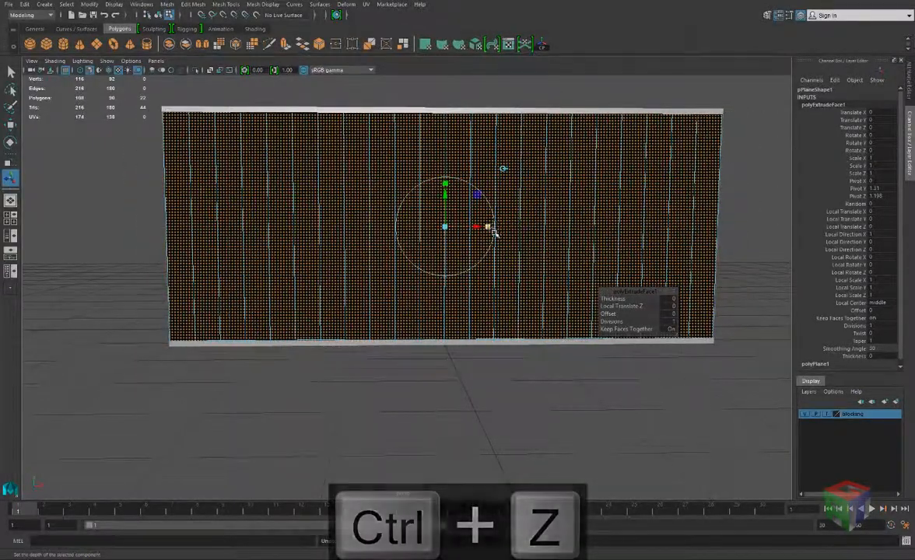
key(ctrl+z)
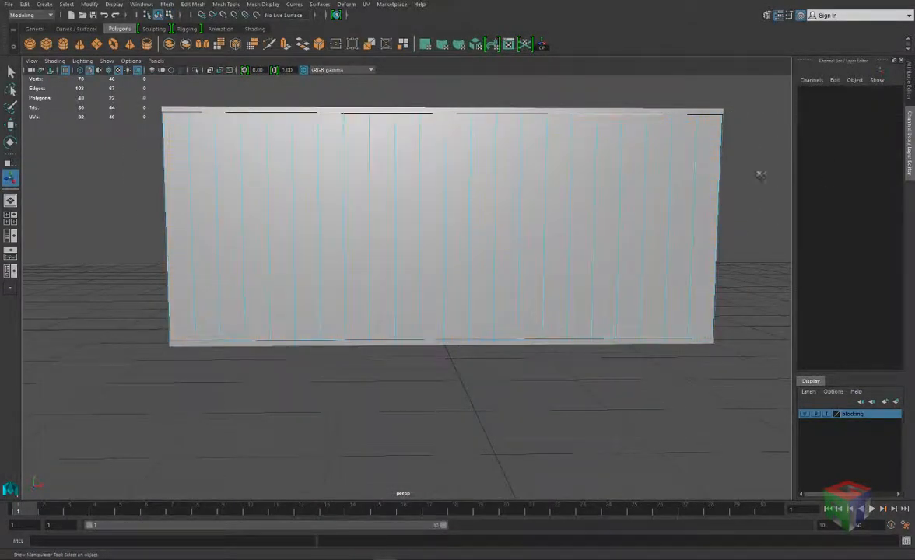
key(ctrl+z)
key(ctrl+z)
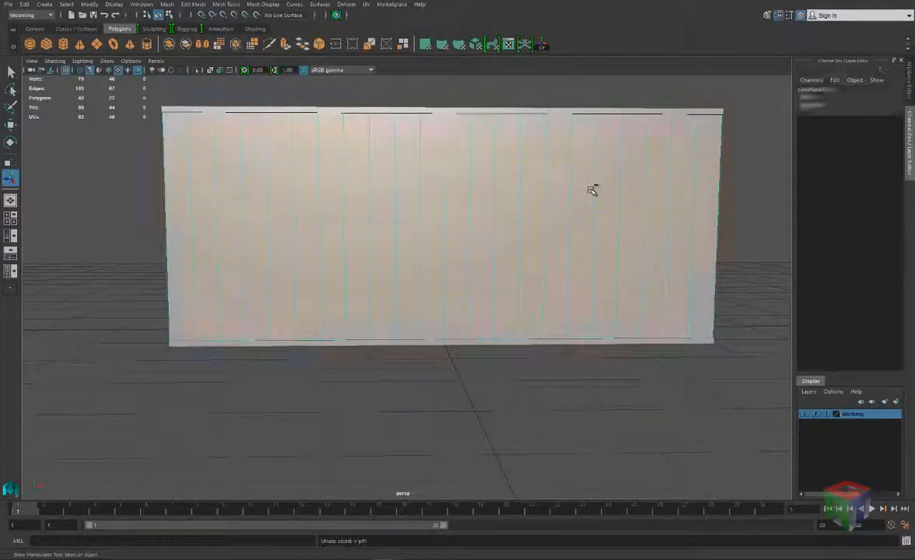
Select the panel as a whole object and extrude its faces with Keep Faces Together turned off.
click(646, 223)
right_drag(646, 224, 688, 206)
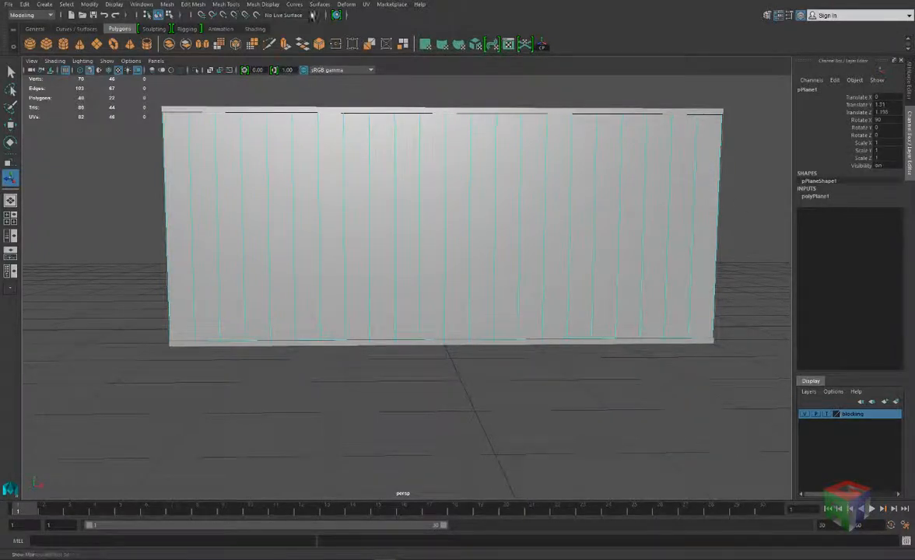
click(285, 45)
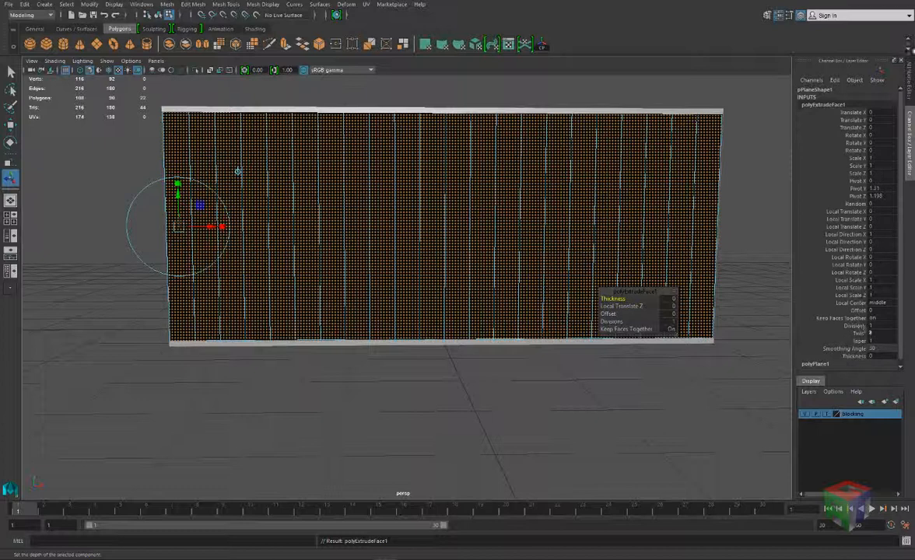
key(ctrl+a)
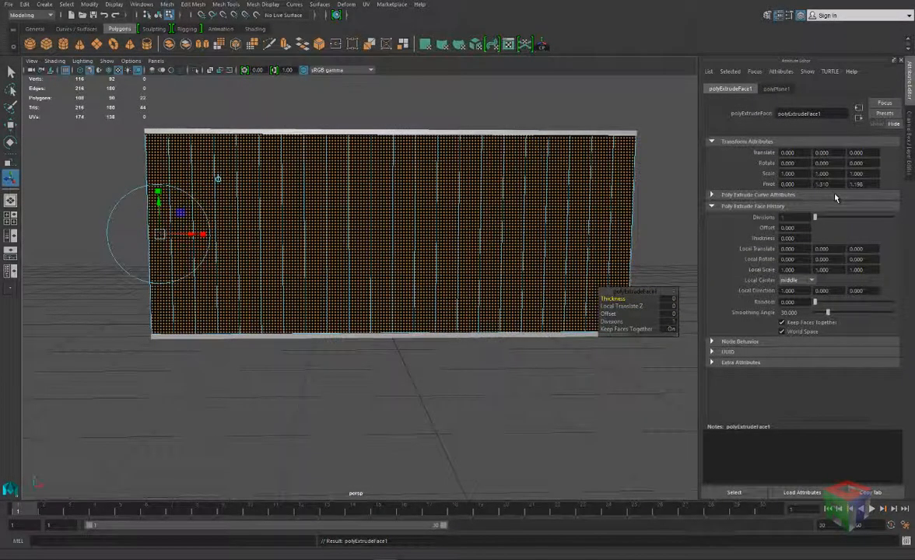
click(781, 323)
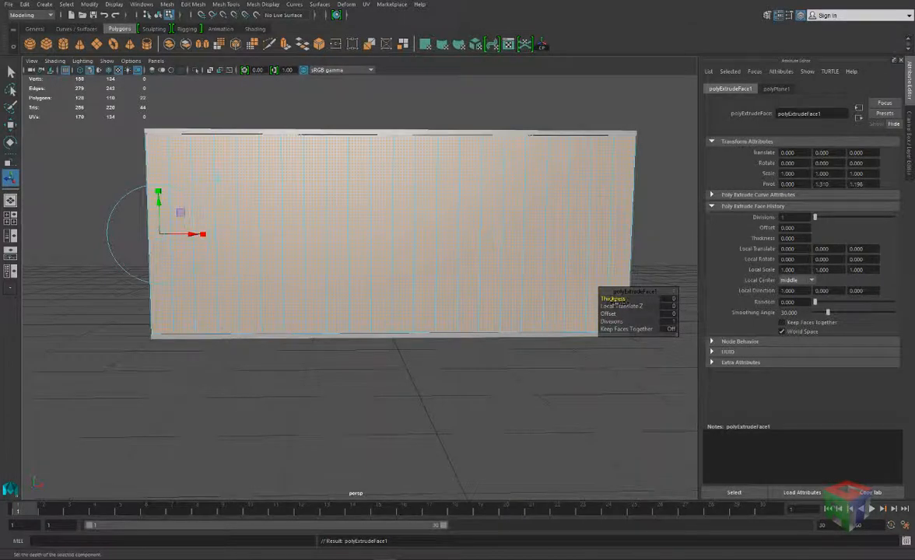
Try an extrusion offset of 0.1, undo it, and instead scale the extruded strips to about 0.725 in local X.
drag(608, 313, 610, 313)
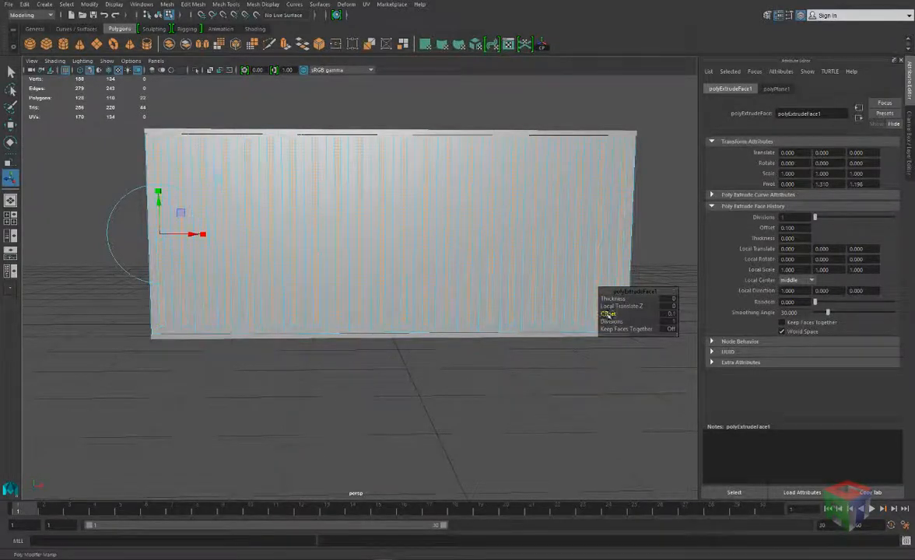
key(ctrl+z)
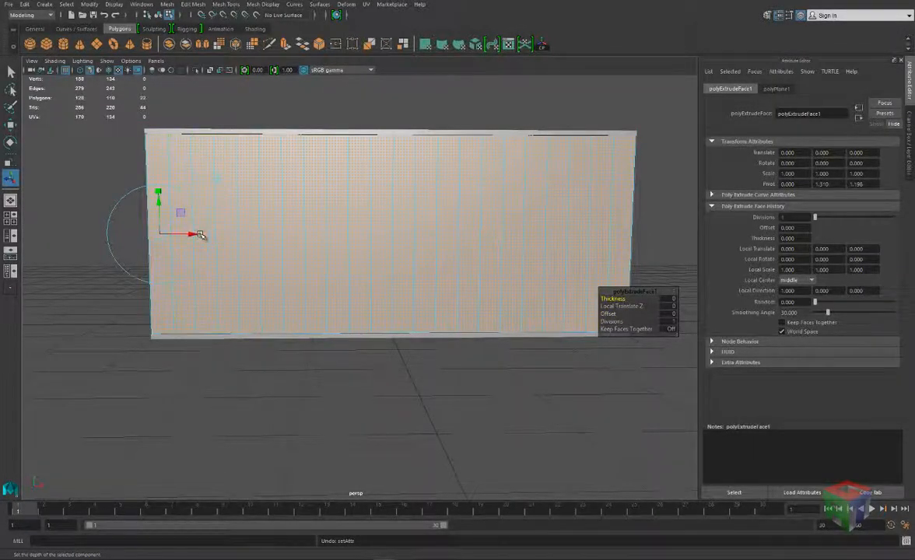
drag(200, 235, 200, 235)
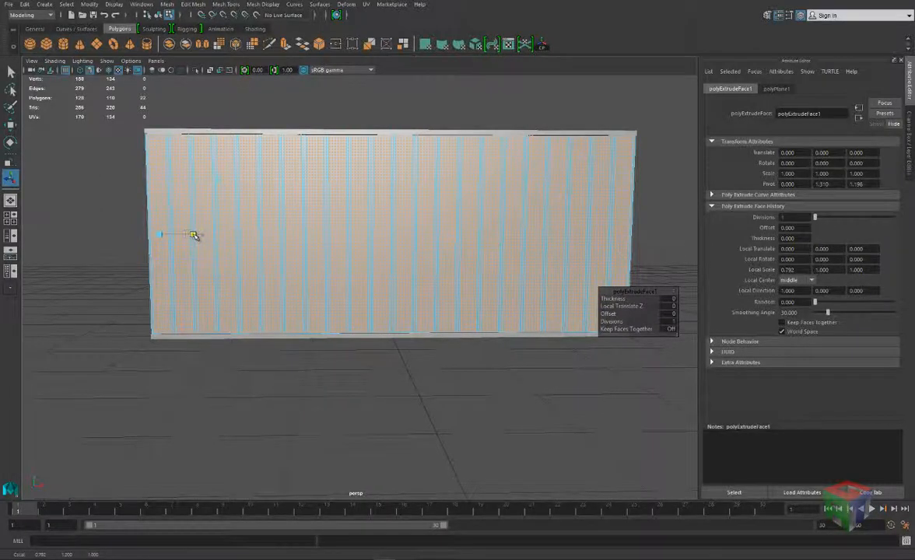
drag(192, 237, 193, 237)
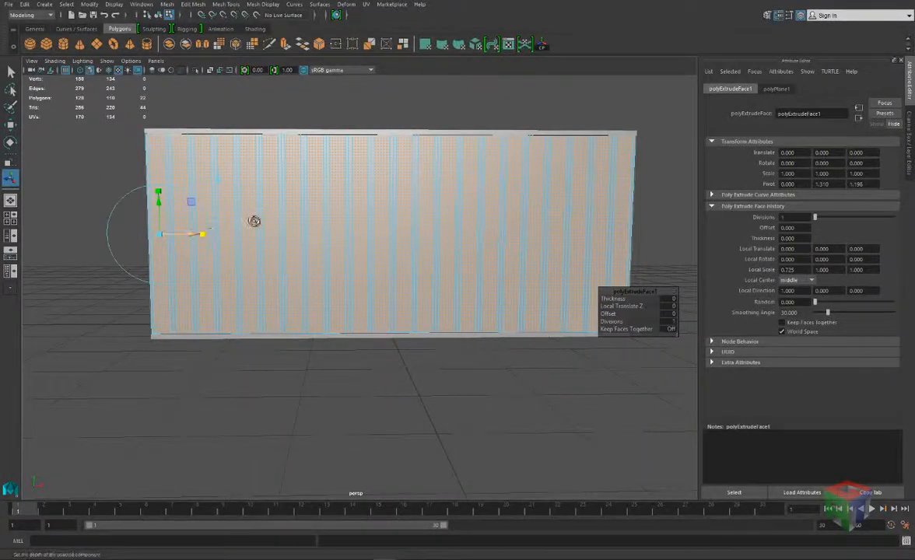
Push the extruded strips outward by about 0.123 in local Z to form the corrugation.
alt+drag(256, 218, 129, 260)
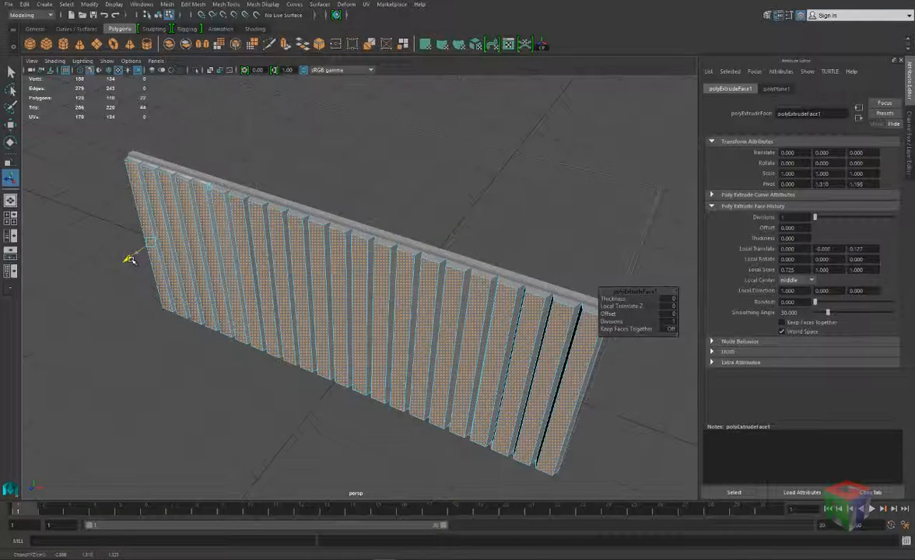
drag(131, 260, 132, 259)
alt+drag(274, 236, 347, 231)
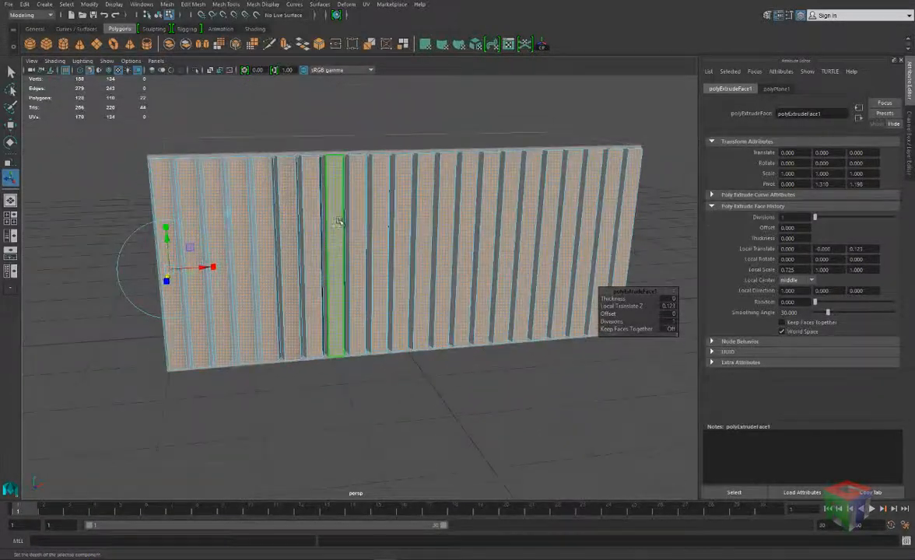
Return the corrugated panel to object mode and activate the Move tool on it.
right_drag(339, 222, 393, 211)
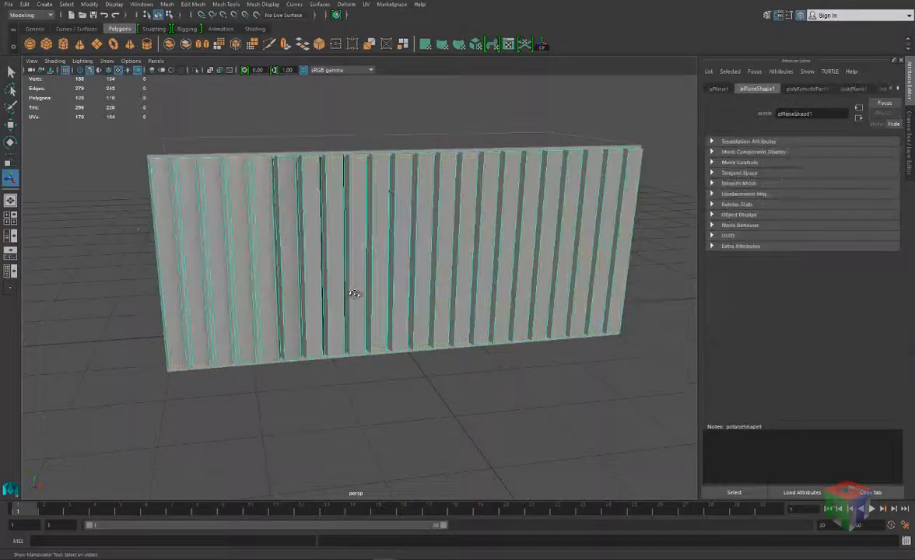
alt+drag(354, 294, 359, 259)
key(w)
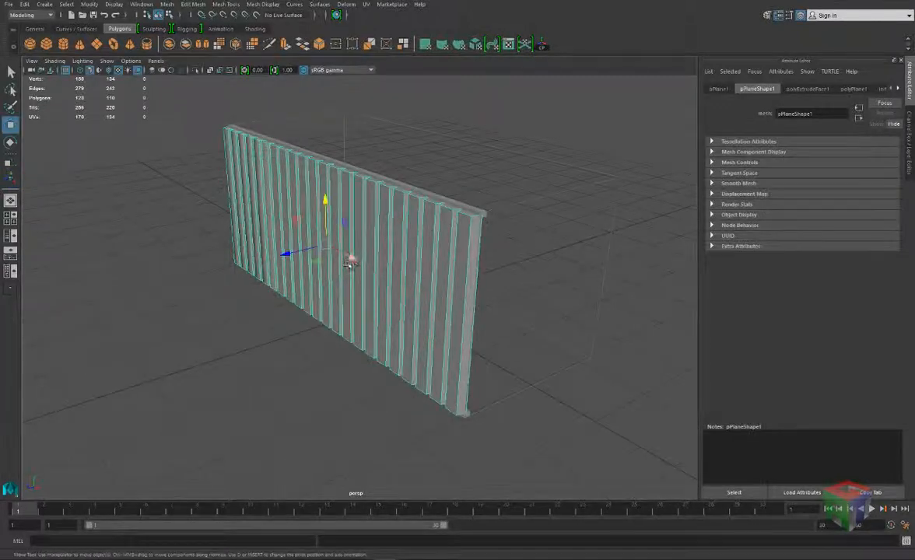
Move the corrugated panel inward along Z so it sits between the top and bottom side rails, and check its fit.
drag(283, 254, 367, 263)
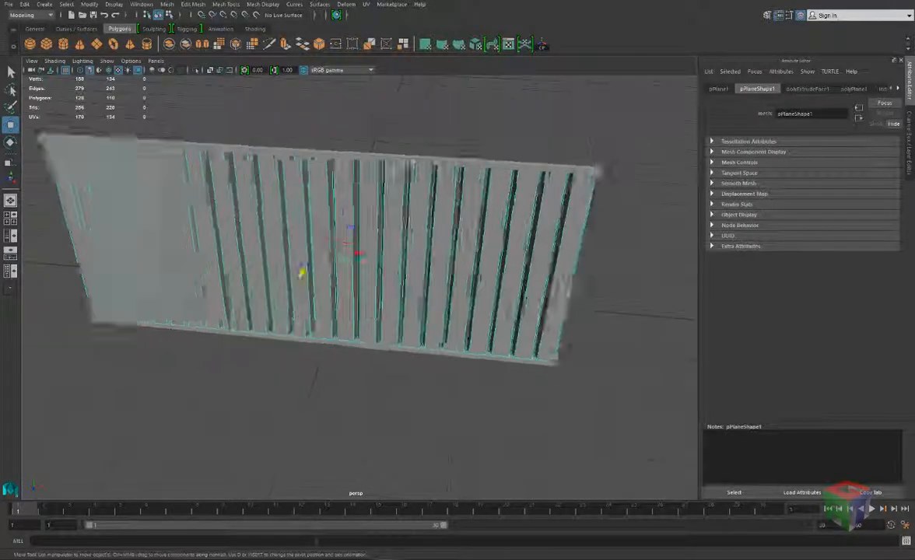
alt+right_drag(367, 263, 363, 351)
alt+drag(363, 351, 360, 308)
alt+middle_drag(327, 311, 300, 291)
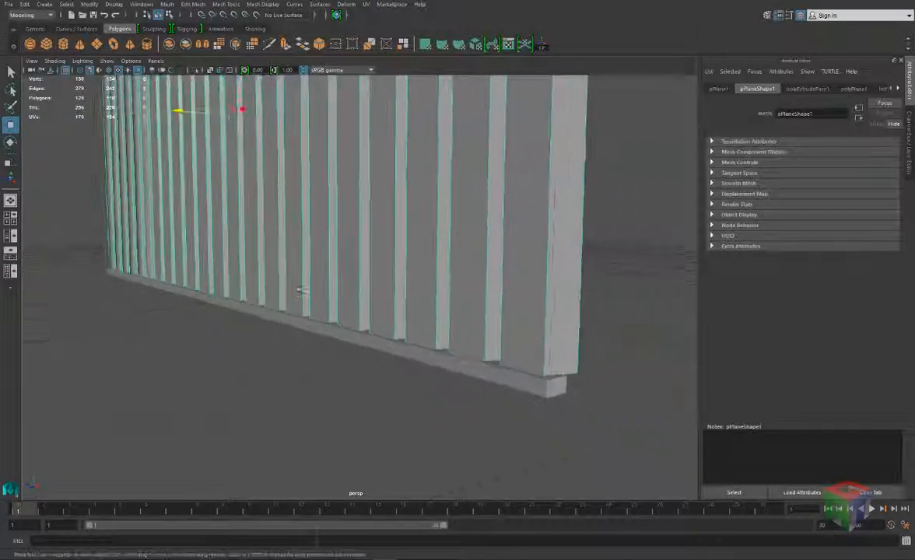
alt+drag(300, 290, 337, 281)
alt+middle_drag(372, 224, 360, 253)
scroll(360, 253, down, 4)
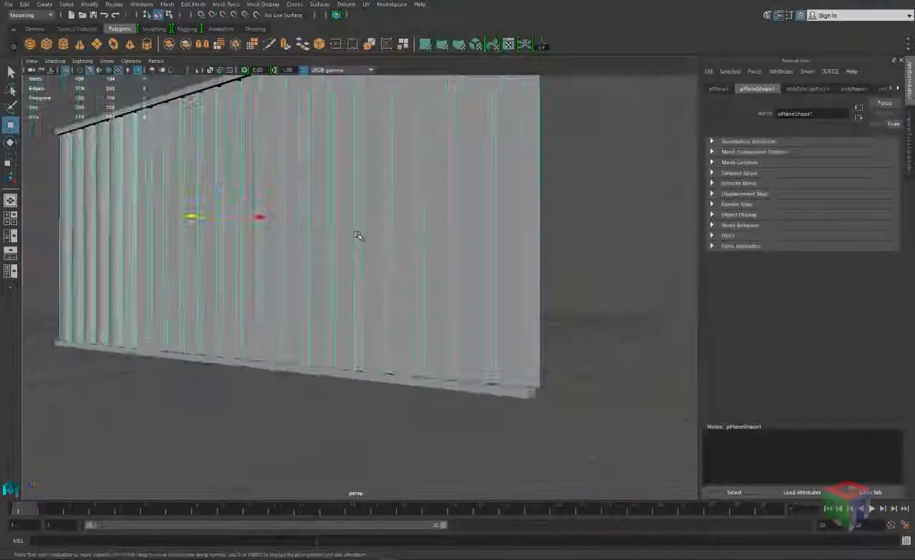
alt+drag(360, 235, 346, 260)
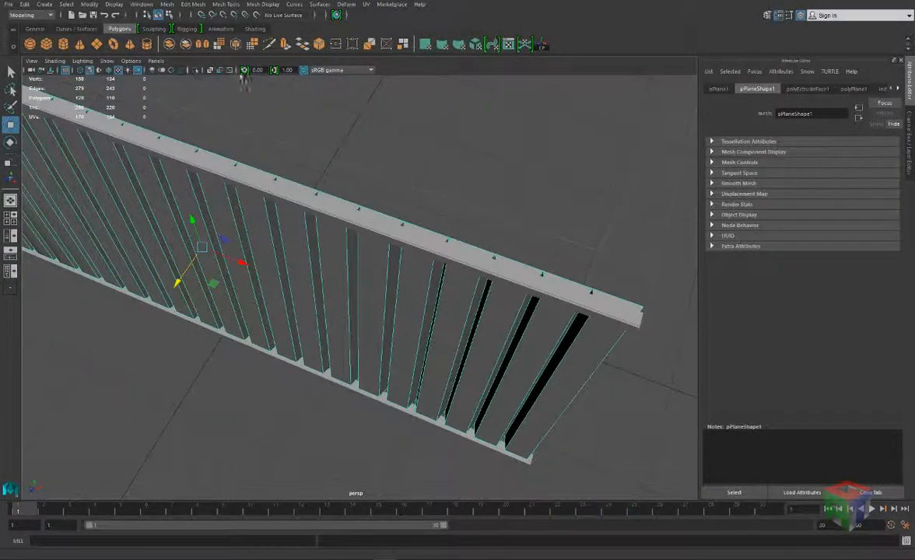
Isolate the corrugated panel and delete the cap faces along its top edge.
click(195, 70)
alt+drag(257, 243, 308, 251)
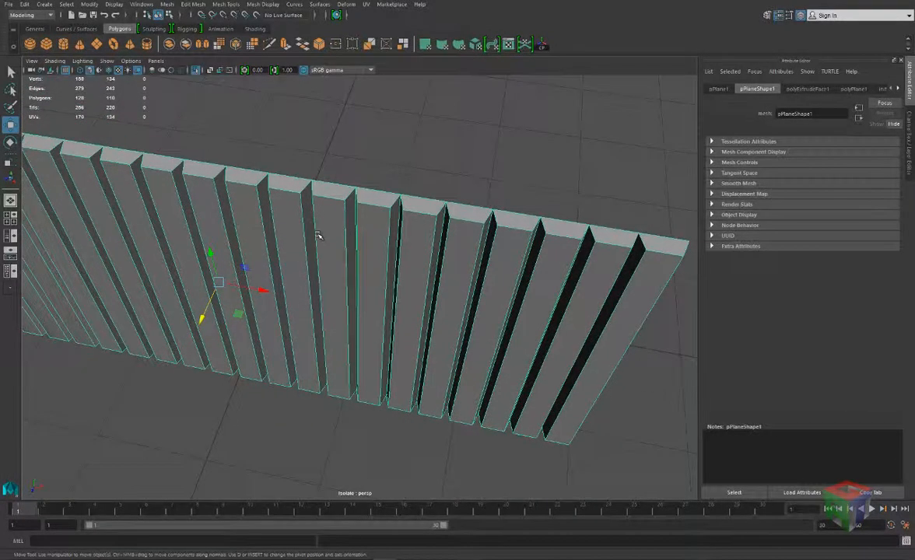
right_drag(317, 234, 317, 254)
alt+drag(315, 253, 314, 227)
scroll(314, 227, down, 3)
alt+middle_drag(314, 227, 404, 221)
alt+drag(404, 221, 400, 209)
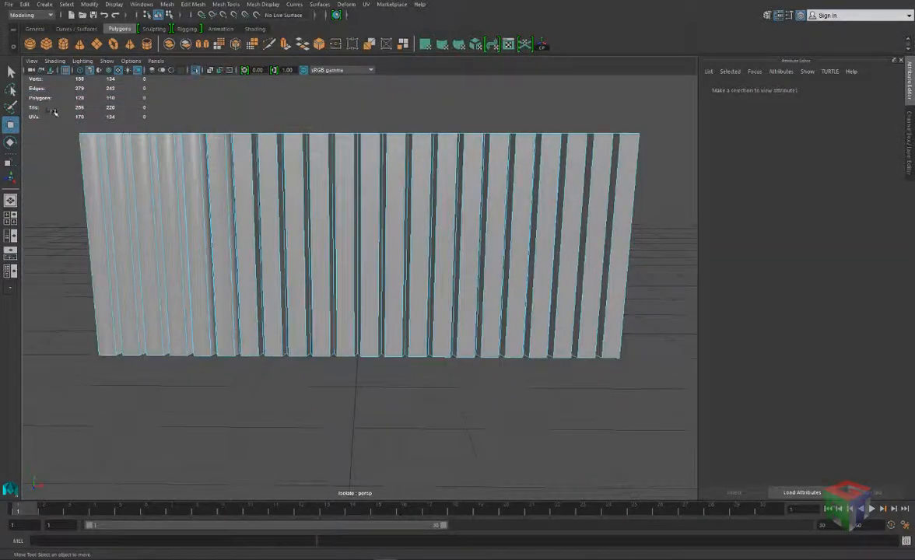
drag(50, 102, 650, 167)
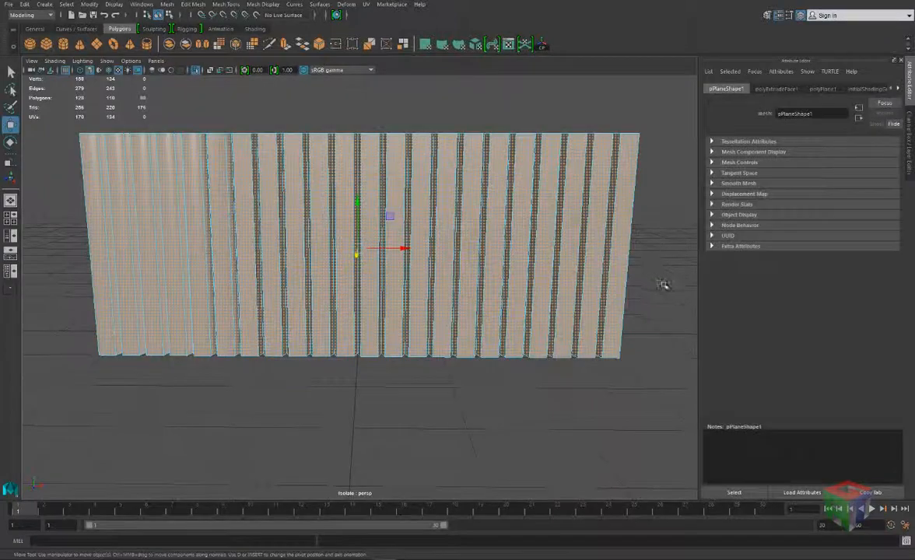
ctrl+drag(664, 285, 53, 239)
alt+drag(173, 226, 180, 255)
key(Delete)
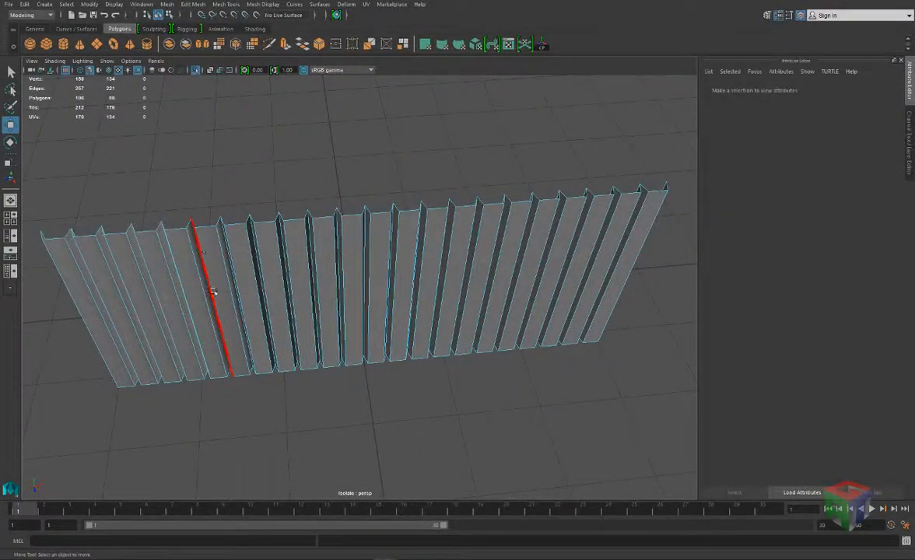
Delete the cap faces along the bottom edge of the corrugated panel.
alt+drag(214, 290, 210, 255)
drag(76, 327, 637, 400)
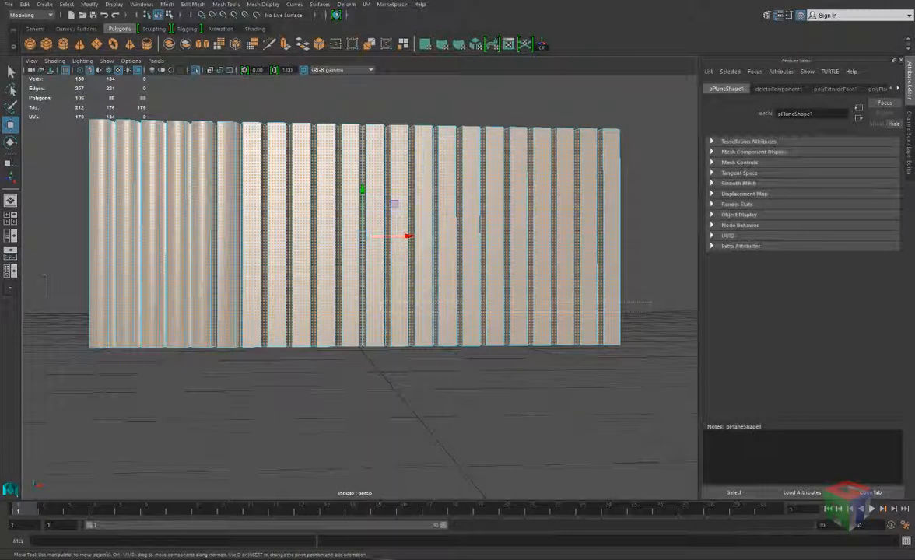
ctrl+drag(380, 303, 461, 256)
click(42, 271)
Select all the vertical edges of the corrugated panel and bring up the Modeling Toolkit.
right_drag(462, 259, 463, 241)
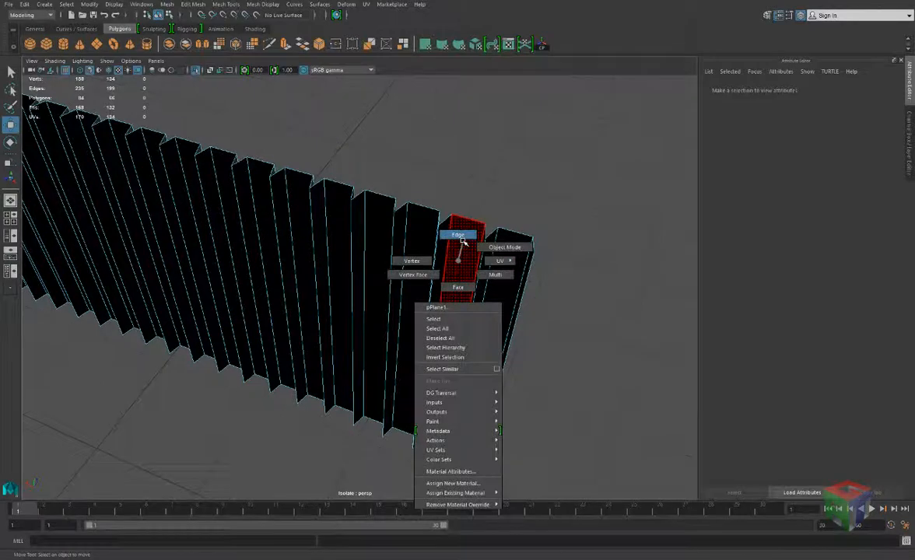
alt+drag(466, 317, 292, 282)
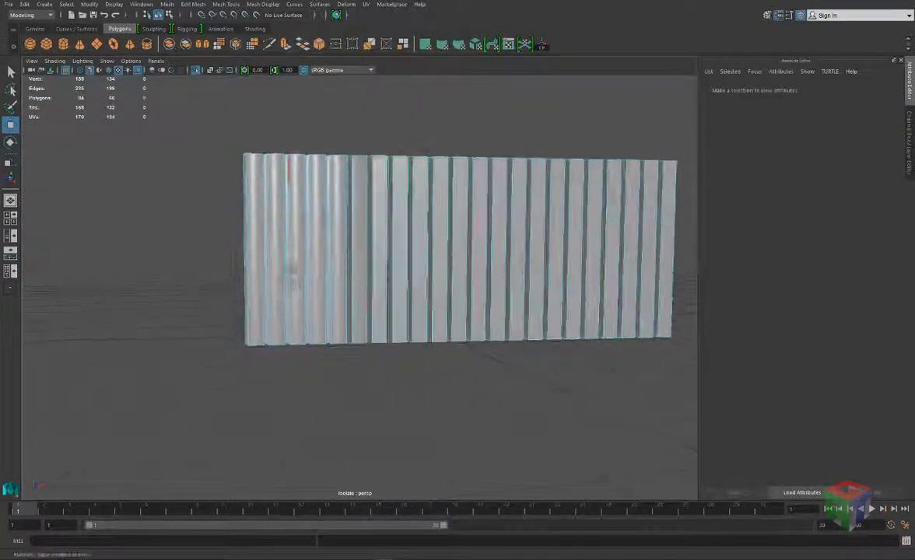
drag(212, 233, 680, 272)
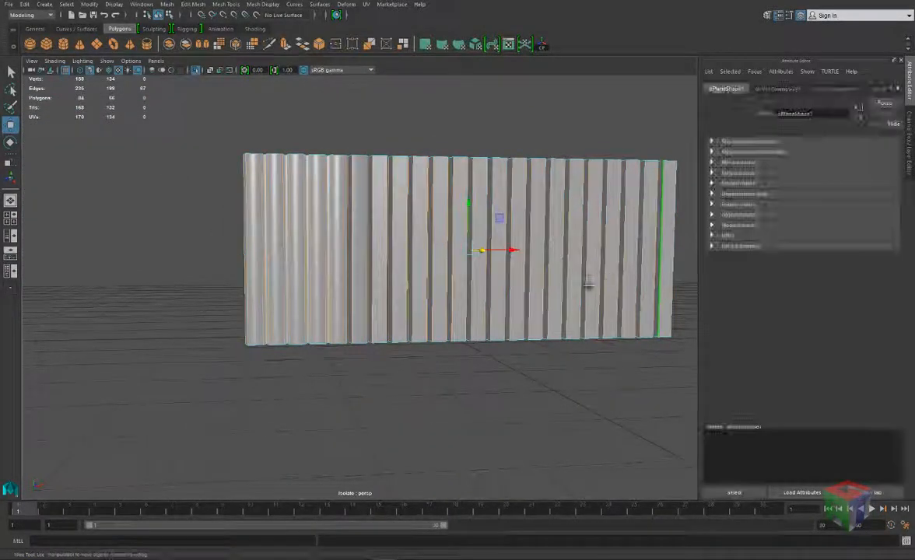
alt+drag(588, 284, 486, 315)
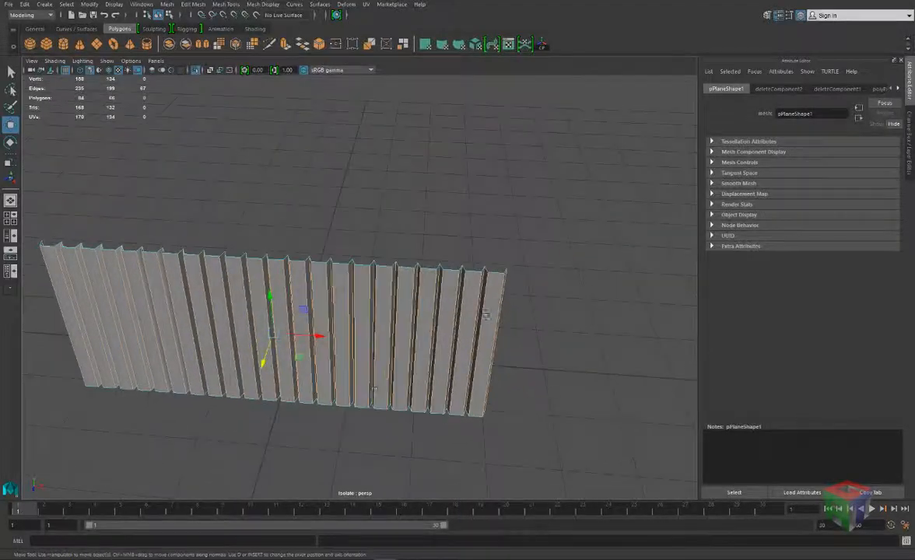
click(768, 16)
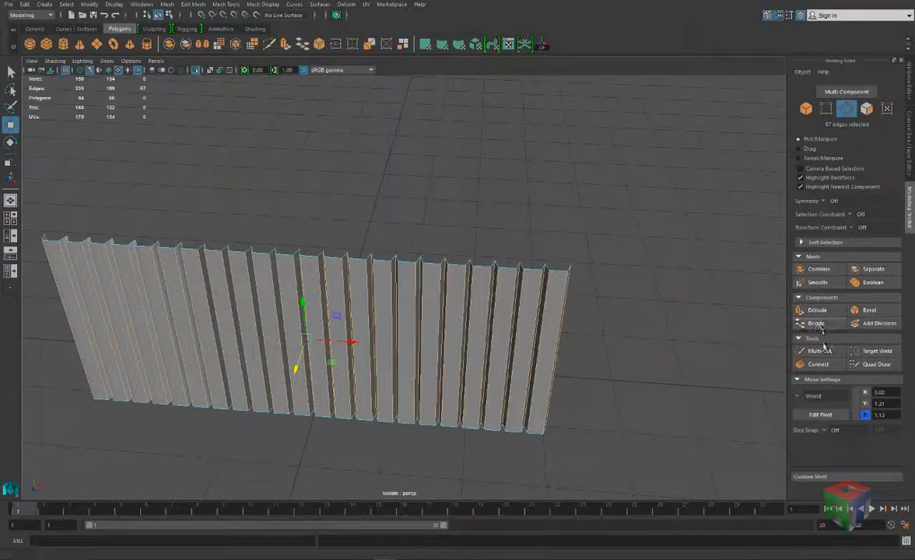
Try beveling all the selected vertical edges with a fraction of 0.7, and undo the bevel.
click(879, 311)
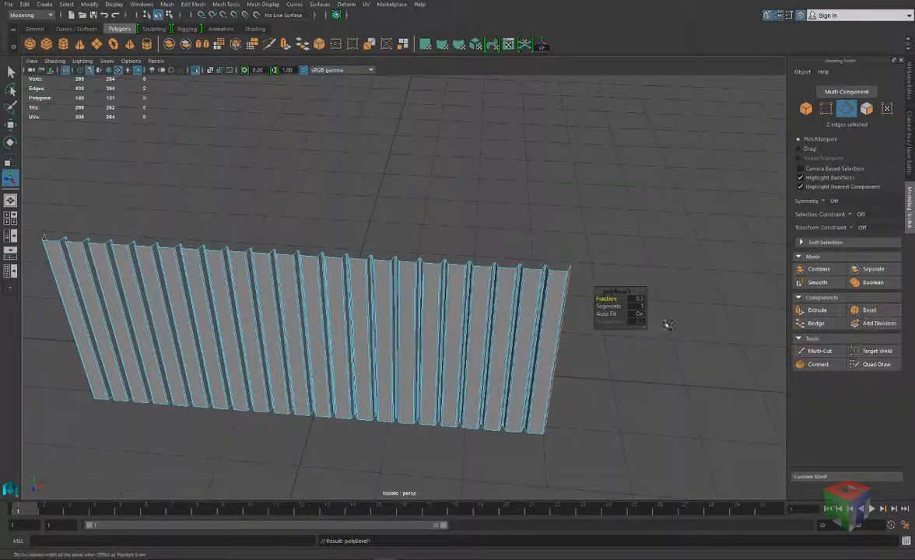
scroll(690, 245, up, 5)
alt+middle_drag(596, 235, 619, 231)
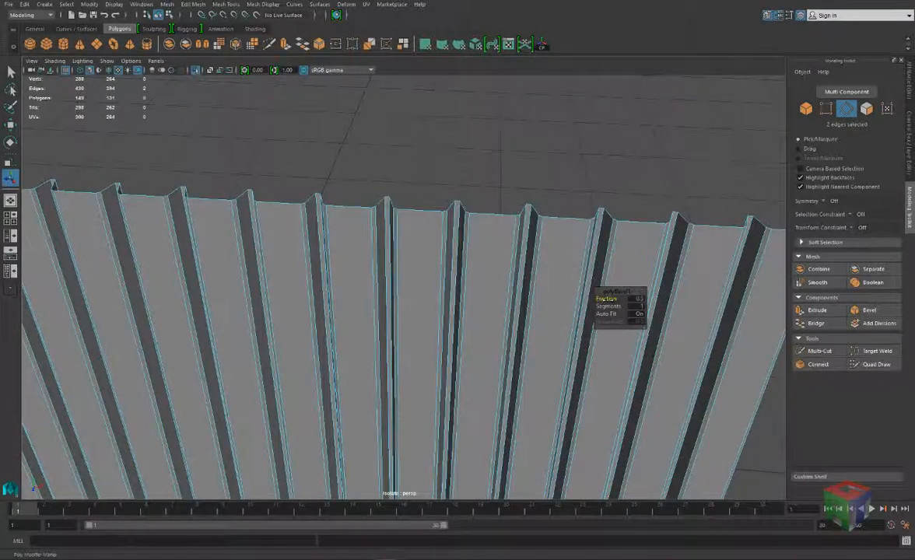
drag(604, 299, 609, 299)
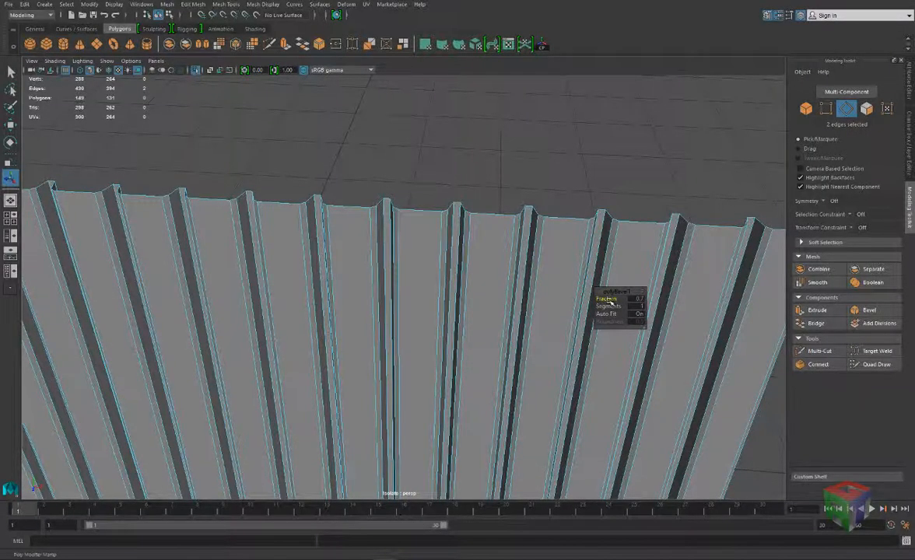
key(ctrl+z)
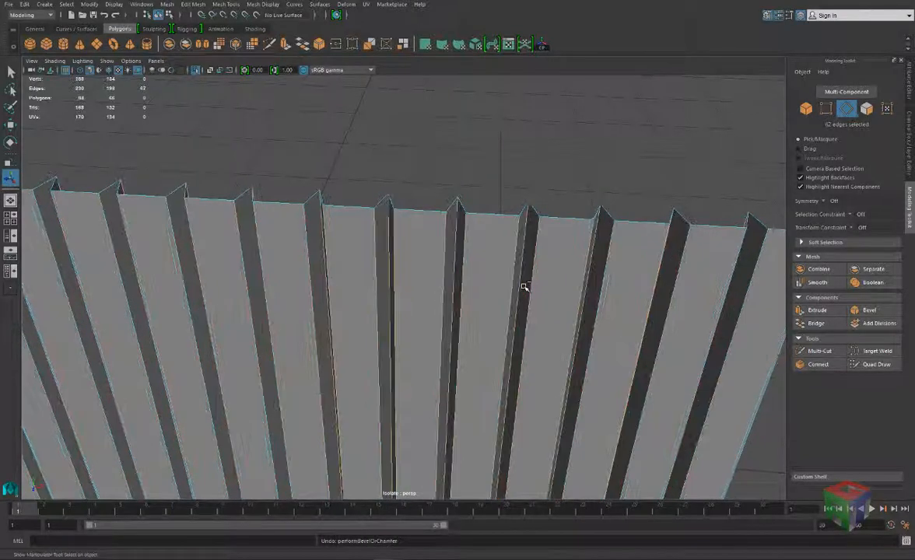
Remove the rear ridge edges from the selection in the top view, keeping only the front vertical edges of the corrugation.
scroll(484, 265, down, 8)
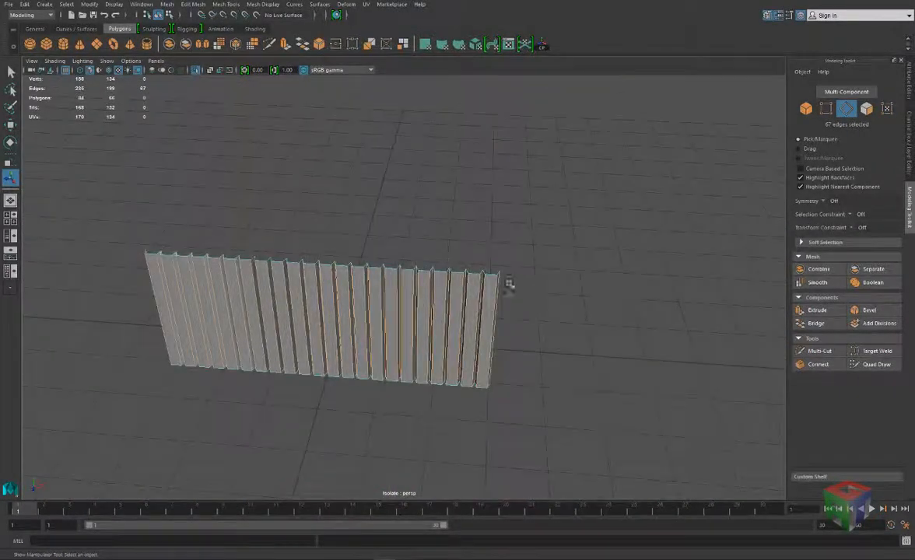
key(space)
key(space)
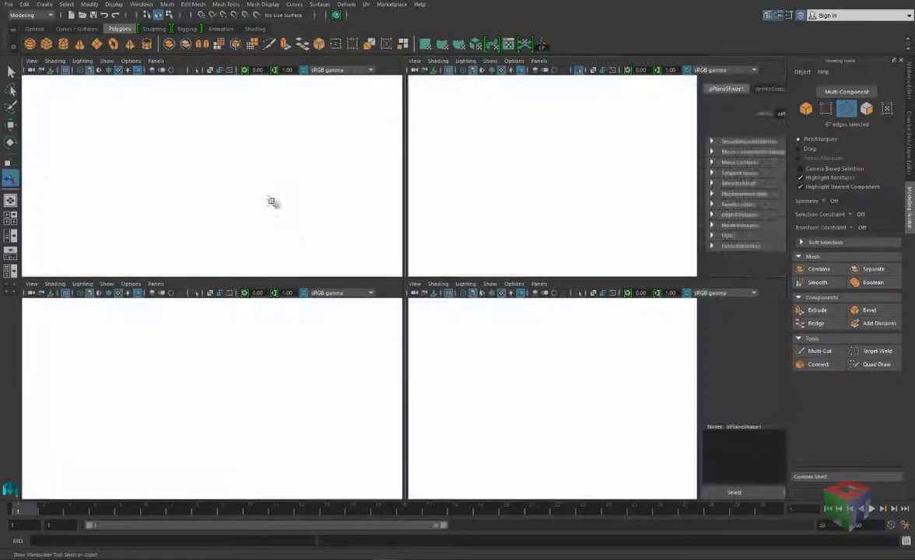
scroll(395, 297, up, 5)
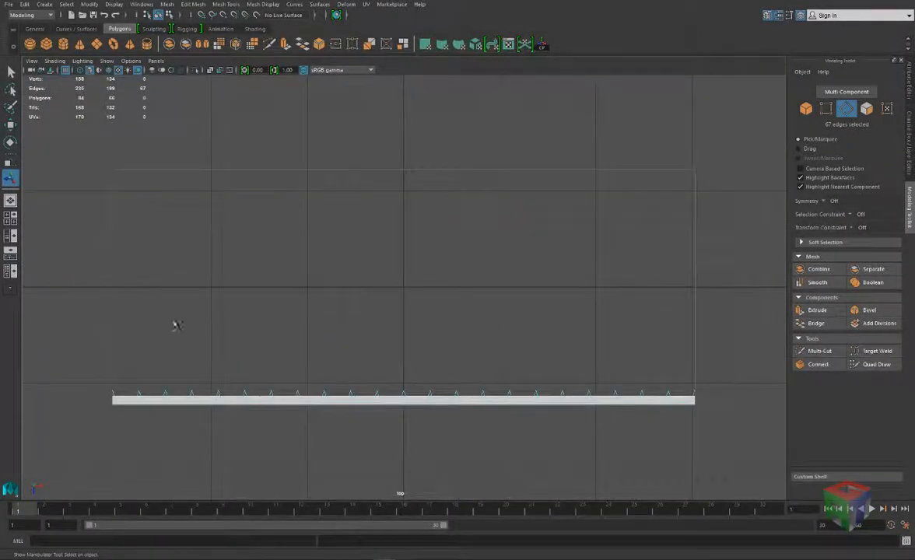
mouse_move(77, 331)
mouse_down()
mouse_move(729, 394)
mouse_move(450, 341)
mouse_move(84, 316)
mouse_up()
key(ctrl+z)
key(space)
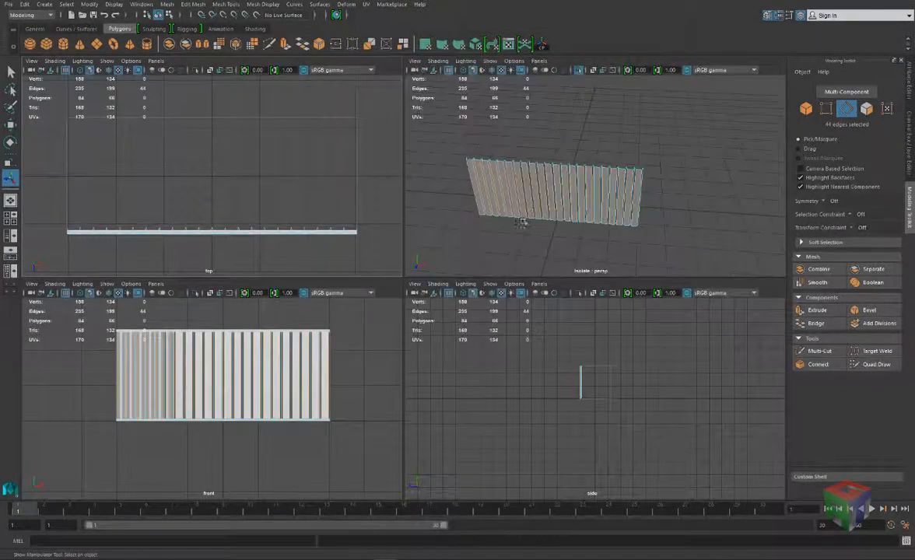
scroll(510, 222, up, 3)
key(space)
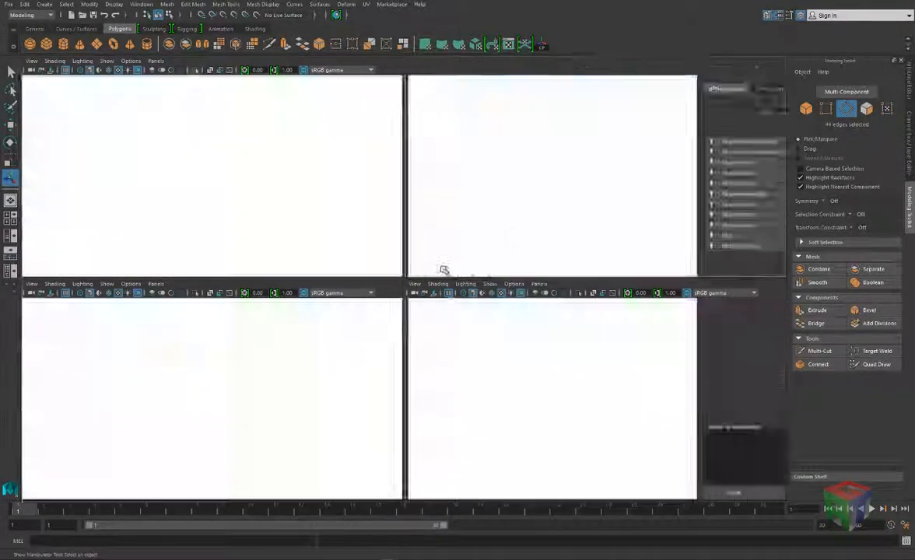
Bevel the front vertical edges of the corrugation with a fraction of 0.1 and 3 segments.
alt+drag(427, 303, 424, 327)
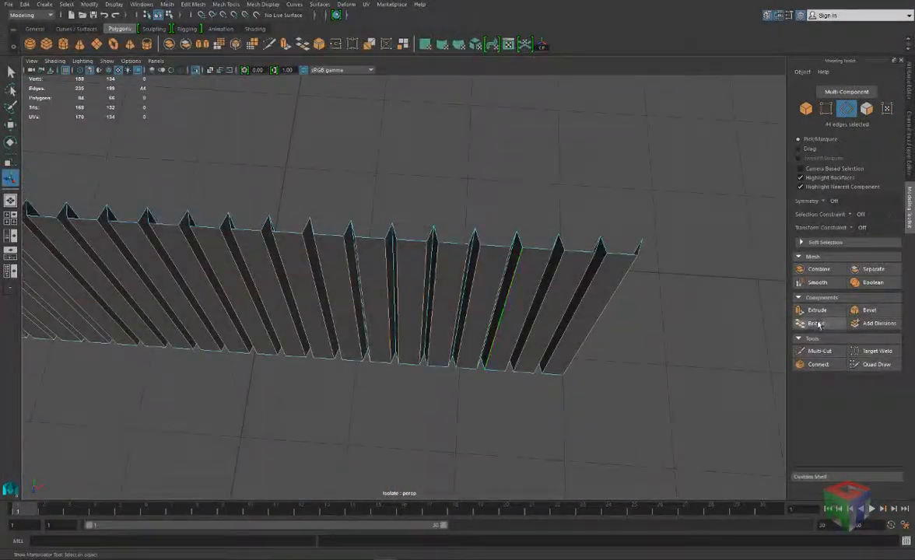
click(869, 310)
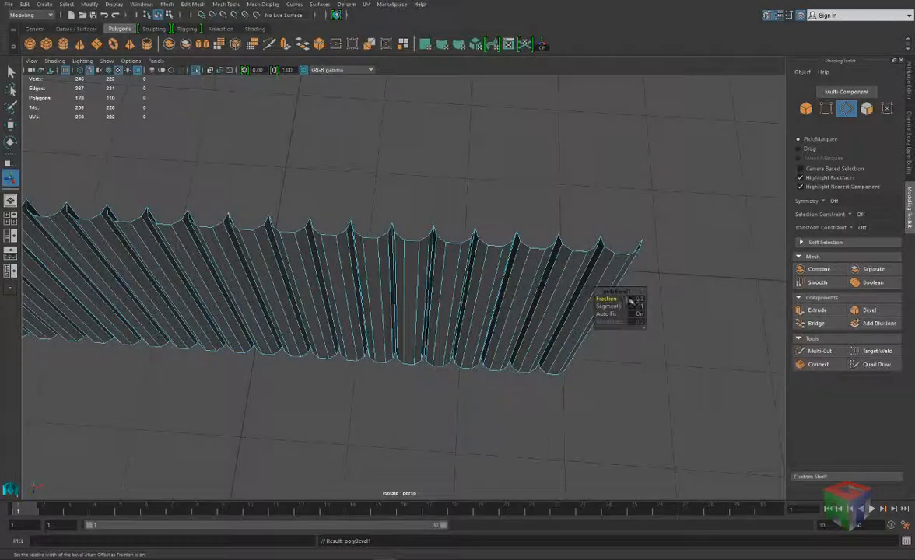
mouse_move(617, 299)
mouse_down()
mouse_move(602, 299)
mouse_move(611, 299)
mouse_up()
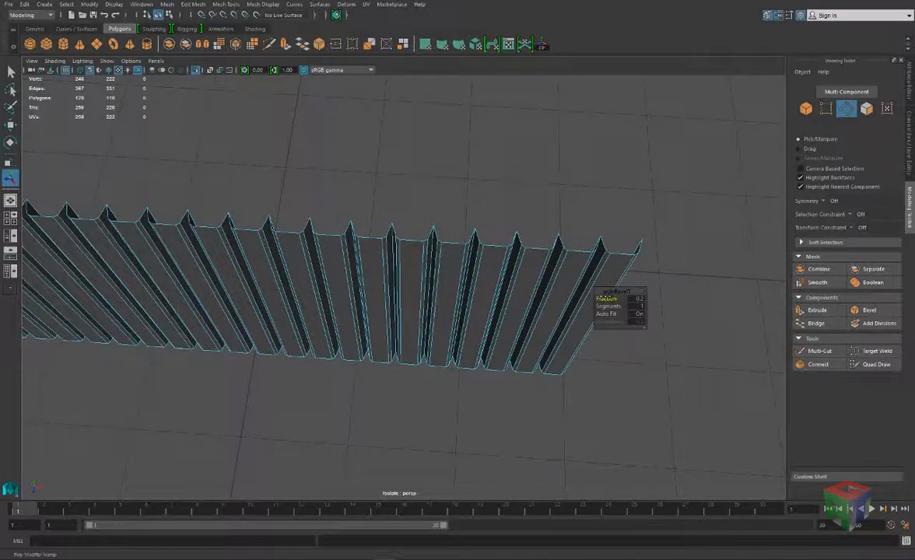
alt+drag(451, 264, 560, 270)
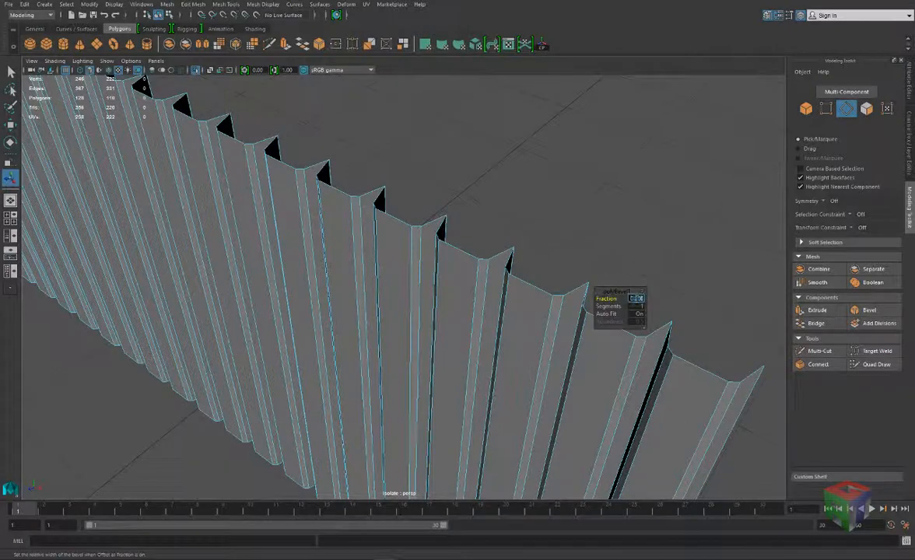
key(Return)
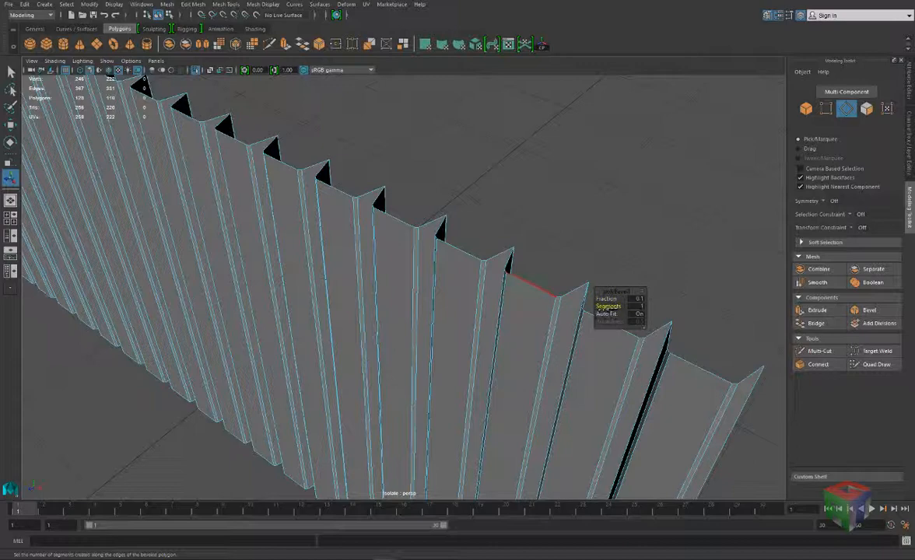
drag(599, 306, 620, 306)
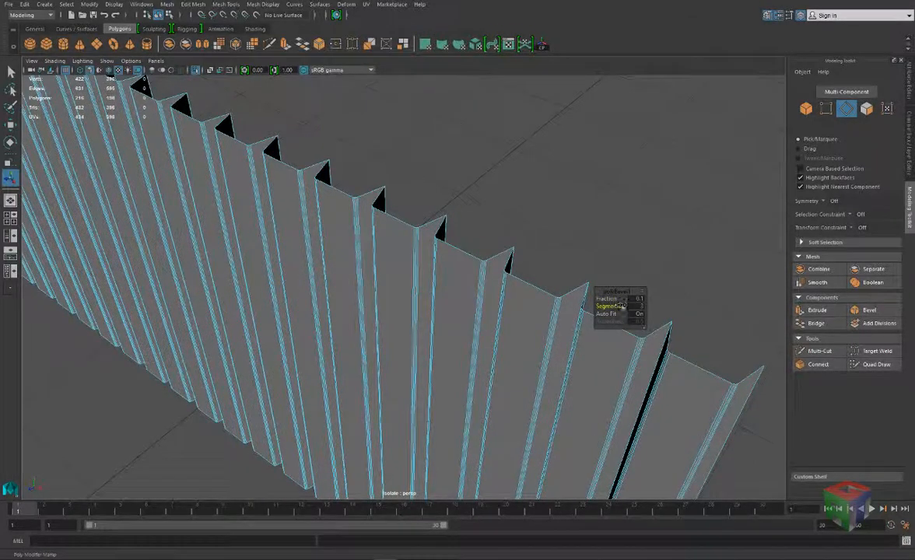
Select the edges along the rear ridges of the corrugated panel in the top view, leaving out the front edges.
mouse_move(459, 265)
alt+mouse_down()
mouse_move(506, 280)
mouse_move(461, 276)
alt+mouse_up()
key(space)
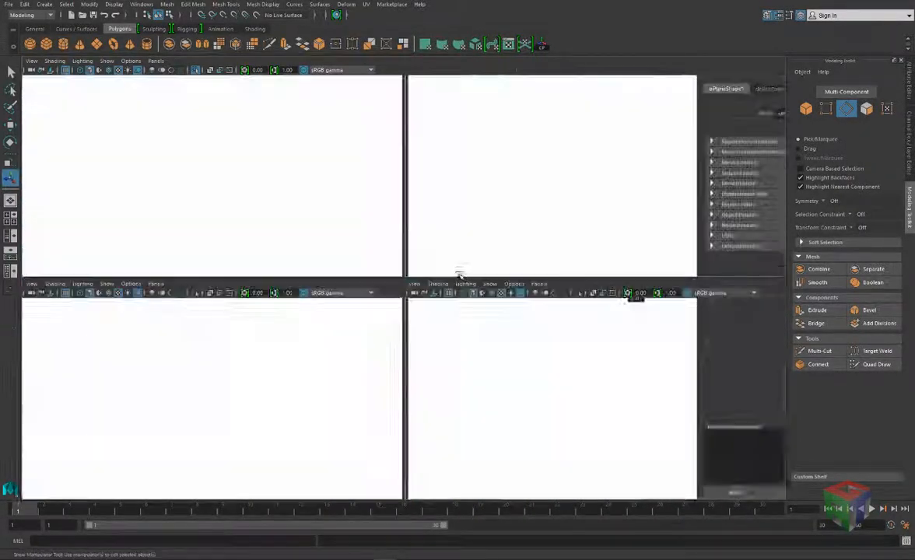
key(space)
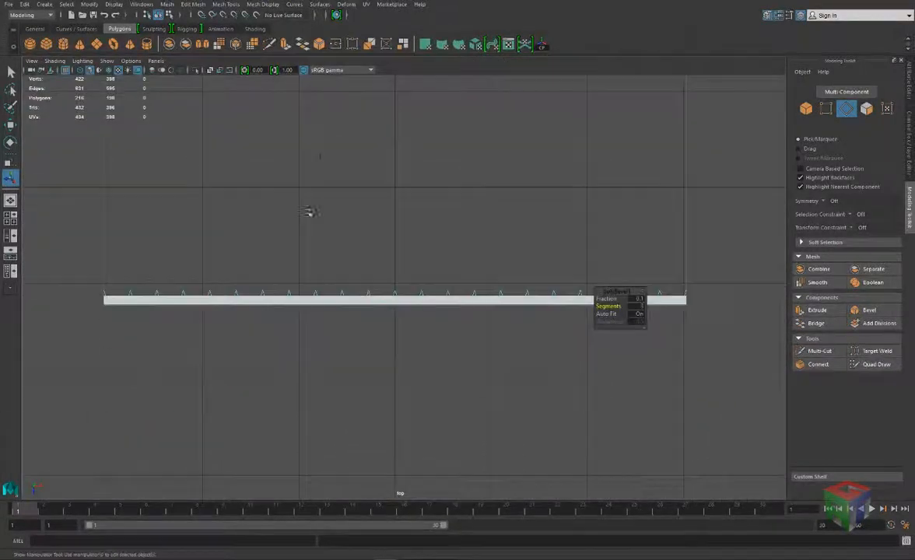
drag(44, 211, 700, 292)
key(space)
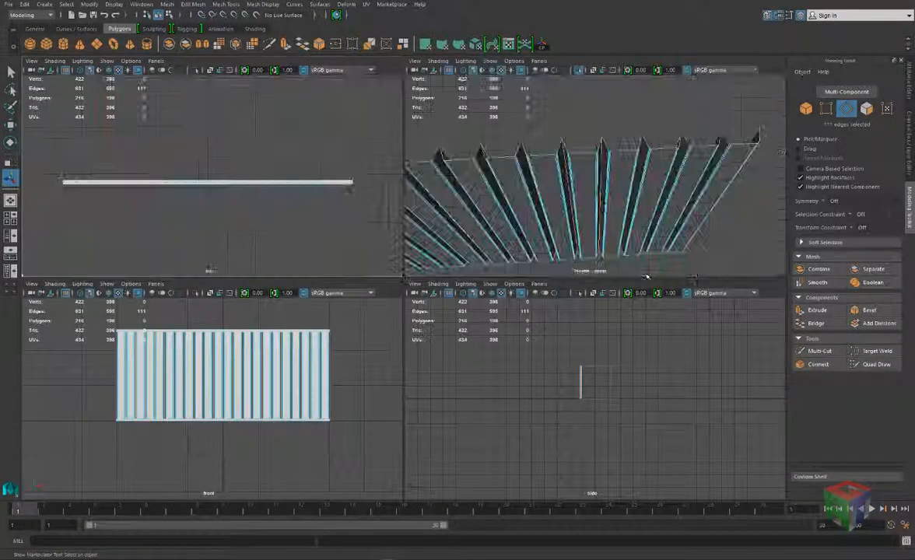
key(space)
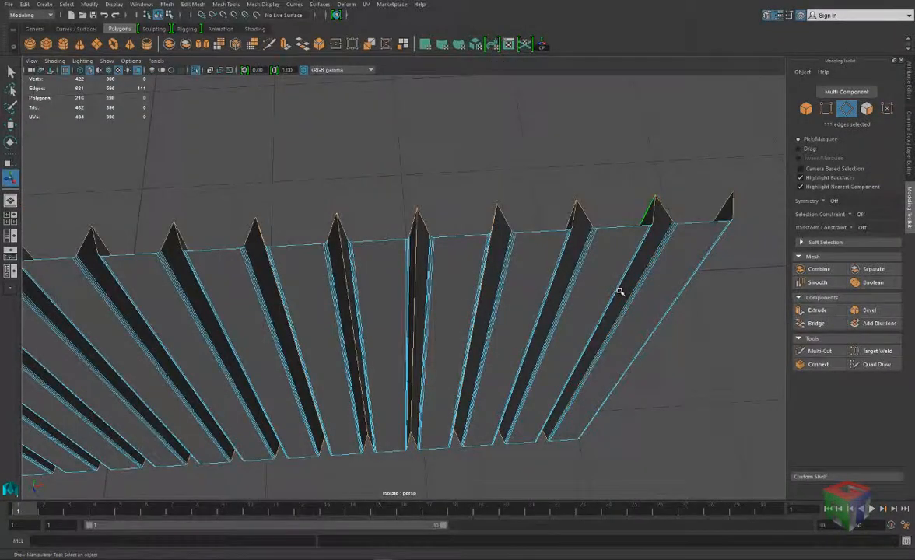
Reduce the selection to only the vertical peak edges of the rear ridges in the top view.
key(space)
key(space)
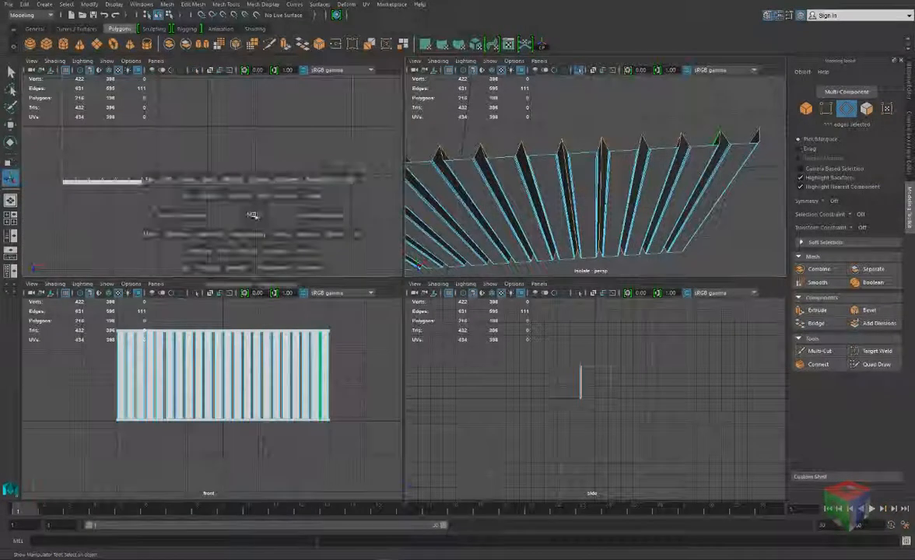
drag(721, 356, 97, 298)
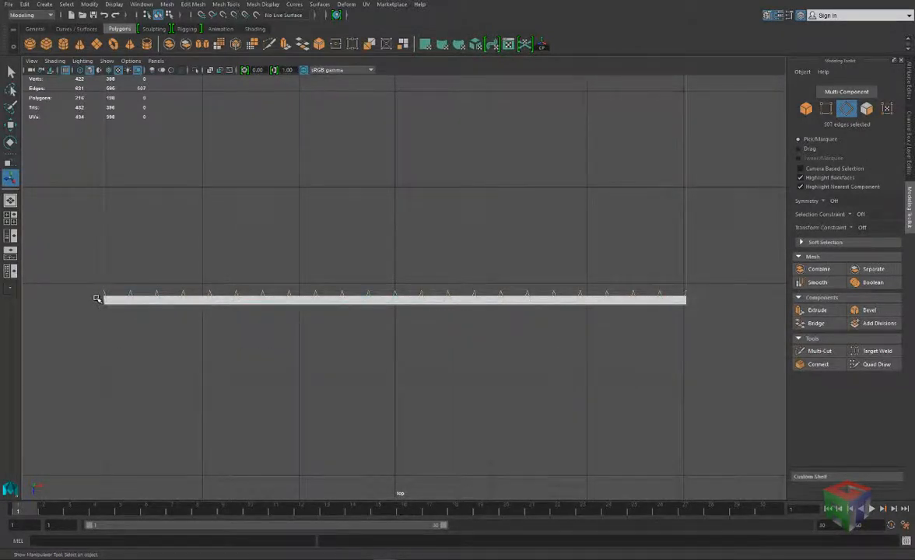
drag(709, 325, 93, 300)
key(space)
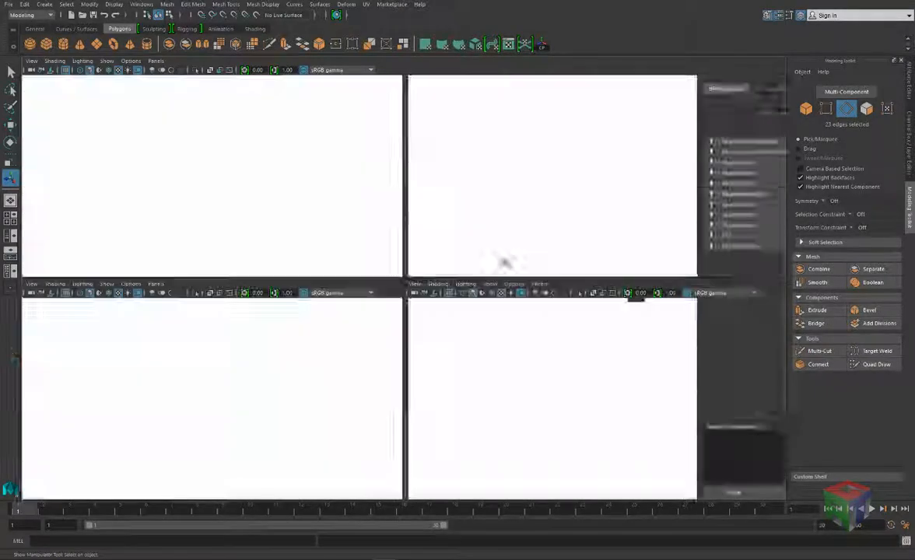
key(space)
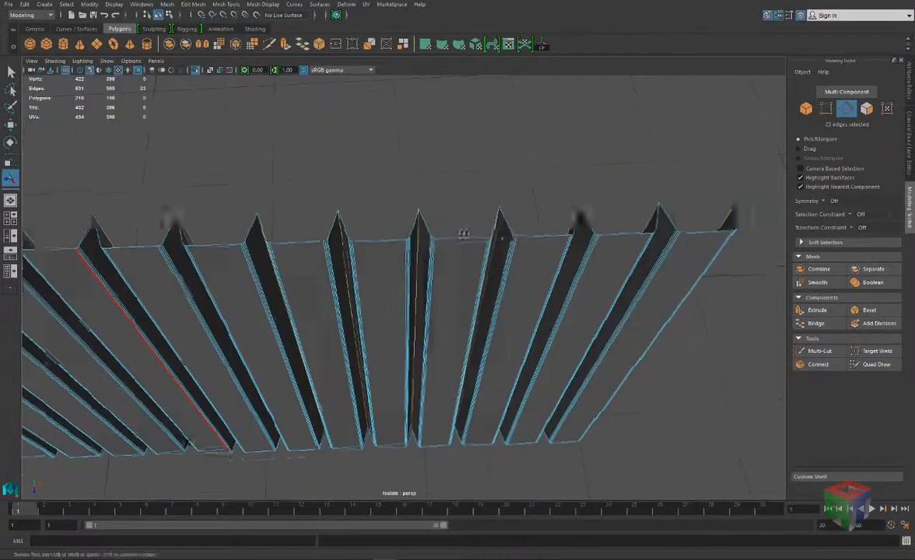
Bevel the vertical peak edges of the rear ridges with a fraction of 0.3.
alt+drag(465, 233, 492, 211)
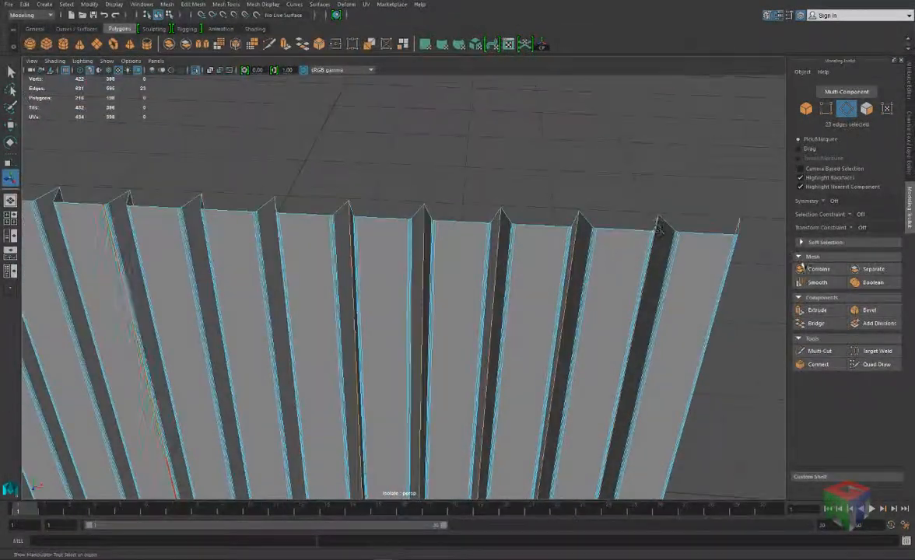
click(868, 312)
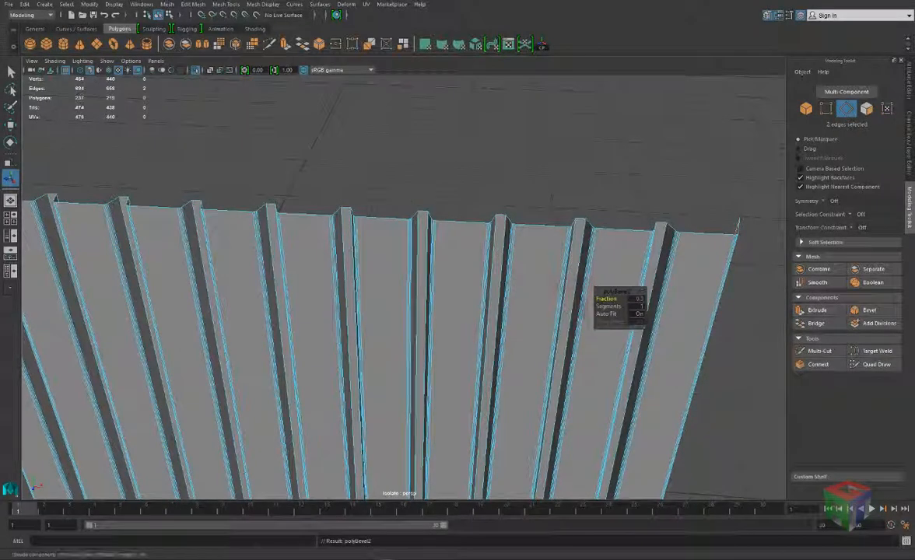
drag(612, 299, 605, 299)
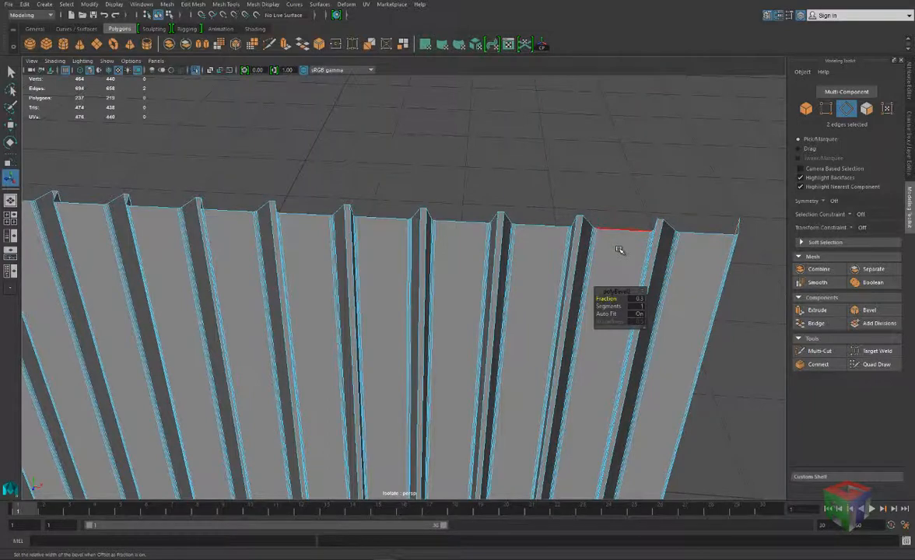
alt+drag(693, 257, 551, 266)
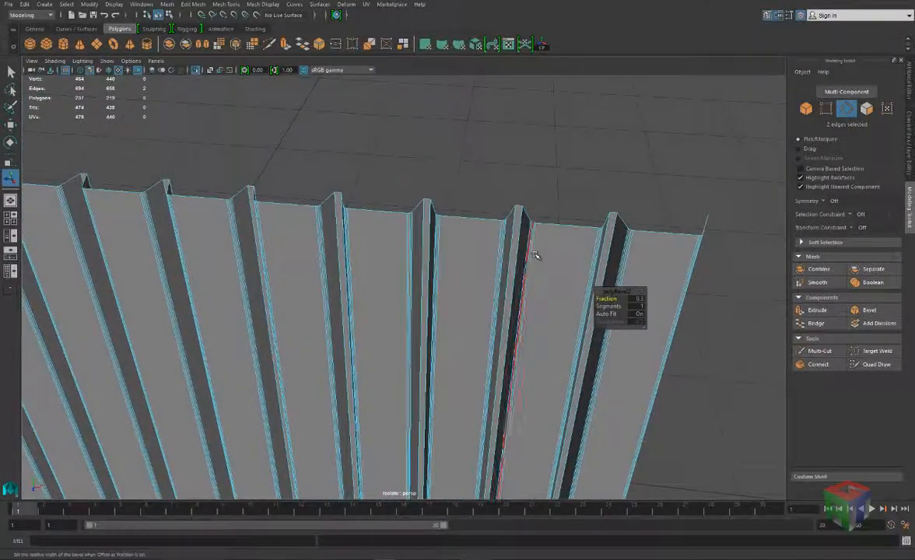
Preview the whole corrugated panel with mesh smoothing and return it to the unsmoothed display.
right_drag(536, 255, 562, 259)
click(562, 260)
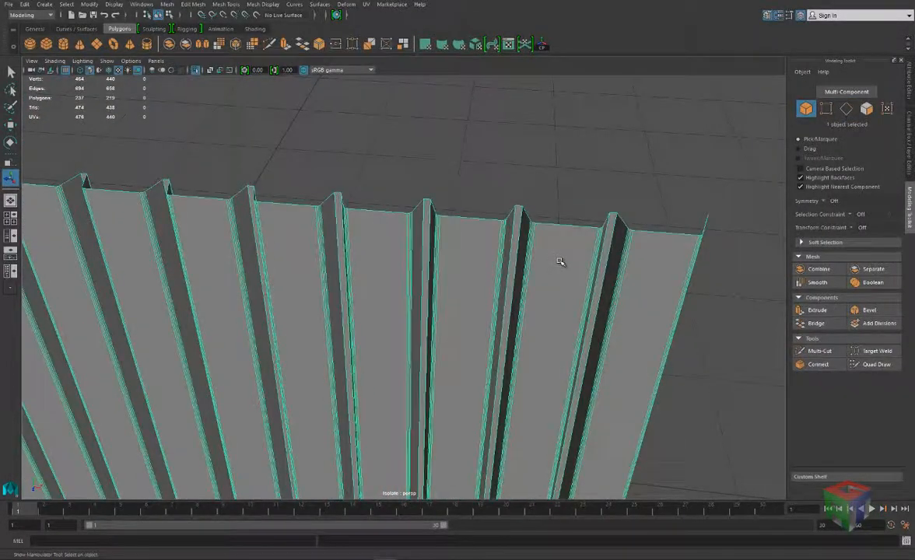
key(3)
key(1)
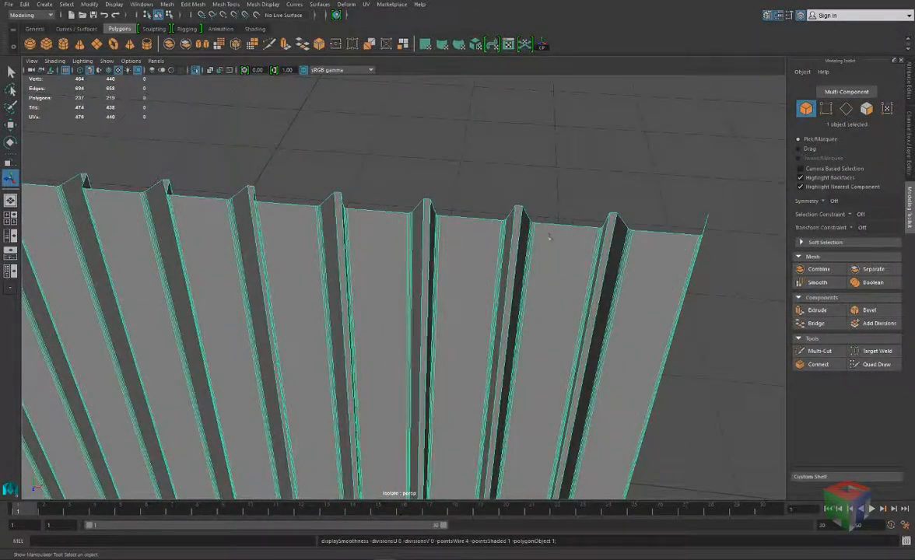
Select the corrugated panel instead of the rail and set it to edge selection.
key(space)
key(space)
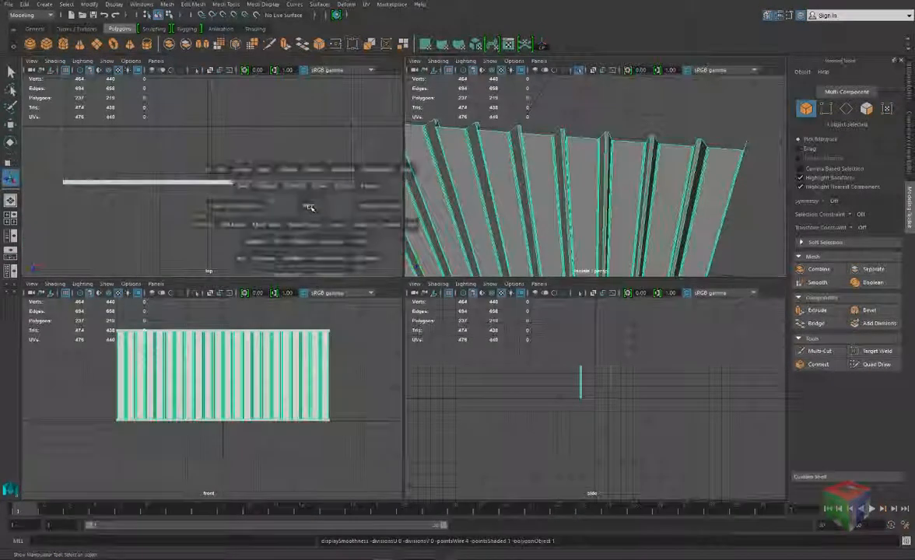
right_click(370, 297)
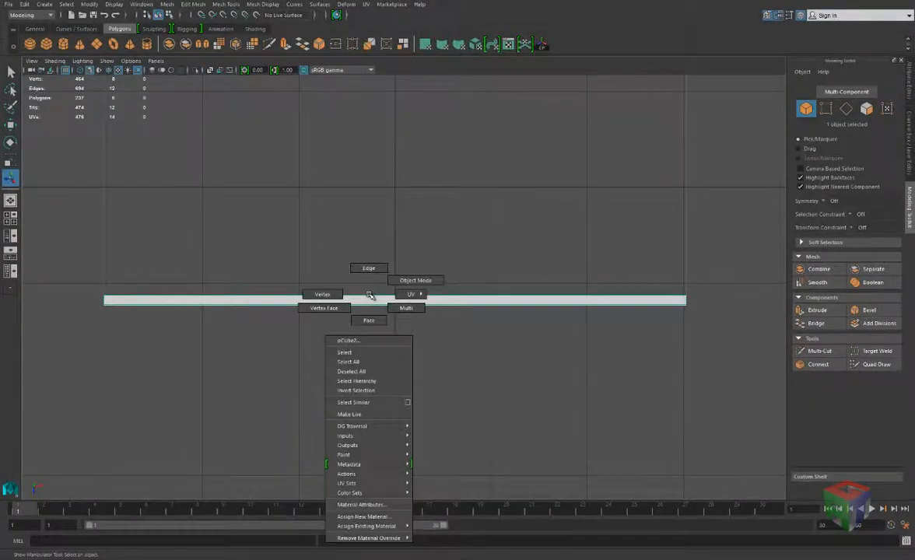
key(space)
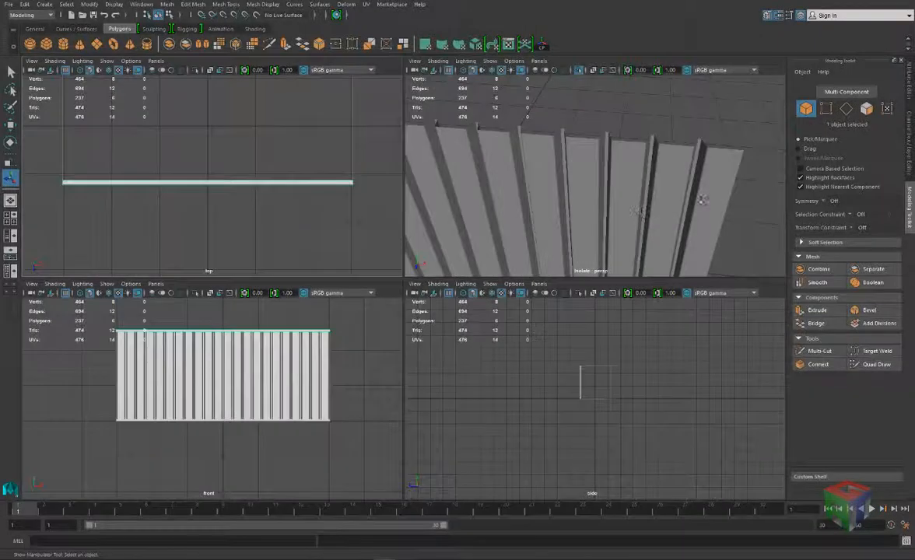
click(687, 196)
right_click(687, 197)
click(724, 210)
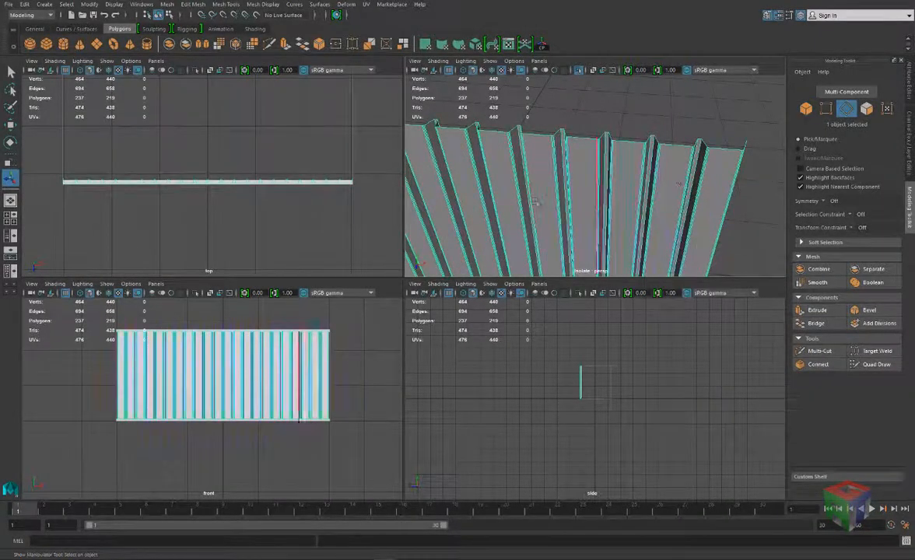
key(space)
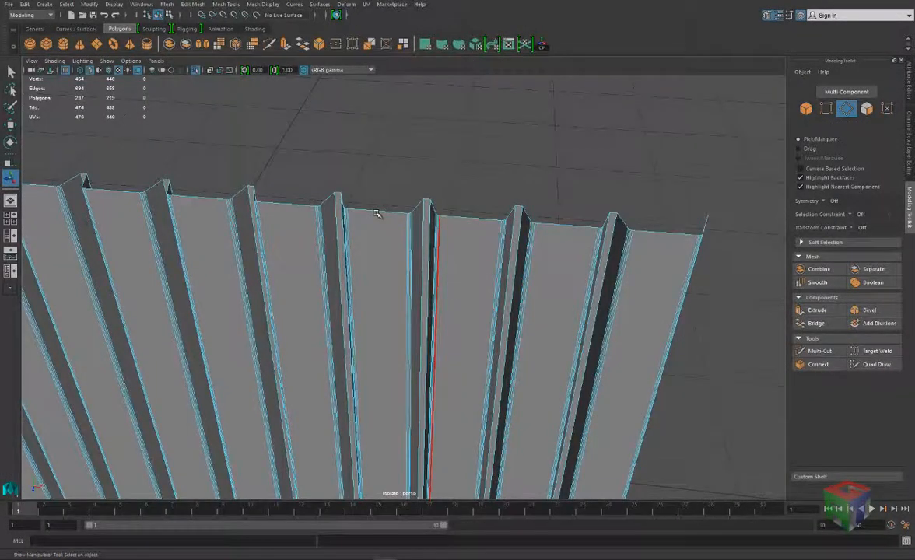
Select the vertical edges of the flattened rear ridges from the top view and remove their short end edges from the selection.
key(space)
key(space)
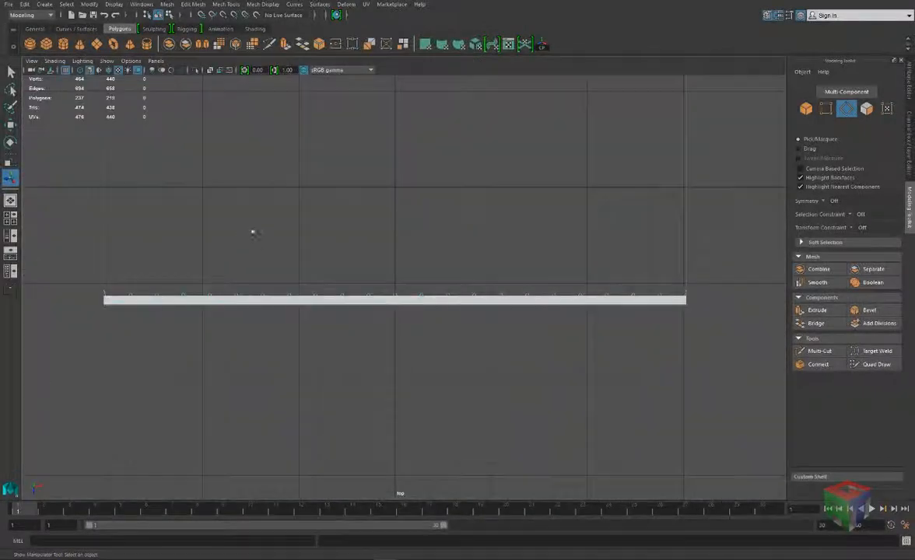
drag(79, 254, 706, 297)
drag(727, 324, 38, 299)
key(space)
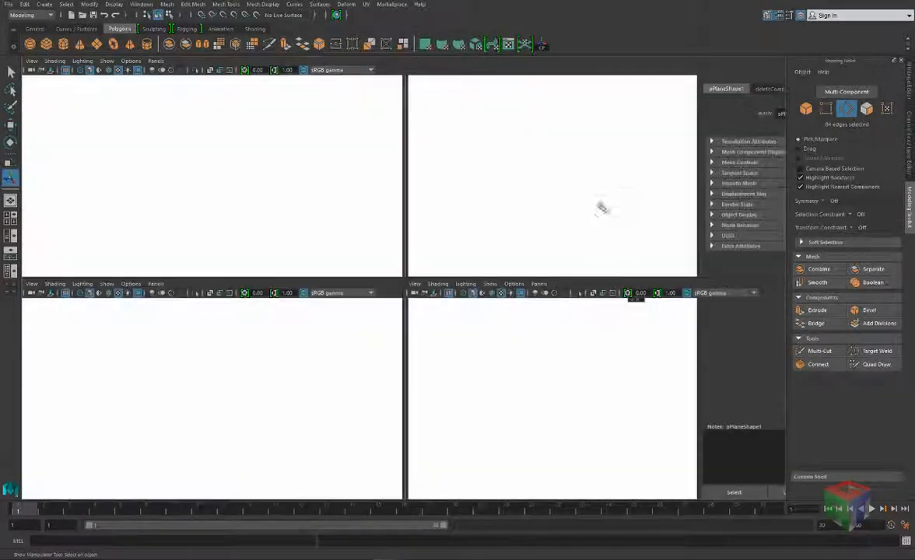
key(space)
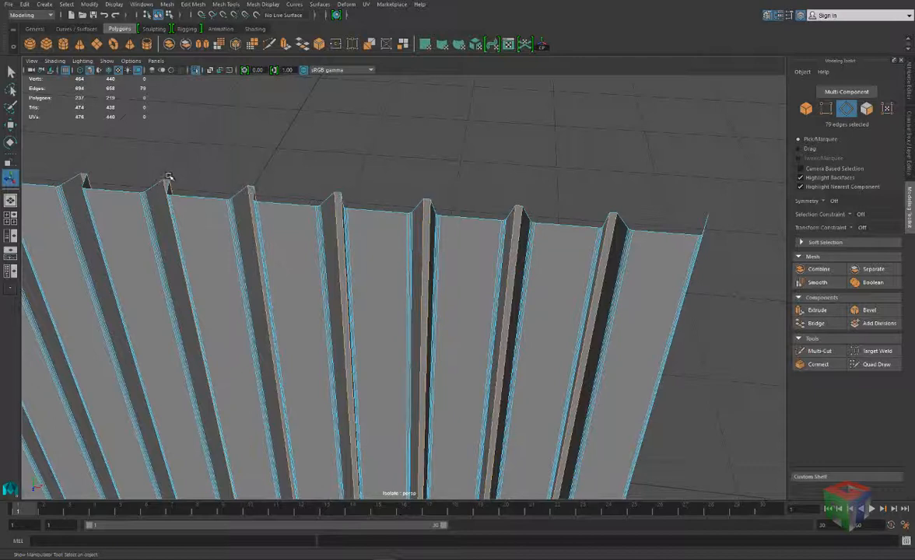
alt+middle_drag(244, 198, 409, 202)
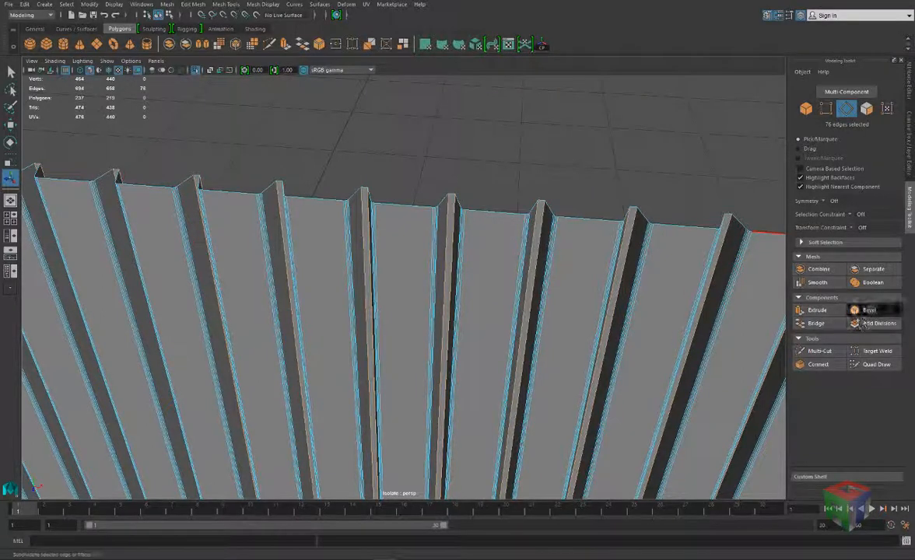
Bevel the vertical corner edges of the flattened ridges with a fraction of 0.3 and 2 segments.
click(868, 309)
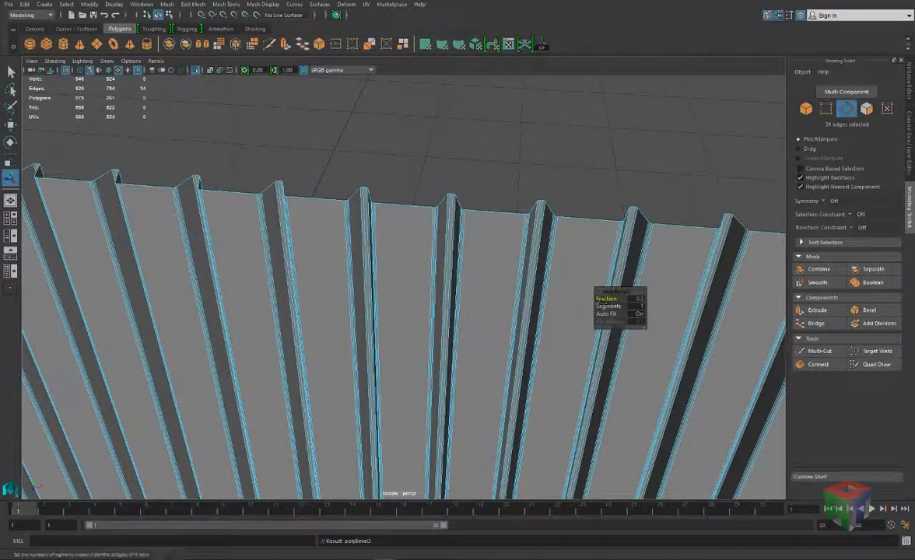
drag(607, 300, 599, 298)
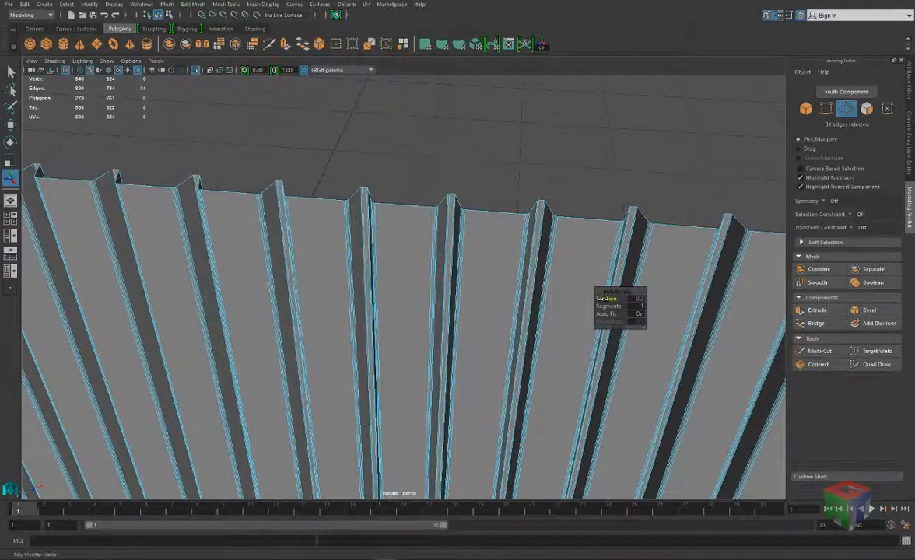
click(609, 306)
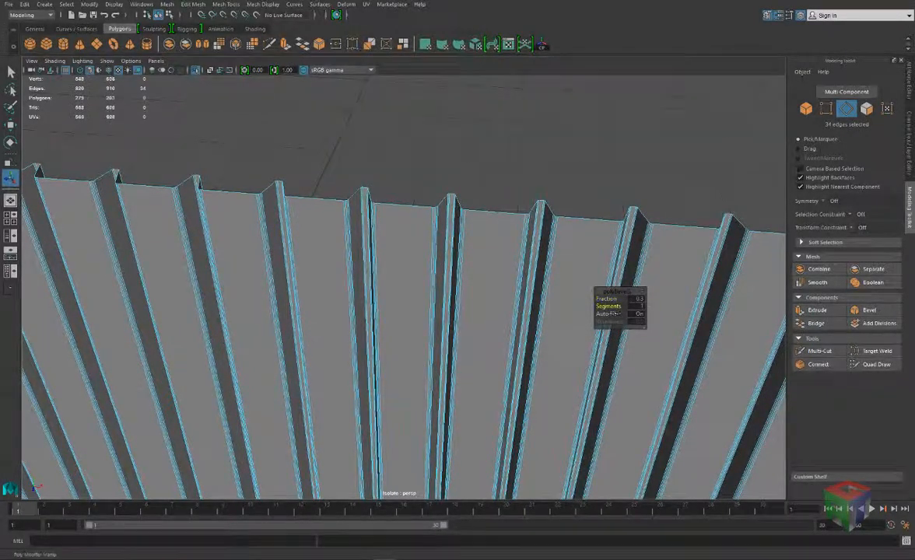
Examine the beveled ridge corners up close along the upper border of the corrugated panel.
alt+middle_drag(428, 198, 439, 218)
scroll(431, 194, up, 8)
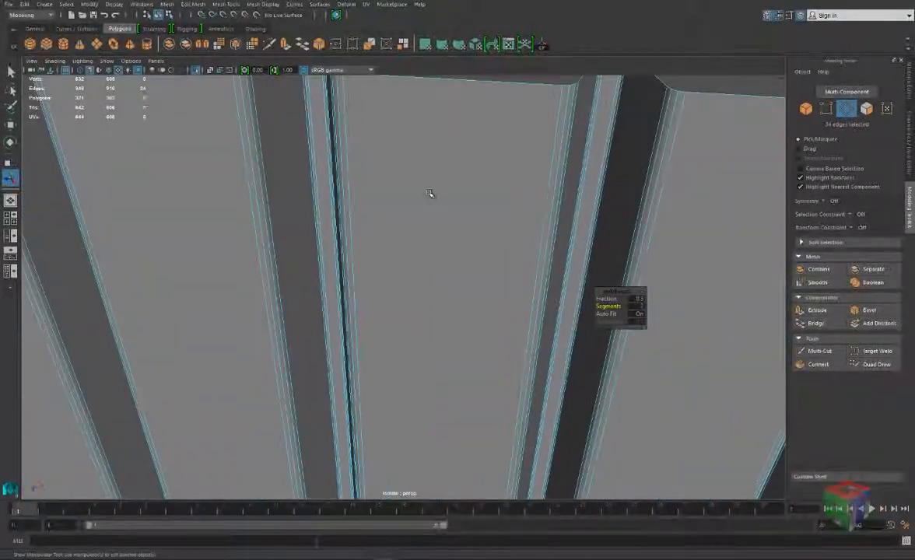
alt+middle_drag(366, 140, 389, 195)
alt+right_drag(389, 195, 473, 189)
alt+middle_drag(455, 221, 516, 253)
alt+drag(517, 252, 477, 233)
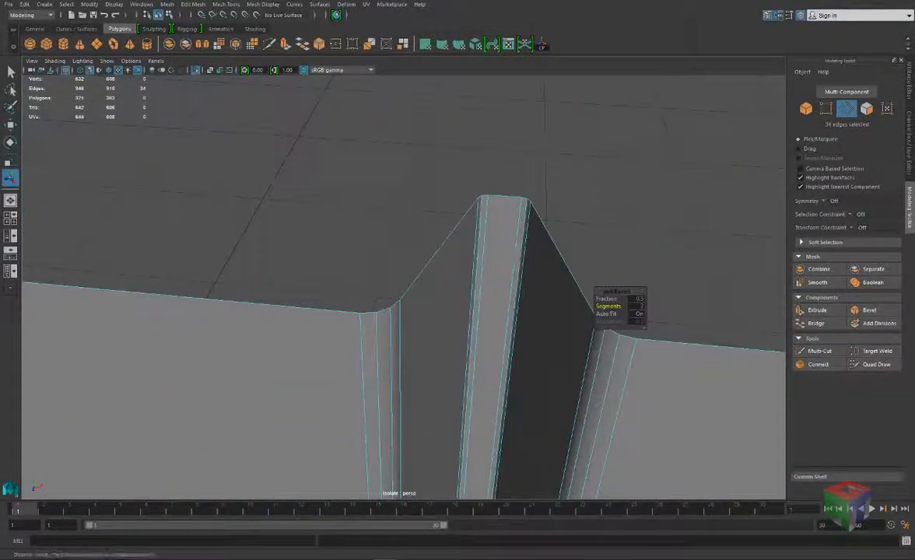
alt+middle_drag(601, 354, 677, 326)
scroll(360, 259, down, 1)
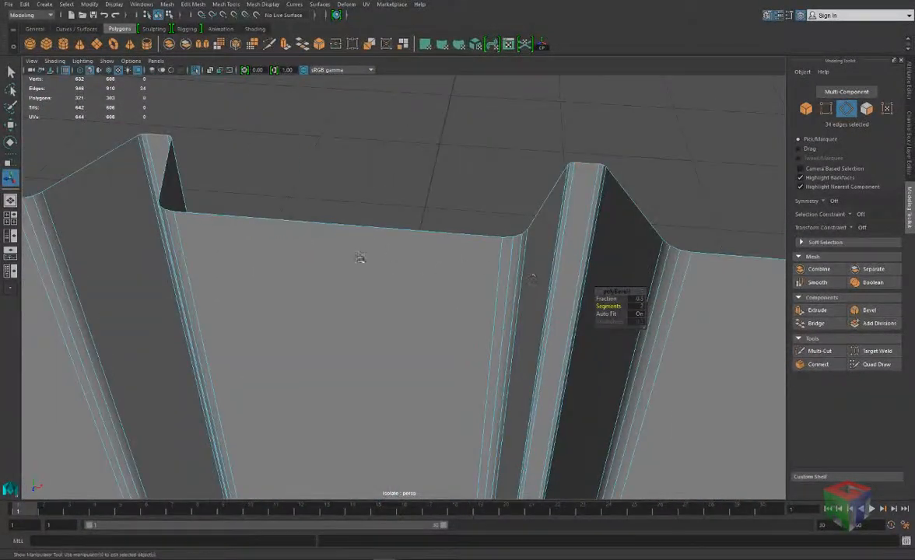
alt+middle_drag(593, 284, 504, 258)
alt+middle_drag(395, 224, 473, 164)
scroll(486, 251, down, 1)
Set the ridge corner bevel's fraction to 0.15, then return to object selection and deselect the panel.
click(636, 298)
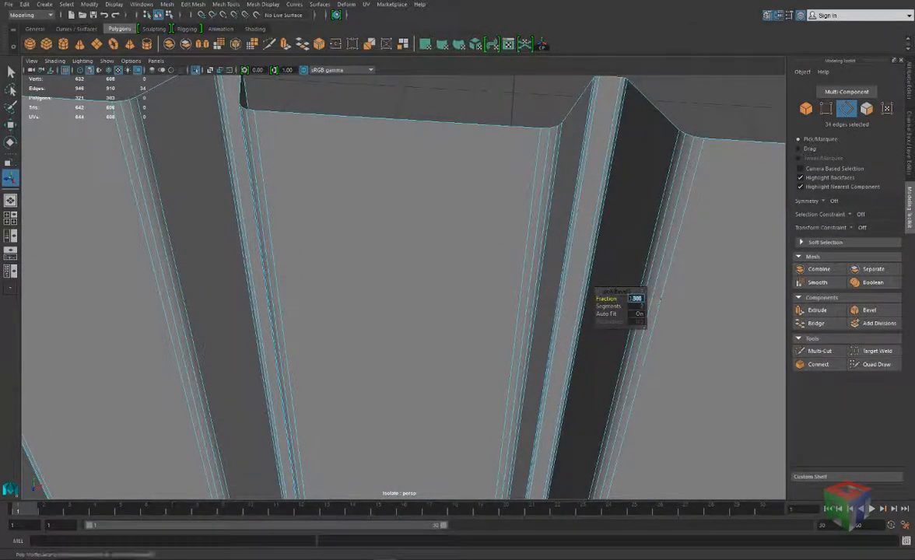
key(Return)
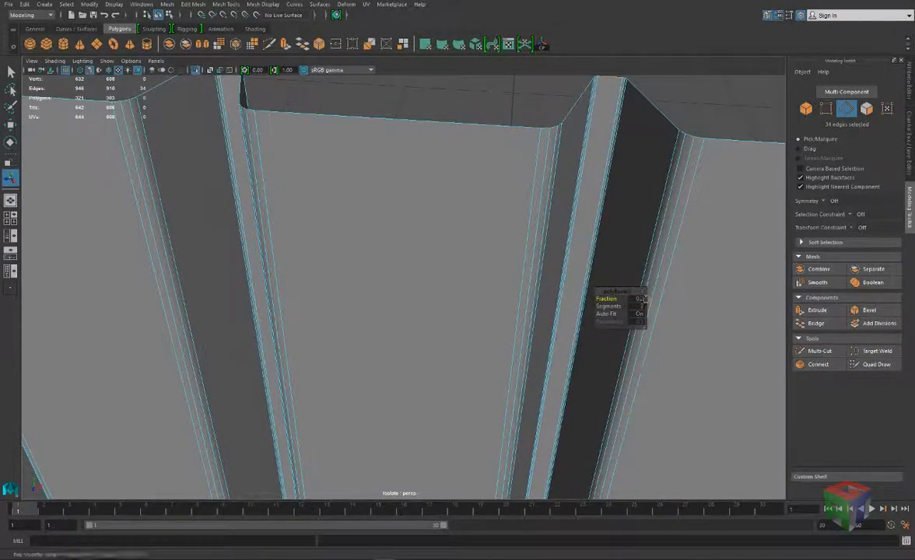
click(641, 299)
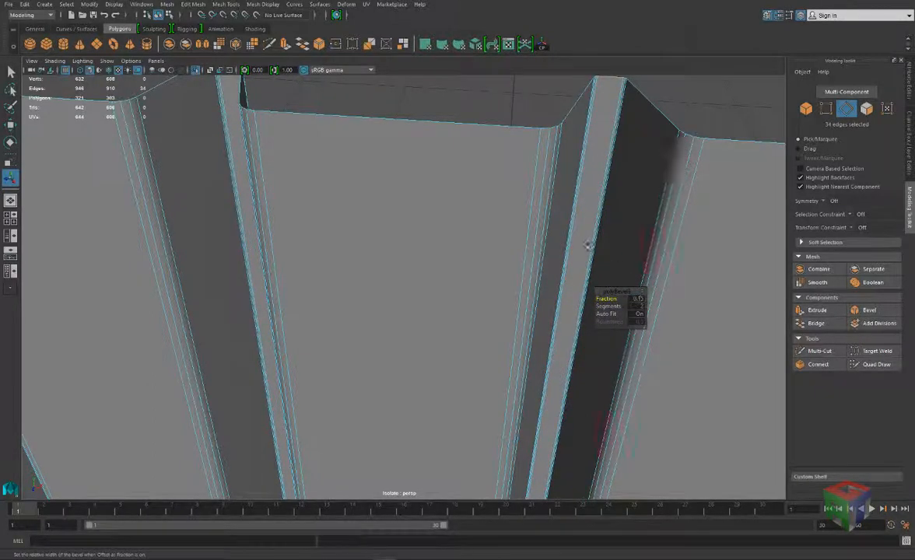
right_drag(593, 238, 618, 225)
click(687, 106)
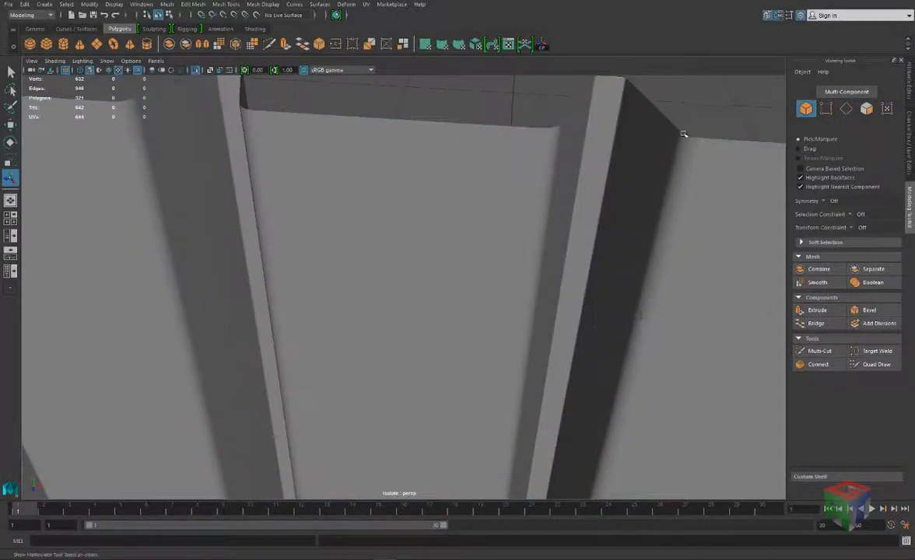
Toggle screen space ambient occlusion in the perspective view and check the shading of the whole corrugated panel.
scroll(682, 135, down, 8)
alt+right_drag(646, 161, 570, 274)
alt+drag(569, 274, 537, 273)
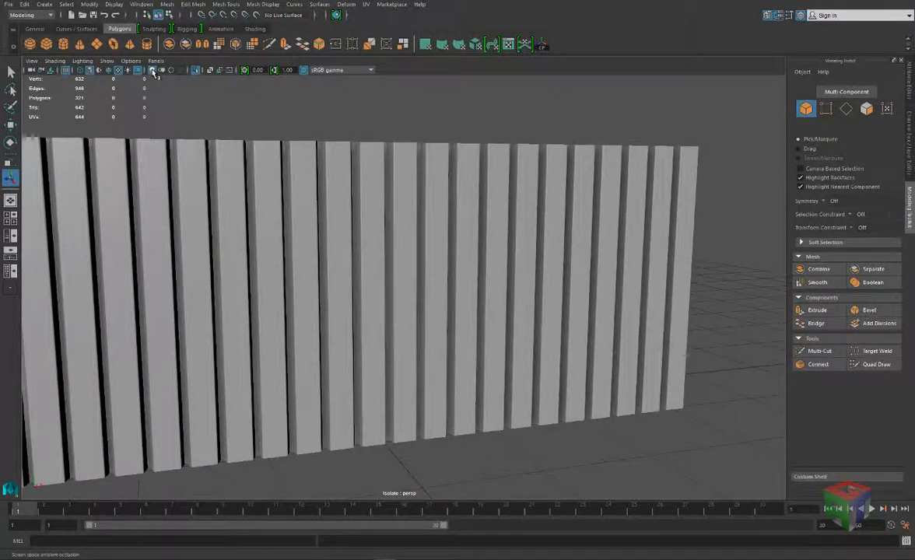
click(153, 71)
alt+drag(382, 267, 288, 273)
scroll(363, 282, down, 5)
alt+drag(498, 214, 478, 223)
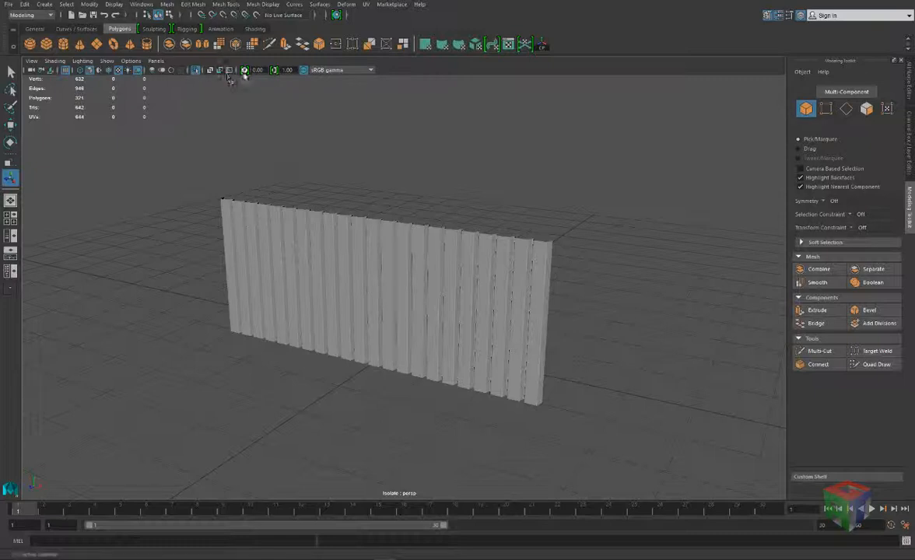
Turn off isolation in the perspective view and select the rail above the corrugated panel to check where they meet.
click(196, 71)
alt+drag(372, 301, 531, 325)
scroll(501, 296, up, 4)
alt+drag(502, 295, 417, 174)
click(469, 173)
alt+right_drag(417, 175, 471, 153)
alt+middle_drag(435, 141, 455, 163)
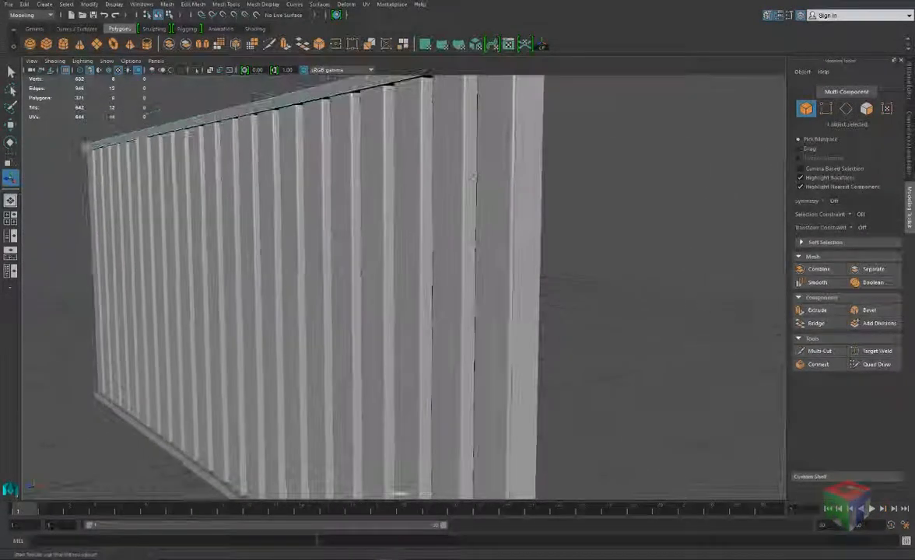
Select the corrugated panel's upper border edges, leaving the vertical ridge edges out of the selection.
click(386, 135)
alt+right_drag(359, 151, 371, 177)
alt+drag(371, 177, 413, 190)
right_drag(467, 203, 474, 181)
scroll(474, 233, down, 3)
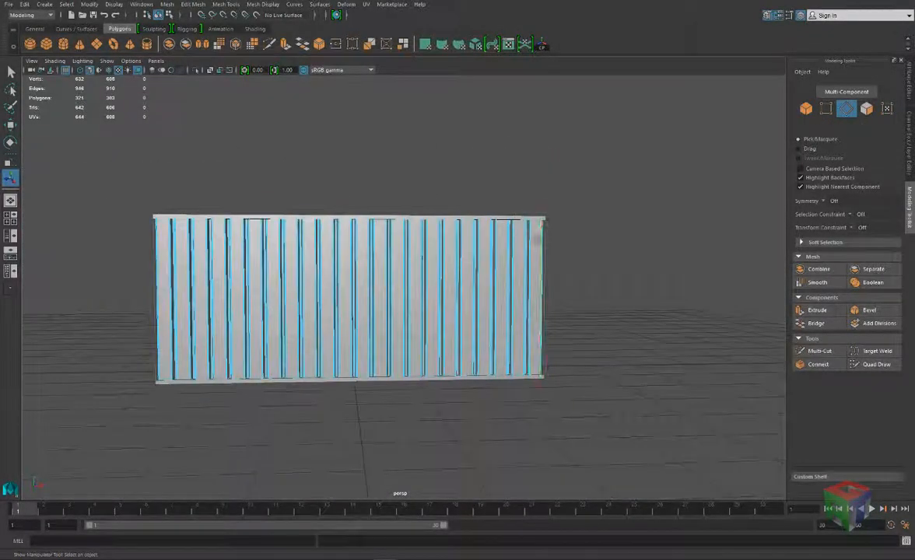
ctrl+drag(585, 279, 81, 276)
scroll(255, 267, up, 2)
scroll(255, 267, up, 2)
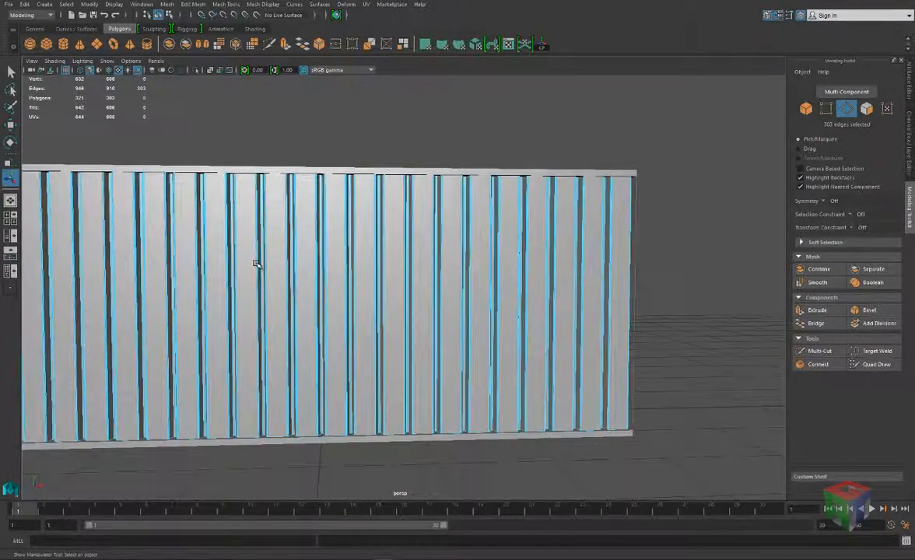
Move the selected upper panel edges vertically to about Y 2.53, level with the upper rail's lower edge.
key(w)
scroll(267, 259, up, 5)
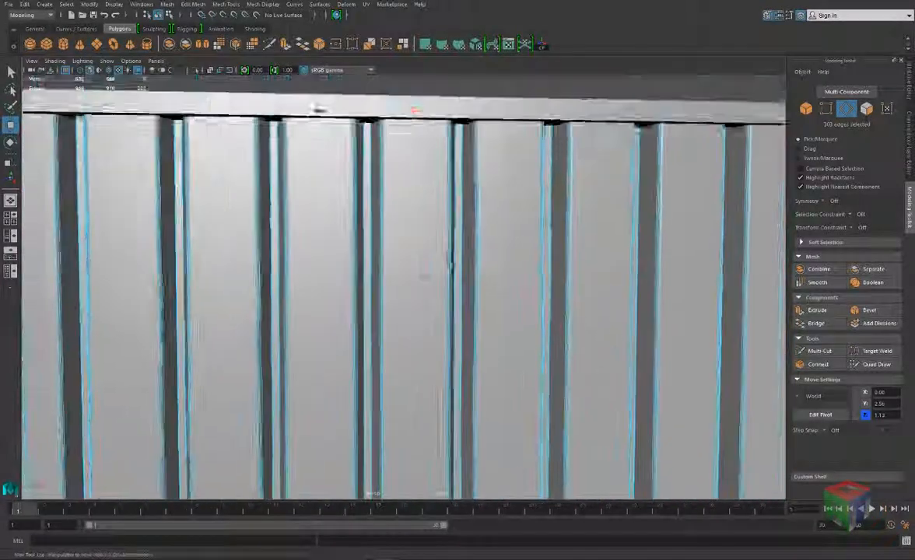
alt+middle_drag(318, 109, 311, 171)
alt+drag(339, 182, 308, 170)
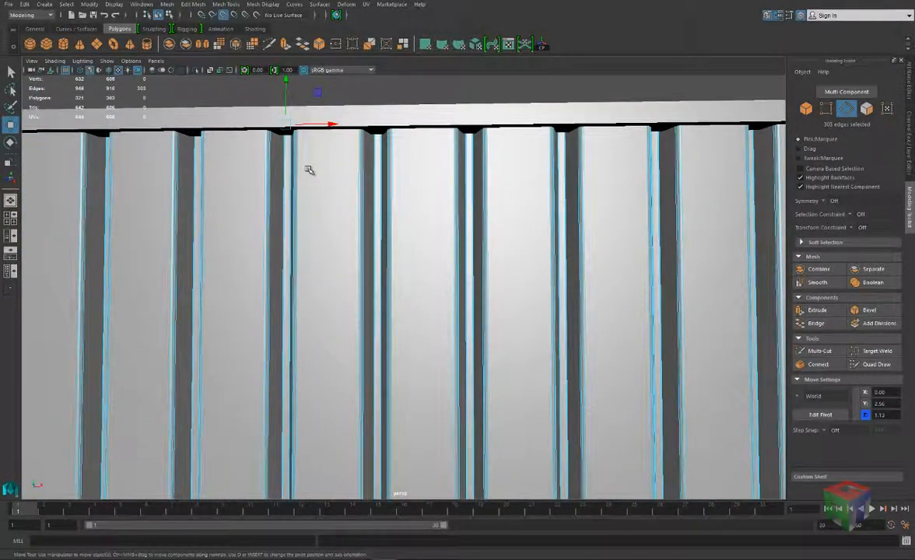
mouse_move(285, 86)
mouse_down()
mouse_move(284, 96)
mouse_move(285, 89)
mouse_up()
Snap the panel's upper edges vertically onto the upper rail's underside in the front view.
key(space)
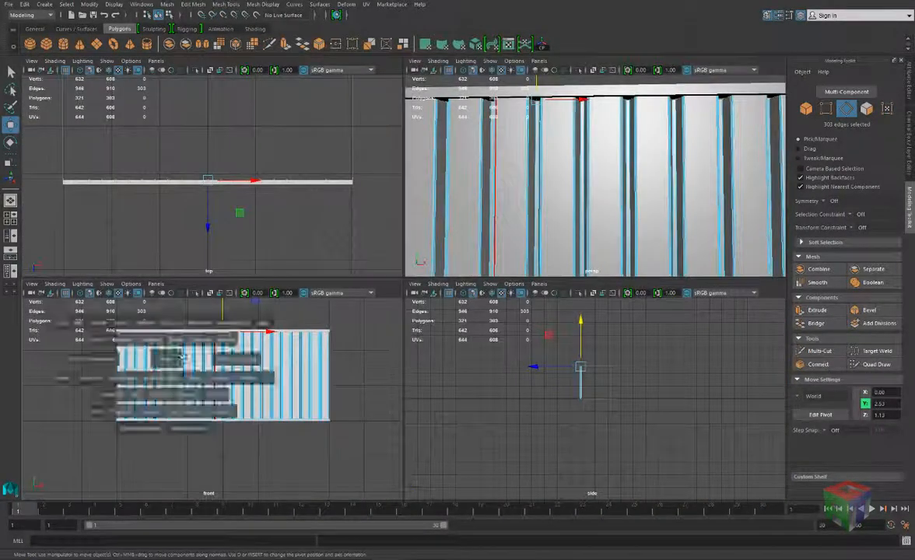
key(space)
scroll(325, 196, up, 3)
alt+middle_drag(370, 113, 272, 290)
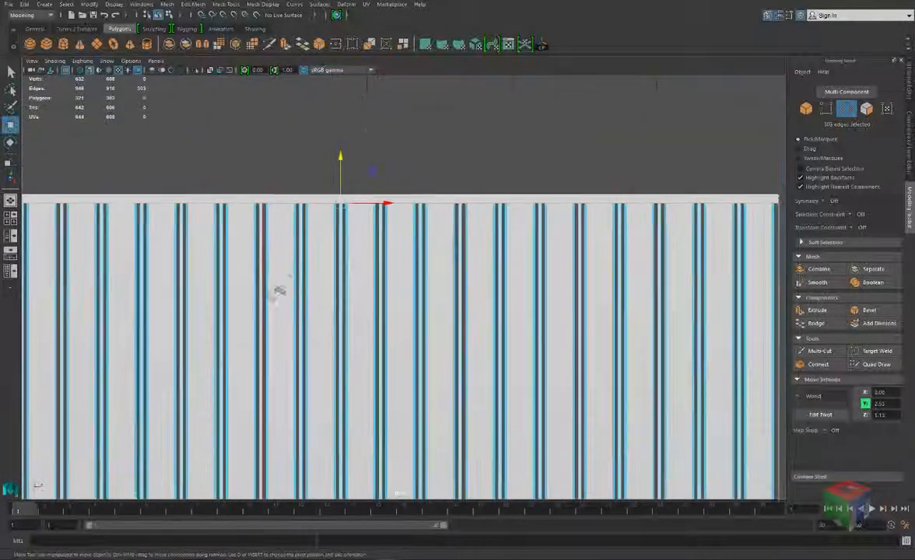
scroll(311, 231, up, 6)
alt+middle_drag(302, 194, 346, 198)
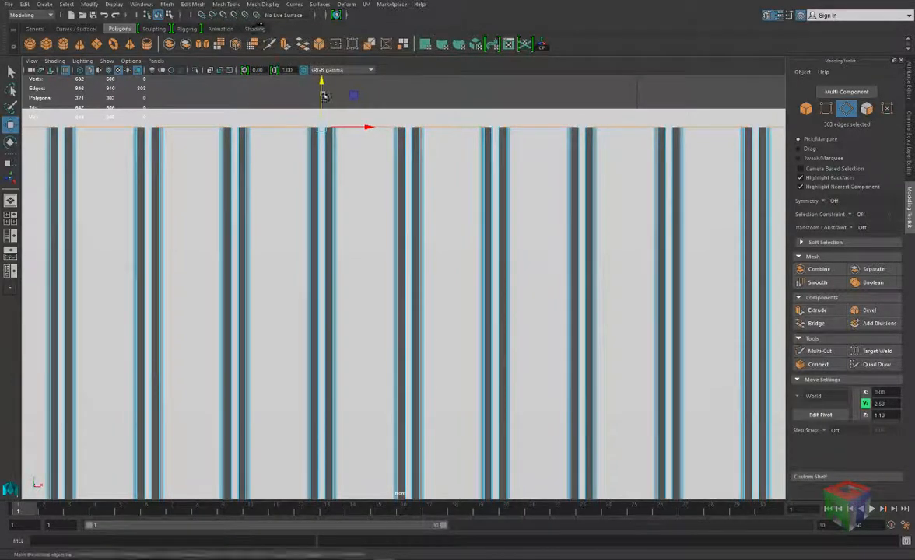
drag(321, 86, 321, 81)
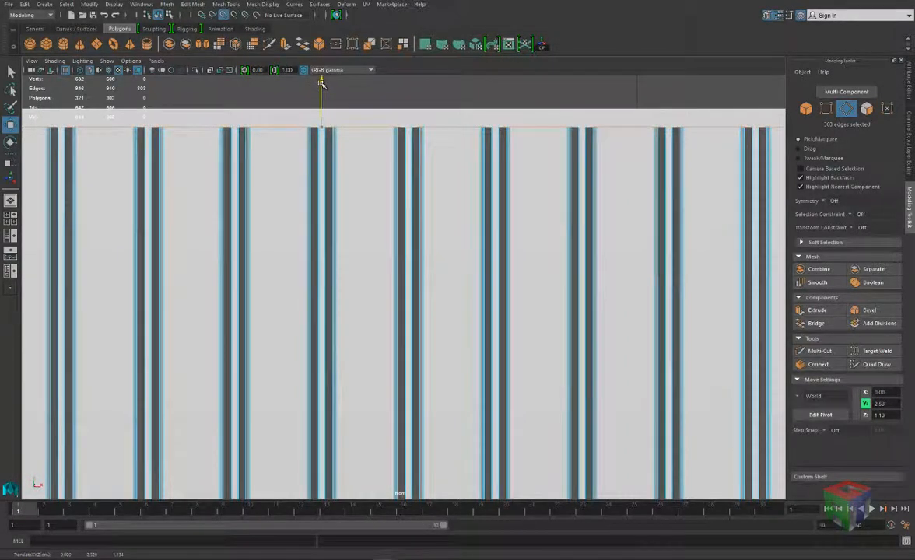
Select the panel's bottom border edges without the vertical ones and snap them to the lower rail's upper edge at Y 0.06.
scroll(320, 253, down, 5)
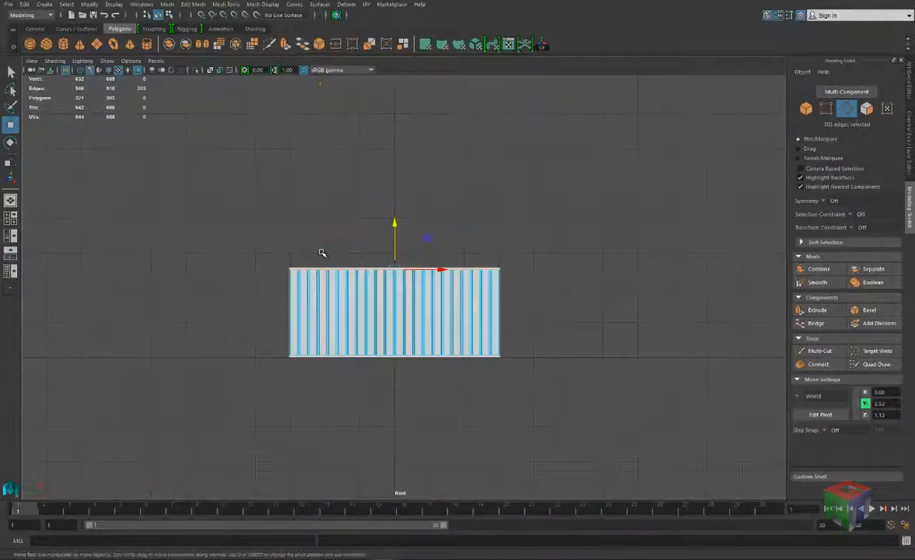
scroll(291, 233, up, 6)
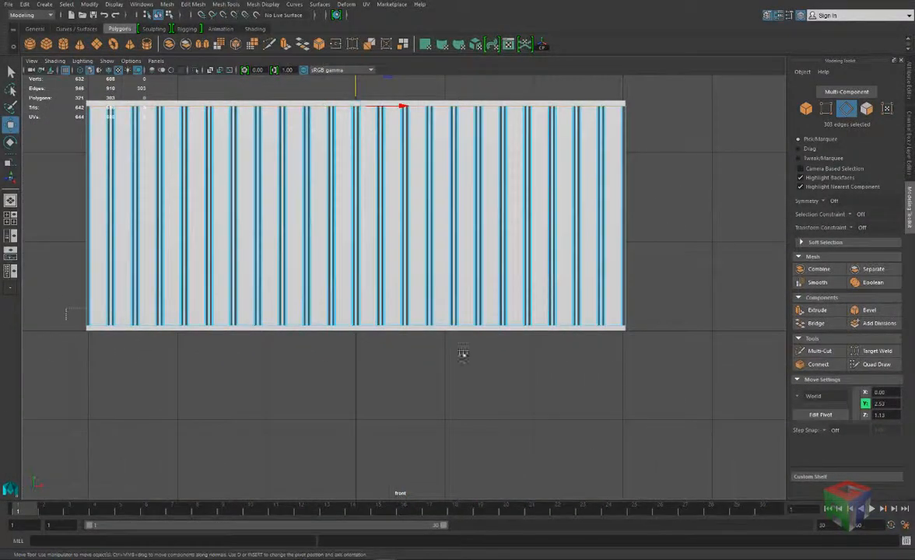
drag(68, 311, 676, 369)
drag(667, 204, 36, 272)
scroll(352, 348, up, 5)
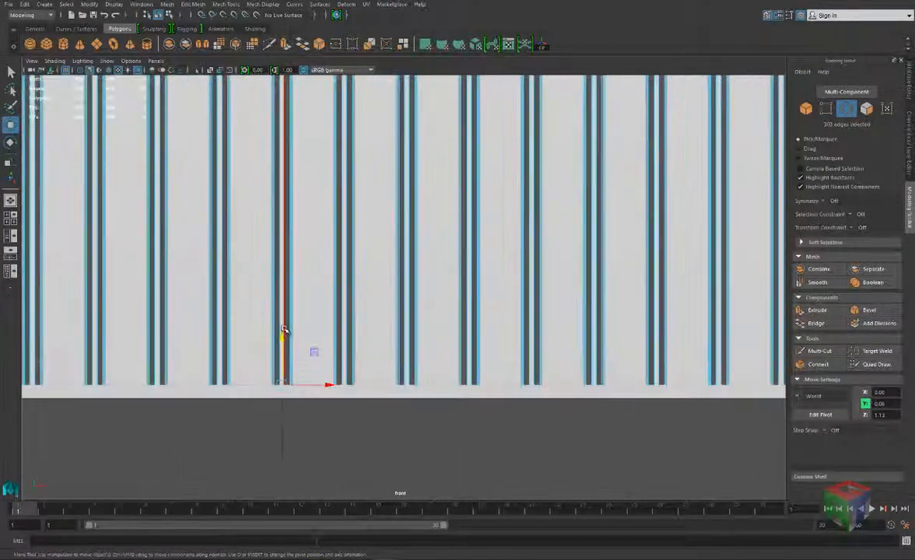
drag(284, 329, 283, 340)
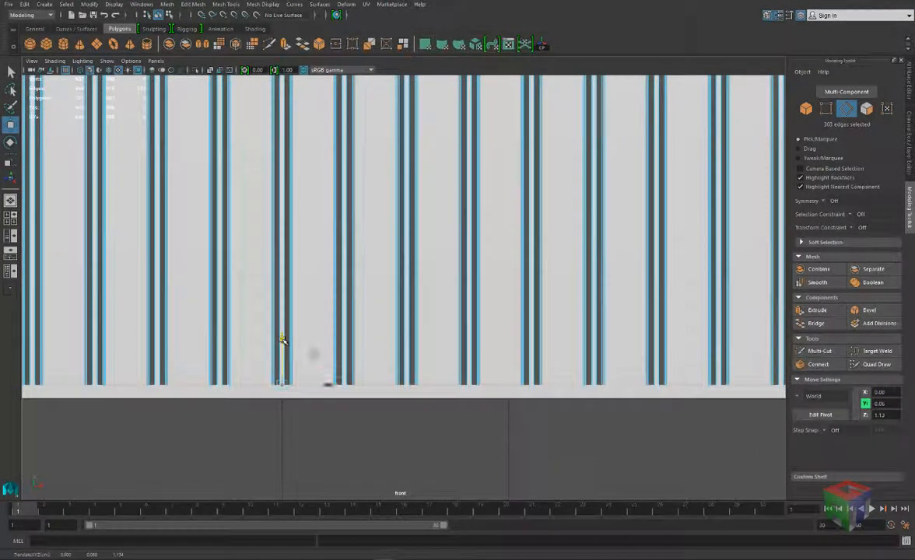
Select the lower rail as an object, scale it thinner vertically and raise it to about Y 0.05 in the perspective view.
key(space)
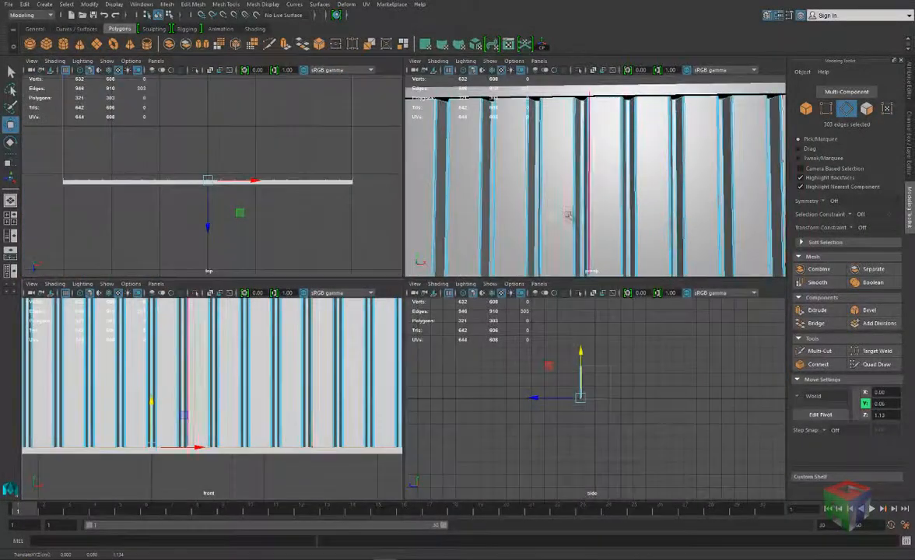
key(space)
alt+drag(568, 215, 346, 251)
key(F8)
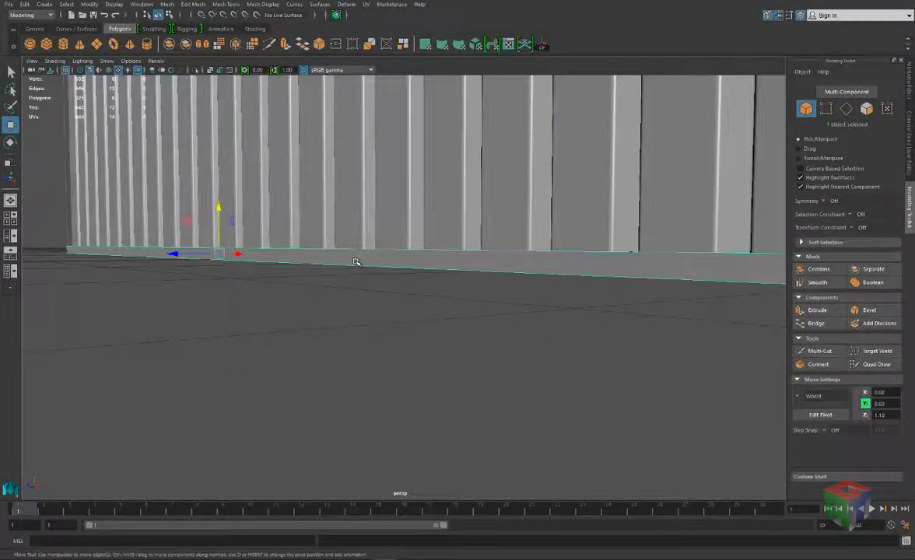
key(r)
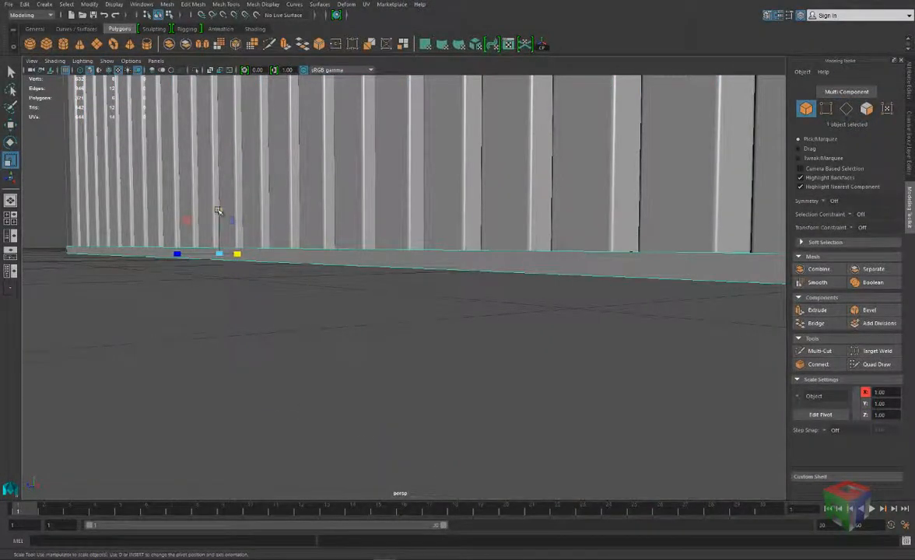
drag(218, 210, 217, 244)
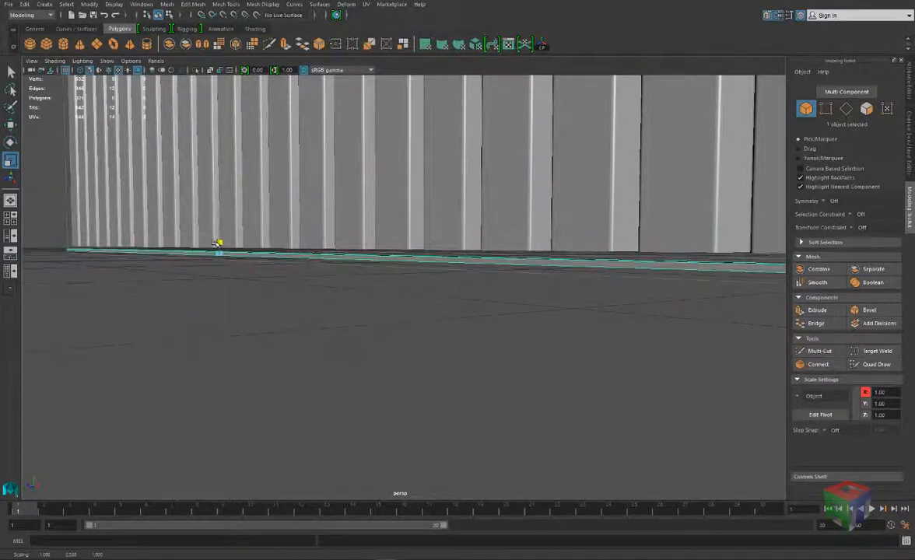
key(w)
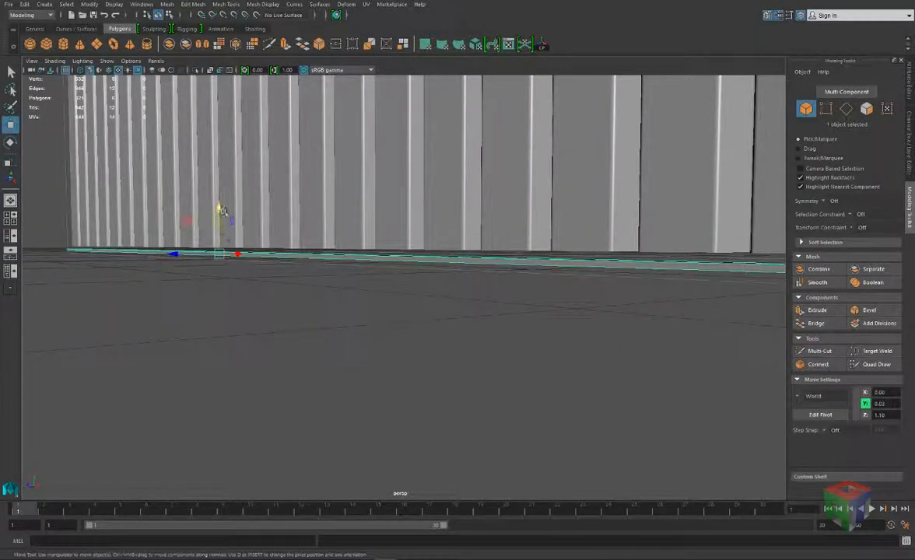
drag(220, 206, 220, 205)
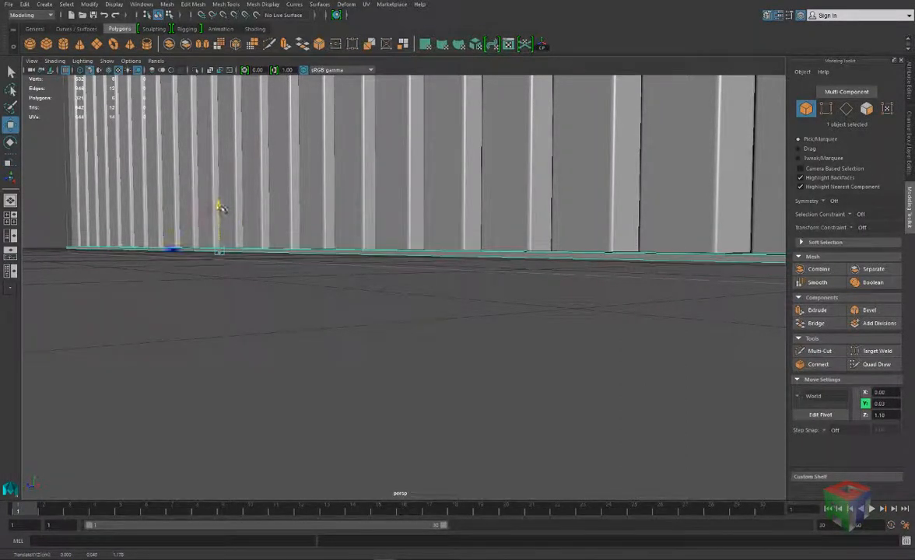
Try to snap the lower rail vertically to the panel's bottom edge in the front view, and undo the move.
key(space)
key(space)
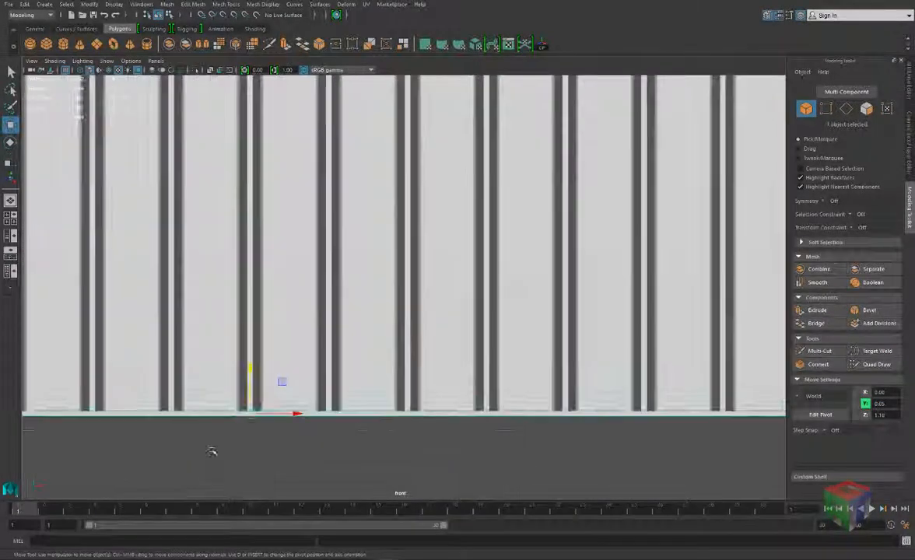
scroll(242, 418, up, 10)
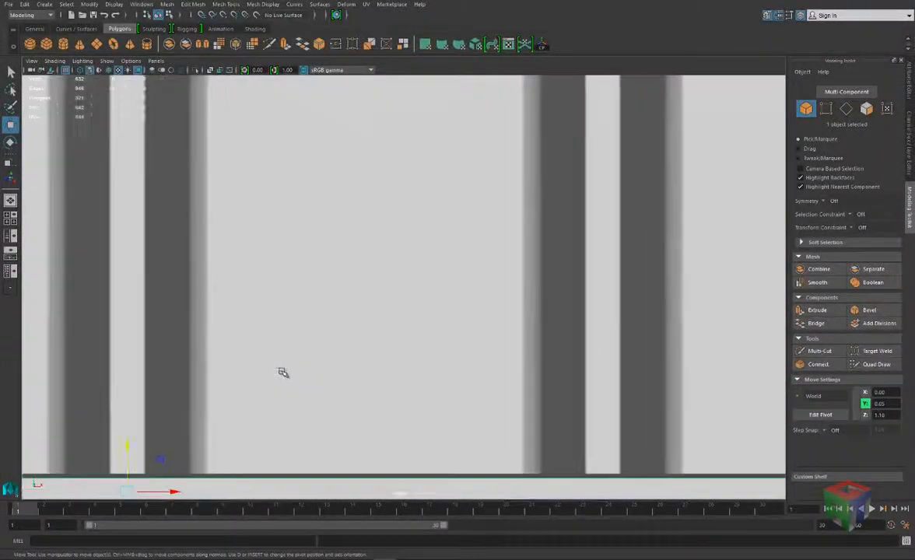
alt+middle_drag(262, 353, 446, 253)
scroll(367, 349, up, 2)
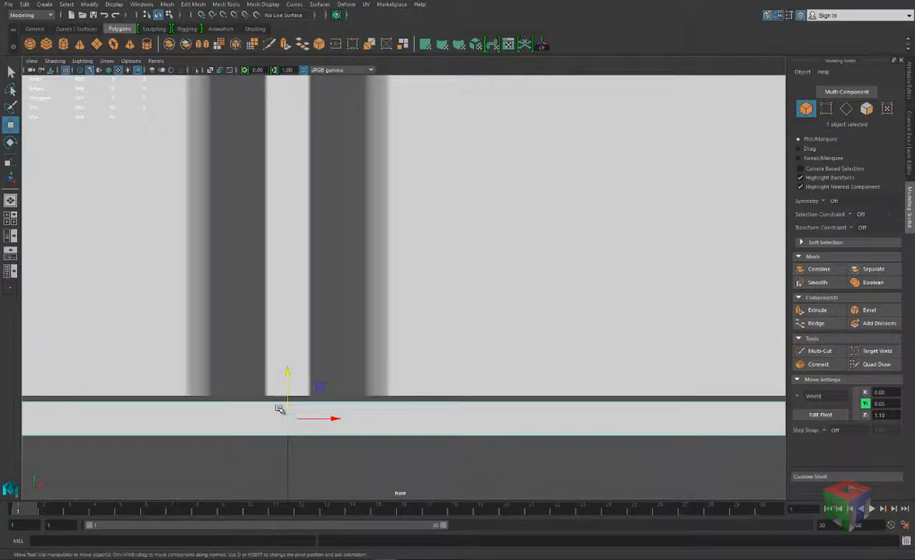
drag(287, 386, 288, 369)
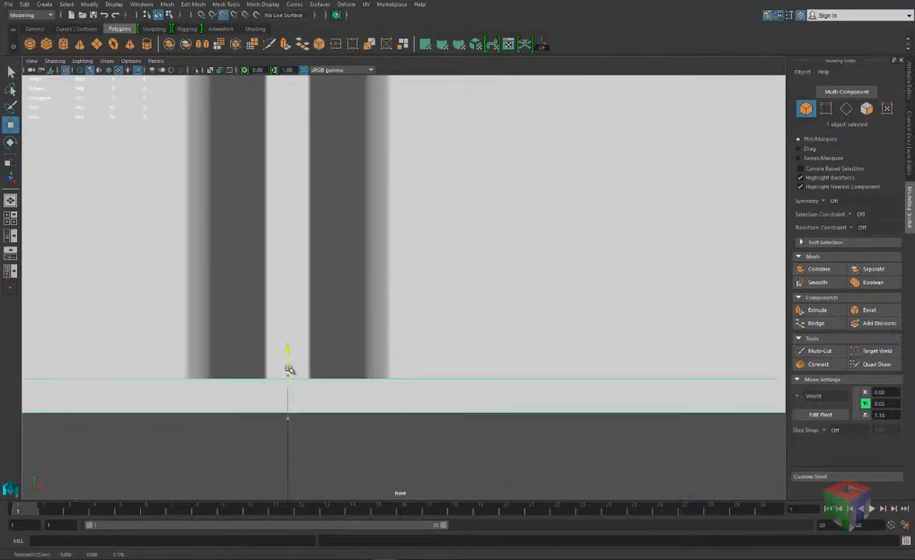
key(ctrl+z)
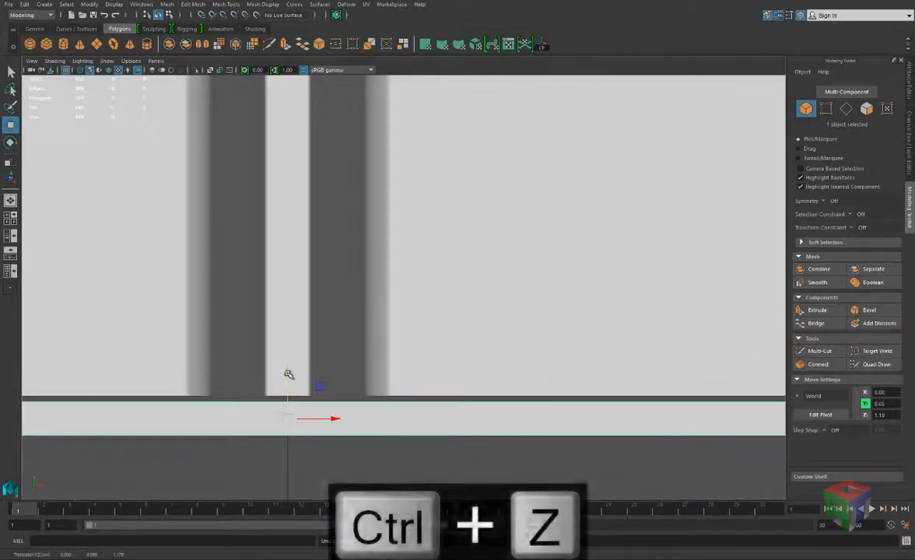
Try to snap the lower rail's pivot to the panel's bottom edge and move the rail from there, and undo both changes.
key(d)
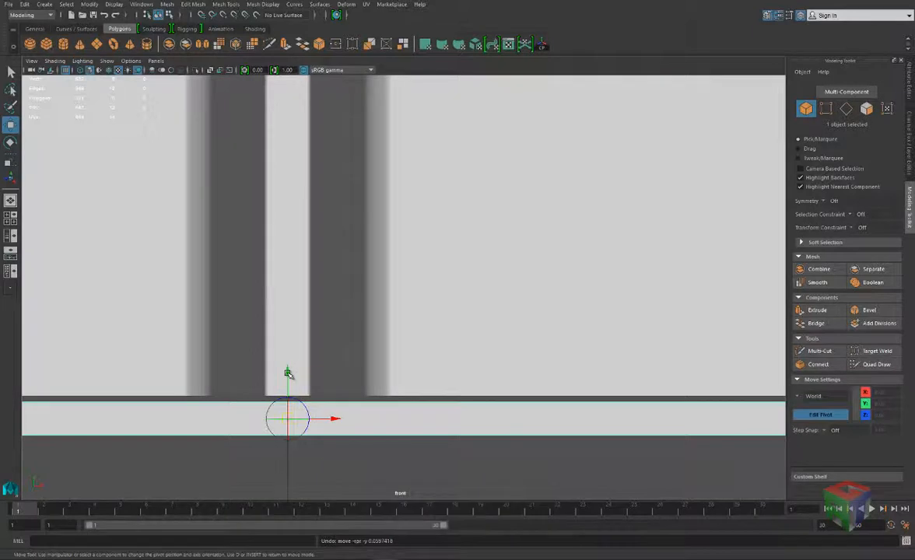
drag(288, 377, 289, 362)
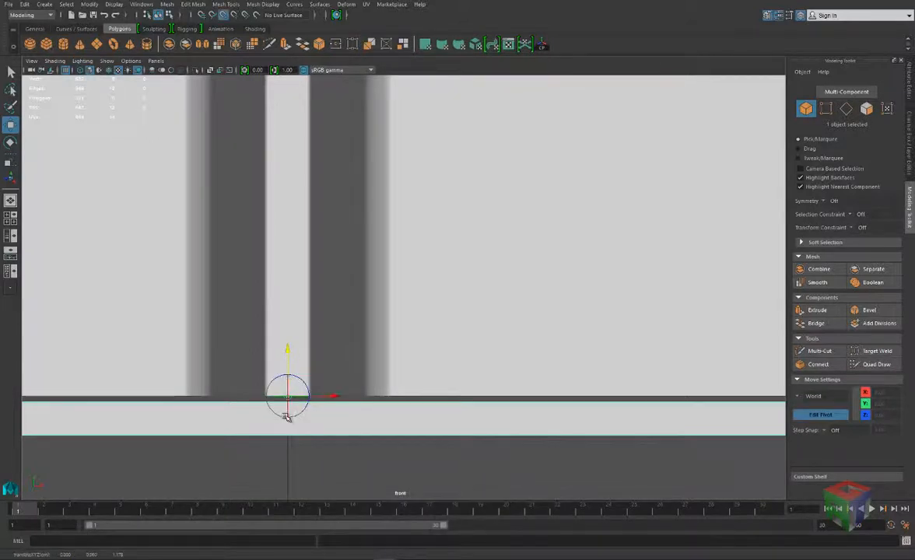
key(d)
drag(288, 353, 287, 356)
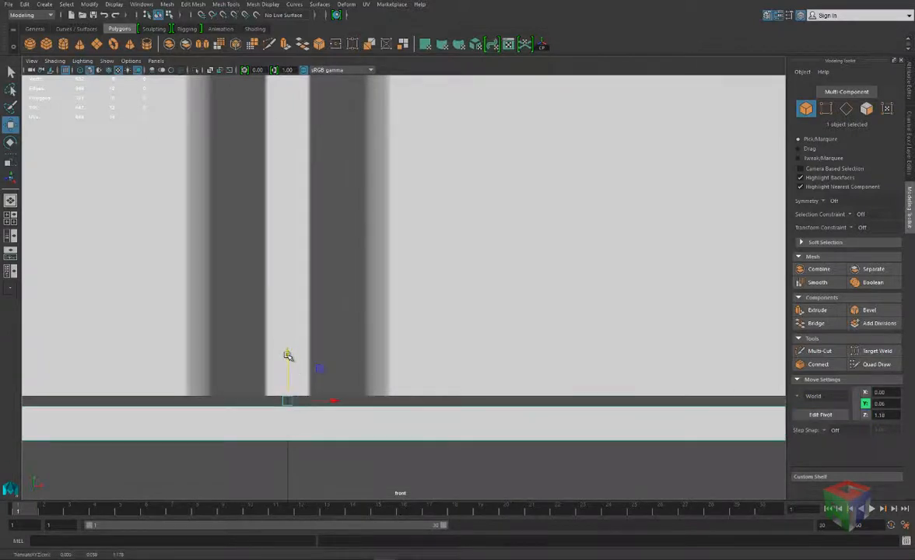
key(ctrl+z)
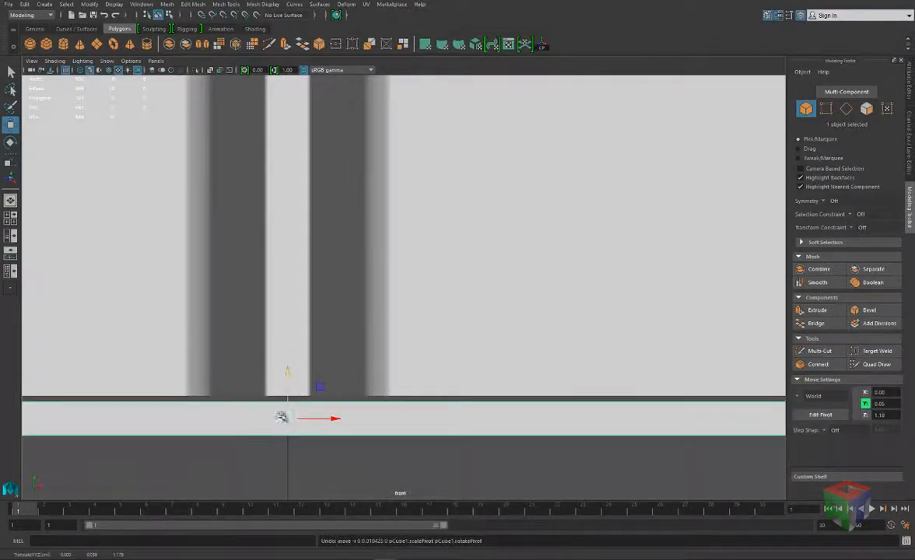
Try again to snap the lower rail's pivot vertically to the panel's bottom edge, undo it and return to the four-view layout.
scroll(292, 434, up, 5)
alt+middle_drag(298, 391, 403, 228)
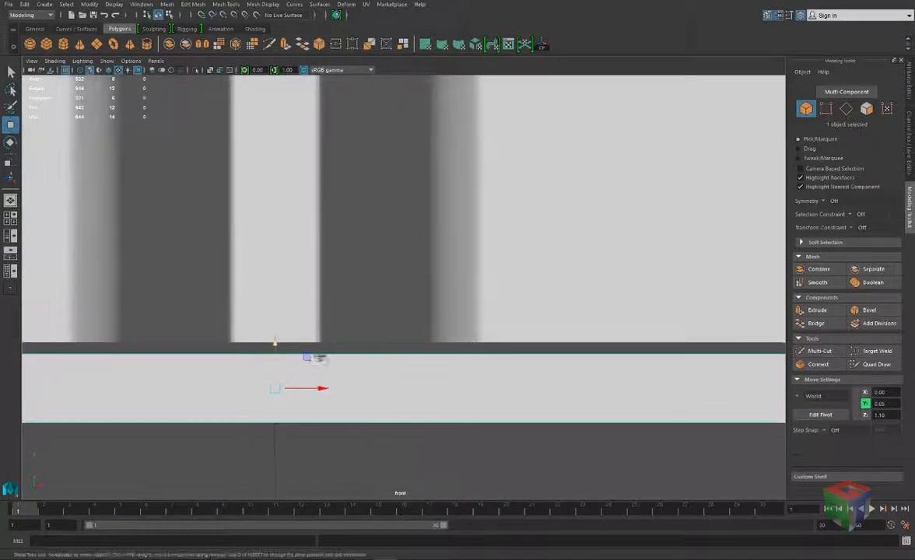
alt+middle_drag(319, 357, 349, 326)
scroll(349, 326, up, 6)
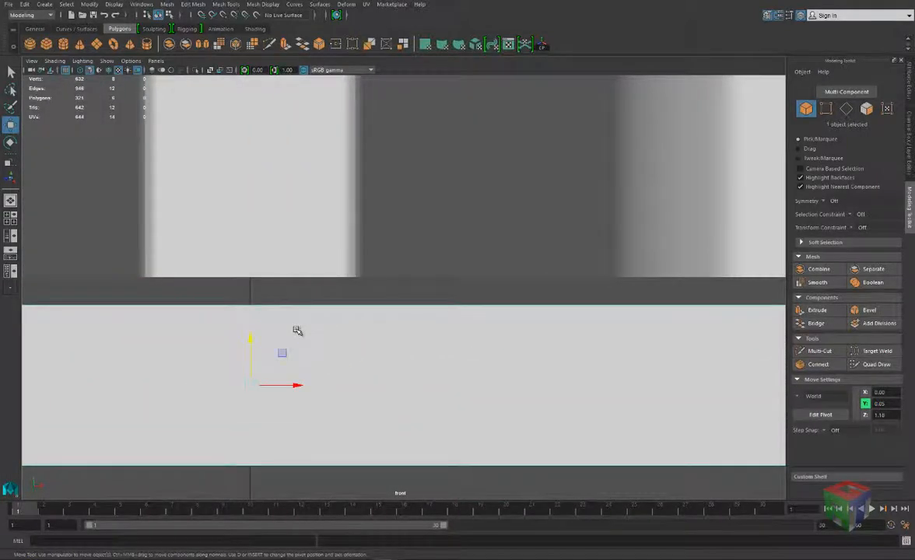
key(d)
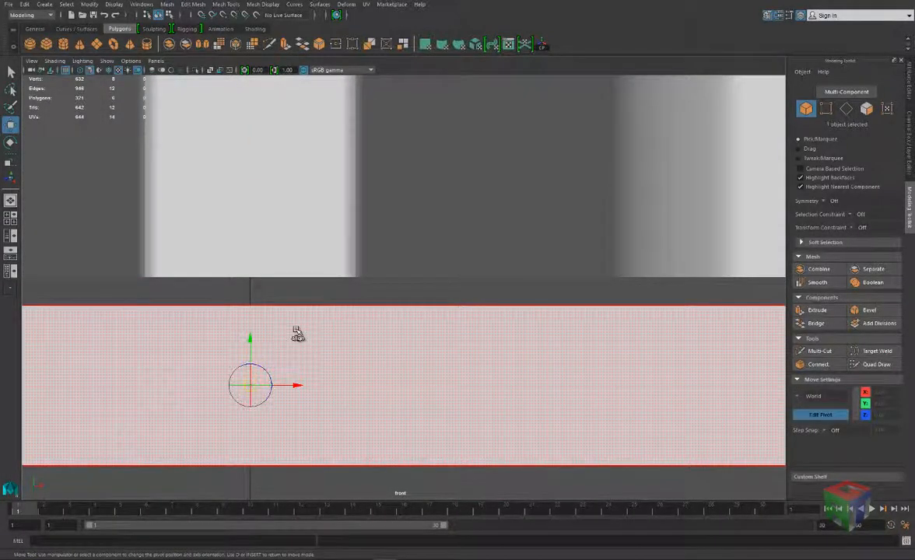
drag(251, 339, 256, 306)
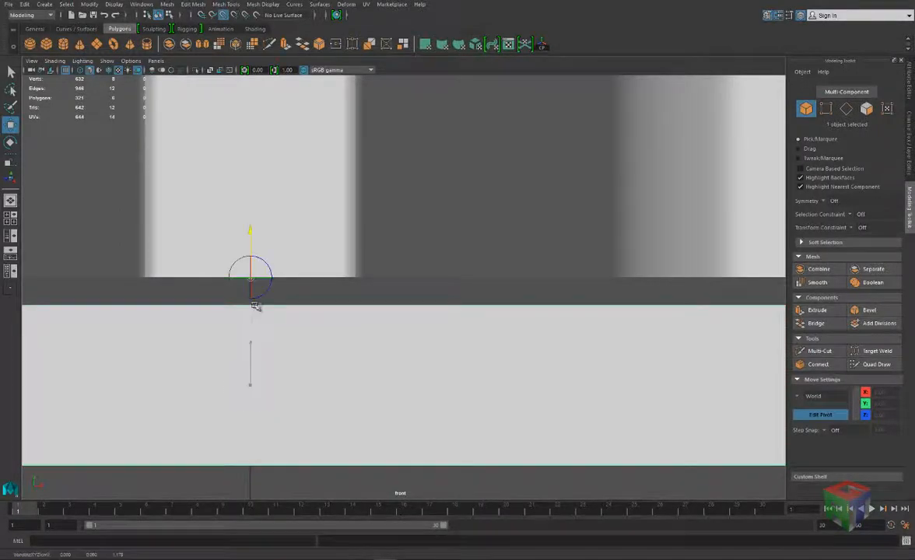
key(d)
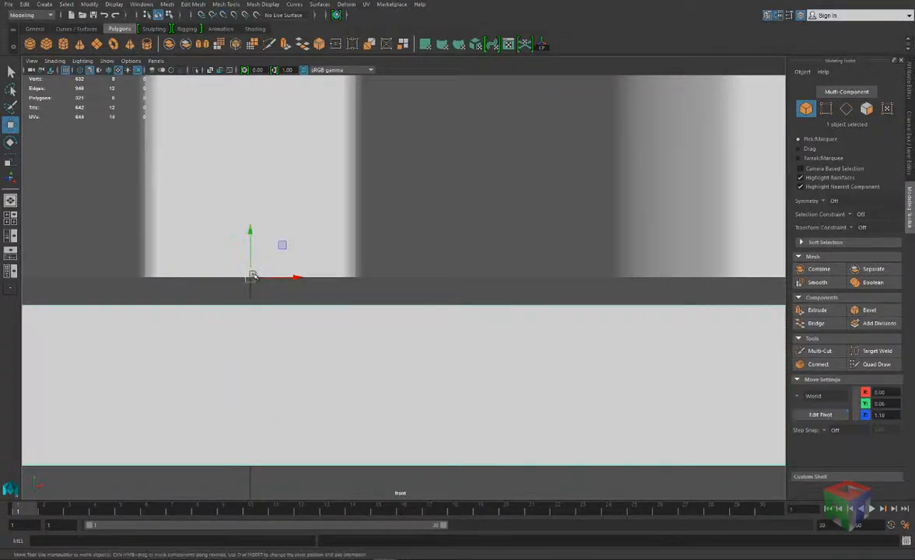
key(ctrl+z)
key(ctrl+z)
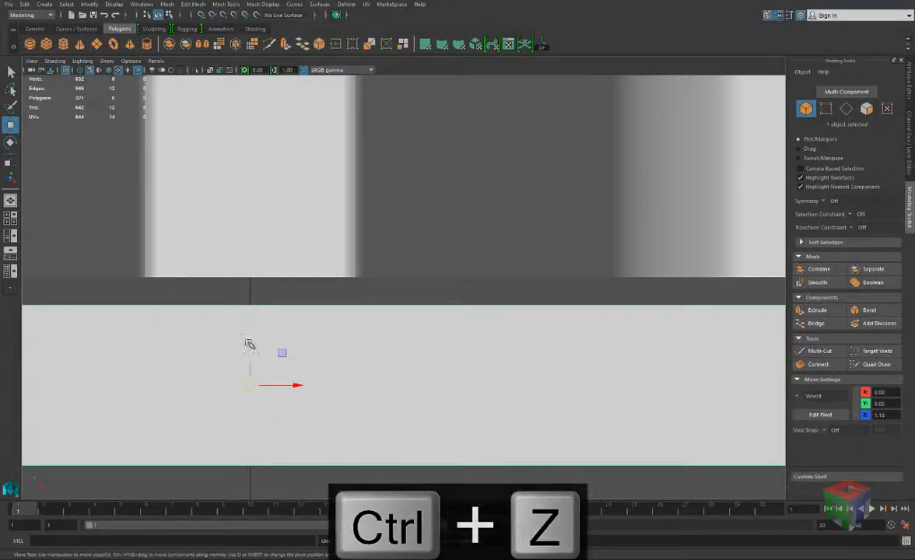
key(space)
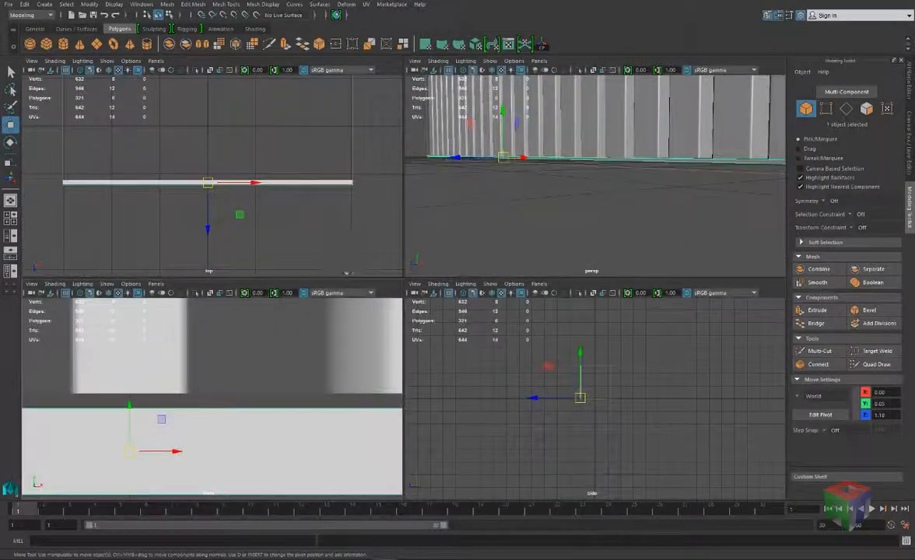
Raise the lower rail in the front view to meet the panel's bottom edge, and check the fit in perspective.
key(space)
key(space)
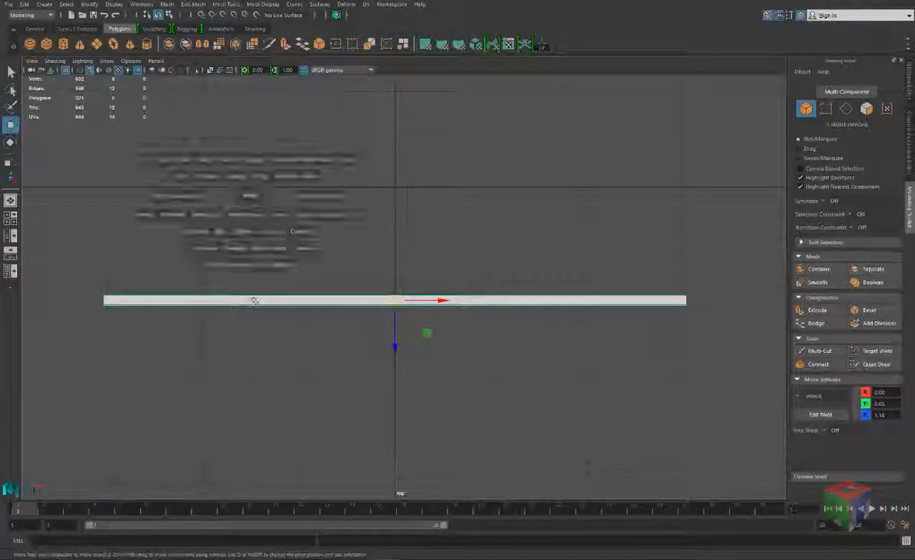
key(space)
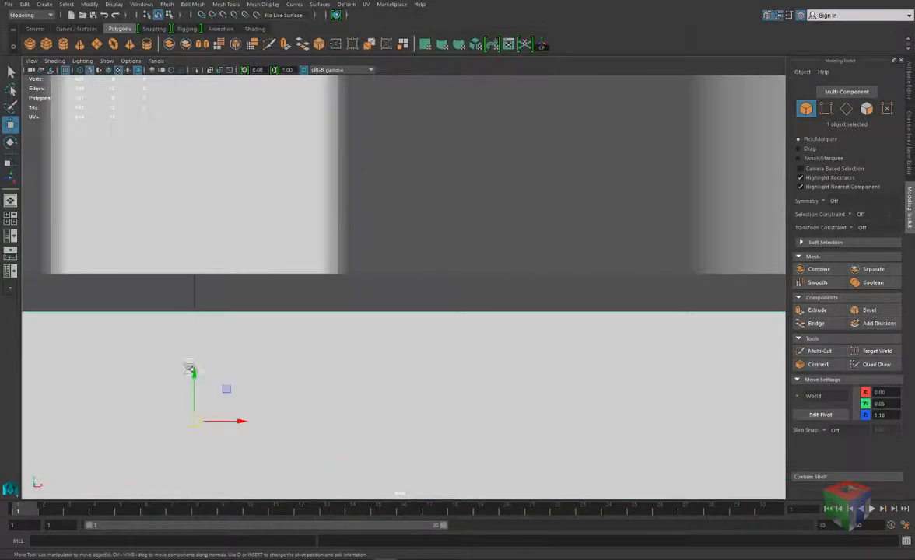
drag(192, 377, 197, 340)
key(space)
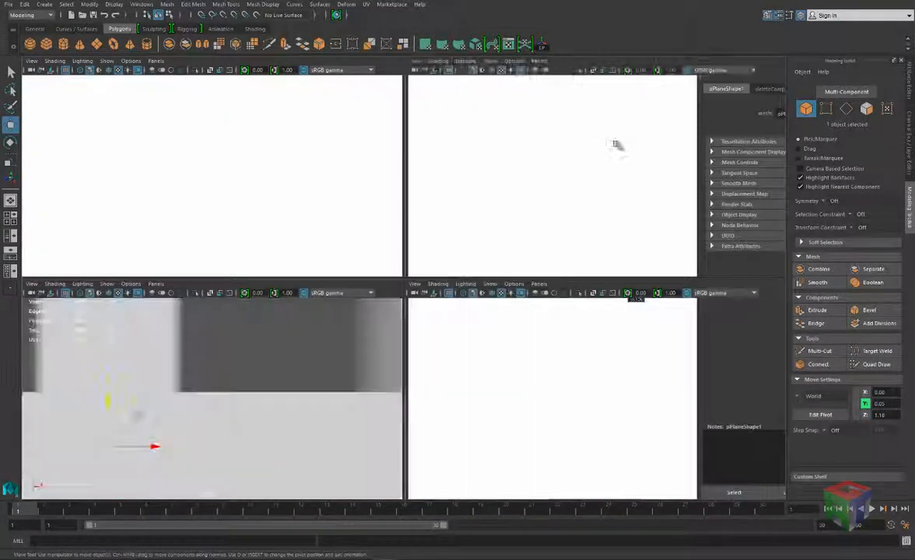
key(space)
alt+drag(567, 192, 448, 218)
click(427, 220)
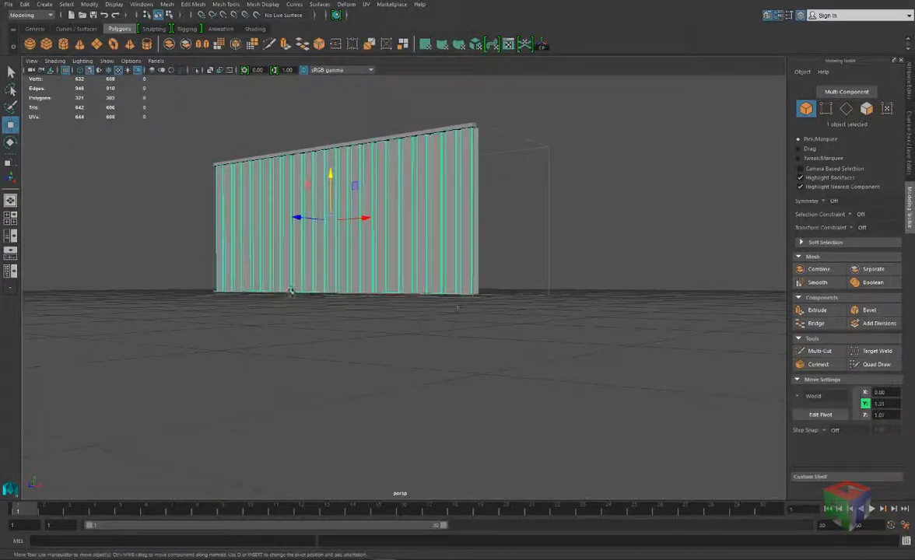
alt+right_drag(310, 268, 358, 267)
alt+middle_drag(325, 183, 324, 272)
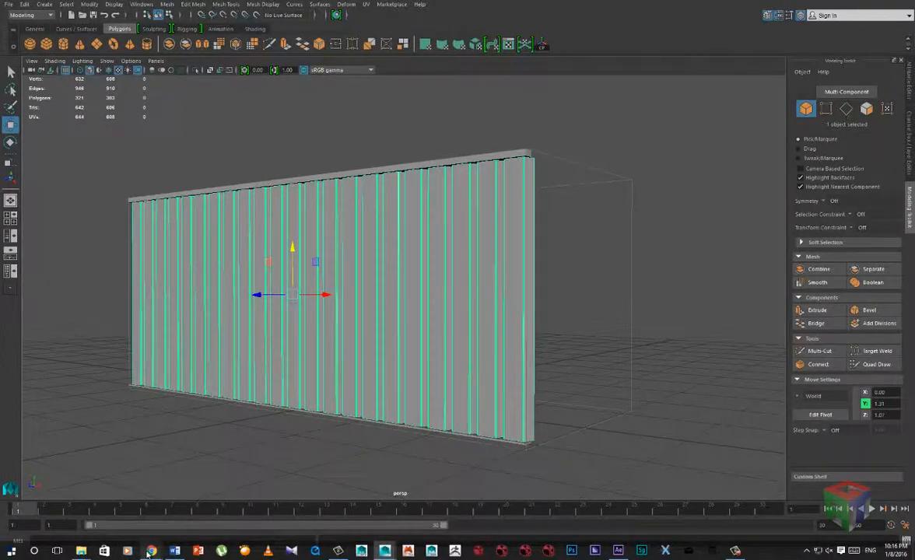
Switch to the browser, enlarge the green shipping container photo, examine its corner blocks and return to Maya.
mouse_move(152, 549)
click(256, 506)
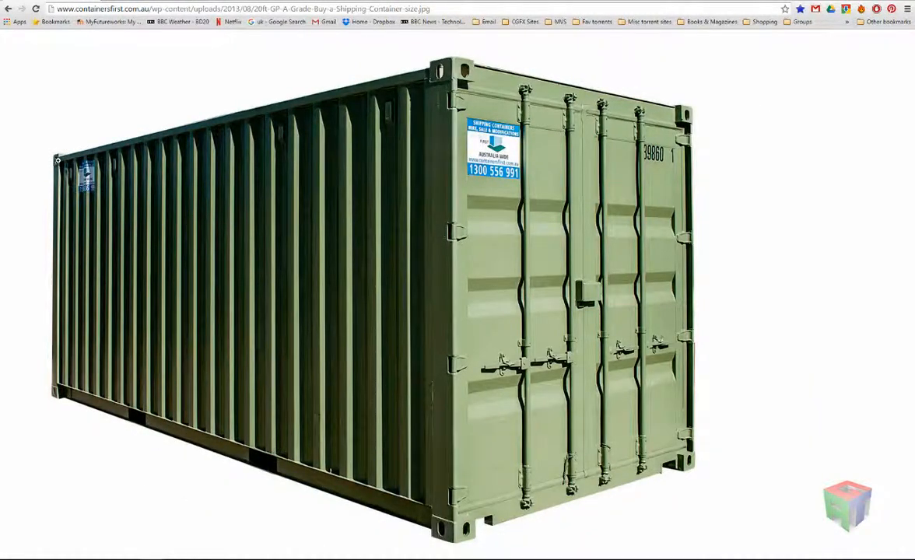
click(82, 86)
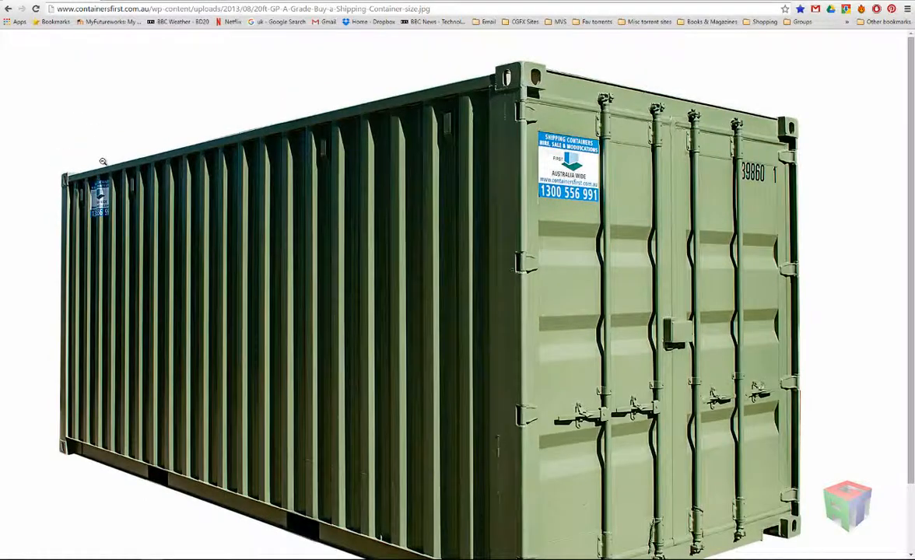
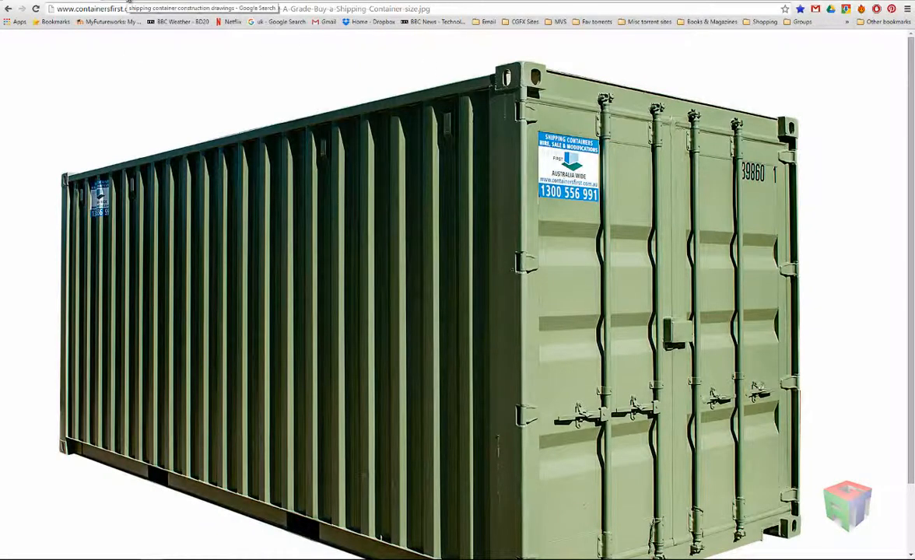
mouse_move(349, 554)
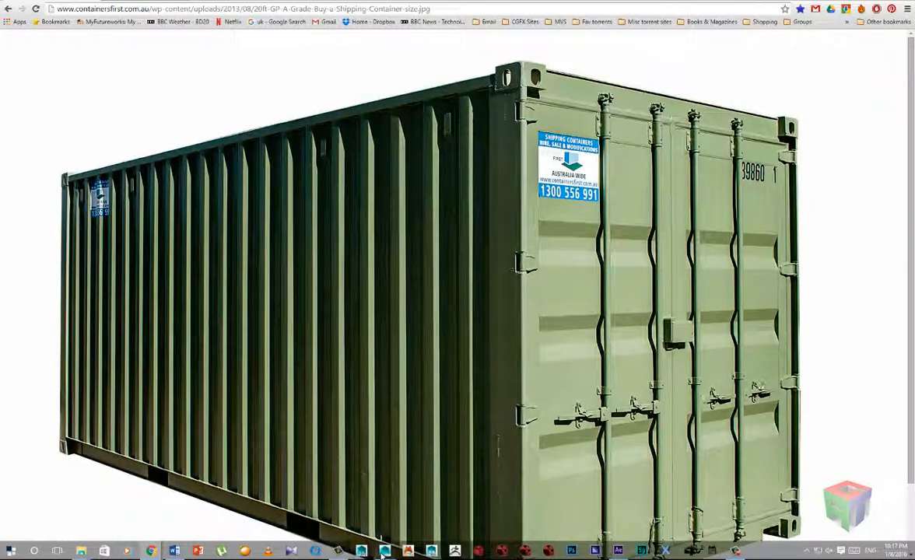
mouse_move(382, 554)
click(450, 486)
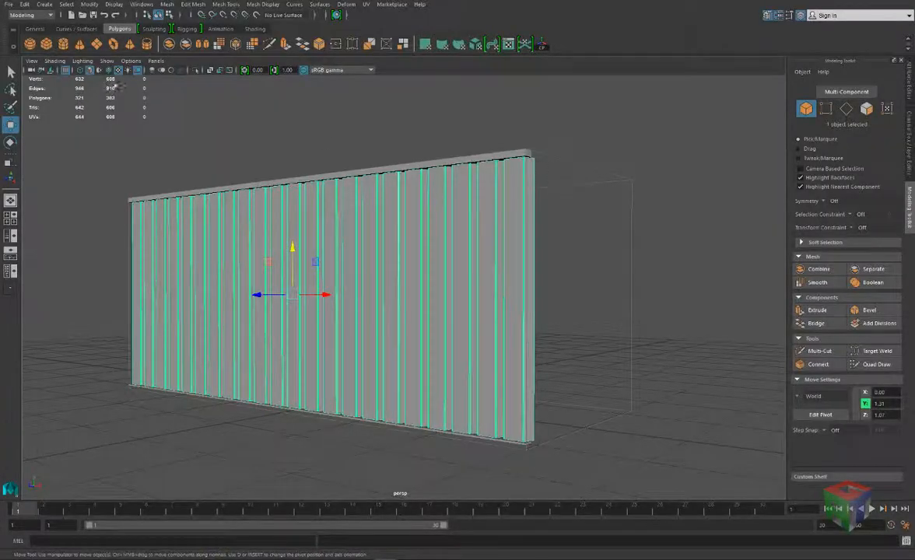
Create a polygon cube and move it out in front of the side panel to about Z 2.77.
click(47, 44)
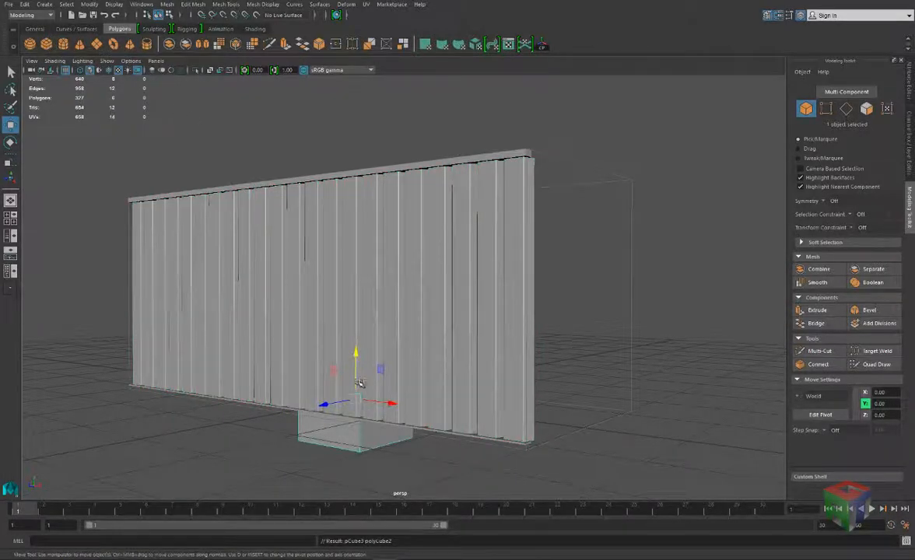
drag(324, 405, 122, 440)
alt+middle_drag(257, 444, 319, 374)
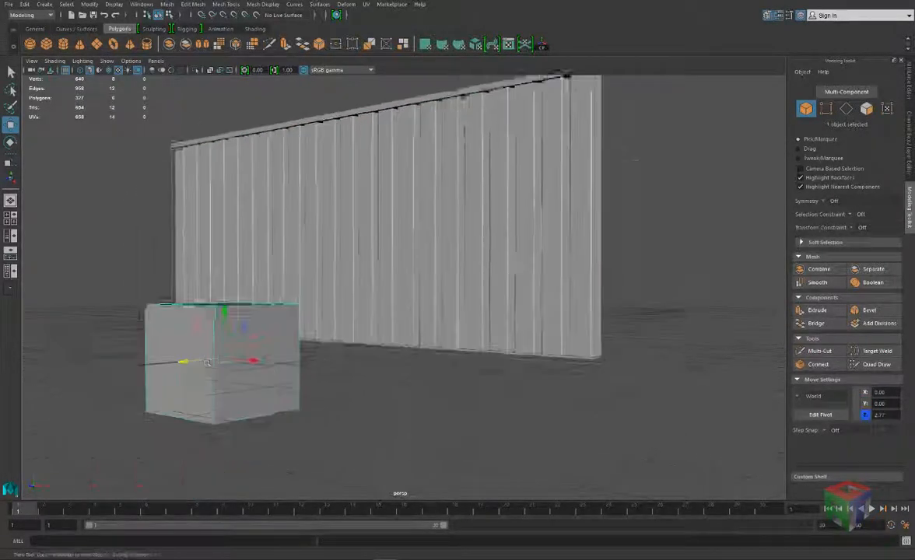
alt+right_drag(319, 373, 339, 337)
alt+drag(339, 337, 307, 335)
alt+right_drag(306, 335, 347, 361)
alt+drag(347, 361, 366, 372)
alt+middle_drag(366, 372, 355, 318)
alt+right_drag(356, 319, 331, 303)
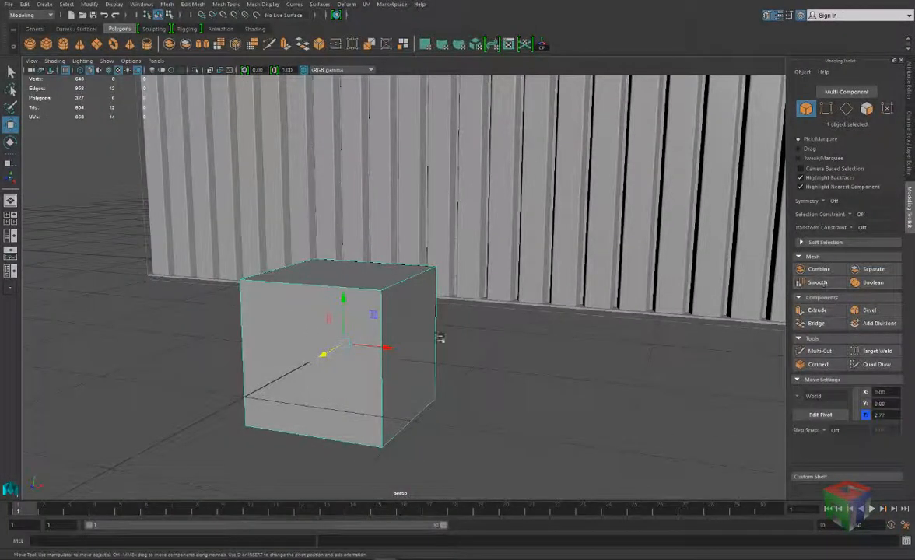
Undo a trial bevel of the whole cube and set its width, height and depth subdivisions to 4.
click(869, 310)
key(ctrl+z)
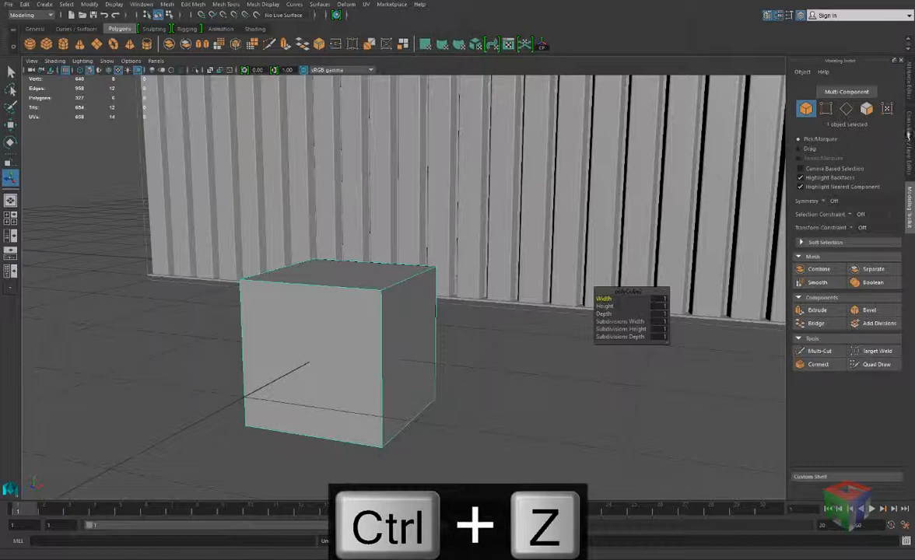
click(909, 136)
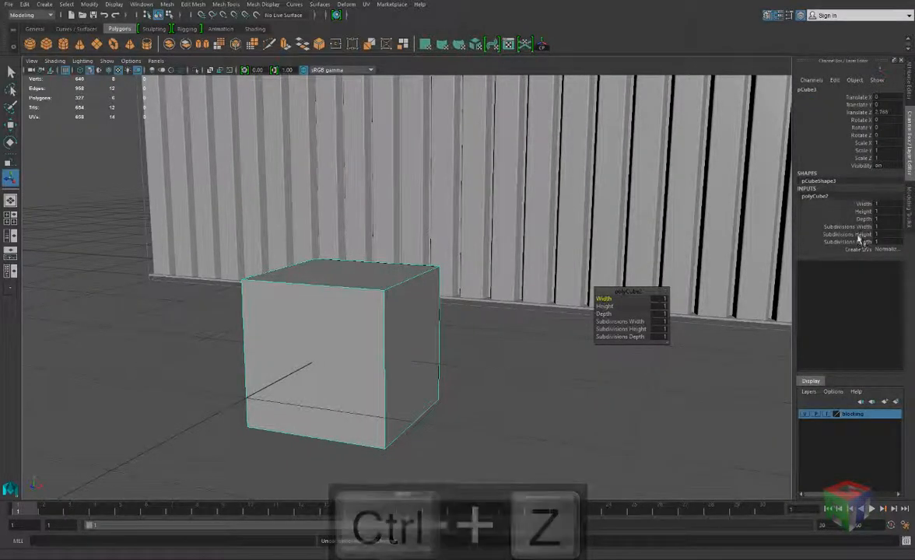
drag(863, 227, 860, 248)
mouse_move(607, 331)
middle_down()
mouse_move(604, 322)
mouse_move(620, 323)
middle_up()
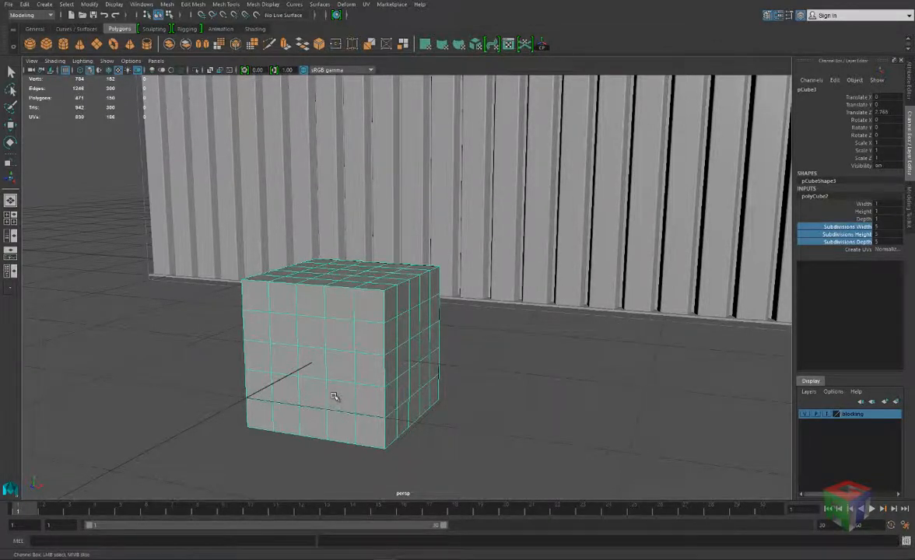
alt+drag(363, 388, 667, 287)
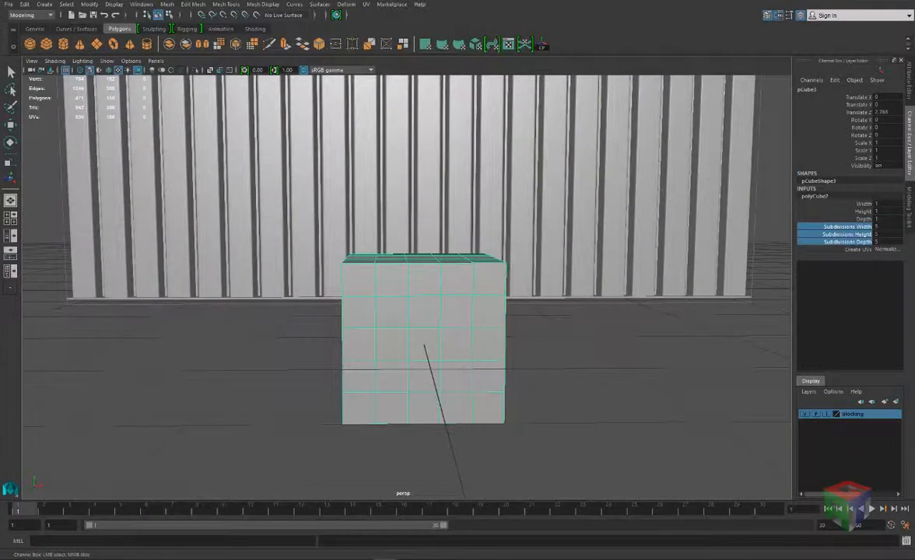
middle_drag(614, 355, 608, 355)
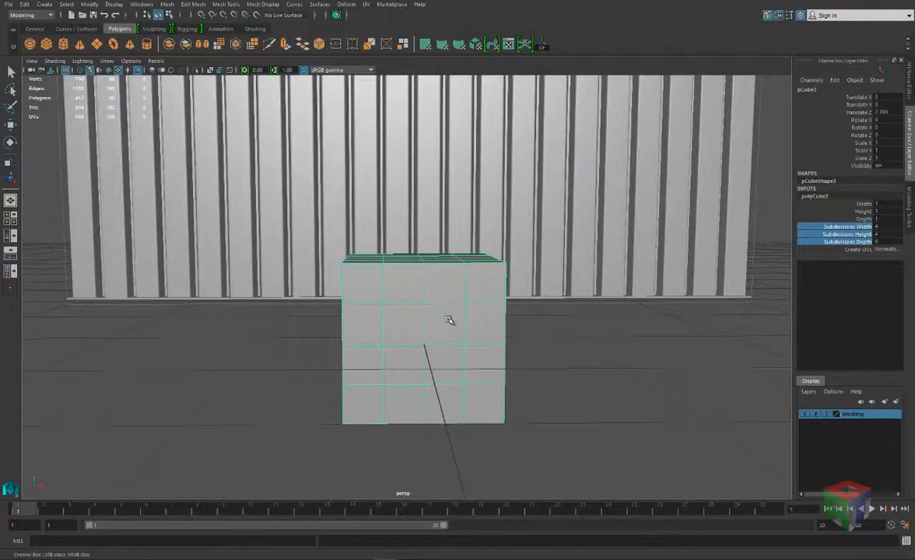
Select all the outer border edges of the cube, including those on its far side and underside.
alt+drag(448, 320, 398, 323)
right_drag(398, 308, 397, 281)
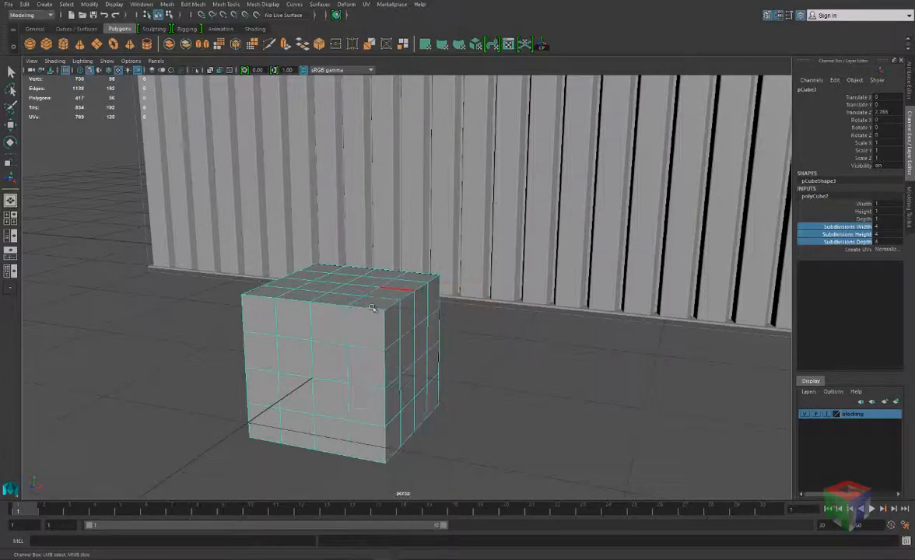
click(371, 308)
key(t)
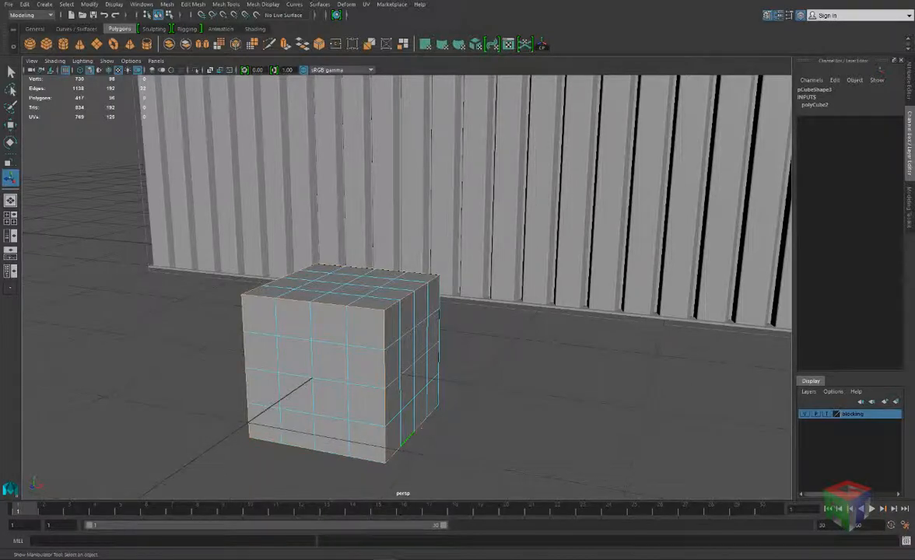
alt+drag(439, 385, 336, 379)
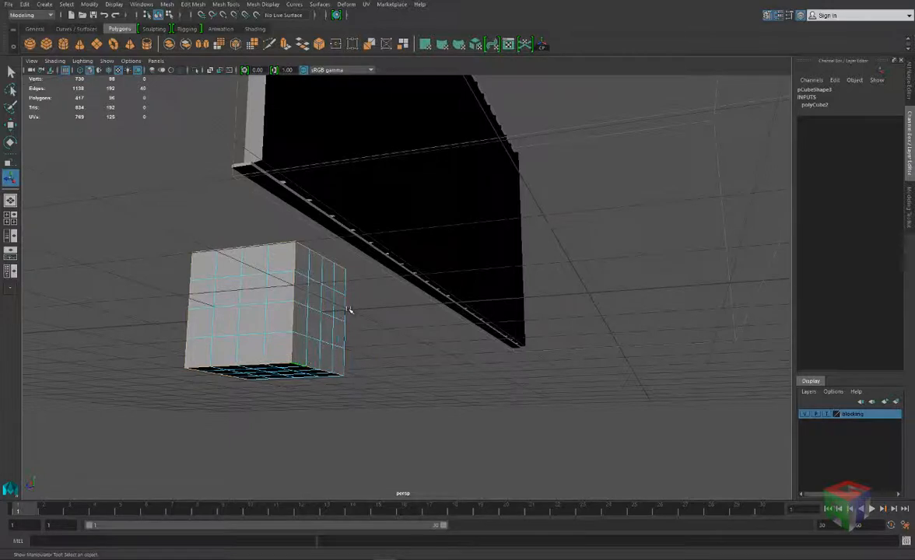
alt+drag(339, 324, 436, 374)
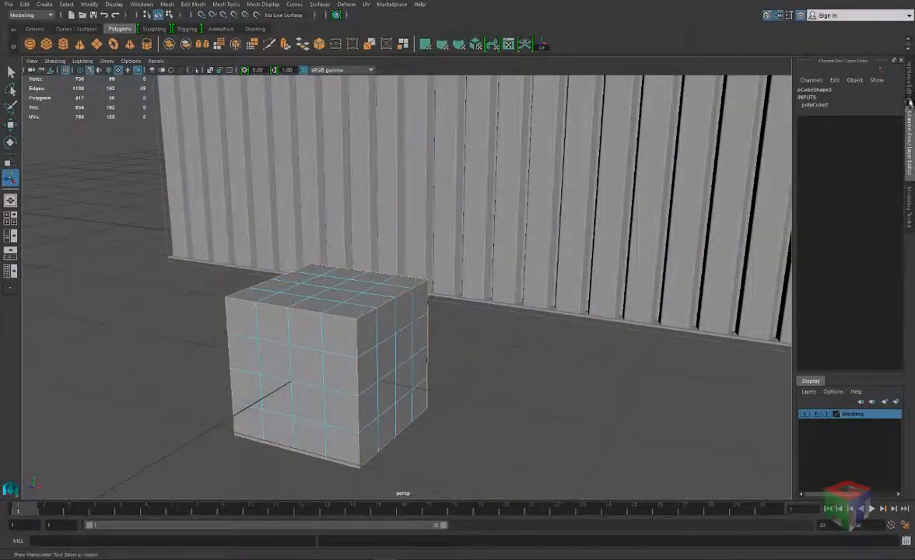
Bevel the cube's outer edges with a fraction of 0.3 and 3 segments, and return to object mode.
click(908, 204)
click(854, 302)
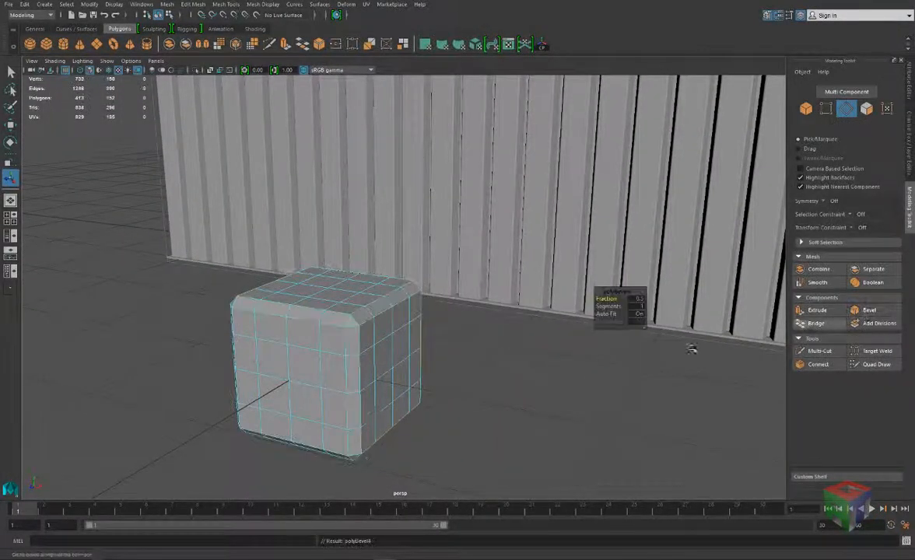
mouse_move(616, 299)
mouse_down()
mouse_move(605, 299)
mouse_move(619, 314)
mouse_up()
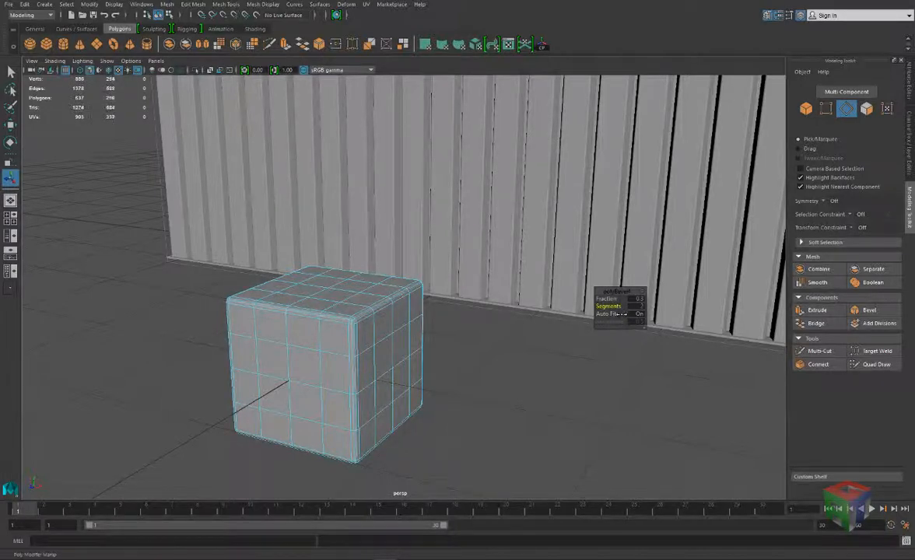
alt+drag(375, 290, 414, 280)
right_drag(409, 280, 455, 264)
click(462, 321)
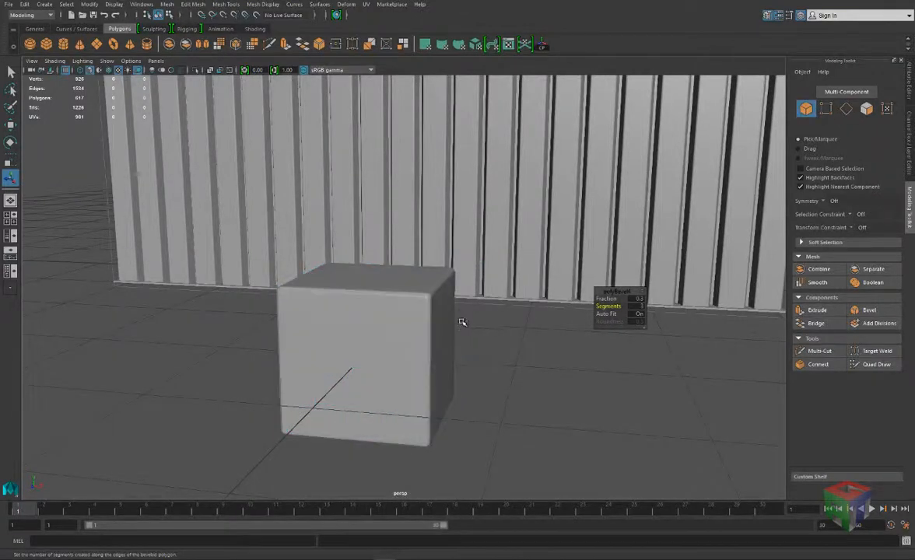
Select the beveled cube, view its front face and examine the corner block openings in the browser's container photo.
mouse_move(462, 321)
alt+mouse_down()
mouse_move(502, 341)
mouse_move(498, 347)
mouse_move(465, 311)
alt+mouse_up()
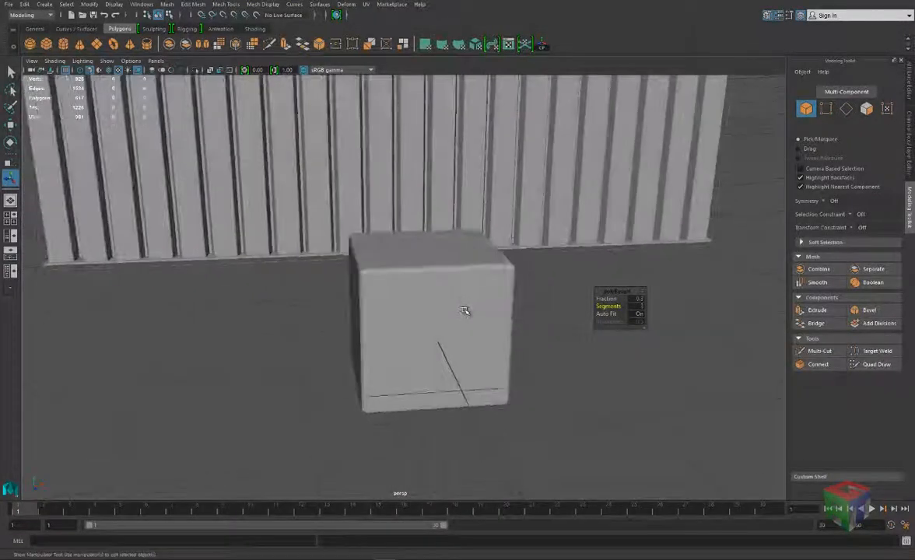
scroll(464, 311, up, 3)
scroll(444, 302, up, 2)
click(437, 297)
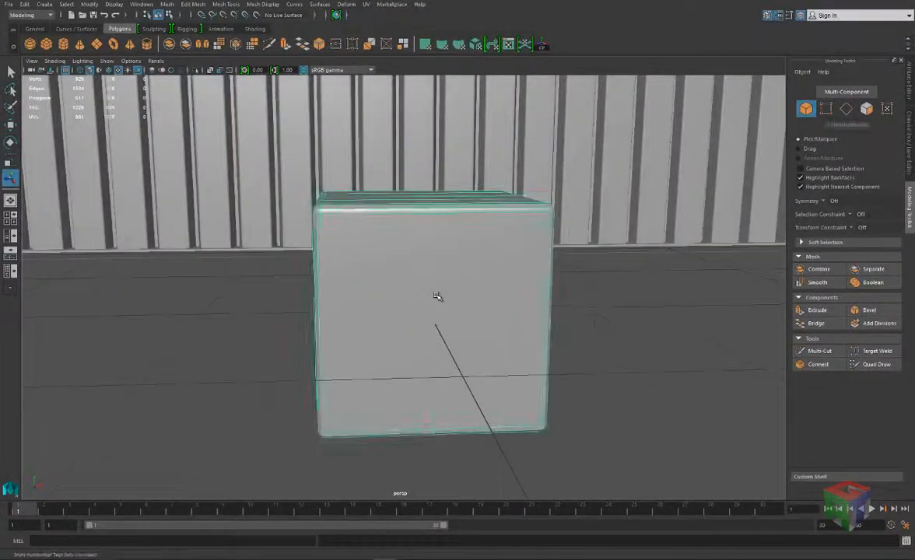
mouse_move(429, 288)
alt+mouse_down()
mouse_move(416, 285)
mouse_move(424, 291)
alt+mouse_up()
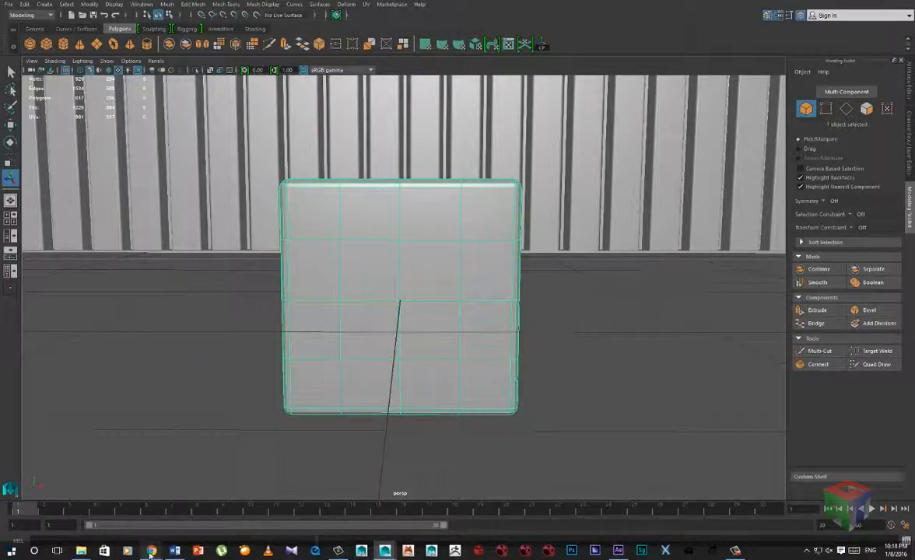
mouse_move(151, 552)
click(270, 504)
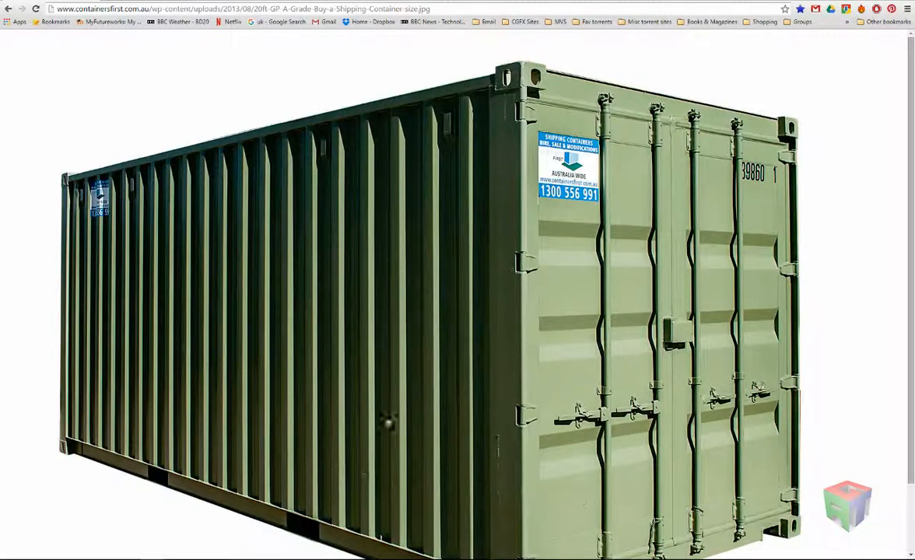
mouse_move(374, 550)
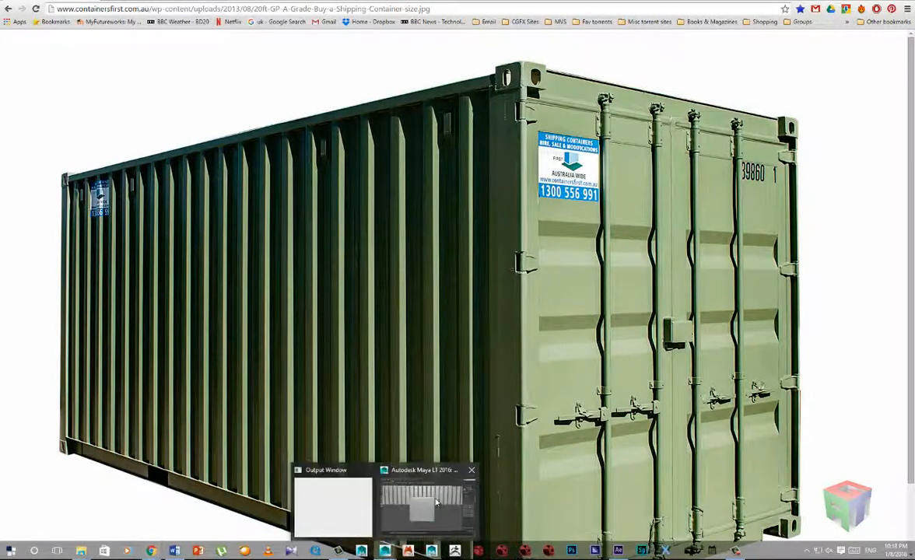
click(429, 494)
Raise the vertex directly above the centre of the cube's front face slightly to form a peaked upper outline.
right_drag(419, 305, 417, 280)
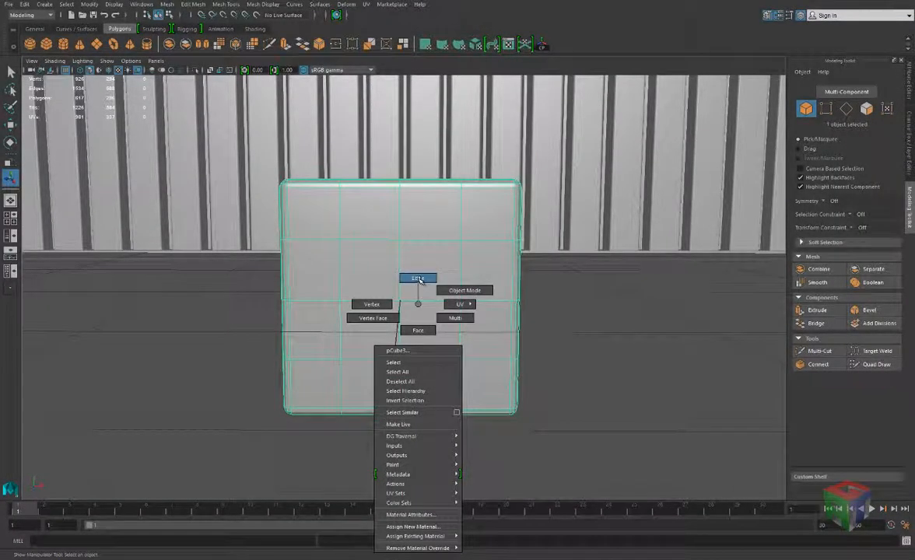
right_drag(390, 294, 372, 301)
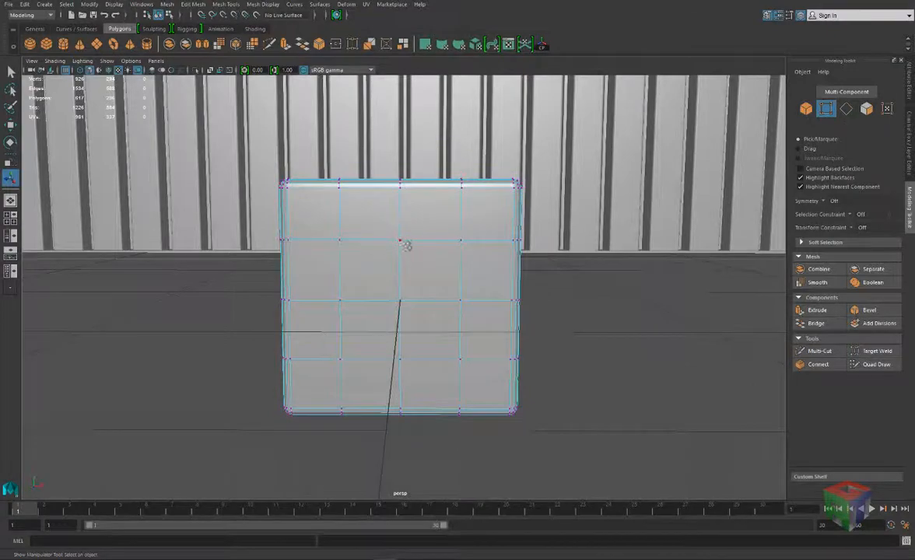
alt+drag(409, 250, 473, 282)
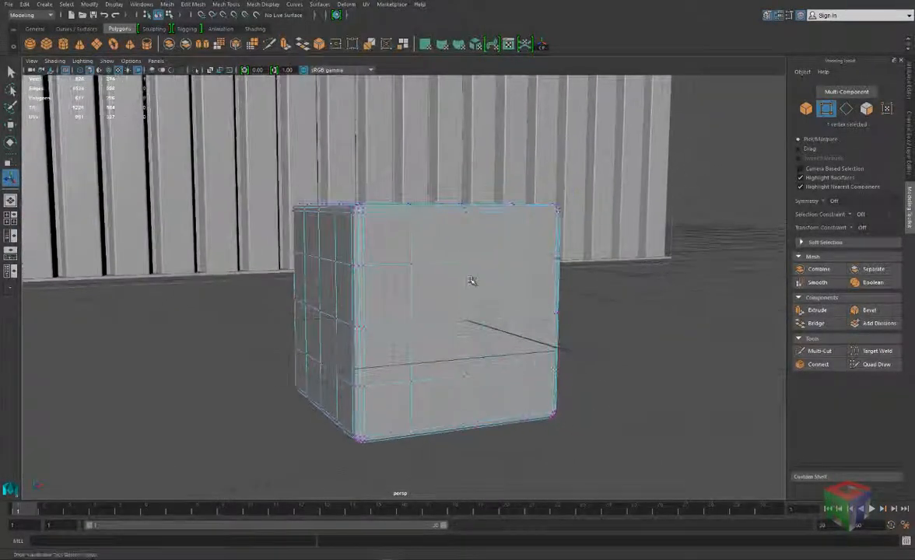
click(465, 263)
key(w)
drag(469, 217, 465, 202)
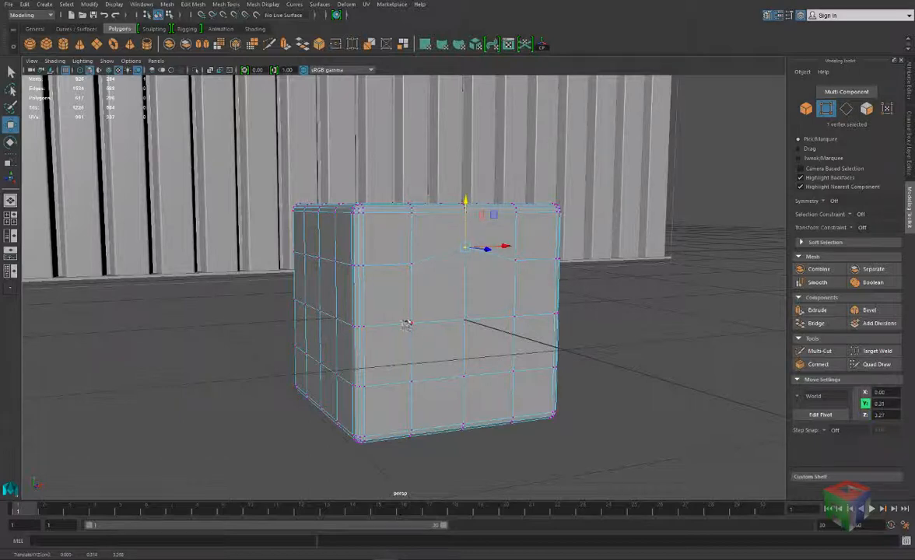
Undo the stray vertex moves and lower the single vertex directly below the front face's centre slightly.
click(461, 371)
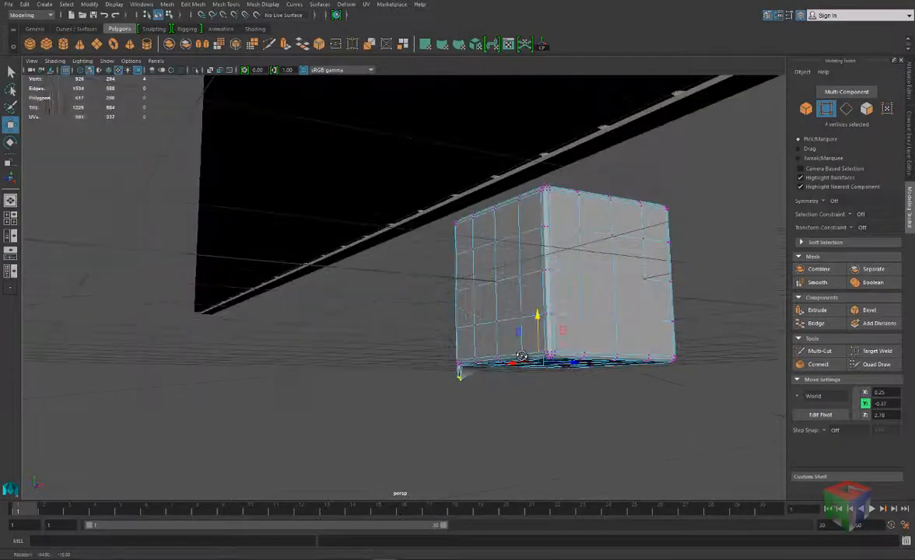
key(ctrl+z)
drag(431, 349, 374, 381)
key(ctrl+z)
drag(515, 306, 510, 327)
Scale the two vertices flanking the front face's lower centre vertex closer together and raise them slightly.
drag(455, 345, 473, 361)
shift+drag(566, 358, 546, 337)
alt+drag(465, 362, 567, 362)
alt+drag(585, 425, 479, 352)
key(e)
key(r)
key(w)
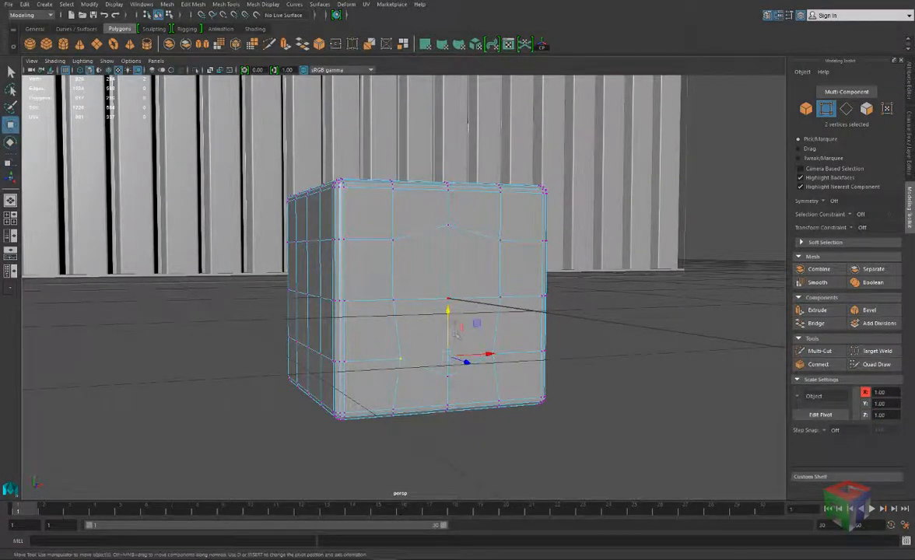
drag(449, 312, 447, 302)
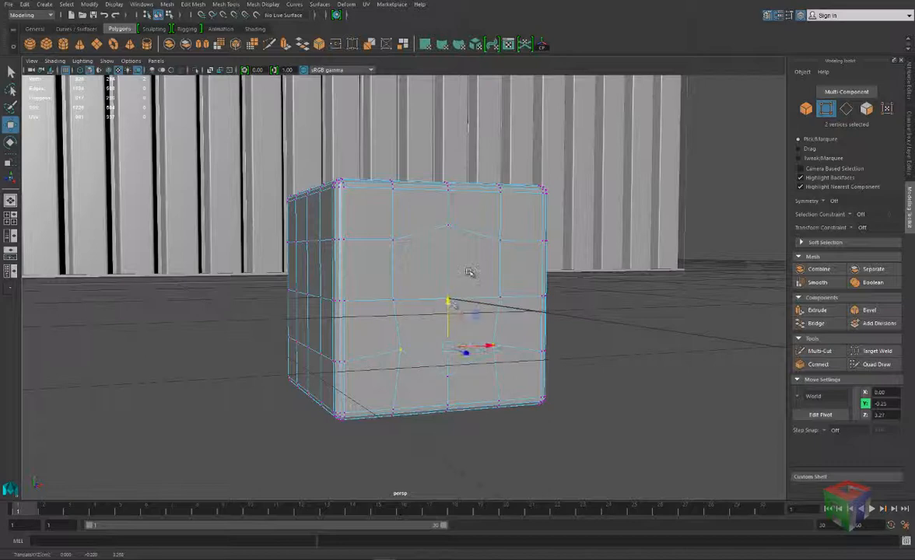
Delete the four reshaped central faces of the cube's front side to cut a shield-shaped opening.
right_drag(468, 269, 471, 297)
click(478, 279)
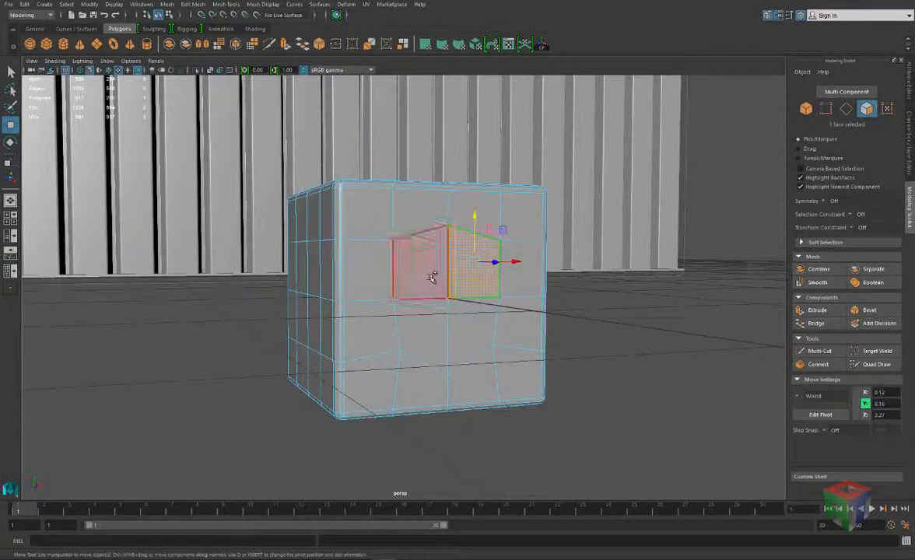
shift+click(431, 278)
shift+click(427, 332)
shift+click(465, 336)
key(Delete)
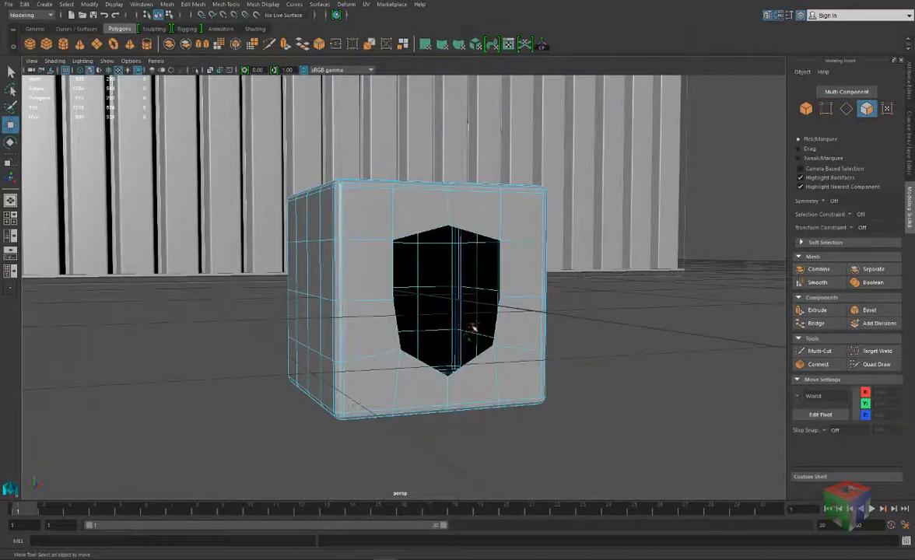
Select the complete loop of border edges around the shield-shaped opening.
alt+drag(454, 292, 329, 223)
right_drag(329, 222, 328, 201)
click(303, 249)
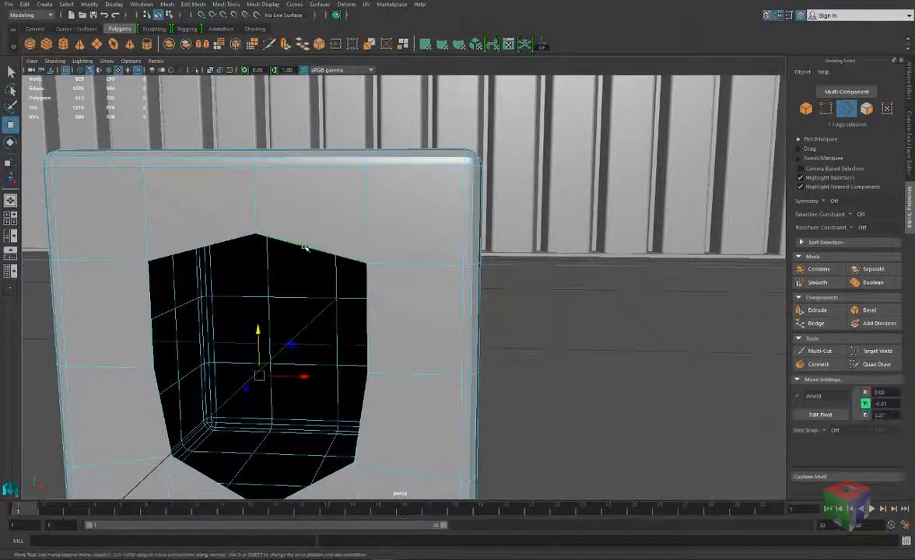
alt+drag(388, 327, 412, 323)
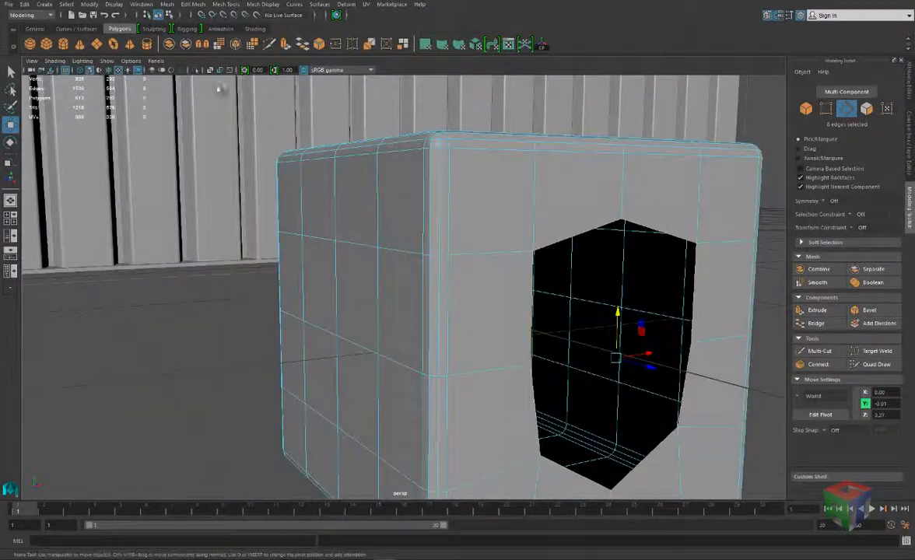
Extrude the border edges of the cube's front hole with a thickness of -0.1 to give the opening an inner wall.
click(285, 44)
alt+drag(599, 461, 628, 337)
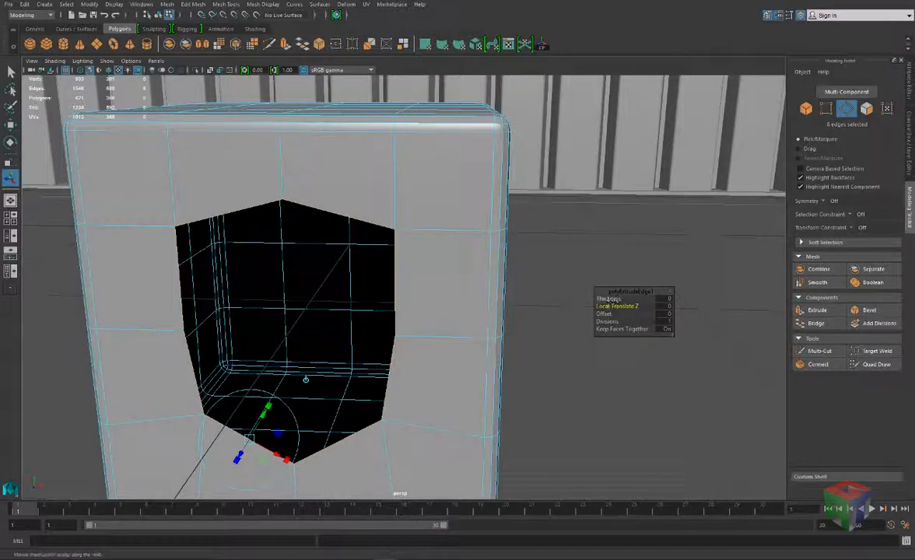
mouse_move(613, 301)
mouse_down()
mouse_move(601, 300)
mouse_move(614, 299)
mouse_up()
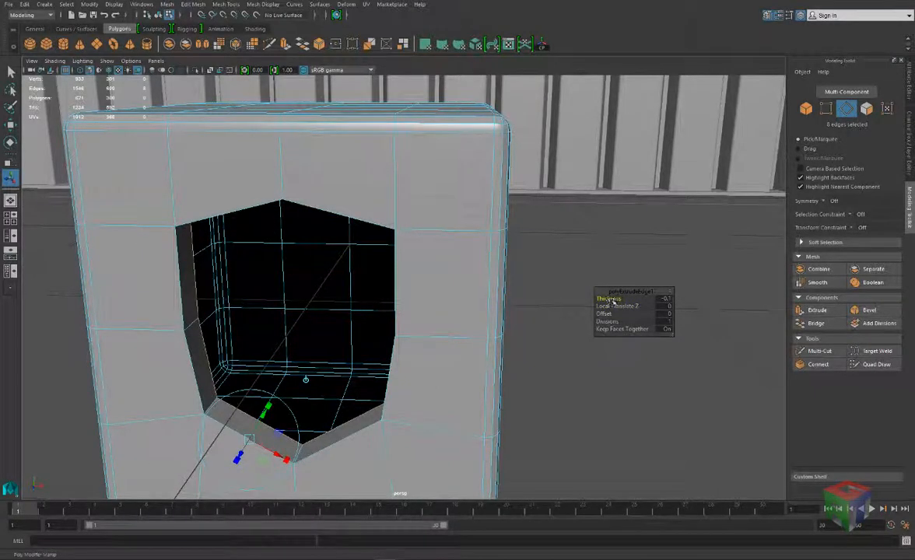
Bevel the outer rim edges of the front hole with a fraction of 0.1 and 2 segments.
alt+middle_drag(324, 387, 339, 354)
right_drag(165, 233, 171, 210)
click(203, 220)
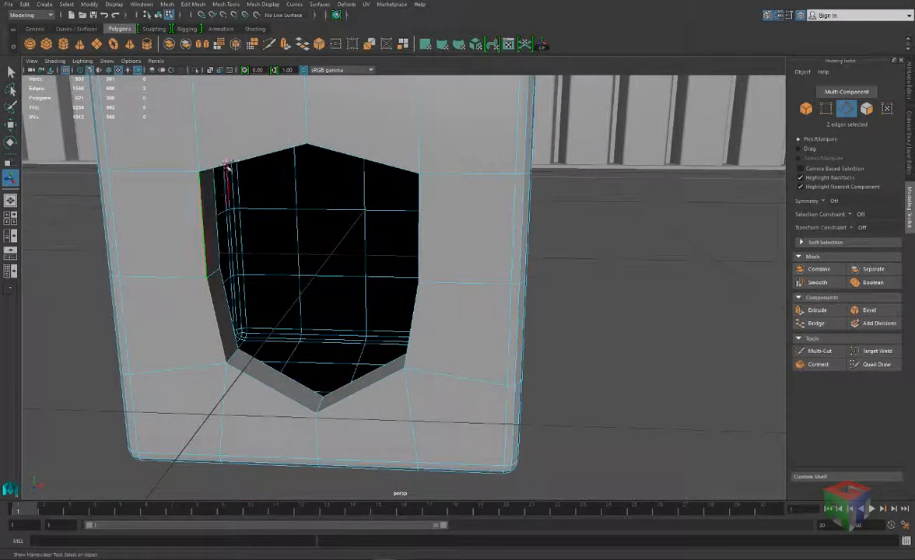
shift+double_click(422, 252)
shift+click(372, 381)
click(866, 310)
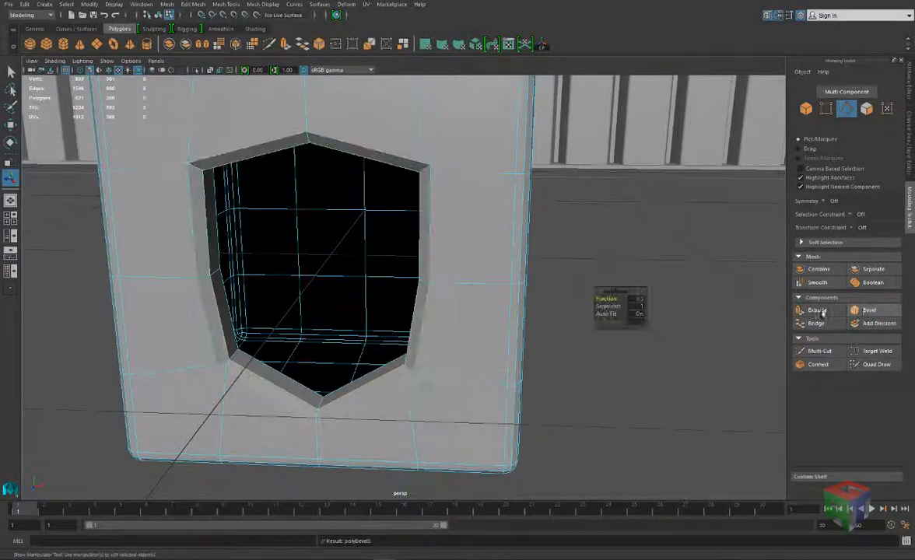
mouse_move(611, 300)
mouse_down()
mouse_move(600, 299)
mouse_move(608, 306)
mouse_up()
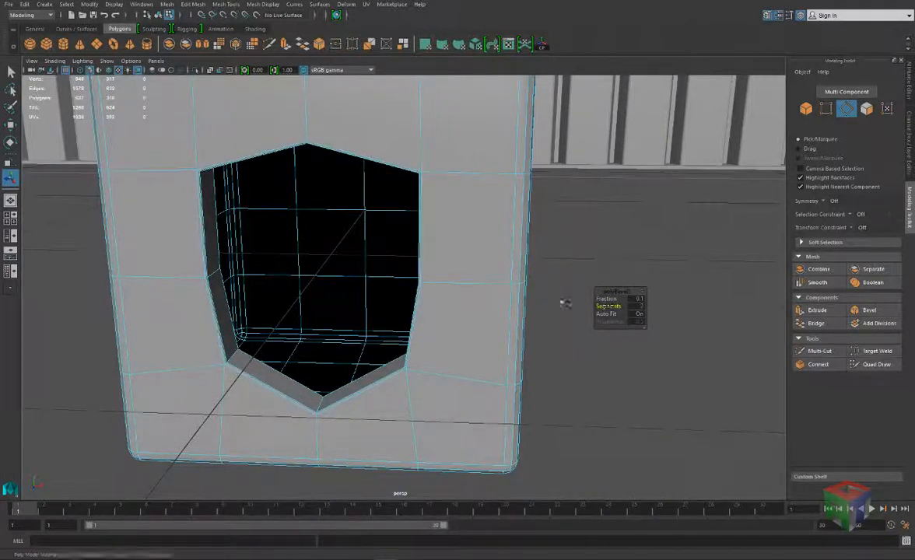
Preview the cube smoothed, inspect the rounded hole from several sides, and return to the unsmoothed display.
key(3)
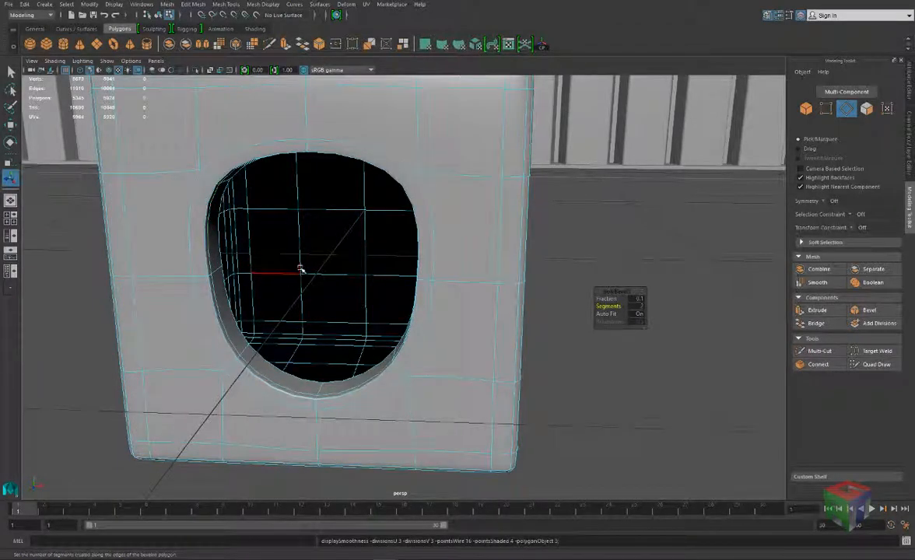
alt+drag(300, 269, 341, 227)
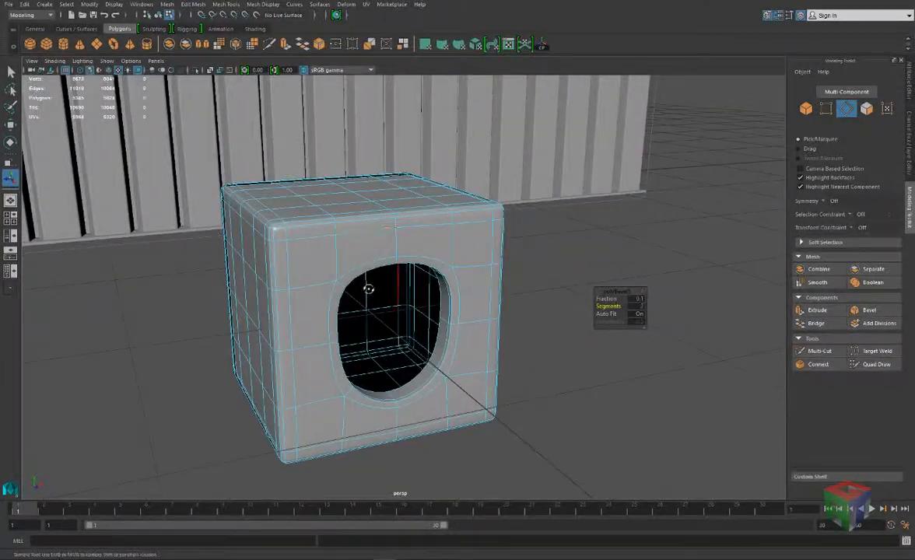
alt+drag(368, 289, 323, 282)
key(ctrl+z)
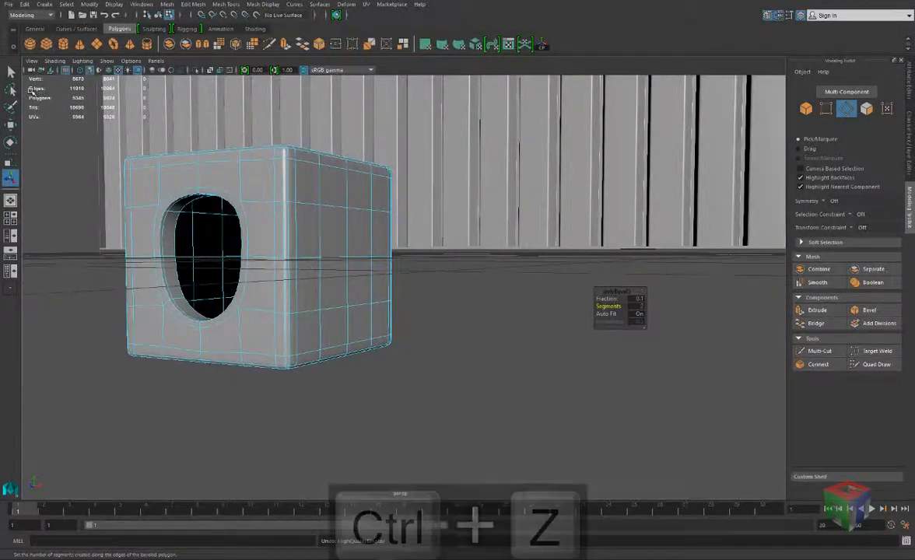
key(1)
alt+drag(120, 190, 233, 251)
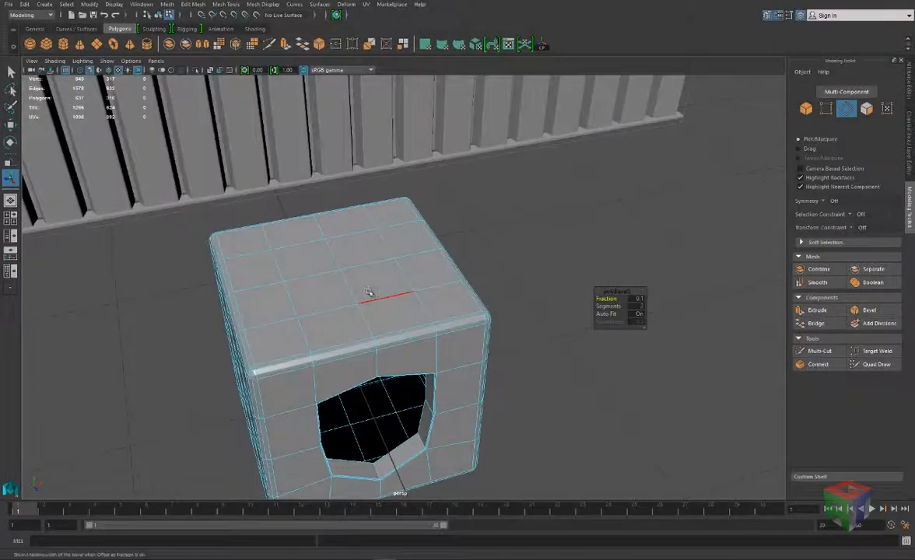
In the top view, delete the faces of the cube's back half and right half, leaving only the front-left quarter.
alt+drag(339, 307, 346, 205)
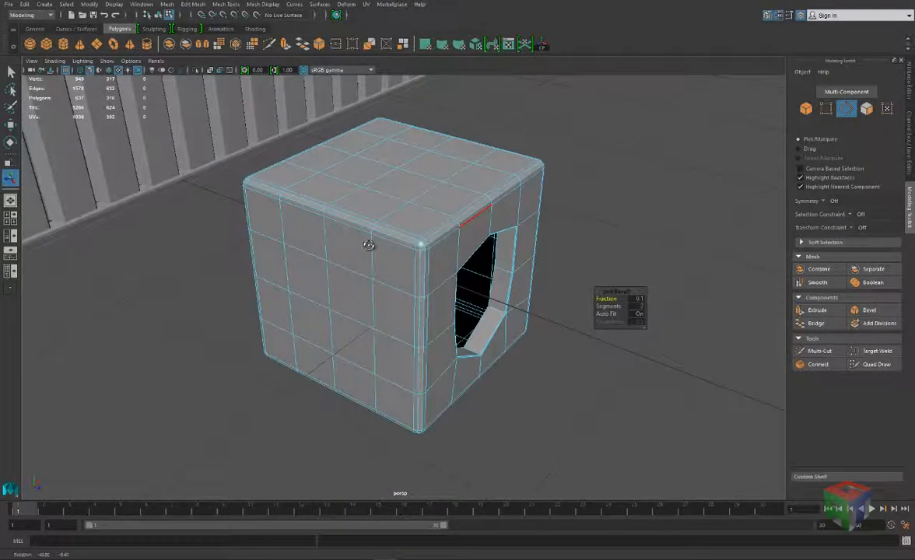
alt+drag(382, 251, 305, 259)
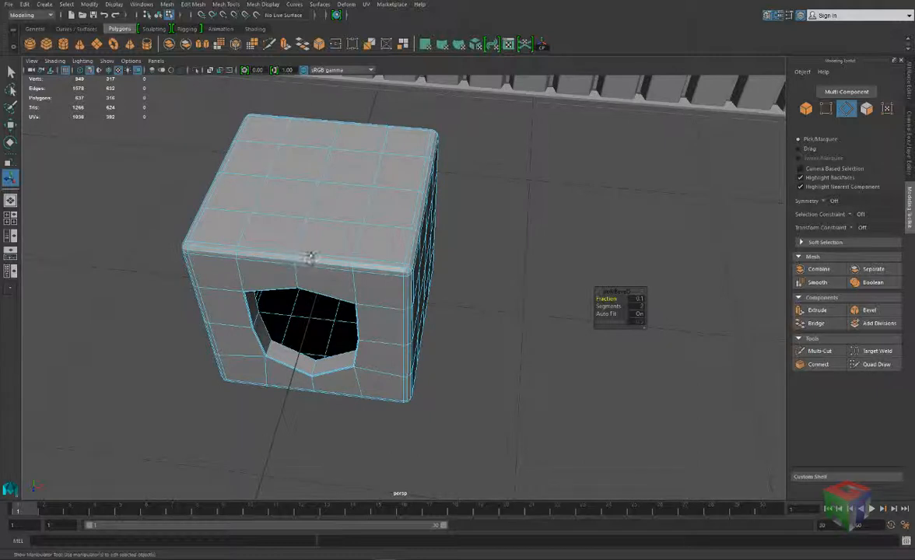
alt+drag(303, 227, 314, 234)
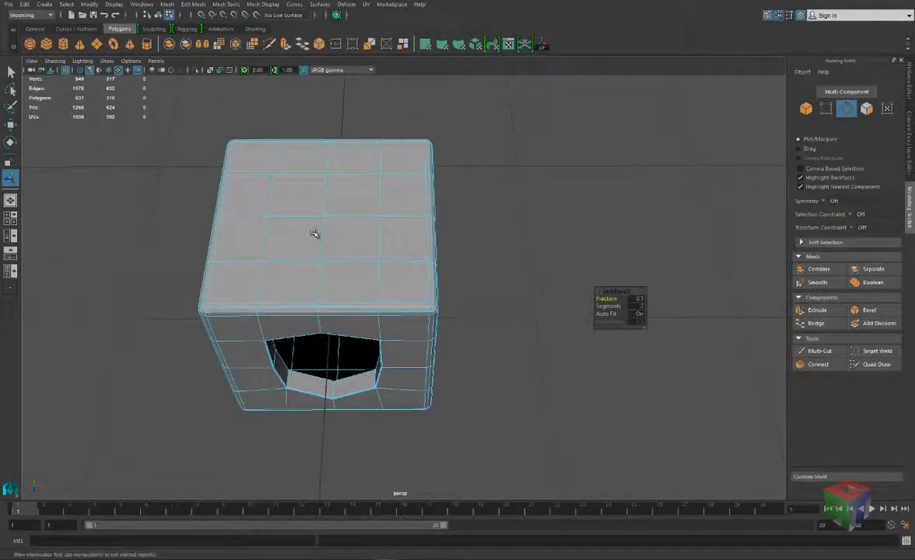
key(space)
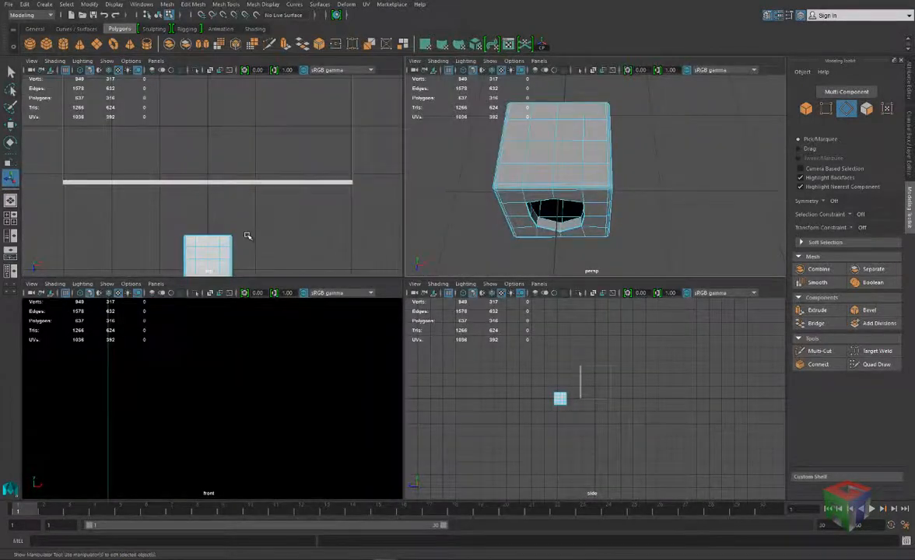
key(space)
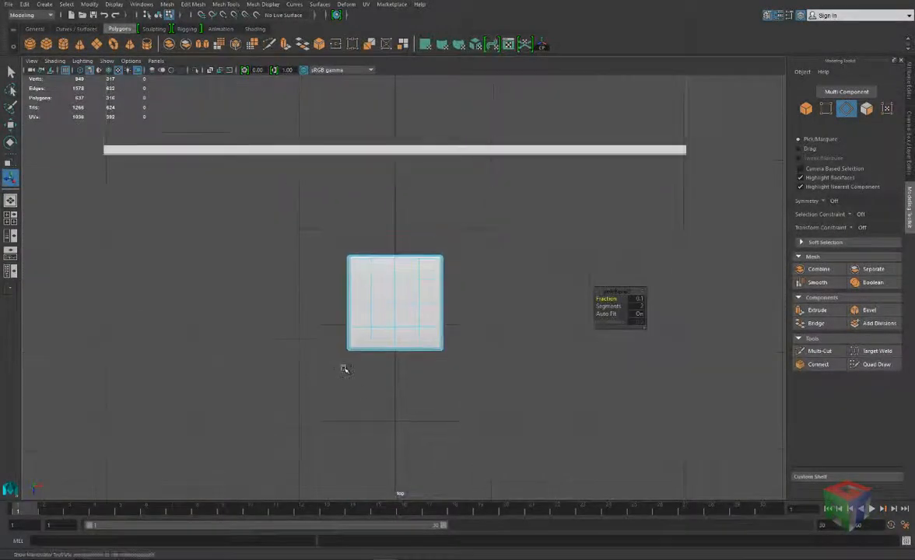
scroll(344, 362, up, 3)
right_click(363, 286)
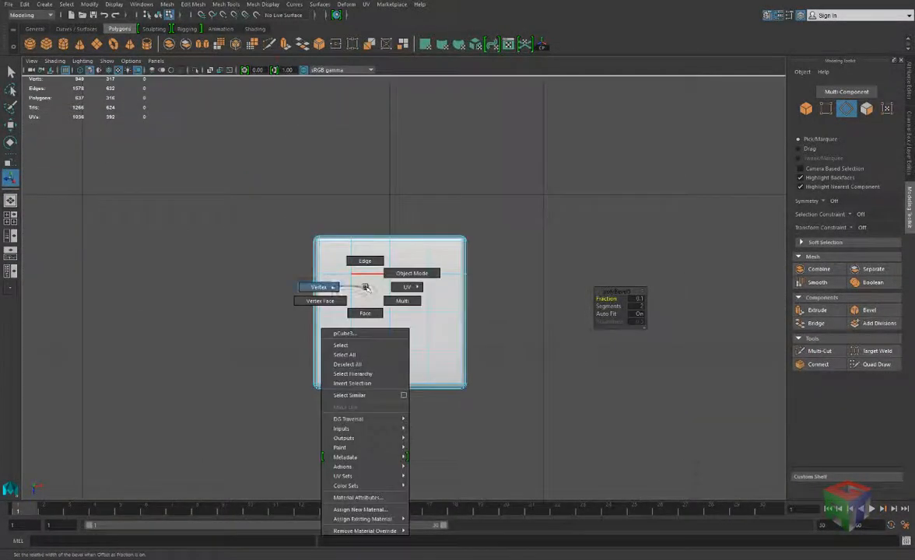
click(365, 311)
drag(251, 184, 509, 307)
key(Delete)
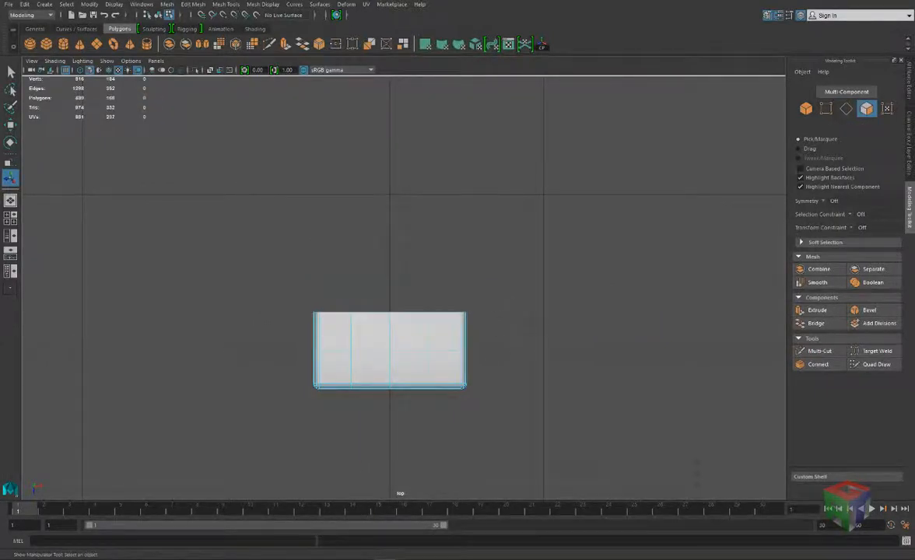
key(Delete)
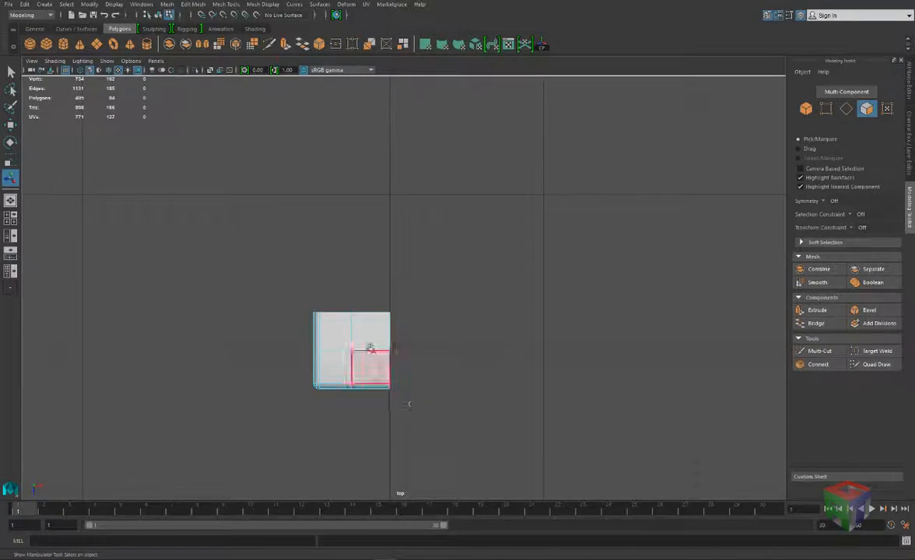
Return to object mode, select the remaining quarter of the cube, and switch back to the perspective view.
right_click(369, 345)
click(414, 292)
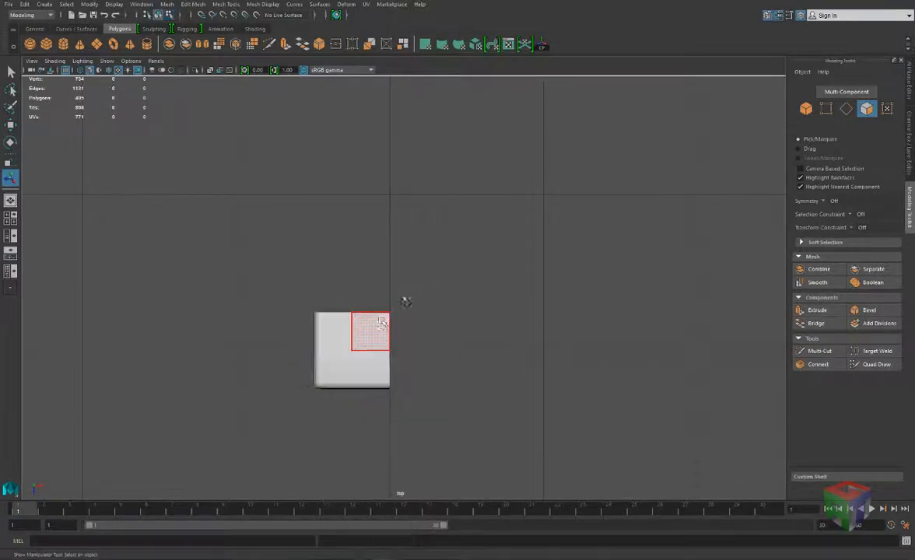
click(354, 360)
alt+drag(354, 360, 379, 344)
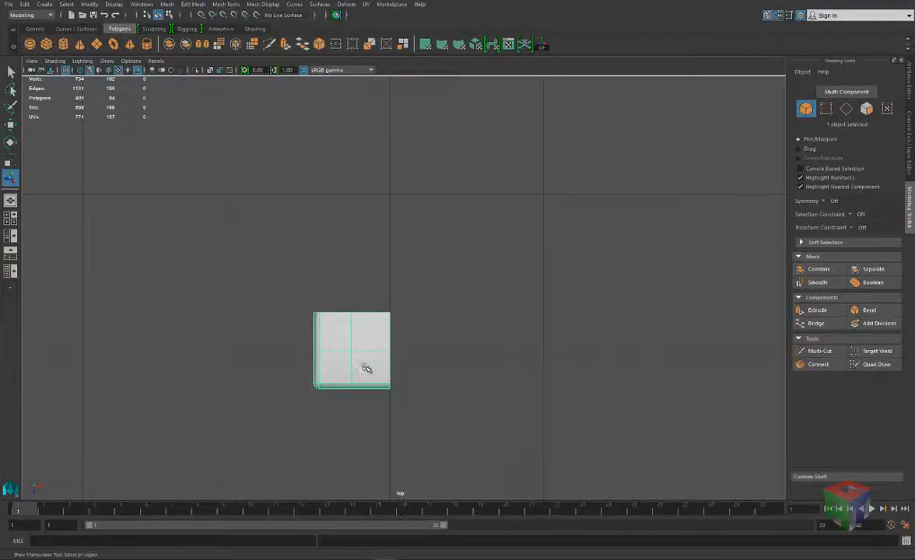
key(space)
key(space)
alt+drag(383, 286, 363, 278)
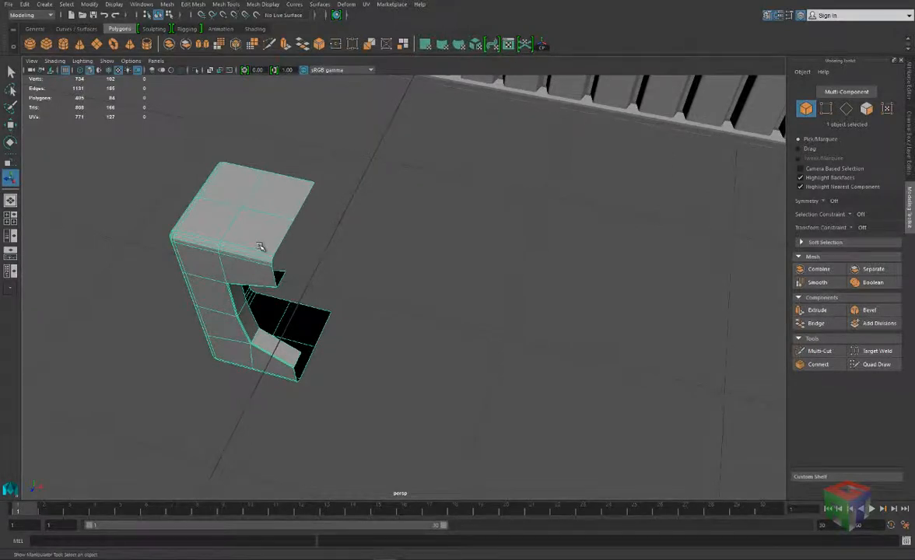
Move the upper vertex on the open edge of the quarter's outer side face upward.
alt+drag(254, 248, 418, 259)
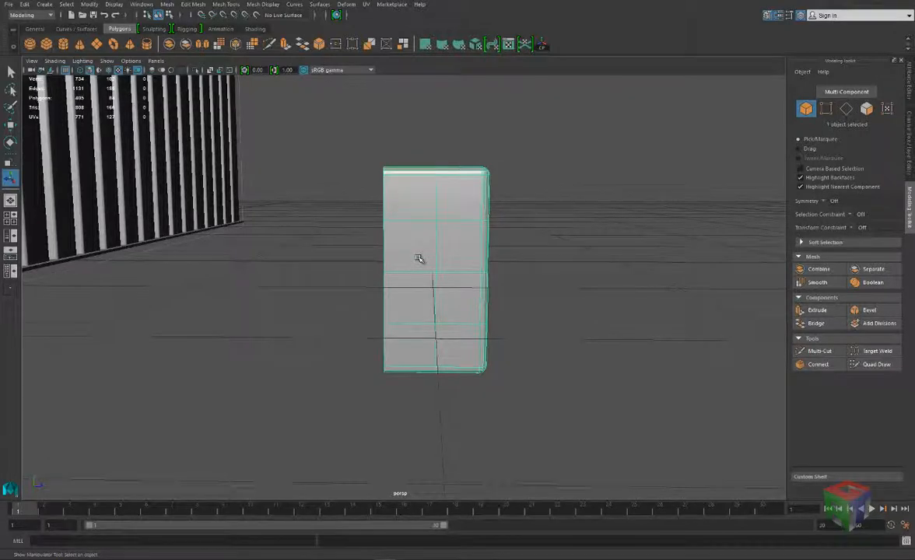
right_drag(397, 257, 363, 259)
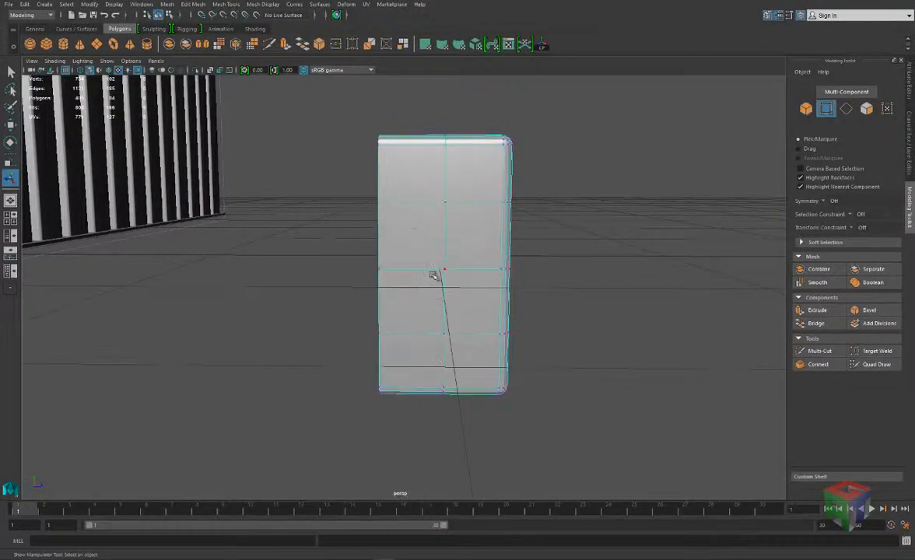
mouse_move(435, 272)
alt+mouse_down()
mouse_move(406, 280)
mouse_move(425, 279)
alt+mouse_up()
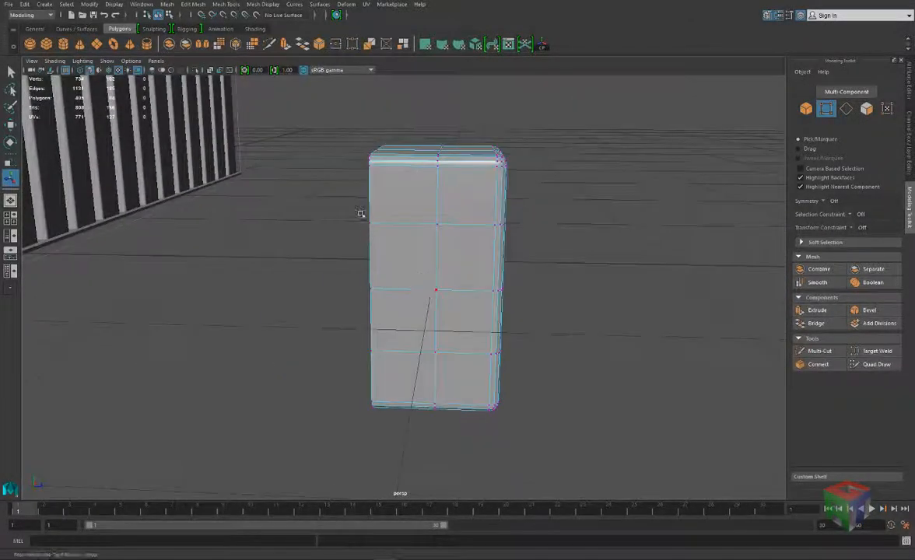
alt+drag(383, 234, 409, 264)
key(w)
click(386, 205)
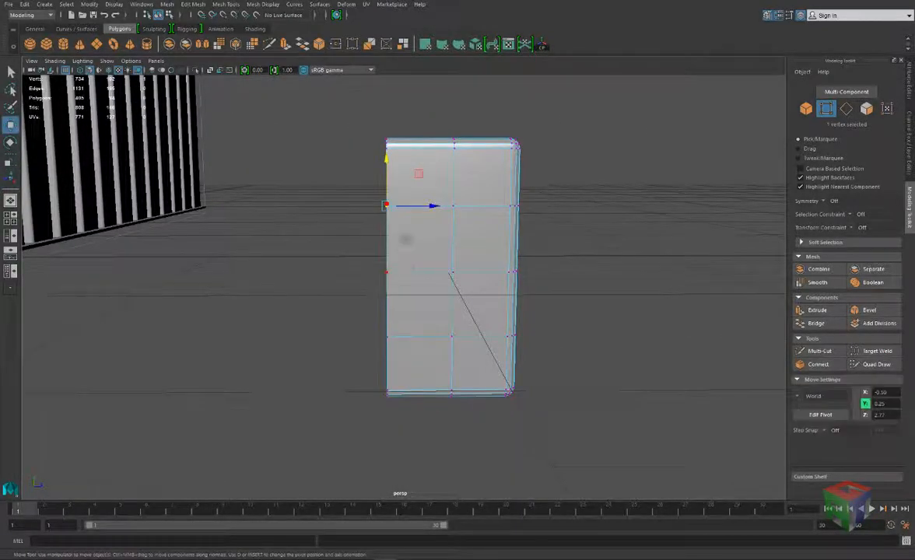
drag(388, 165, 391, 144)
Move the side face's lower middle vertex slightly up and toward the open edge, to about Y -0.21, Z 2.97.
click(451, 270)
alt+drag(482, 294, 465, 321)
click(434, 320)
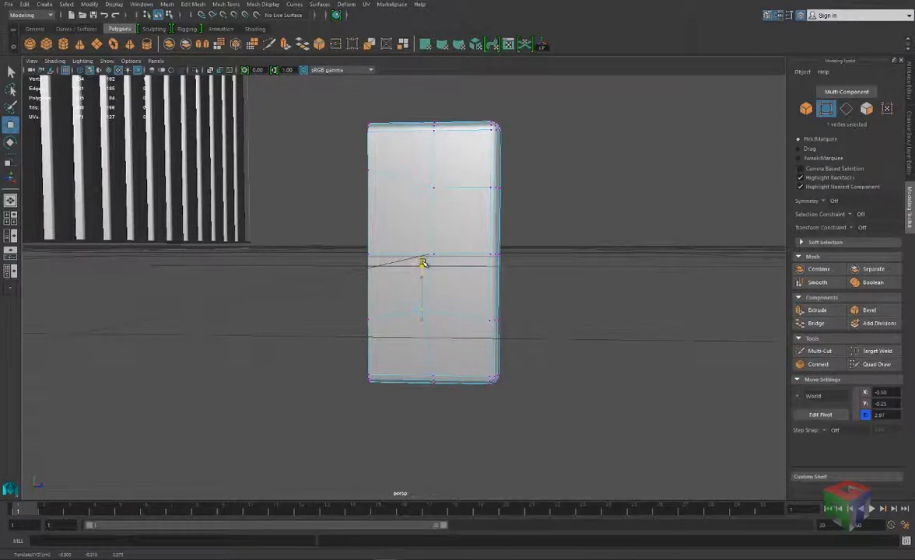
drag(422, 263, 421, 263)
alt+middle_drag(419, 277, 424, 310)
drag(368, 337, 383, 360)
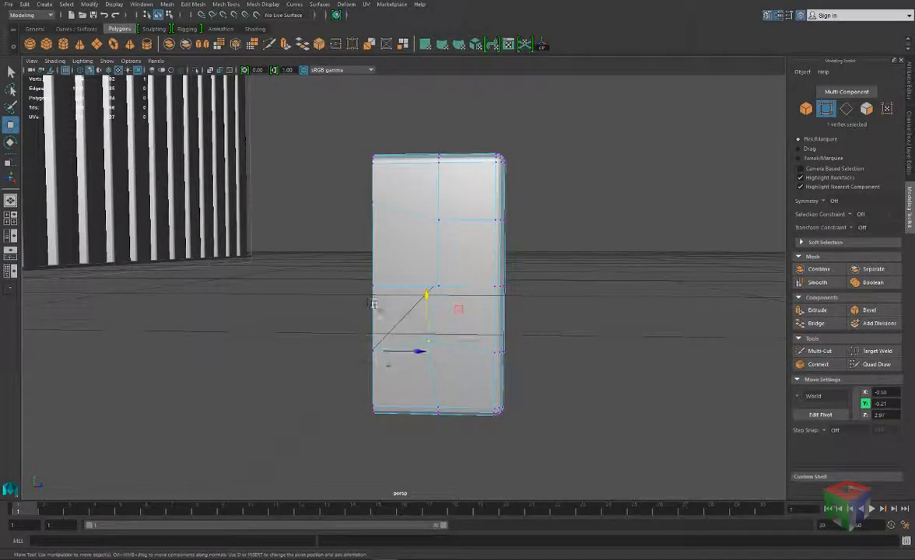
drag(373, 308, 395, 306)
Delete the two reshaped middle faces beside the open edge to cut a hole in the quarter's side.
right_drag(394, 306, 397, 334)
click(392, 316)
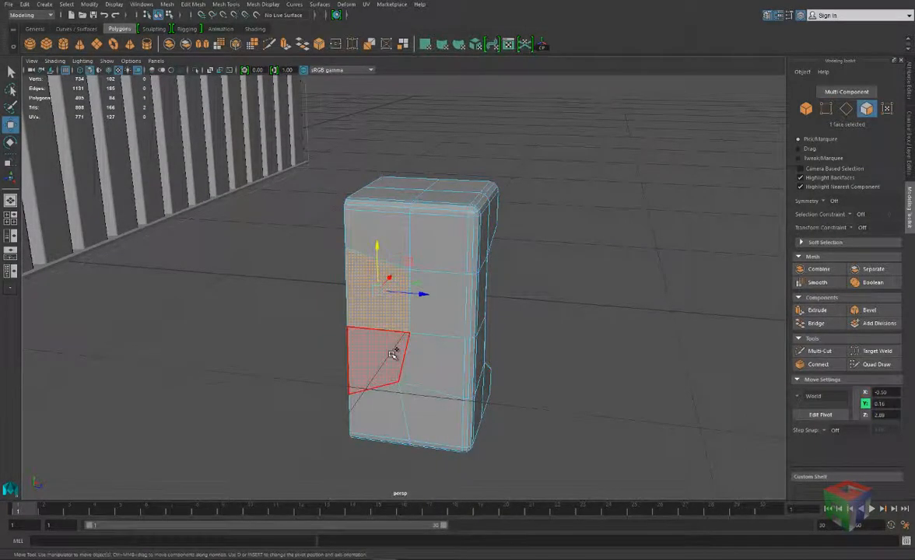
shift+click(380, 362)
key(Delete)
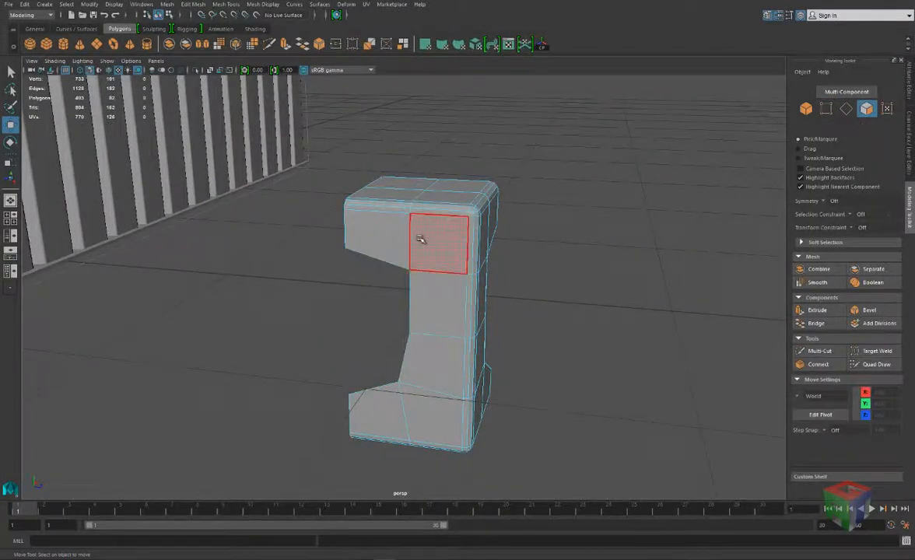
Extrude the four border edges of the new side opening with a thickness of -0.1.
right_drag(419, 233, 385, 249)
double_click(384, 258)
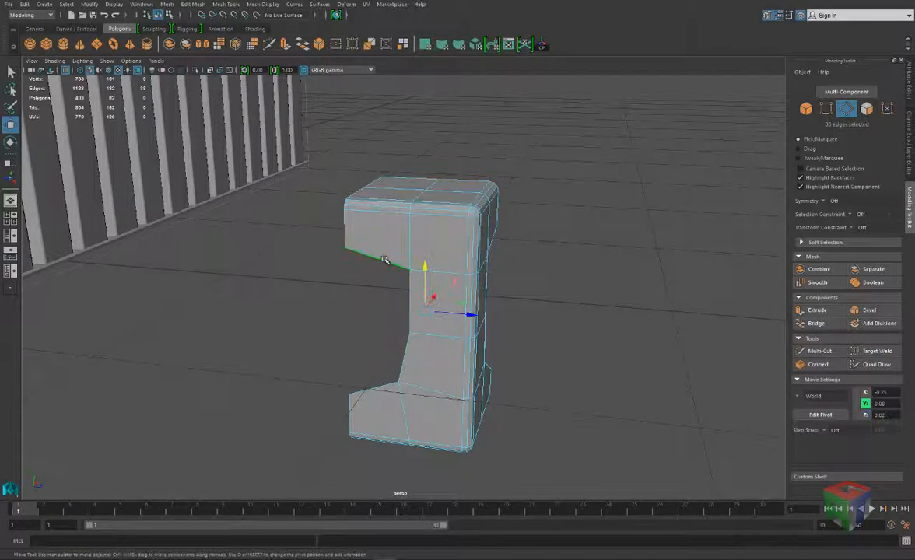
alt+drag(387, 265, 398, 265)
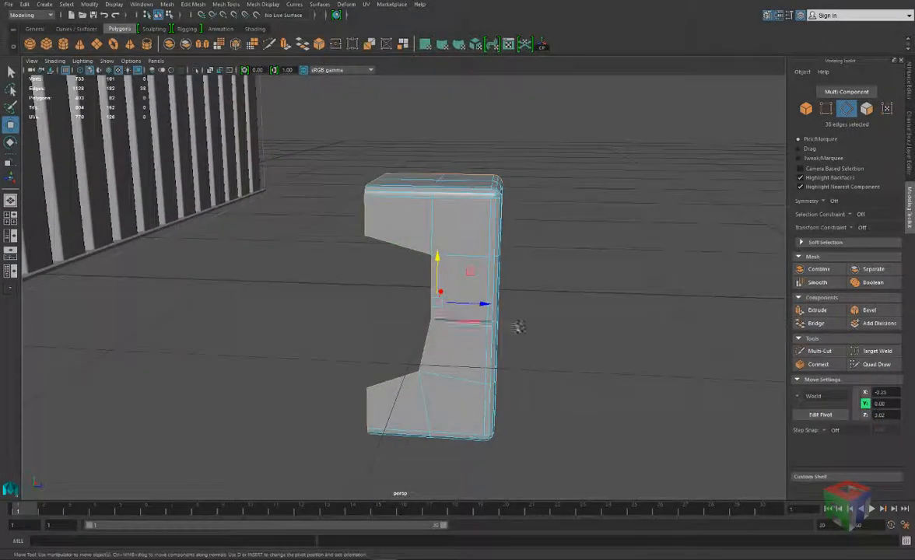
alt+drag(519, 326, 467, 354)
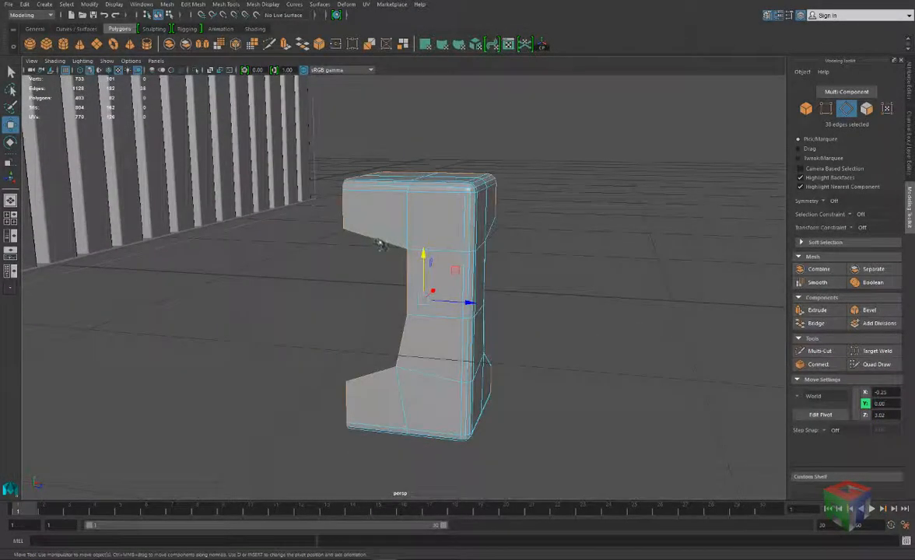
click(381, 245)
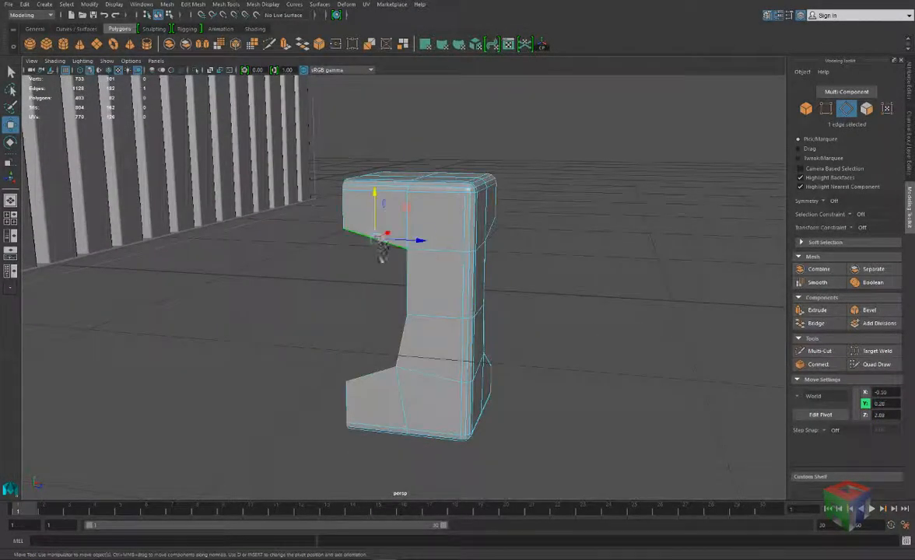
shift+click(380, 372)
alt+drag(380, 372, 529, 347)
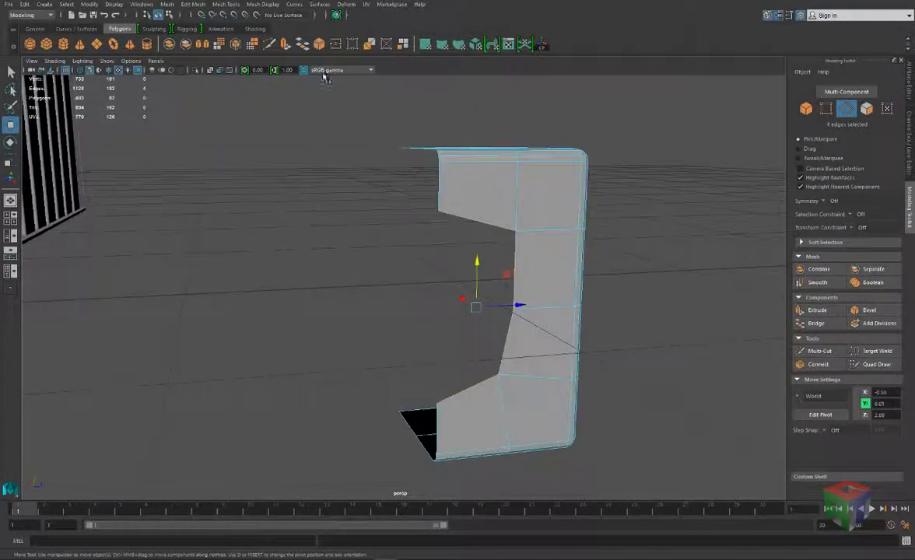
click(286, 44)
alt+drag(576, 304, 613, 299)
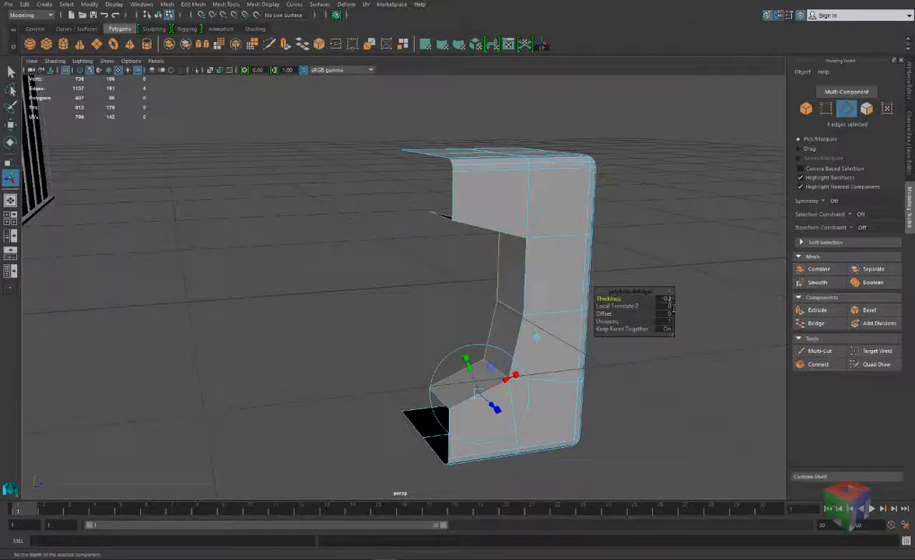
click(664, 299)
text(-0.1)
key(Return)
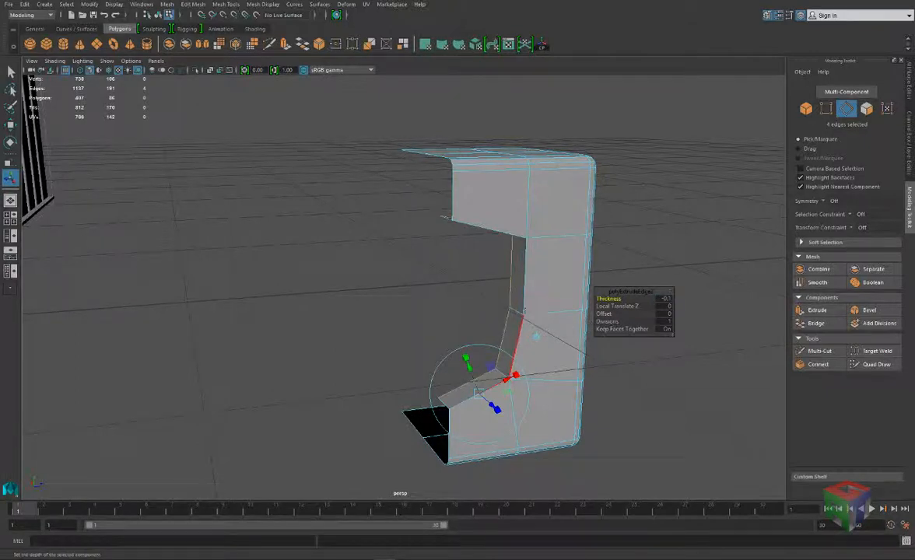
Bevel the outer rim edges of the quarter's side opening, narrowing the bevel and adding a segment, and return to object selection.
click(521, 310)
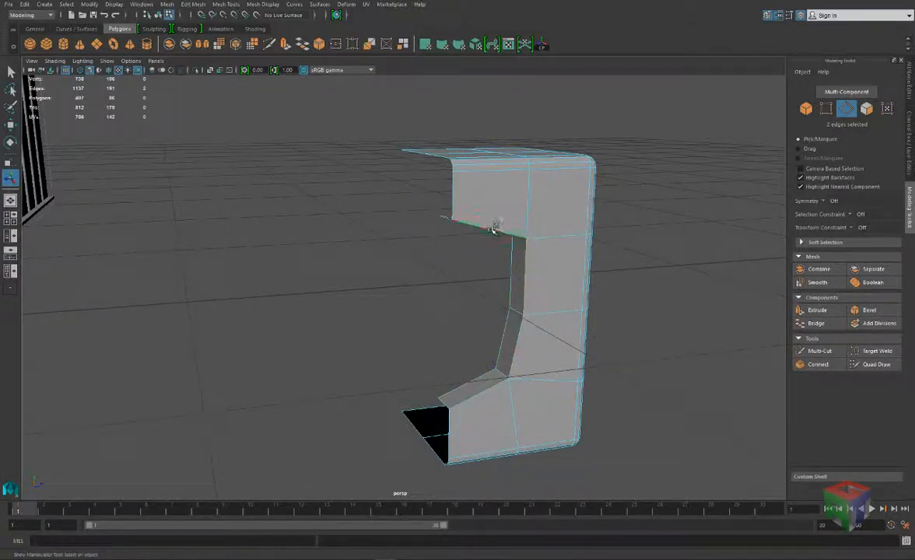
click(865, 309)
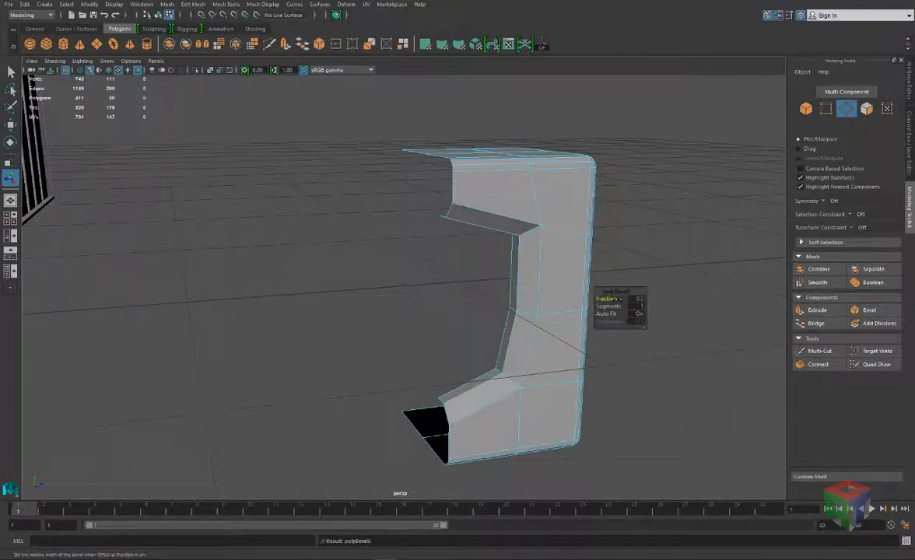
drag(620, 300, 606, 306)
right_drag(557, 230, 576, 232)
Mirror the quarter in the +X direction, merging it with the original and merging the border vertices.
alt+drag(582, 236, 416, 281)
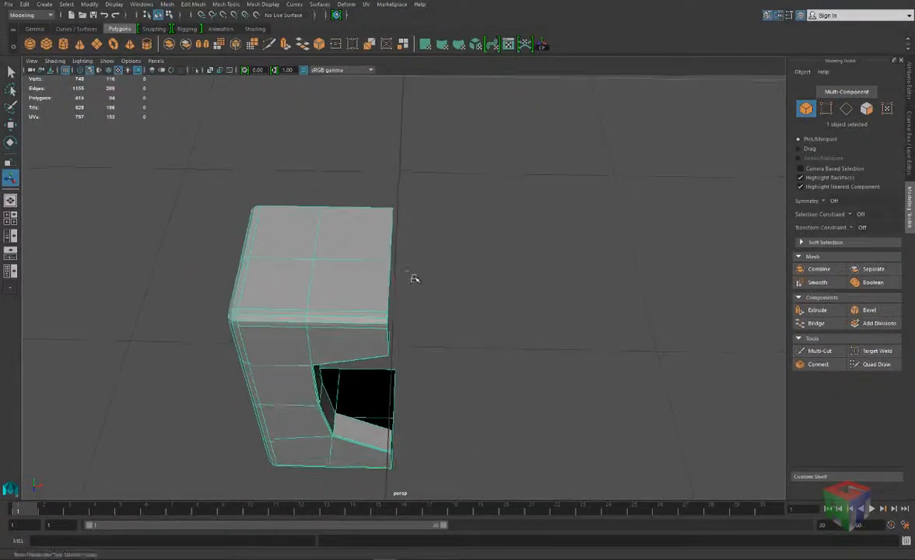
key(w)
click(408, 328)
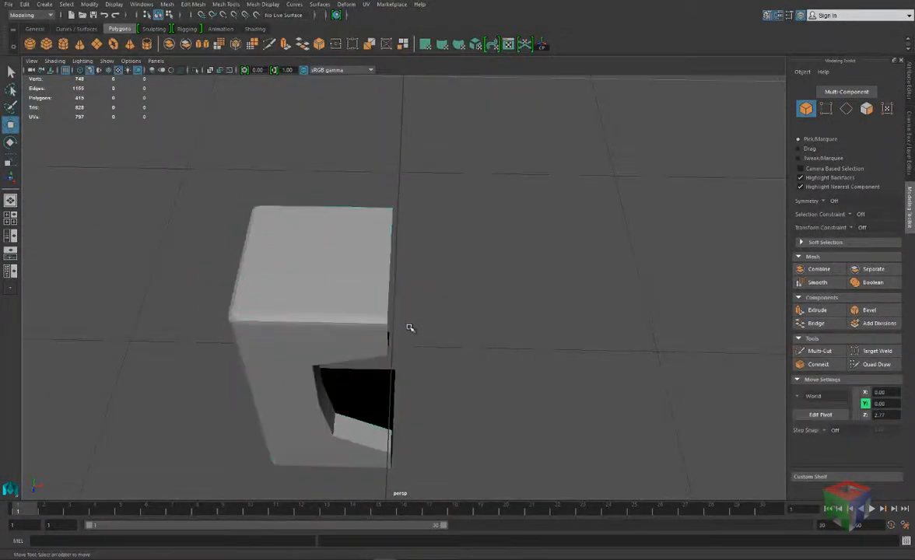
alt+drag(409, 327, 371, 274)
key(ctrl+z)
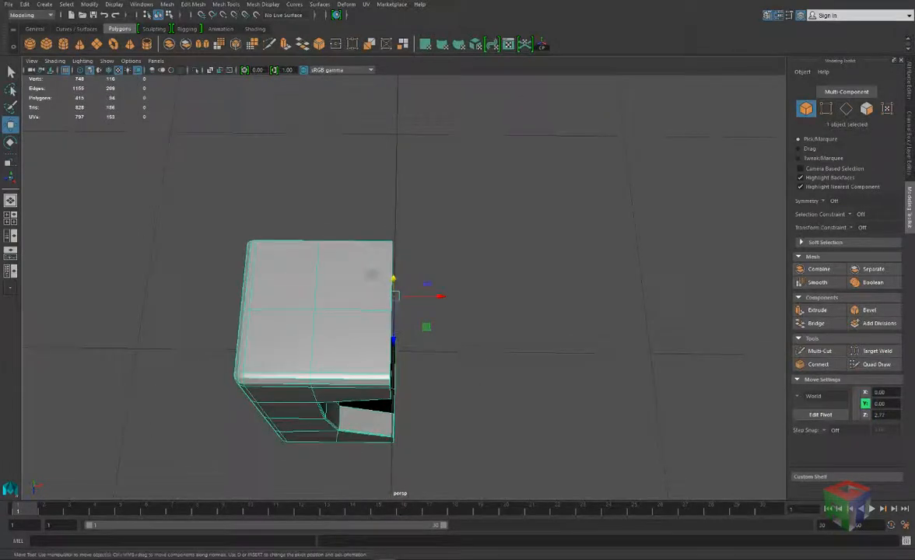
click(167, 4)
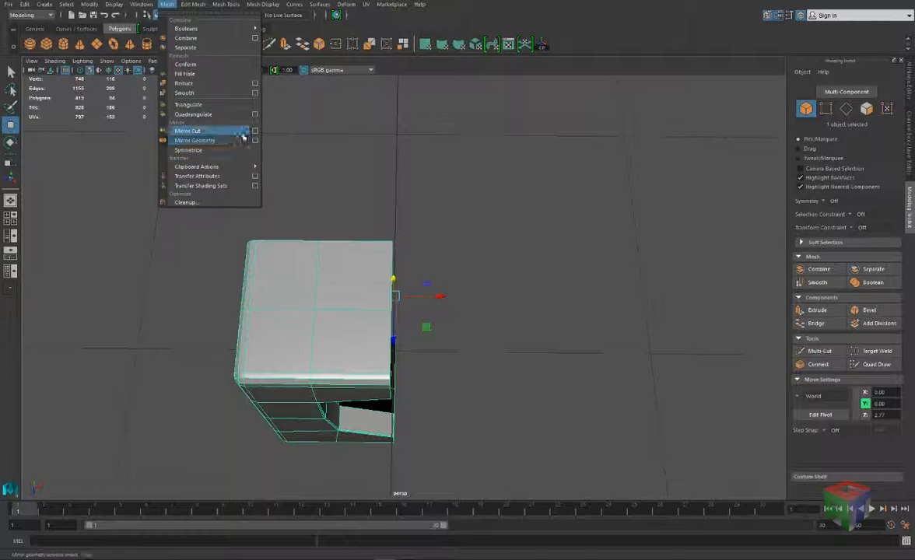
click(254, 140)
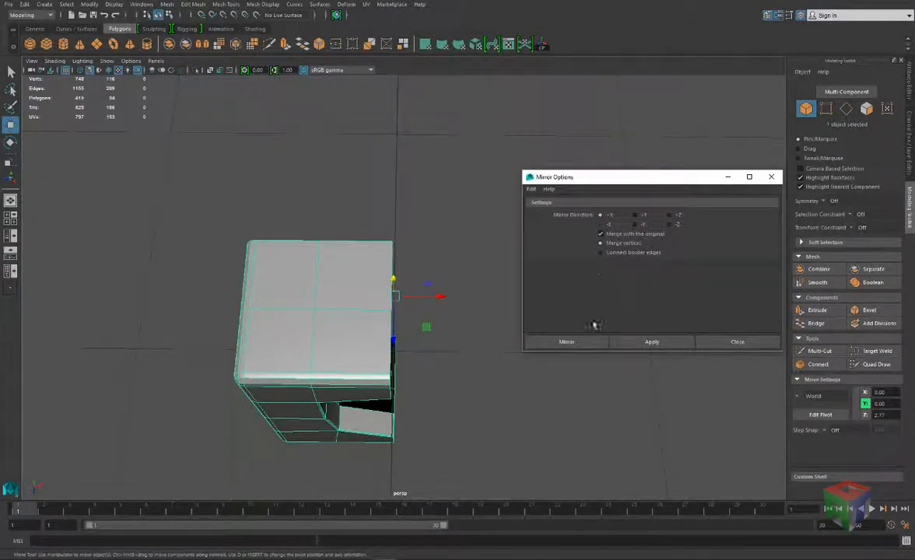
click(586, 343)
Select the mirrored half and keep the mesh commands open in their own floating window.
alt+drag(513, 313, 515, 221)
alt+right_drag(504, 229, 492, 267)
alt+drag(492, 267, 413, 229)
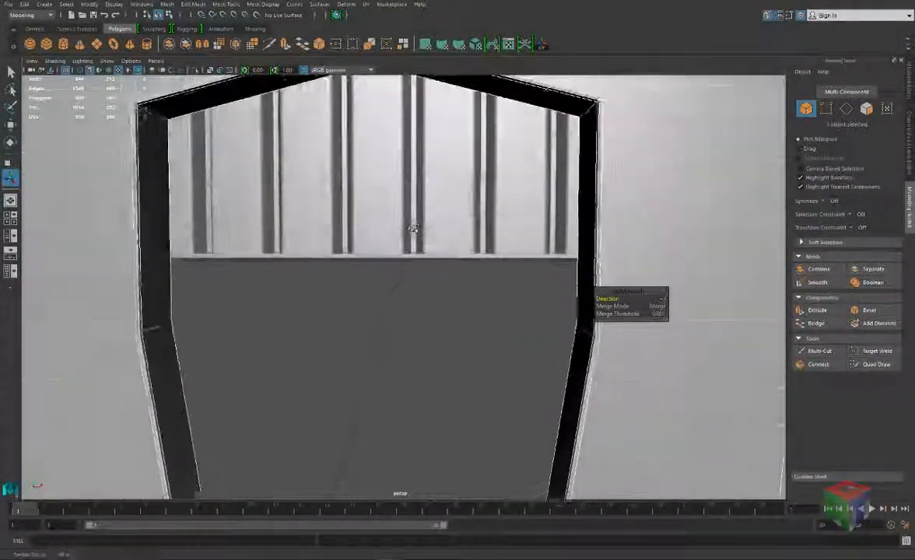
alt+middle_drag(413, 228, 407, 287)
alt+drag(407, 286, 394, 265)
scroll(408, 246, down, 5)
scroll(406, 246, down, 4)
click(412, 267)
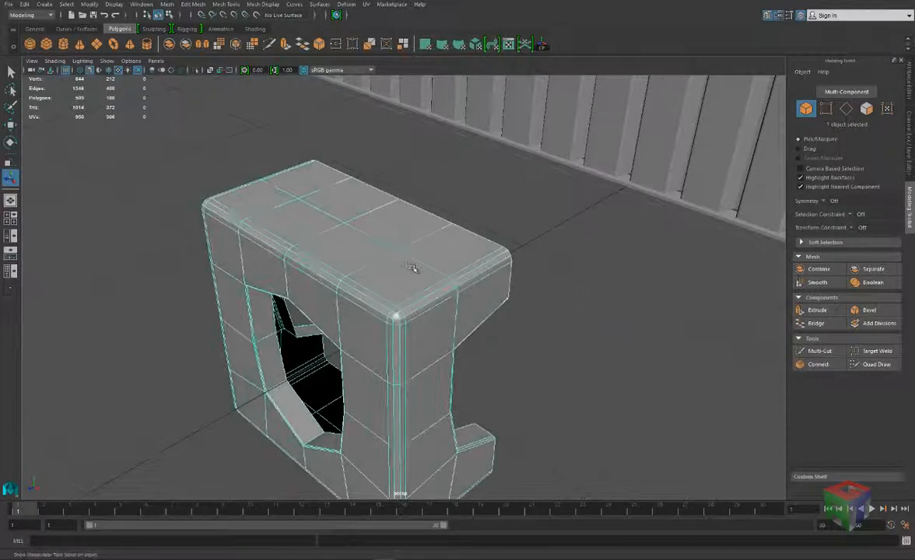
click(203, 5)
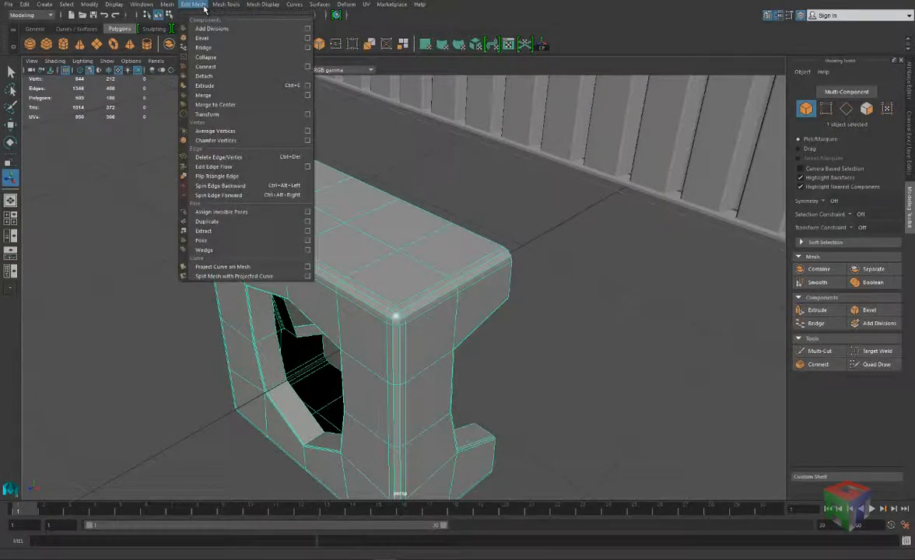
mouse_move(169, 4)
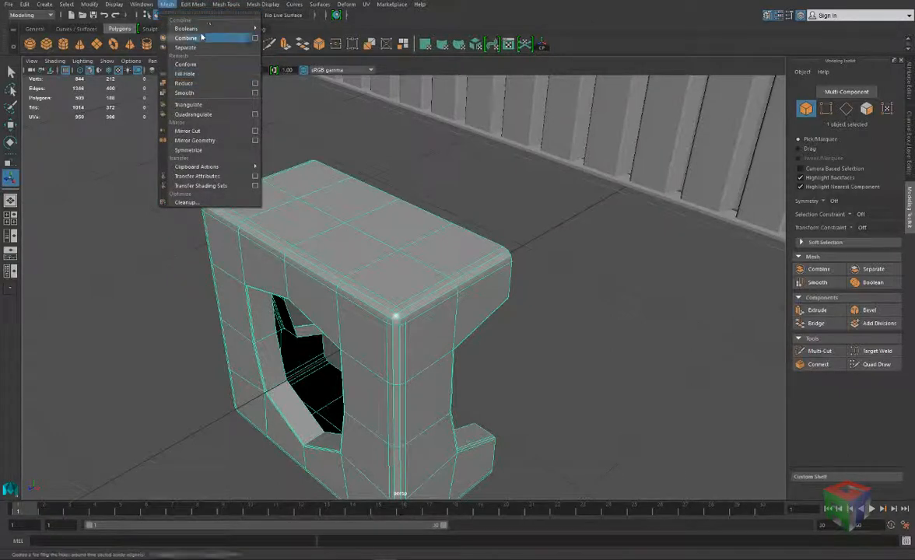
drag(204, 3, 662, 112)
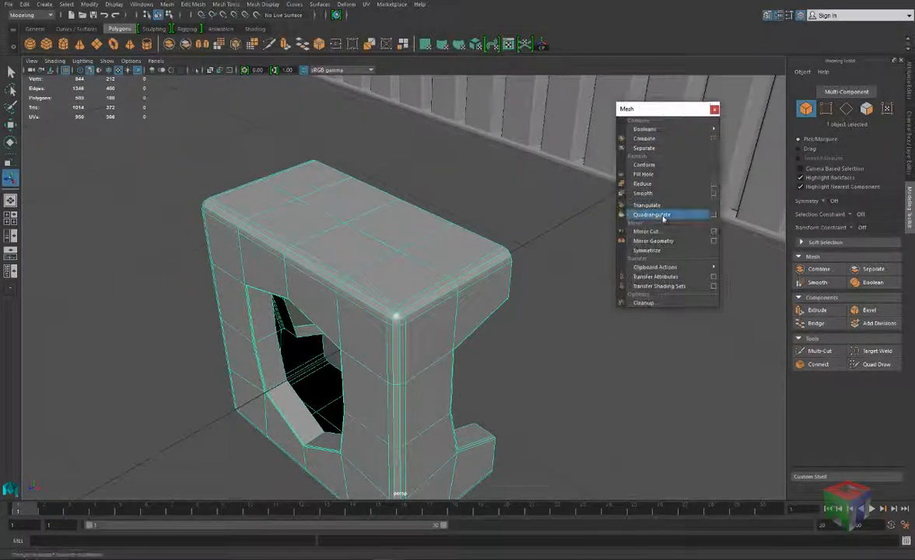
Mirror the half cube in the -Z direction with merged vertices to complete all four sides, and close the mirror options.
click(713, 241)
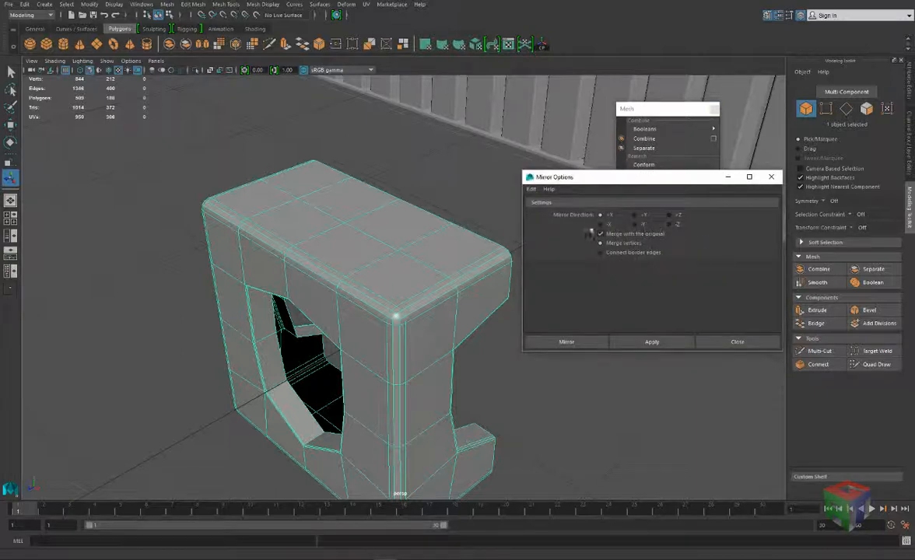
click(420, 229)
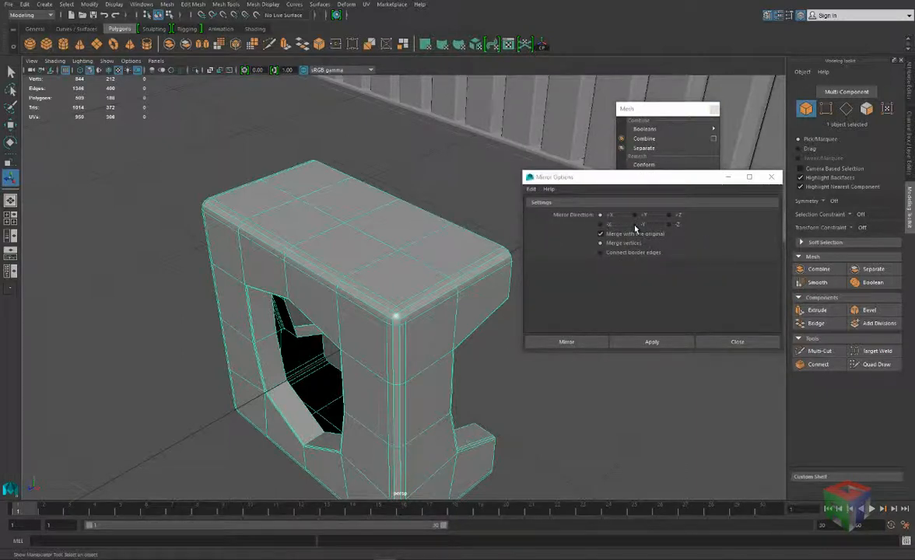
click(669, 225)
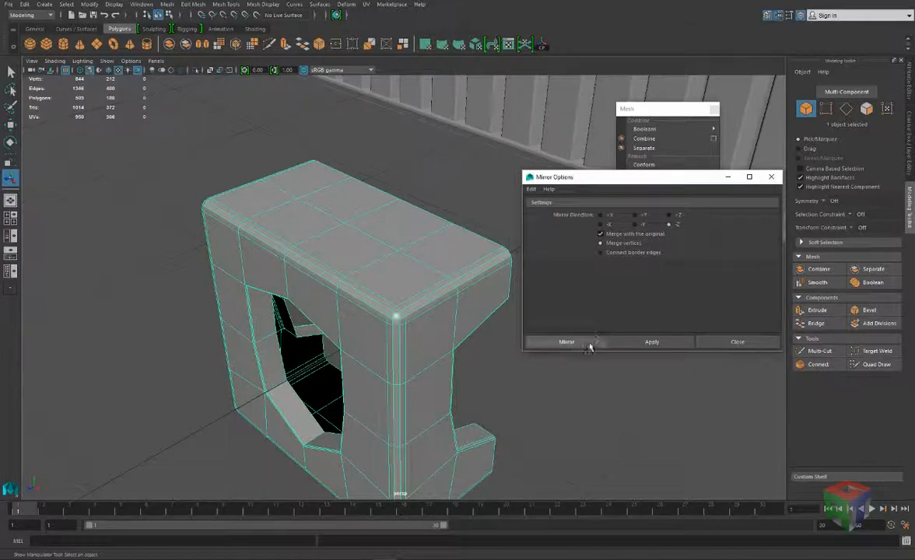
click(642, 344)
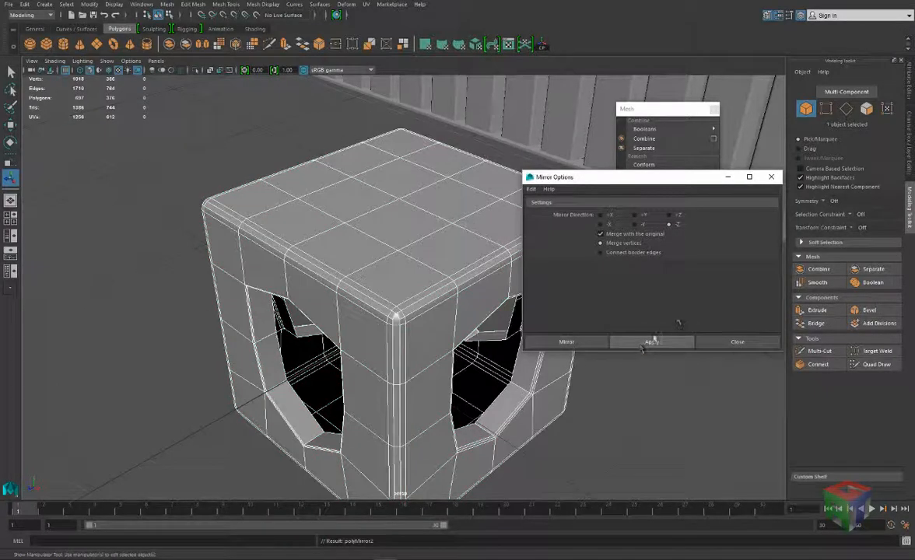
click(770, 177)
Turn on smooth mesh preview for the completed cube and check its rounded openings from several sides.
alt+drag(583, 241, 554, 136)
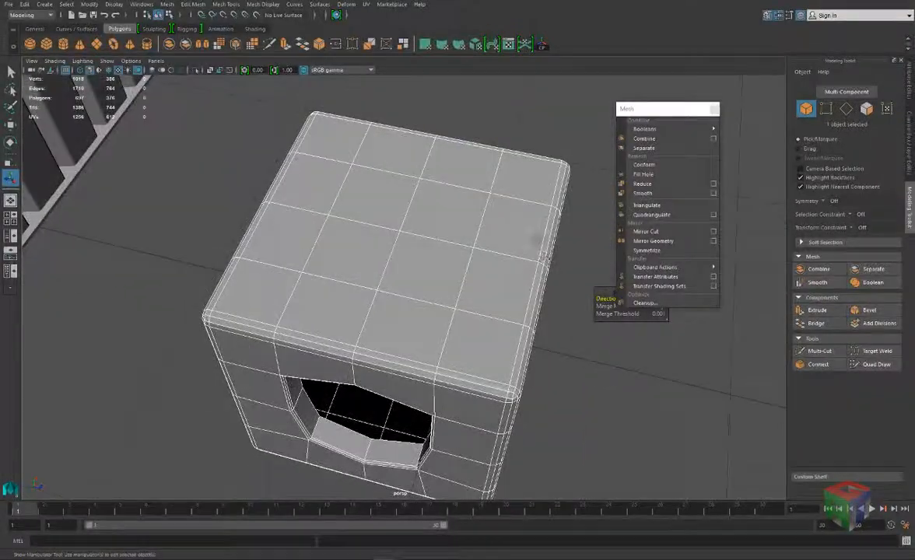
click(559, 133)
alt+right_drag(570, 253, 515, 194)
alt+drag(515, 194, 416, 276)
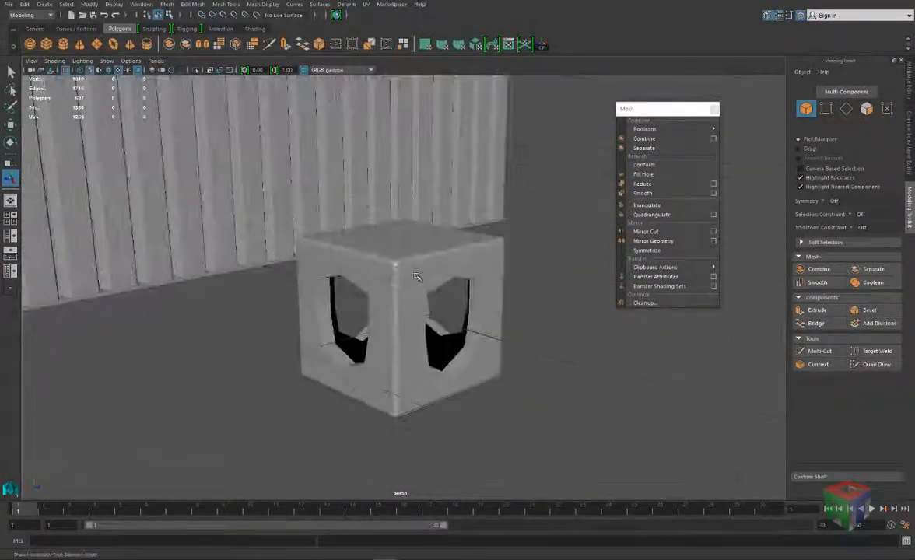
click(424, 269)
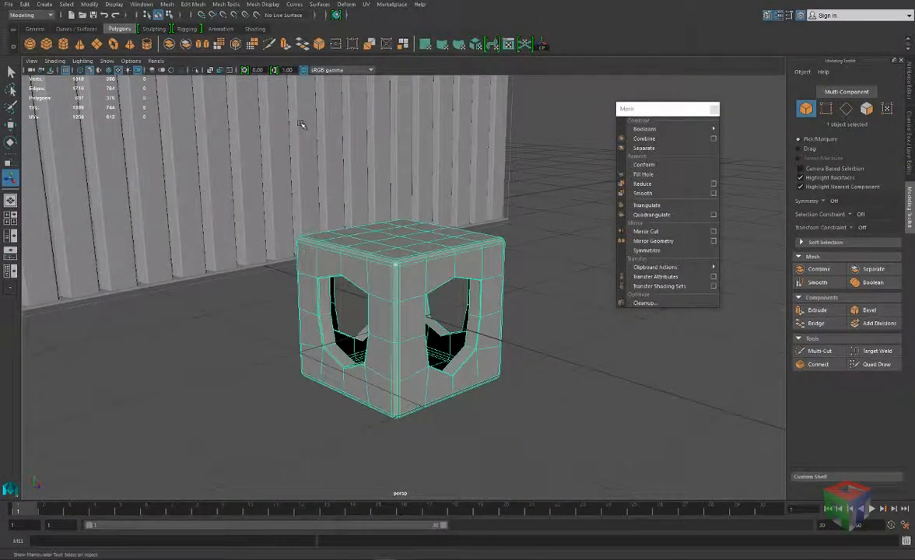
key(3)
alt+drag(319, 183, 298, 122)
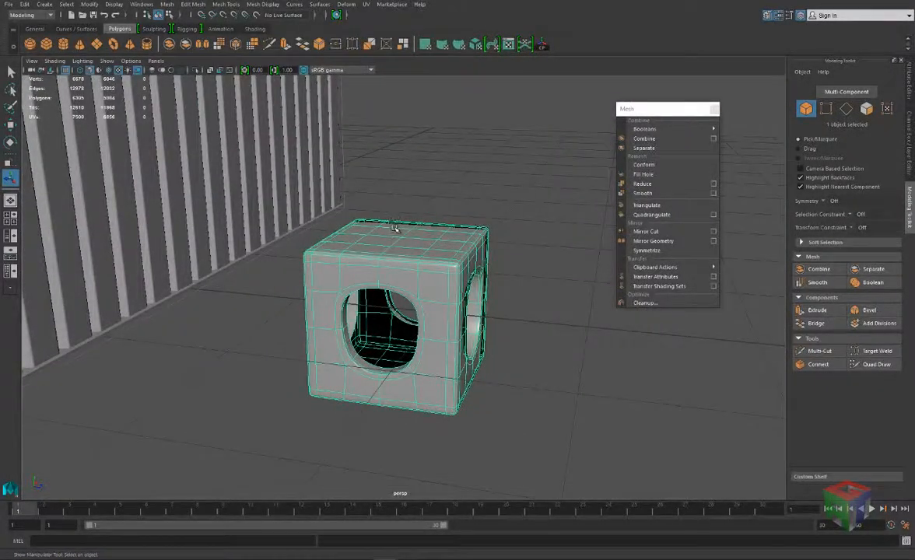
alt+drag(394, 227, 315, 201)
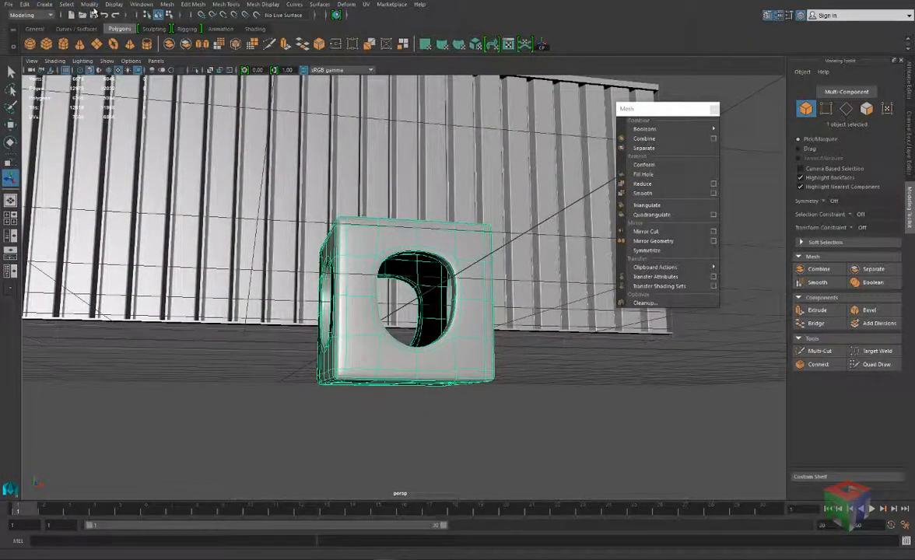
Convert the cube's smooth mesh preview to polygons and deselect it.
click(91, 5)
mouse_move(64, 4)
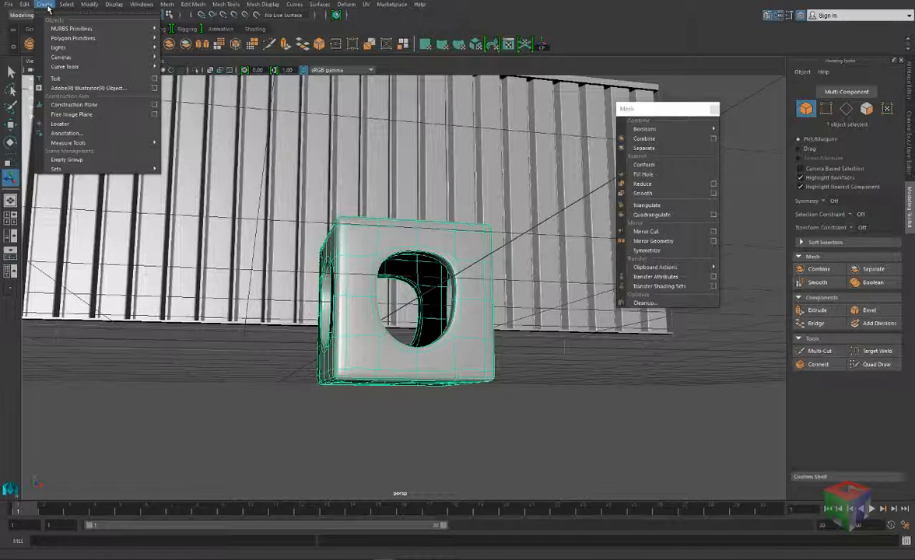
mouse_move(119, 6)
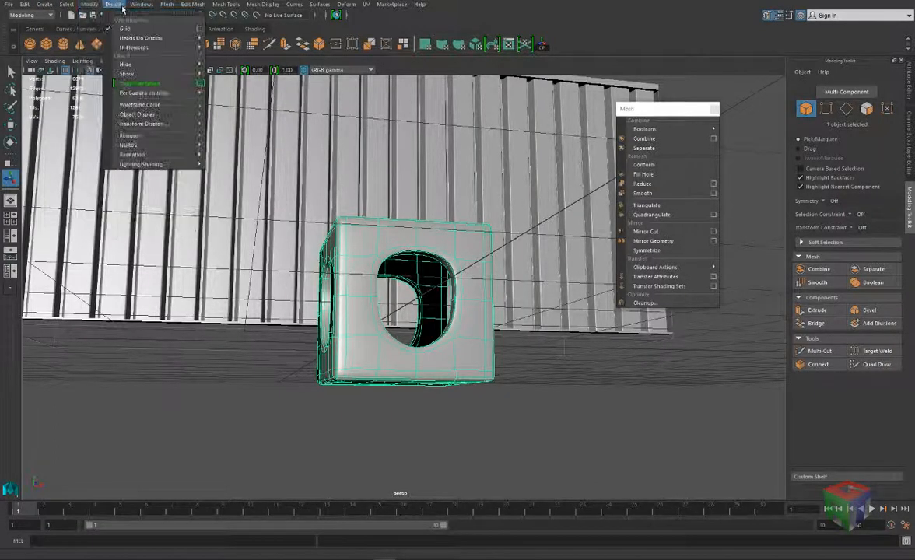
mouse_move(92, 5)
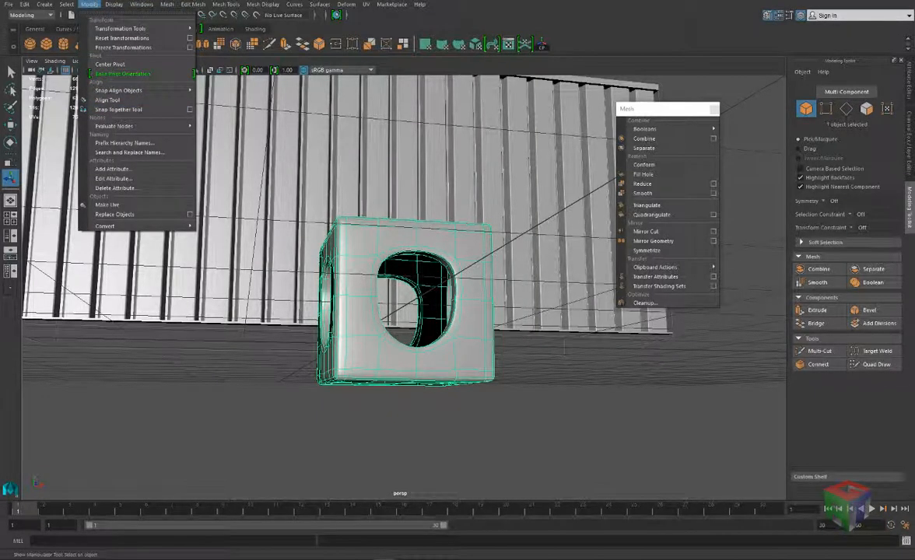
key(Escape)
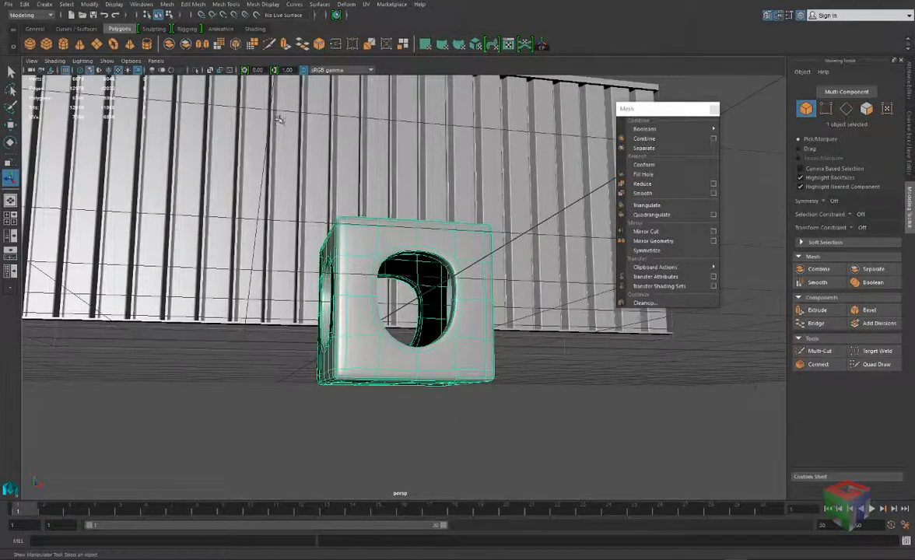
click(89, 4)
mouse_move(105, 226)
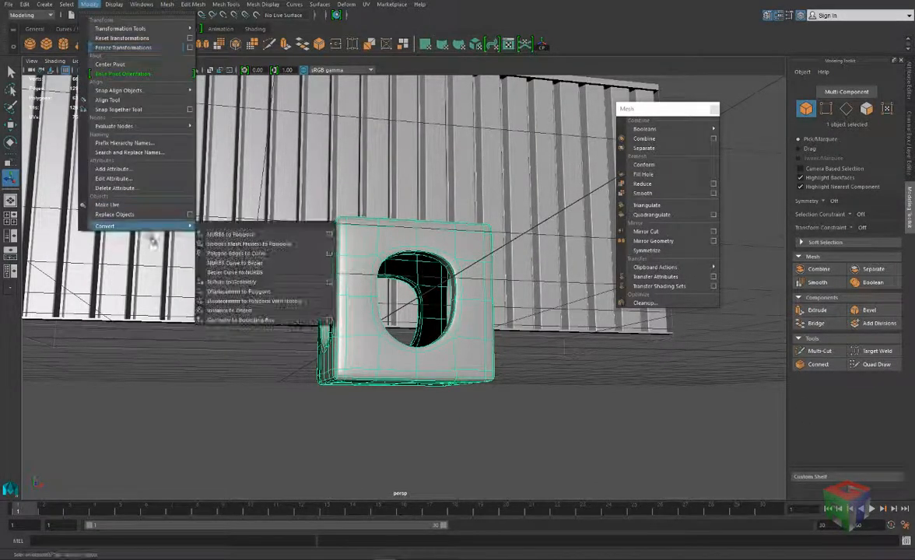
click(245, 244)
click(462, 385)
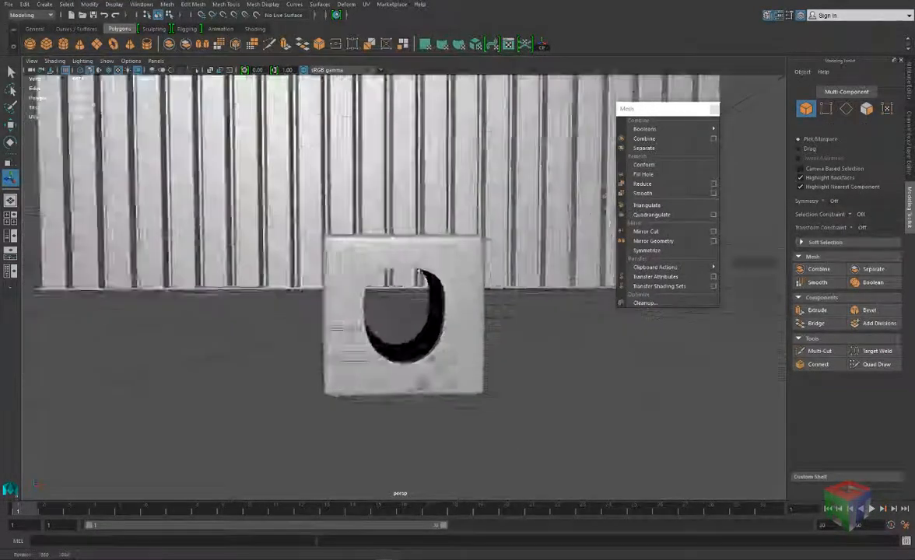
Scale the converted cube down uniformly to about 0.12.
alt+drag(418, 271, 380, 301)
scroll(399, 359, down, 6)
click(402, 297)
key(r)
key(w)
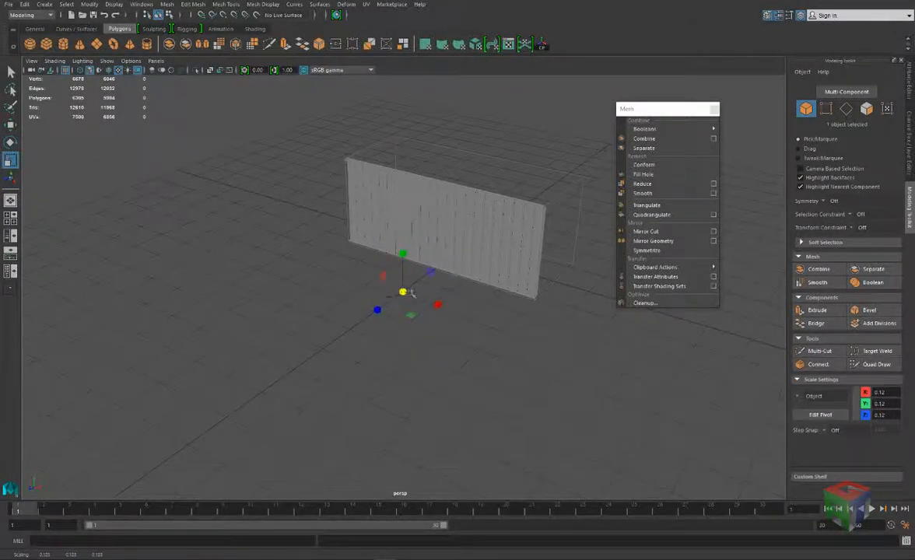
Raise the small cube and snap its height to the corrugated panel's upper corner, at Y 2.53.
drag(405, 259, 405, 157)
alt+right_drag(500, 283, 556, 213)
alt+middle_drag(555, 212, 343, 289)
alt+right_drag(343, 289, 383, 233)
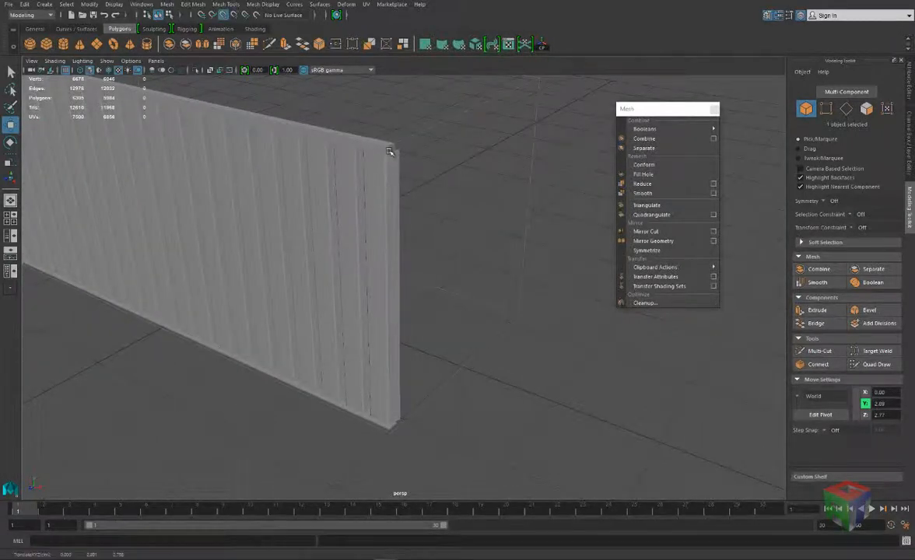
middle_drag(388, 151, 315, 160)
Snap the small cube onto the near upper corner vertex of the corrugated panel.
scroll(327, 189, down, 5)
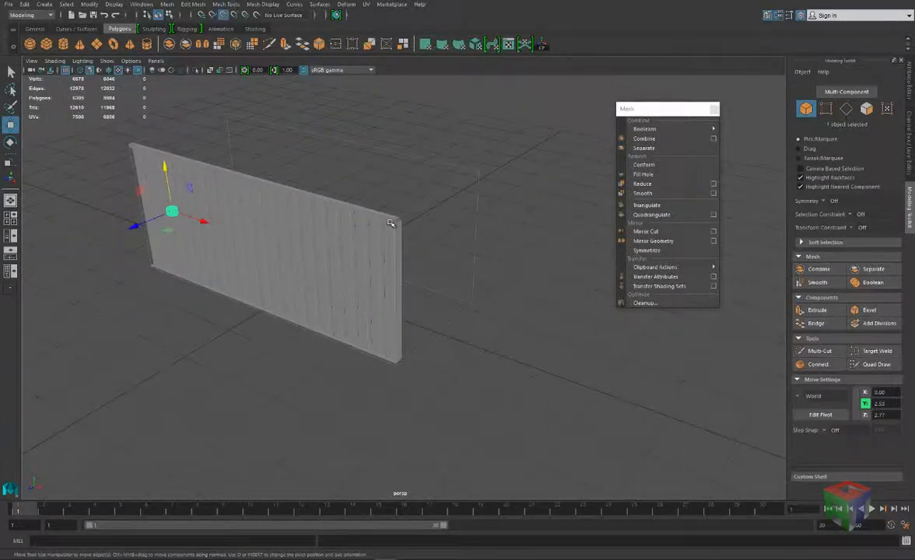
middle_drag(393, 223, 395, 220)
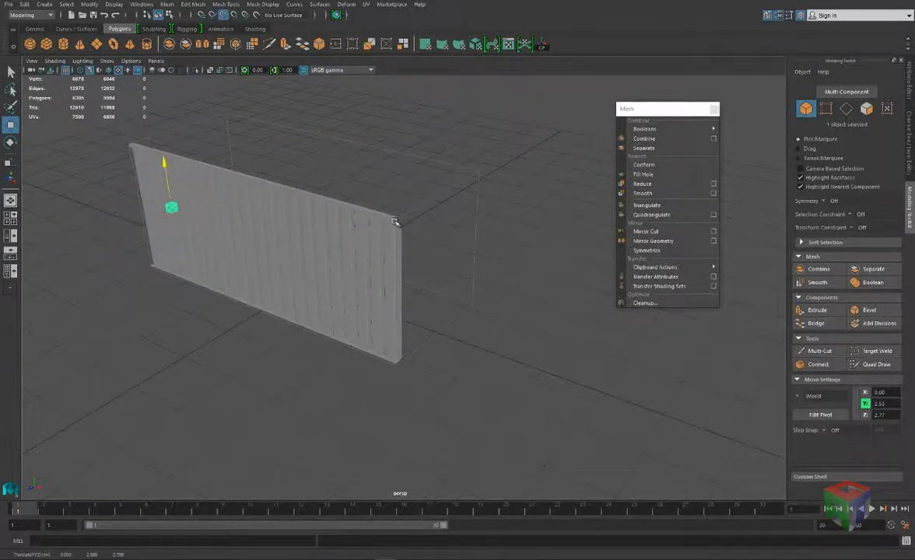
scroll(397, 199, up, 3)
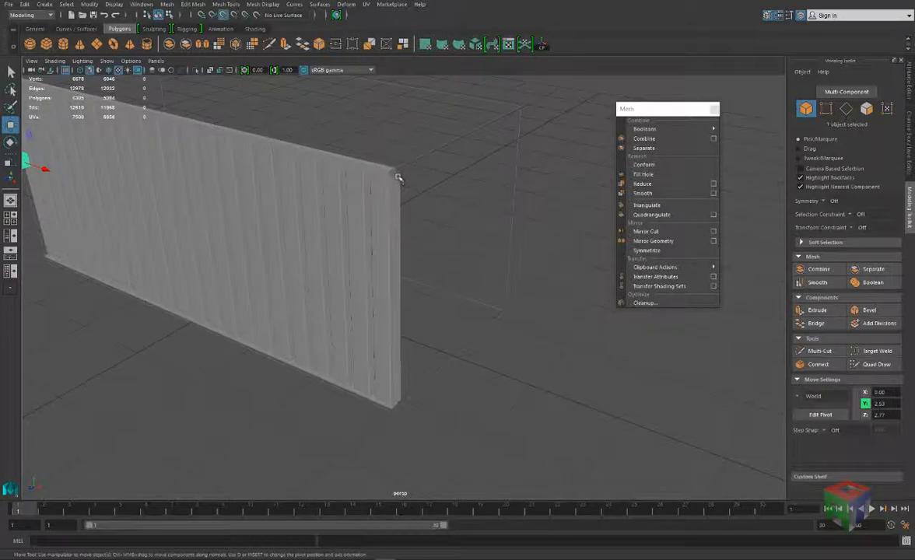
middle_drag(398, 178, 402, 177)
scroll(399, 184, up, 3)
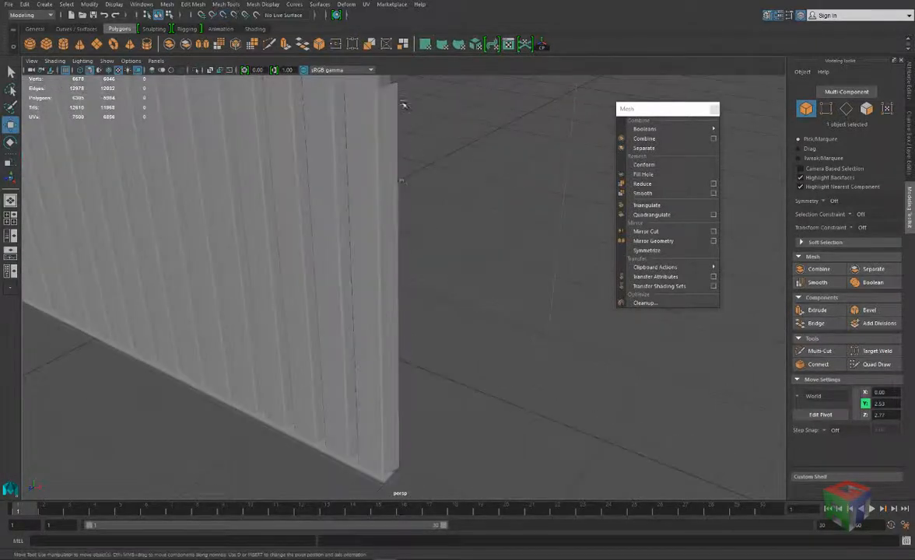
scroll(377, 143, down, 5)
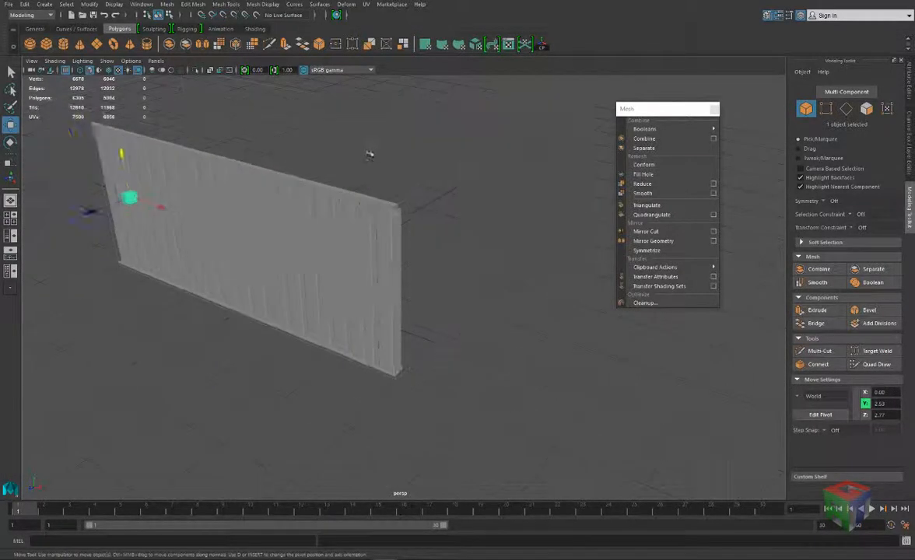
drag(175, 212, 400, 226)
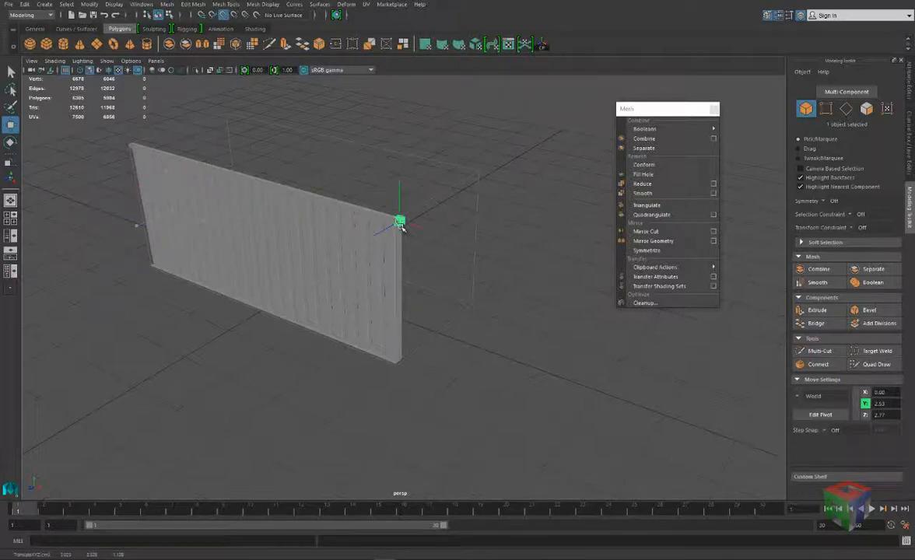
Move the small corner cube inward along X to about 2.97 and along Z to about 1.15.
scroll(399, 226, up, 5)
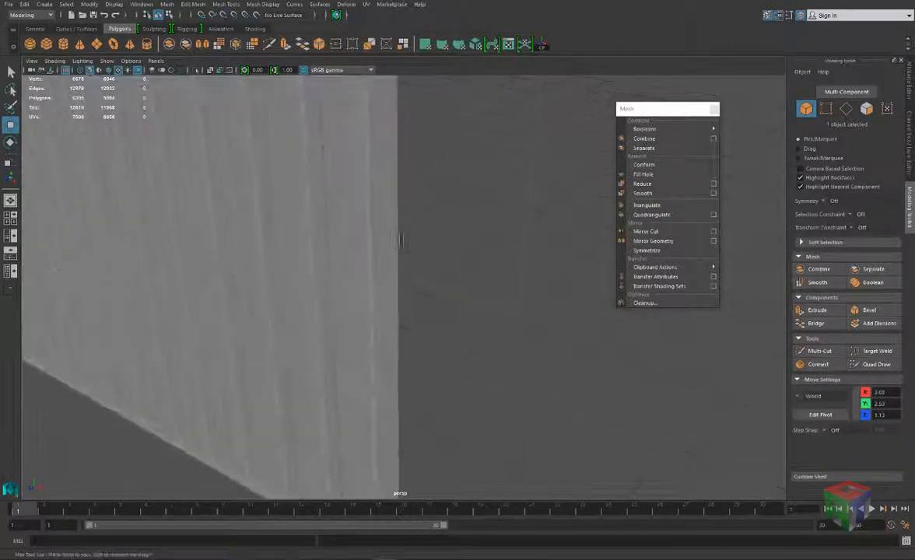
scroll(399, 253, down, 2)
alt+drag(412, 256, 465, 340)
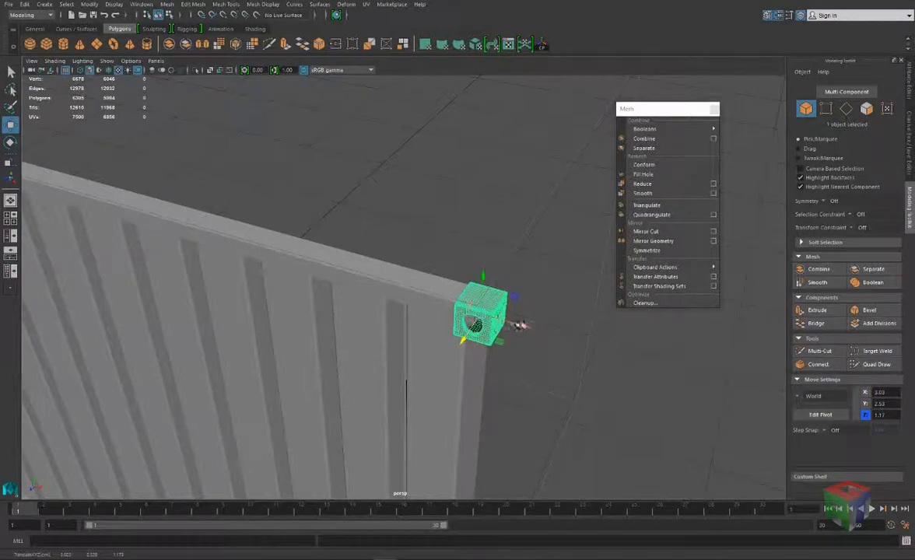
drag(519, 325, 392, 339)
alt+middle_drag(392, 340, 376, 415)
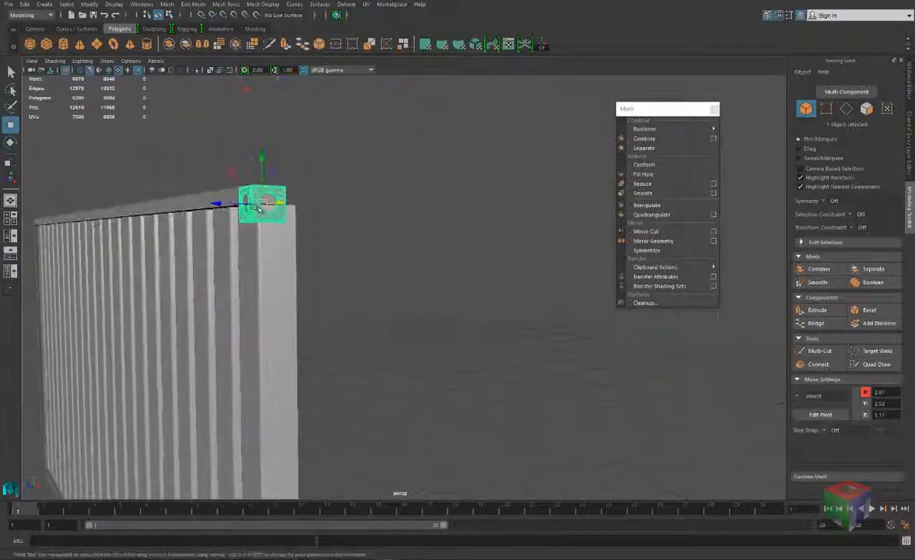
drag(218, 203, 281, 203)
Fine-tune the corner cube's position over the panel's upper corner to X 2.96 and Z 1.16.
key(e)
key(r)
alt+drag(195, 192, 294, 232)
alt+drag(388, 284, 314, 288)
key(w)
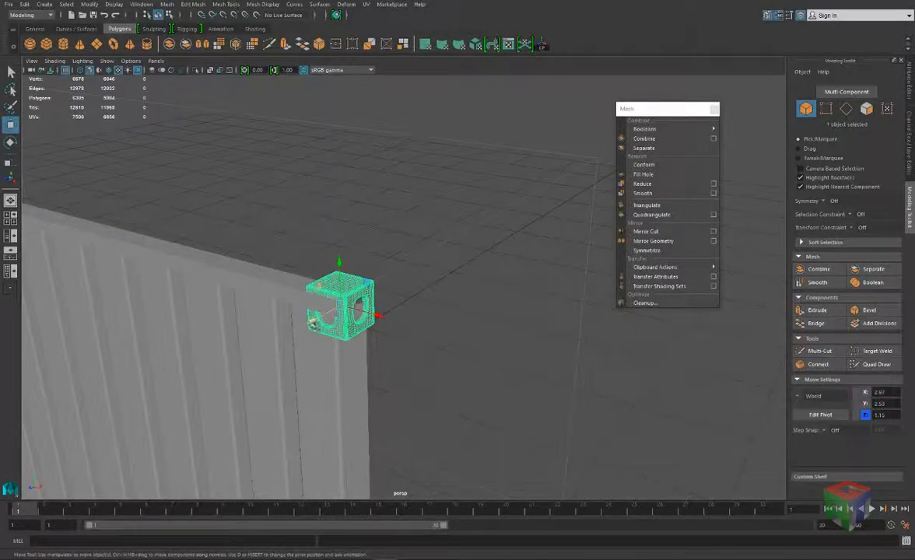
middle_drag(312, 321, 308, 325)
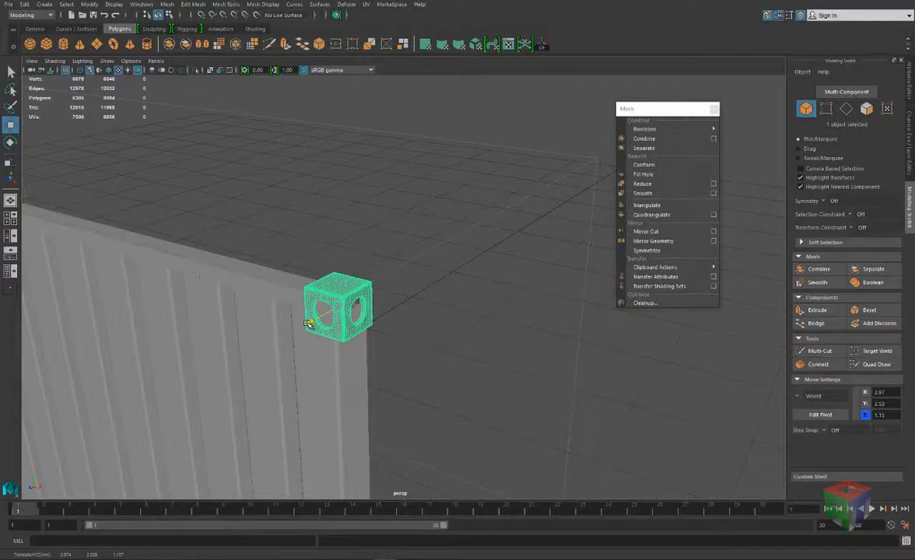
alt+drag(283, 299, 446, 324)
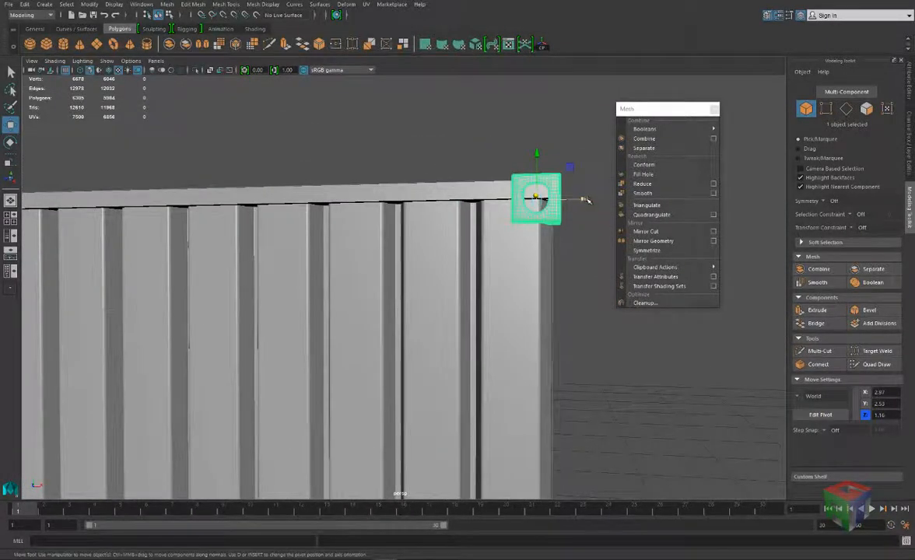
mouse_move(588, 201)
mouse_down()
mouse_move(576, 199)
mouse_move(583, 200)
mouse_up()
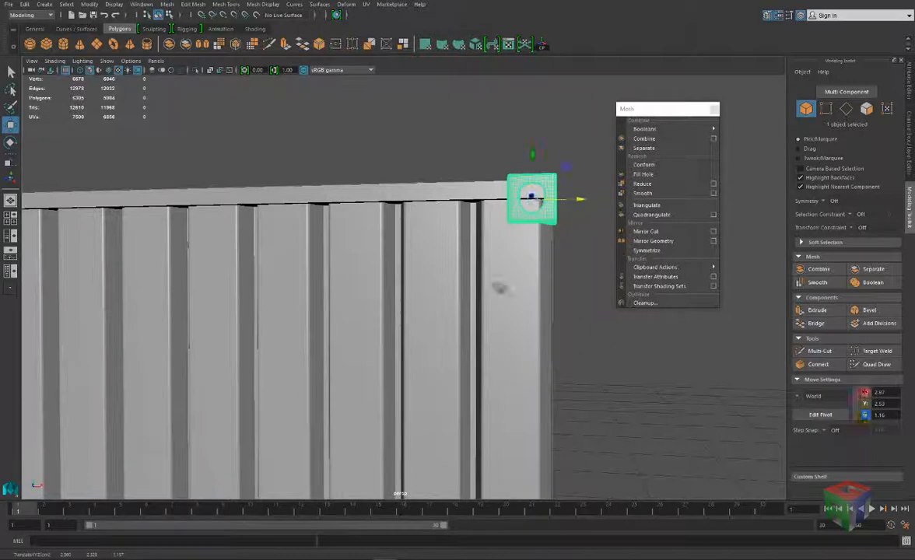
Duplicate the corner cube and lower the copy to the panel's bottom corner, at about Y 0.08.
alt+drag(500, 288, 426, 282)
scroll(467, 306, down, 6)
key(ctrl+d)
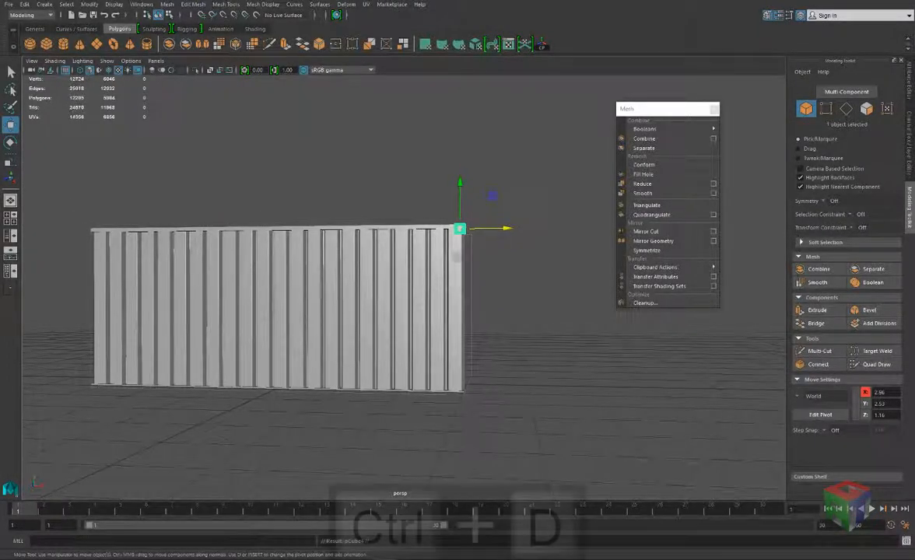
drag(460, 192, 461, 383)
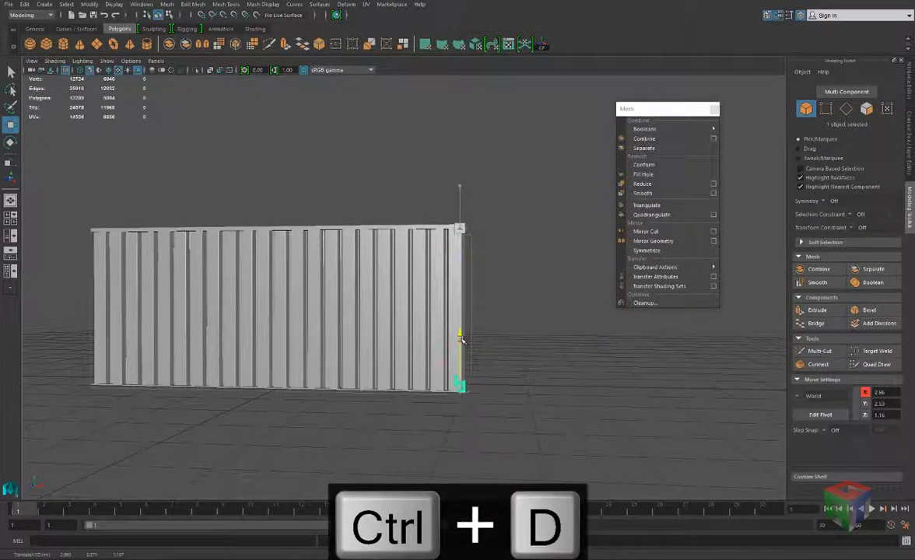
scroll(424, 342, up, 5)
scroll(426, 352, down, 2)
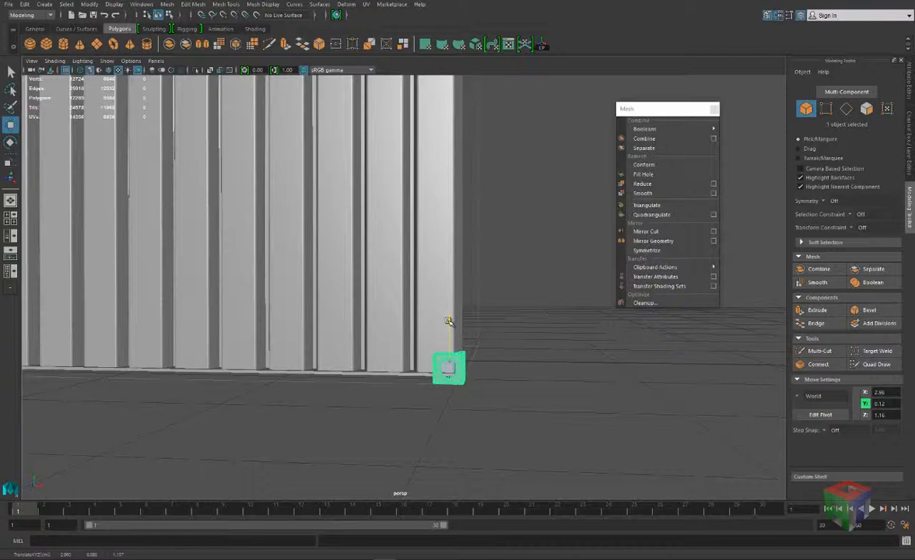
scroll(386, 319, down, 5)
alt+middle_drag(388, 320, 413, 327)
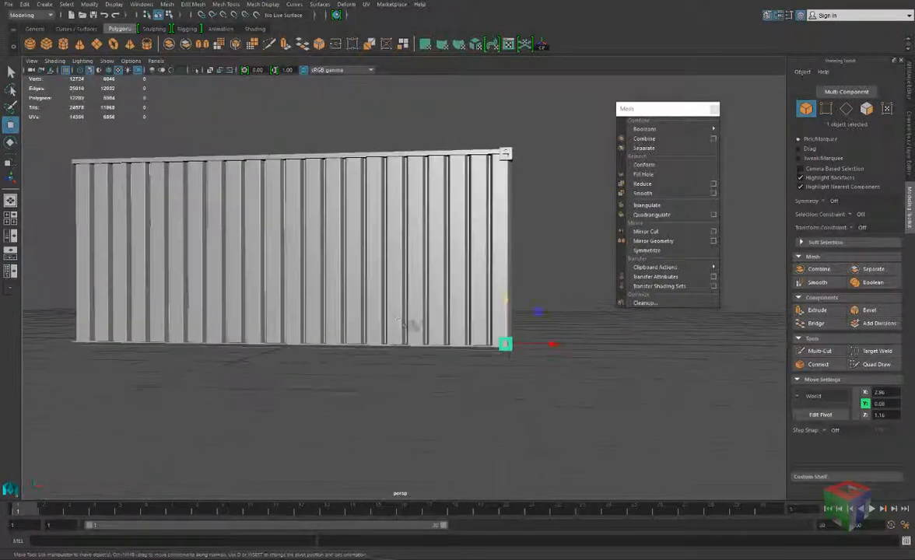
alt+drag(412, 327, 420, 342)
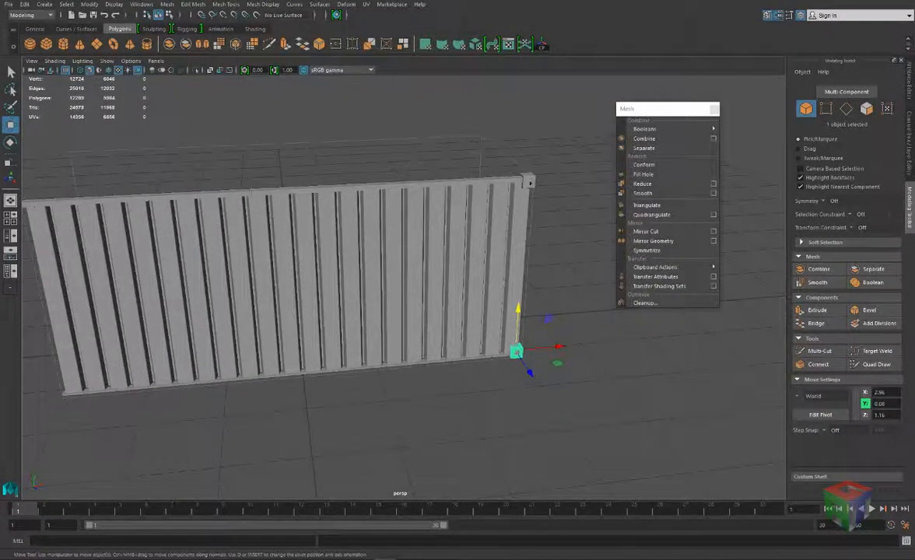
Deselect the lower corner cube.
click(24, 4)
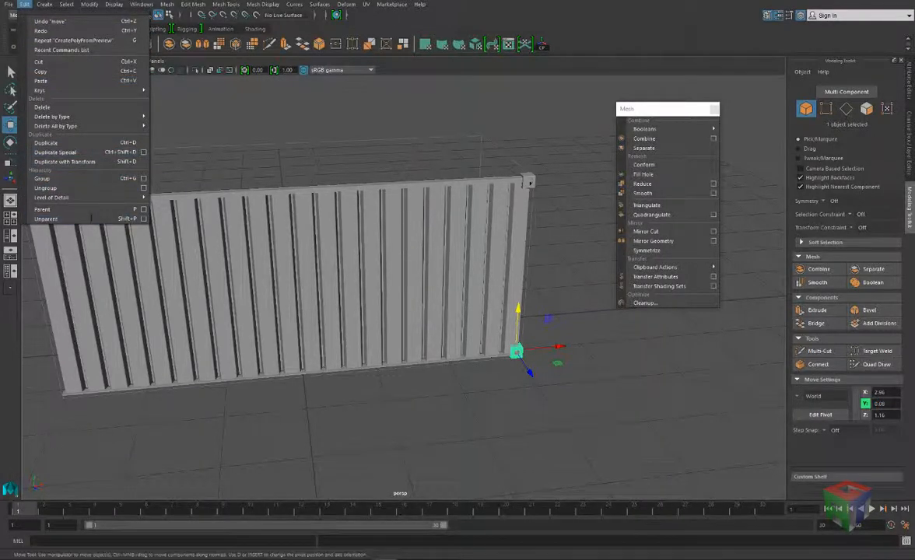
click(128, 428)
alt+drag(567, 331, 530, 323)
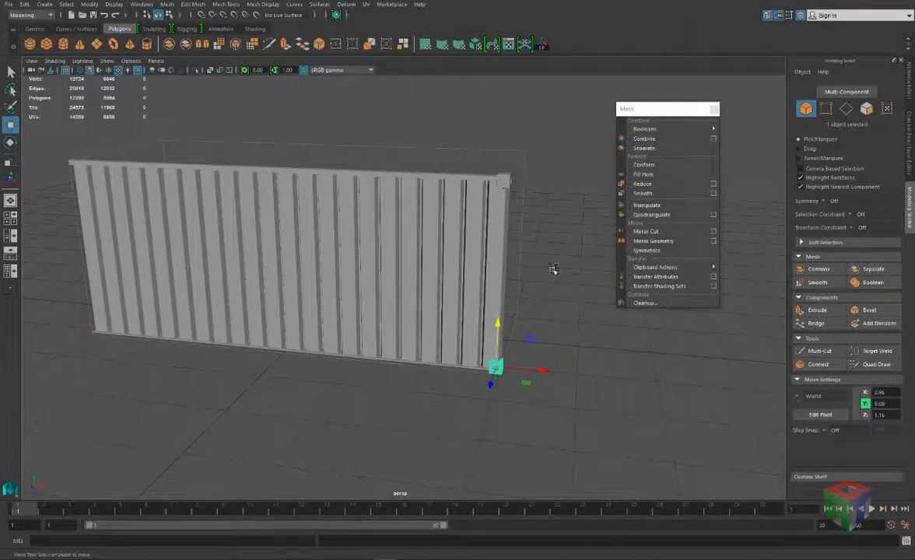
click(553, 269)
mouse_move(545, 283)
alt+mouse_down()
mouse_move(483, 289)
mouse_move(420, 262)
mouse_move(508, 292)
mouse_move(539, 290)
alt+mouse_up()
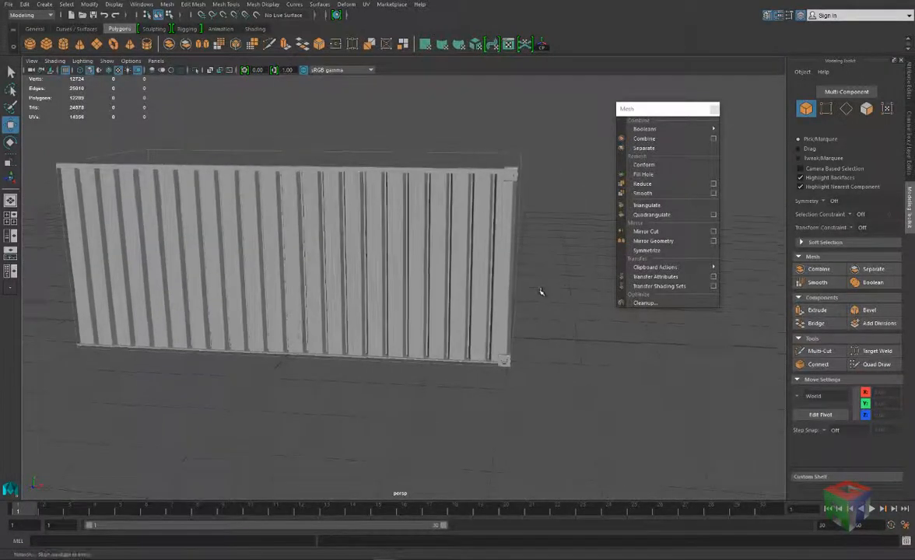
Shorten the top rail by moving its four end vertices at the corner cube back along X to about 2.88, and return to object mode.
scroll(518, 287, up, 3)
alt+middle_drag(519, 288, 426, 308)
alt+drag(498, 287, 409, 310)
alt+drag(336, 271, 418, 235)
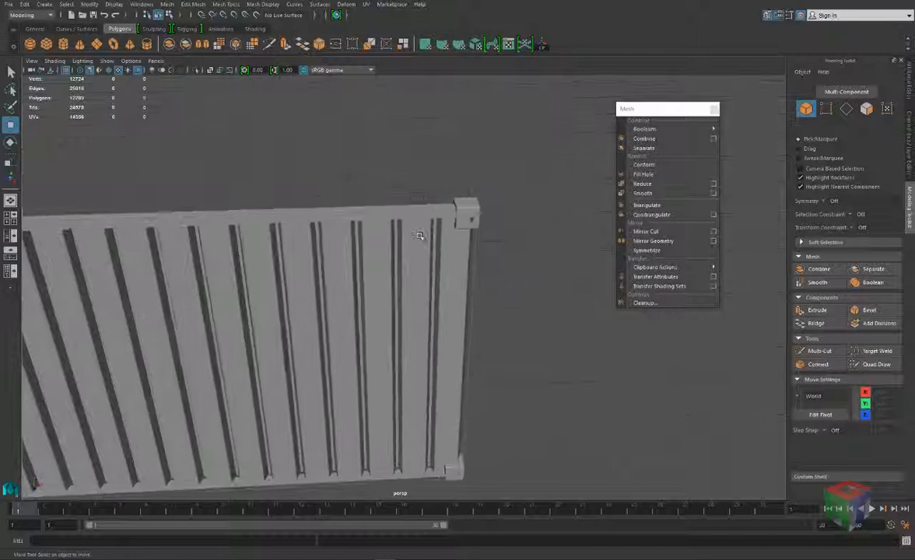
click(397, 198)
scroll(427, 197, up, 3)
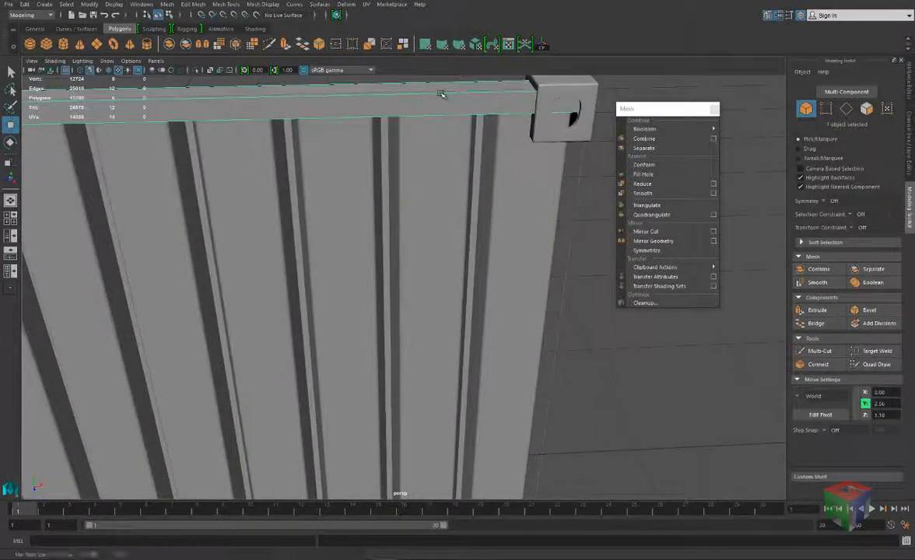
right_drag(440, 93, 391, 92)
alt+middle_drag(476, 153, 298, 218)
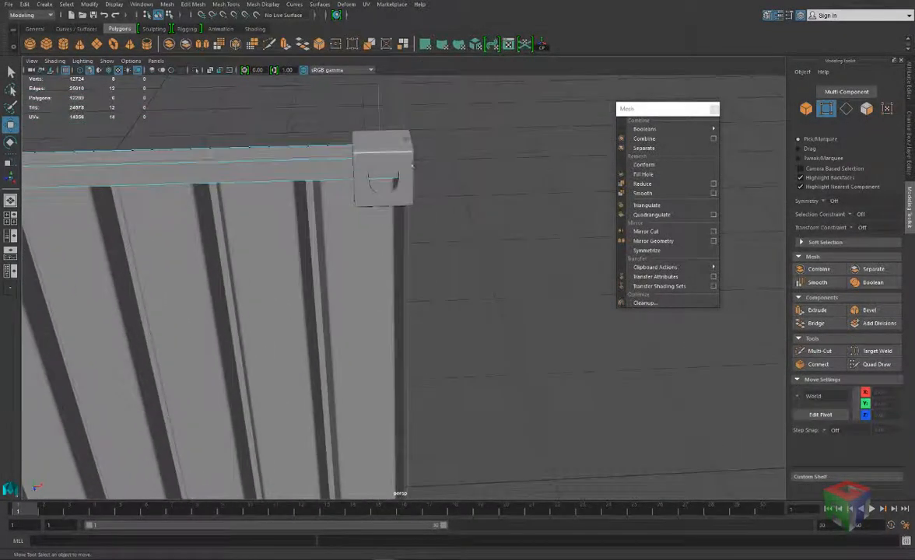
drag(371, 117, 445, 212)
alt+drag(435, 245, 454, 249)
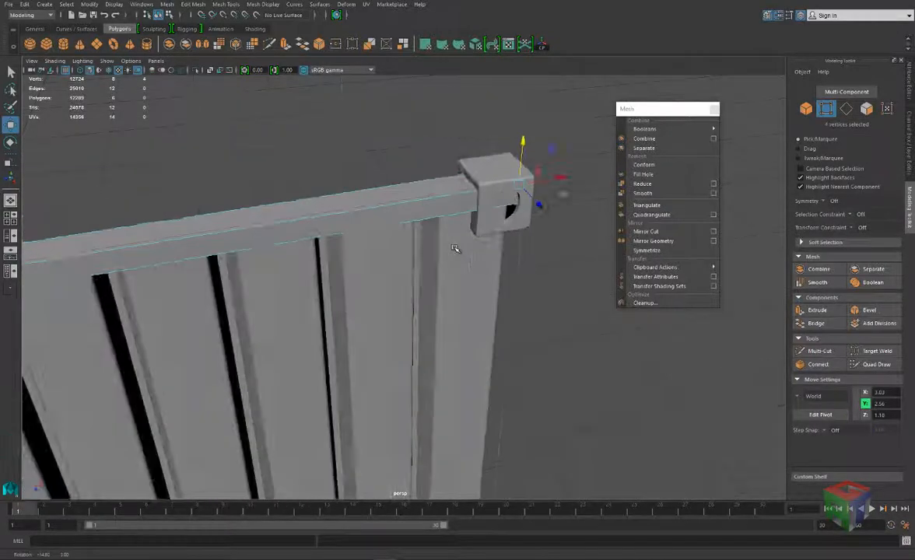
drag(558, 180, 459, 204)
alt+right_drag(434, 239, 406, 279)
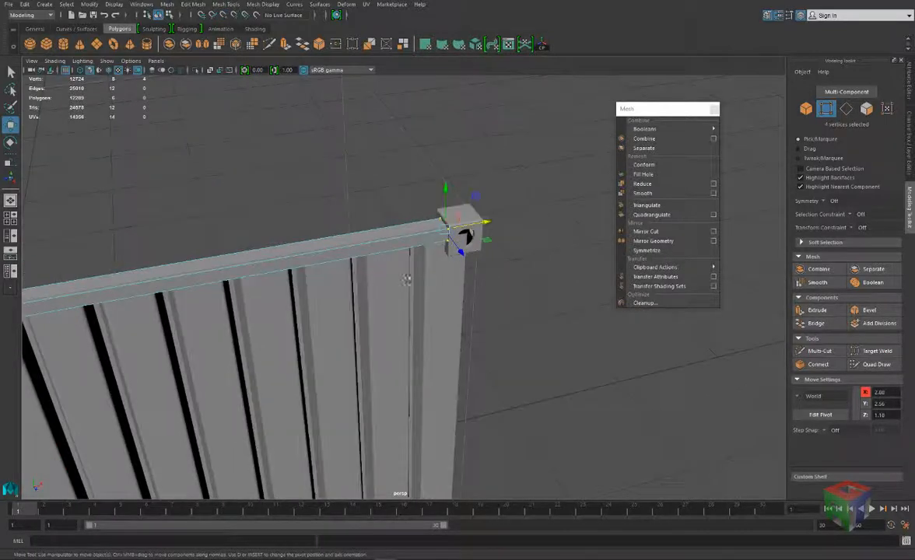
right_drag(402, 237, 429, 253)
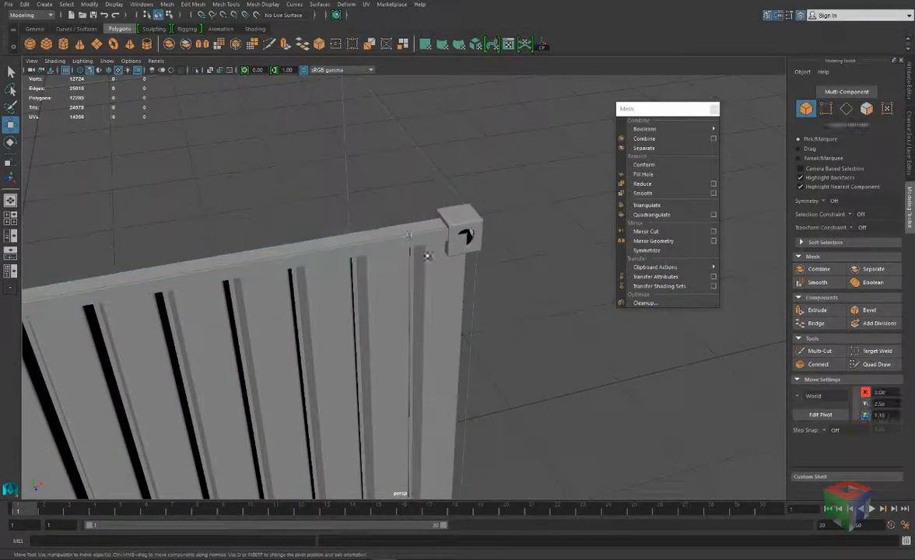
Shorten the bottom rail by snapping its four end vertices back along X to about 2.88 at the lower corner cube, and return to object mode.
alt+drag(429, 252, 465, 233)
alt+right_drag(465, 233, 435, 314)
alt+middle_drag(435, 315, 422, 260)
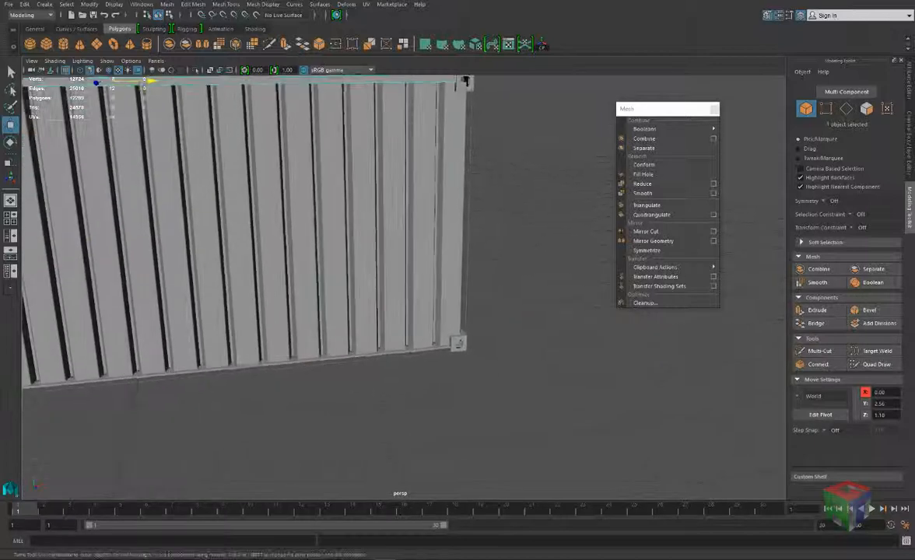
alt+right_drag(385, 264, 440, 343)
alt+middle_drag(440, 342, 381, 286)
alt+right_drag(357, 266, 428, 280)
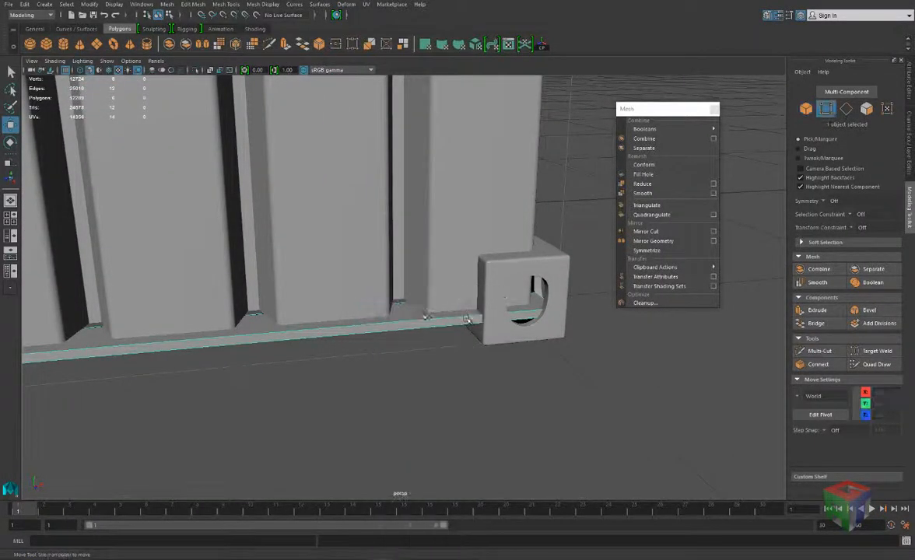
drag(500, 257, 588, 387)
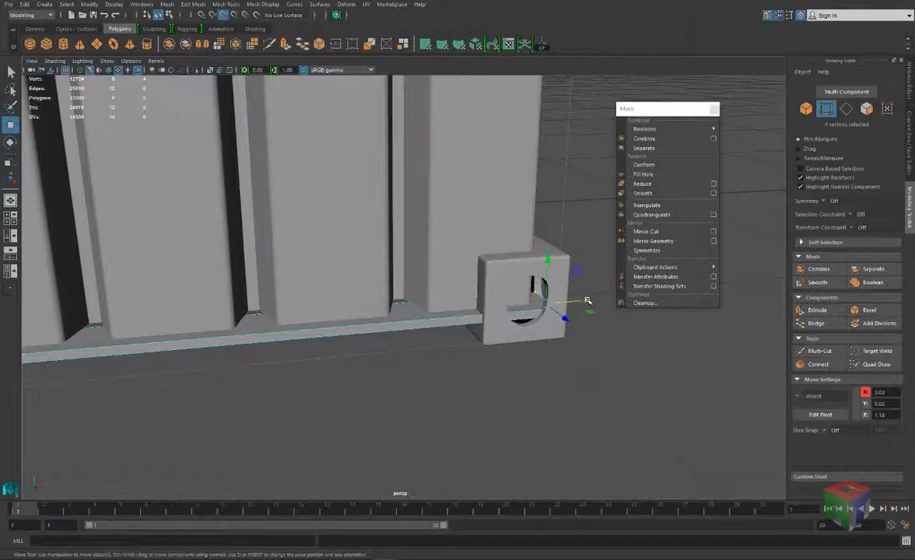
drag(587, 301, 471, 328)
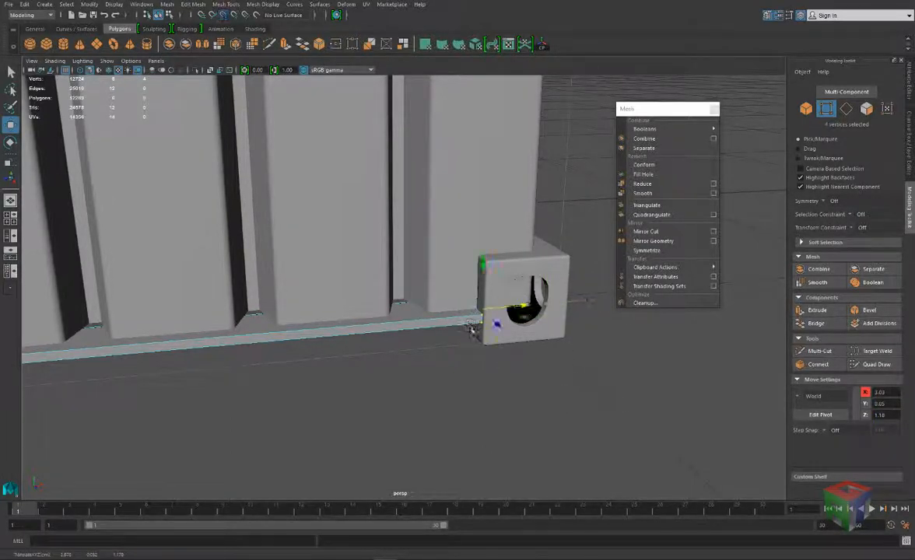
right_drag(441, 307, 486, 293)
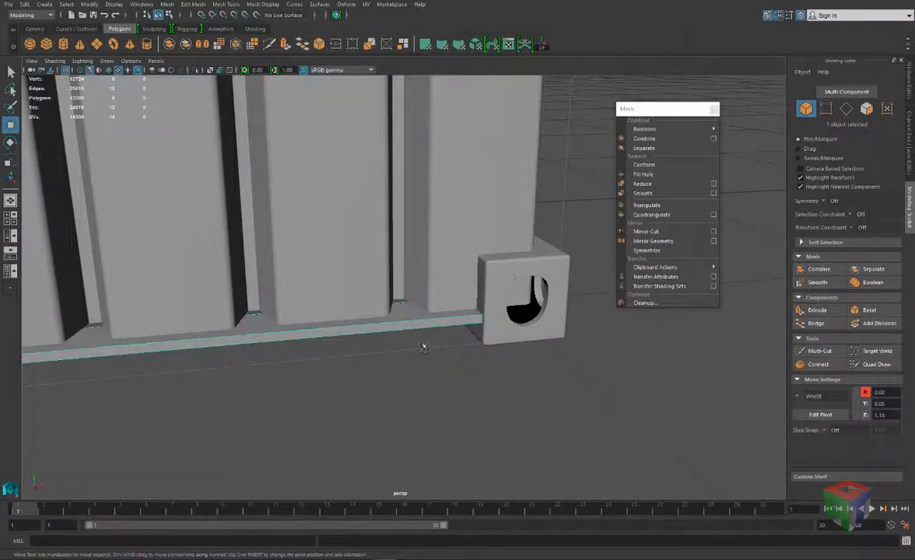
Examine the whole panel with its two corner cubes and shortened rails, and select the top rail.
alt+drag(424, 348, 410, 333)
alt+middle_drag(410, 333, 474, 352)
alt+right_drag(474, 351, 419, 321)
alt+drag(419, 321, 420, 269)
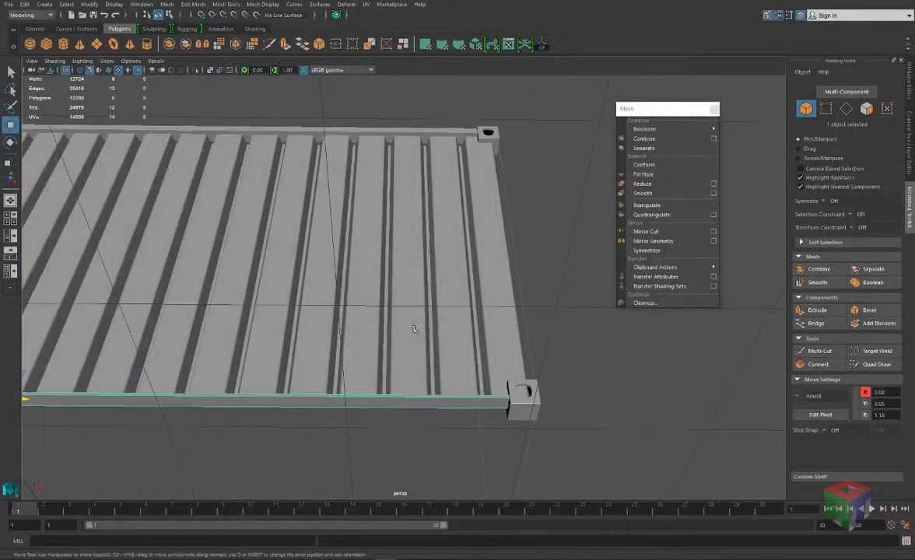
scroll(412, 329, down, 7)
alt+middle_drag(302, 301, 394, 337)
alt+drag(391, 335, 385, 376)
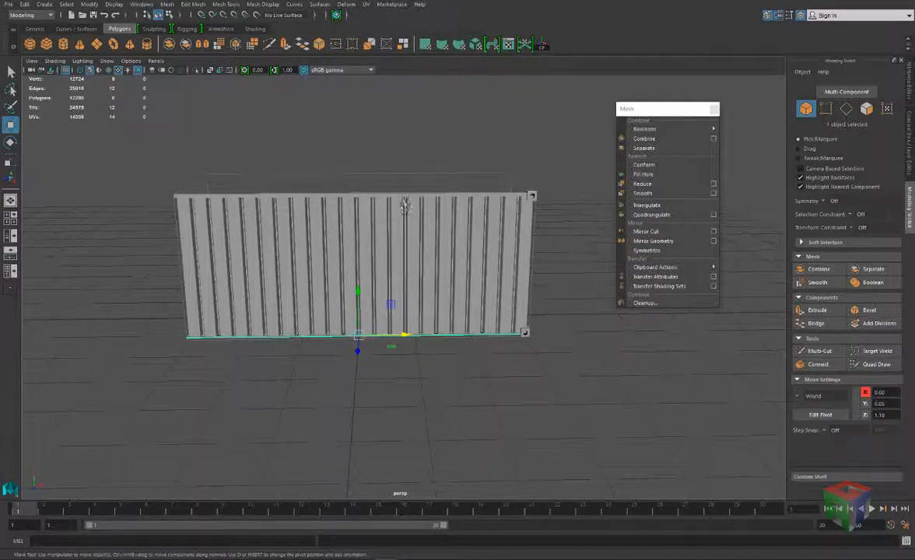
click(176, 196)
alt+drag(547, 307, 568, 311)
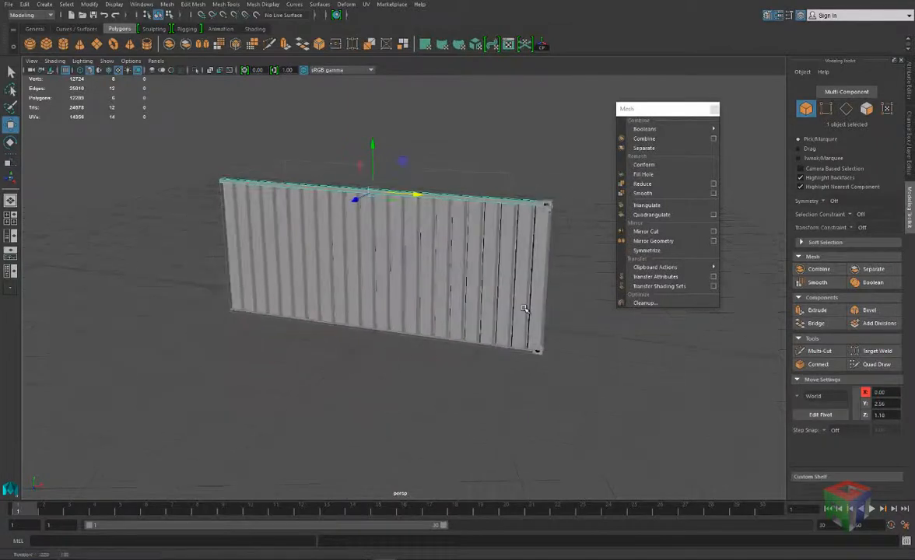
Create a new project named HP_shipping_container with the default folder locations.
click(6, 5)
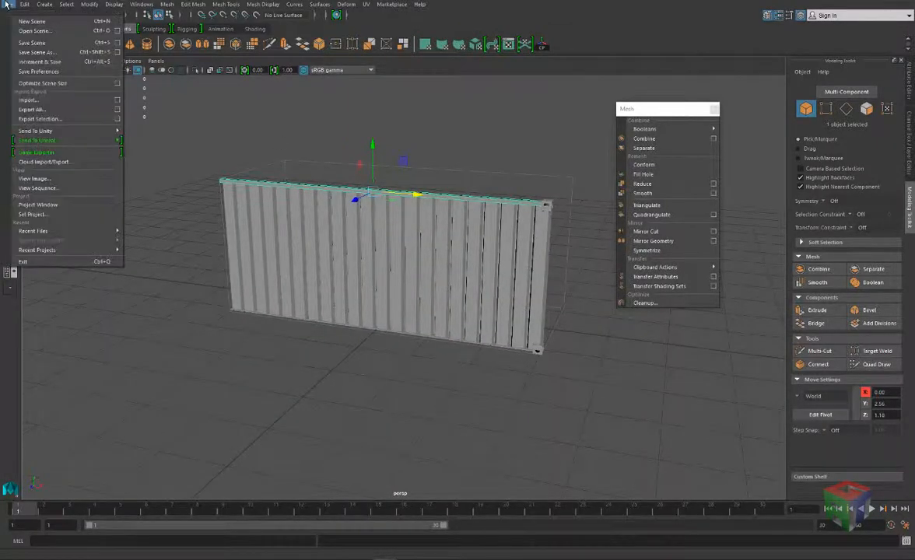
click(59, 207)
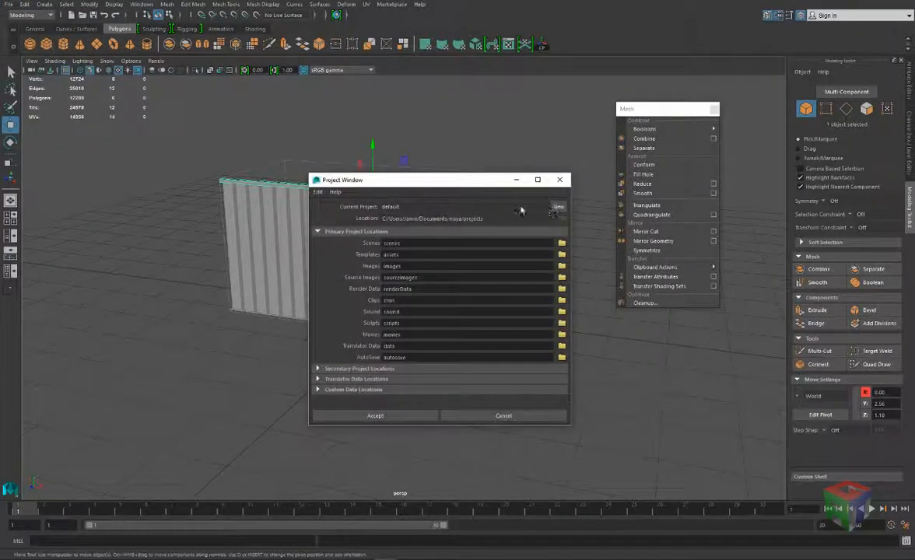
click(557, 208)
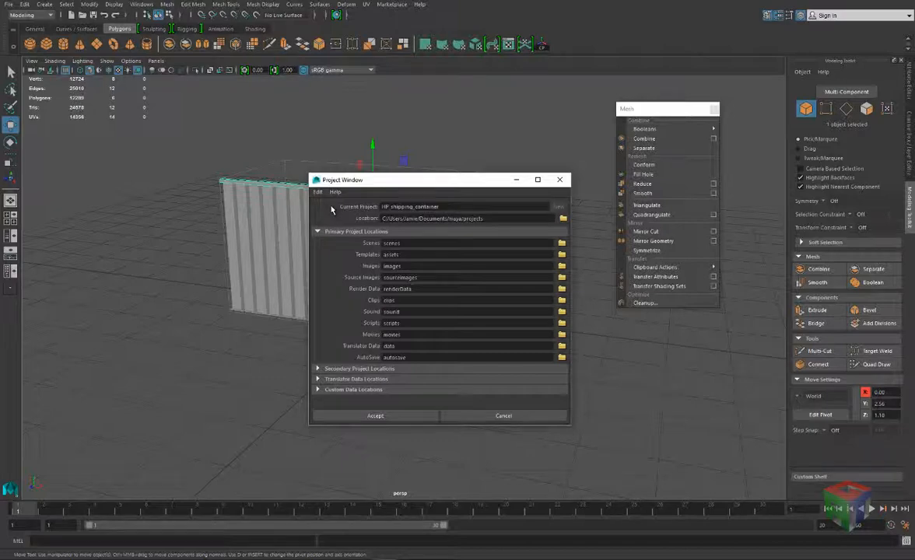
click(371, 415)
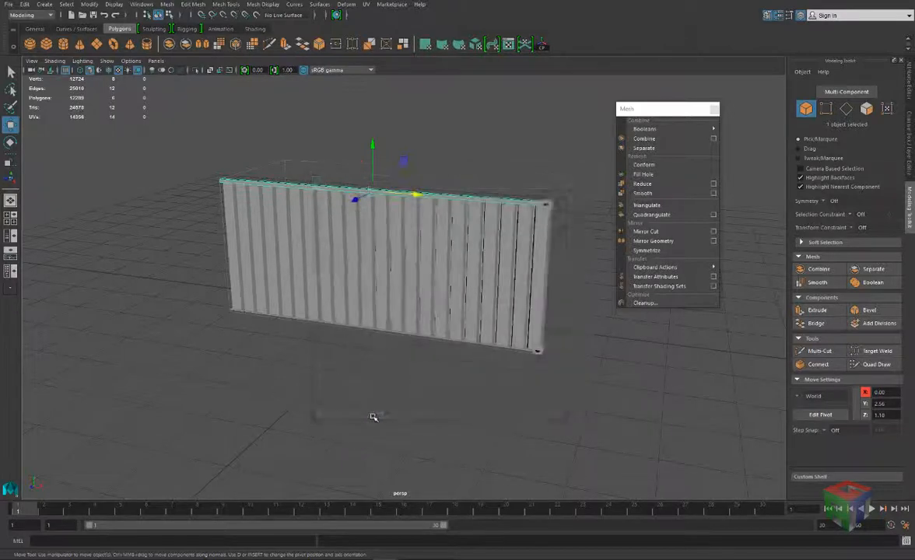
Set HP_shipping_container as the current project.
click(8, 4)
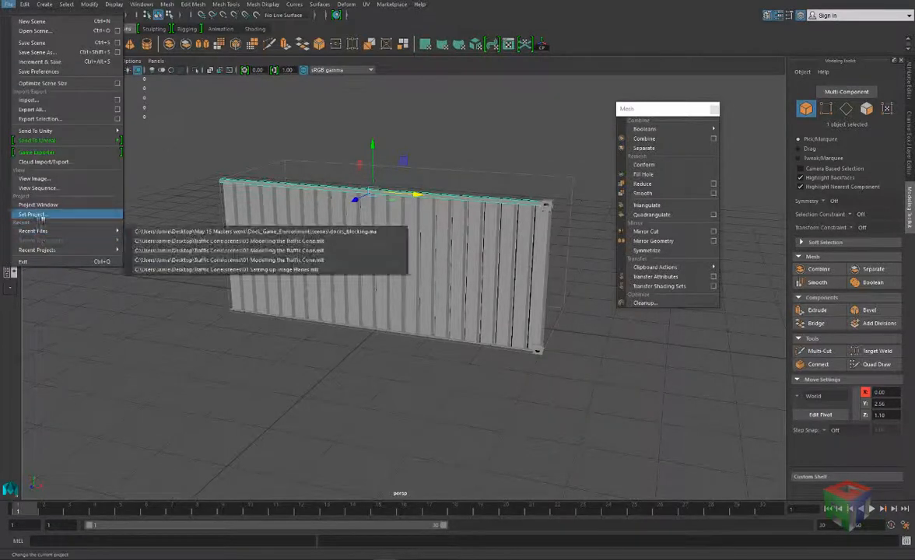
click(38, 194)
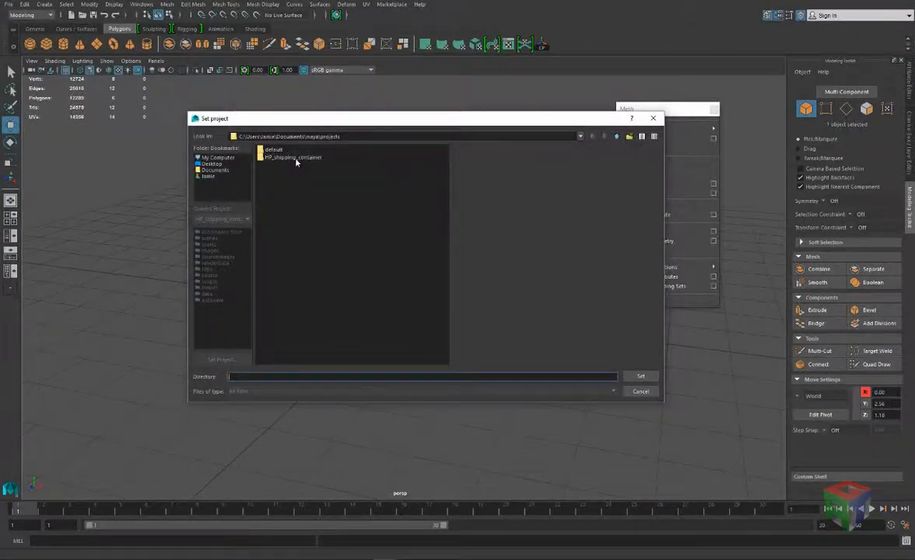
click(295, 158)
double_click(296, 158)
click(641, 376)
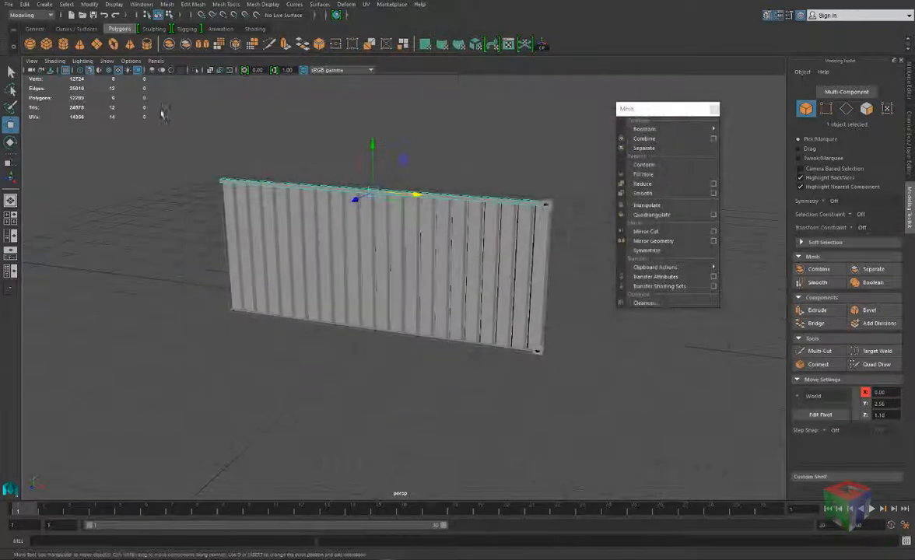
Save the scene in the project's scenes folder as Modelling_01.
click(8, 3)
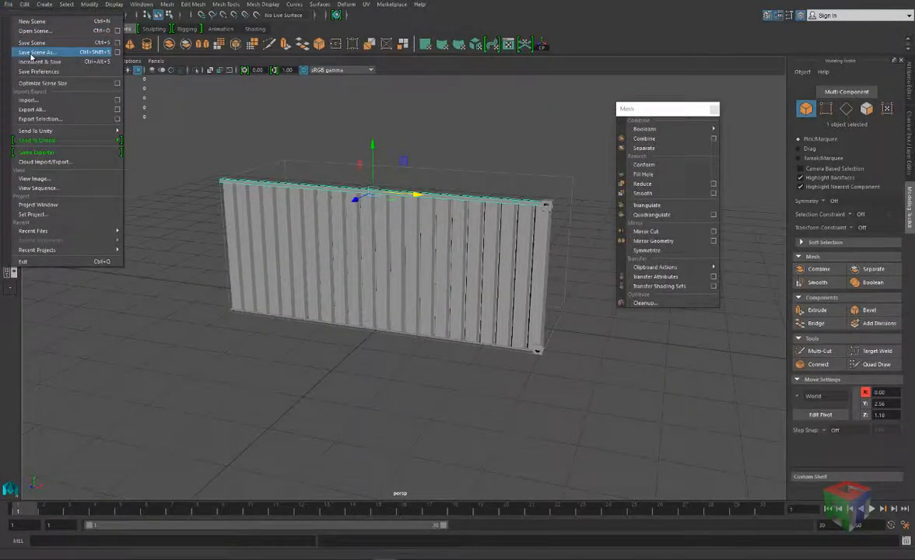
click(31, 52)
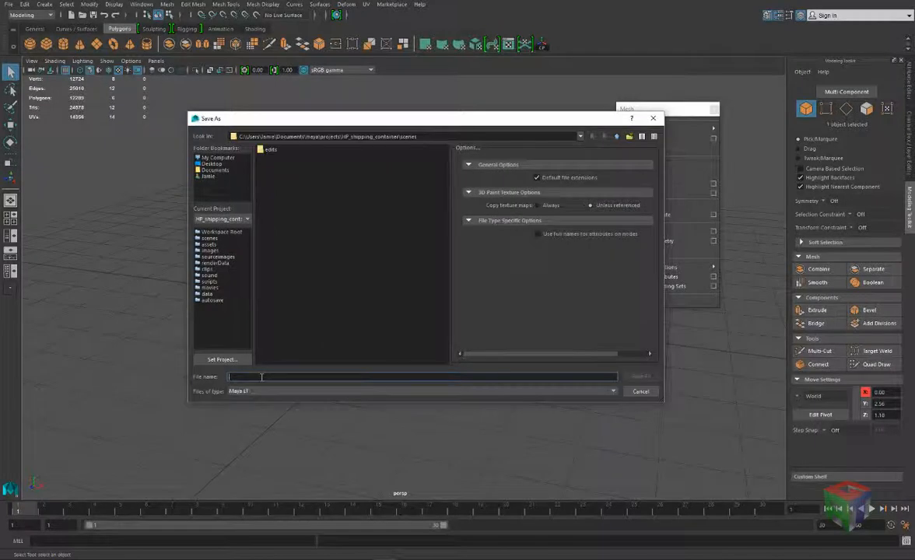
text(Modelling_01)
key(Return)
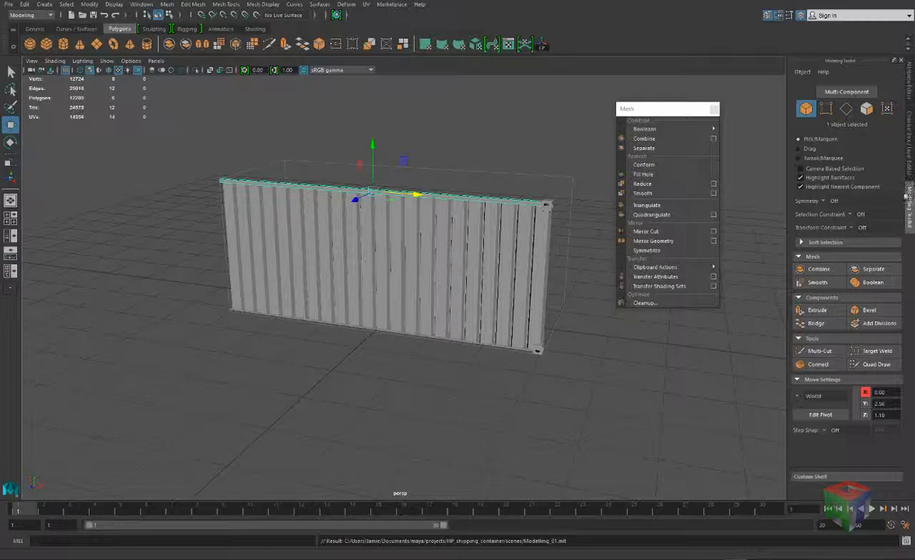
Thicken the bottom rail by moving its long inner face along Z to about 1.08 on the panel's inner side.
alt+drag(303, 206, 332, 372)
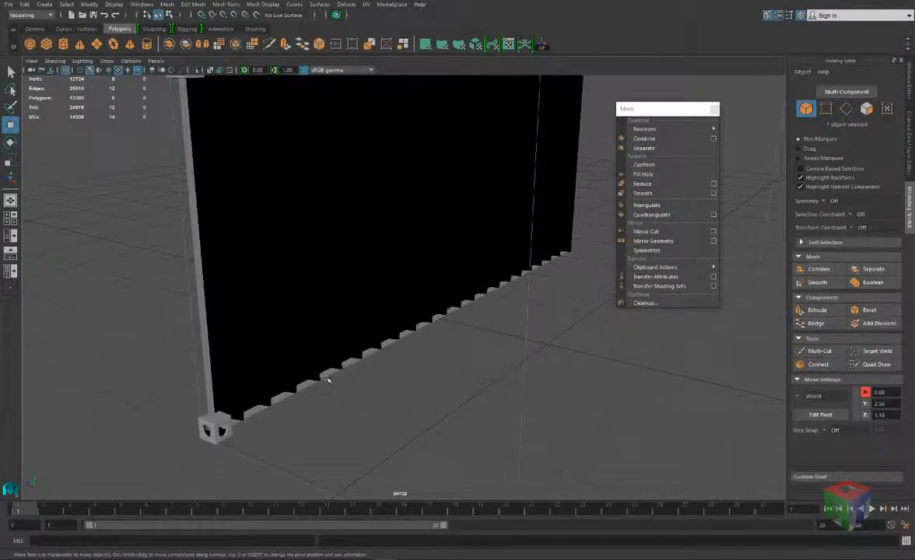
click(326, 378)
right_click(327, 375)
right_drag(327, 332, 327, 333)
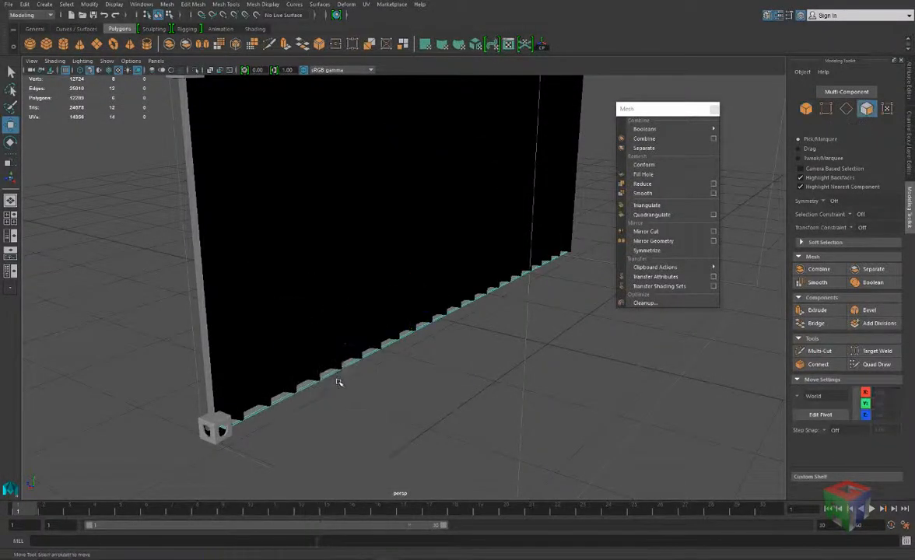
click(334, 374)
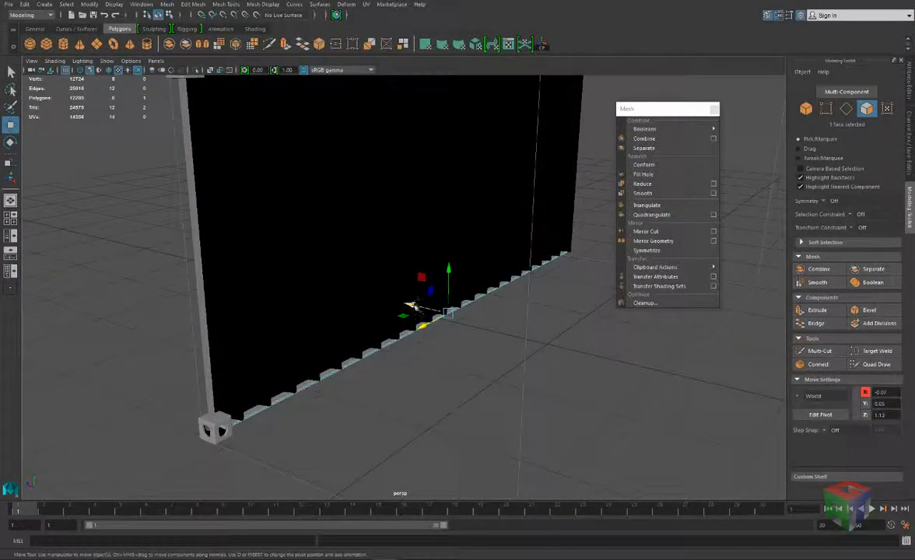
drag(411, 305, 333, 170)
Thicken the top rail likewise by moving its long inner face inward along Z.
right_drag(321, 169, 321, 186)
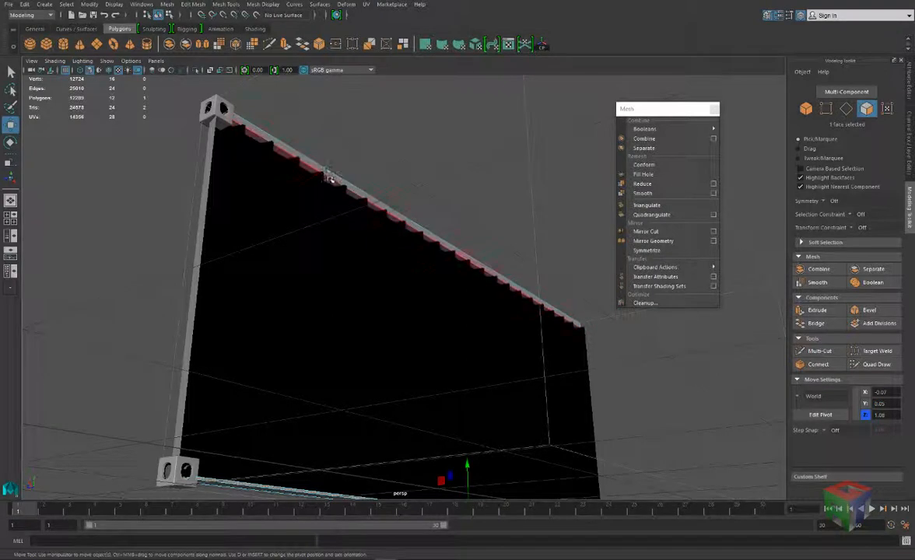
double_click(331, 180)
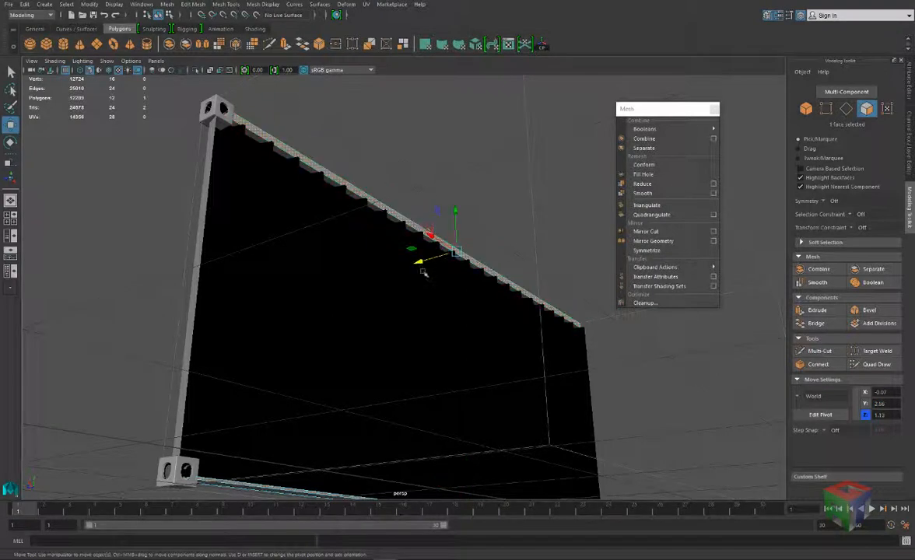
drag(420, 263, 424, 261)
alt+drag(365, 284, 362, 346)
alt+middle_drag(361, 288, 356, 230)
Try deleting the upper face of the bottom rail, and undo the deletion.
click(336, 443)
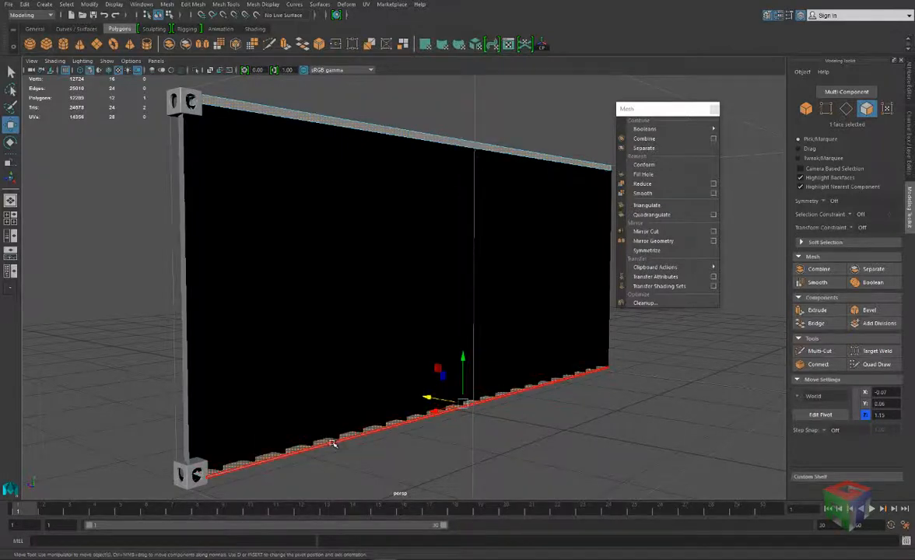
scroll(327, 424, up, 3)
alt+middle_drag(315, 406, 323, 378)
scroll(323, 378, down, 2)
click(324, 408)
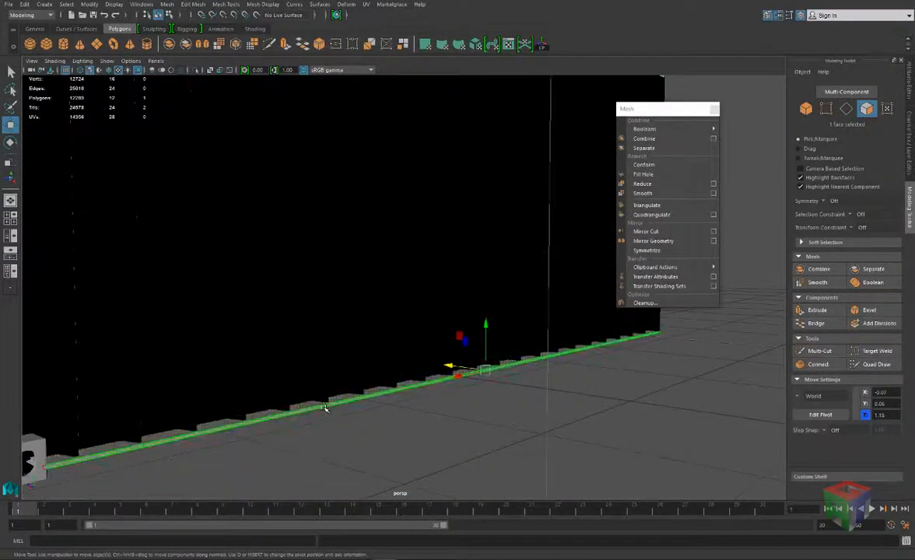
key(Delete)
mouse_move(304, 403)
alt+mouse_down()
mouse_move(317, 417)
mouse_move(304, 420)
alt+mouse_up()
click(282, 431)
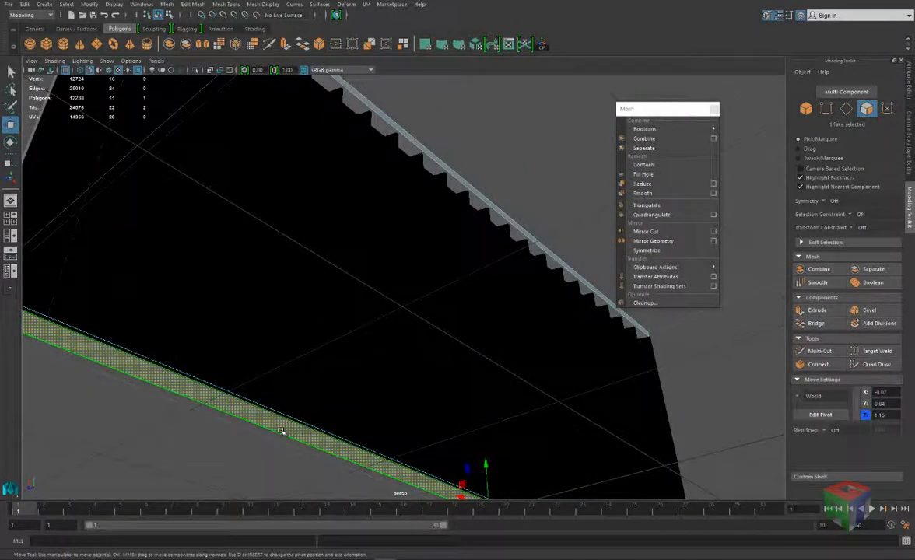
key(ctrl+z)
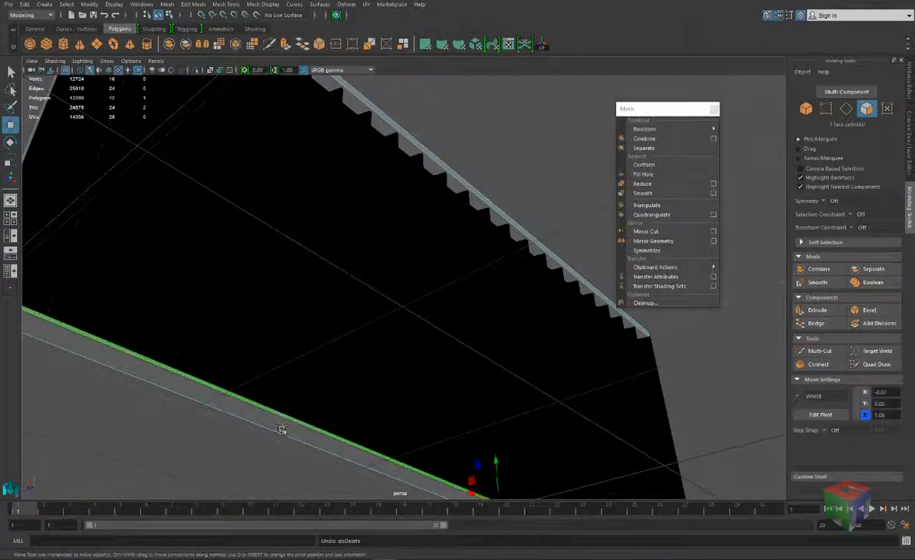
Bevel the bottom rail's two long outer edges with a fraction of 0.2 and 2 segments.
alt+drag(321, 357, 371, 290)
alt+middle_drag(372, 290, 369, 202)
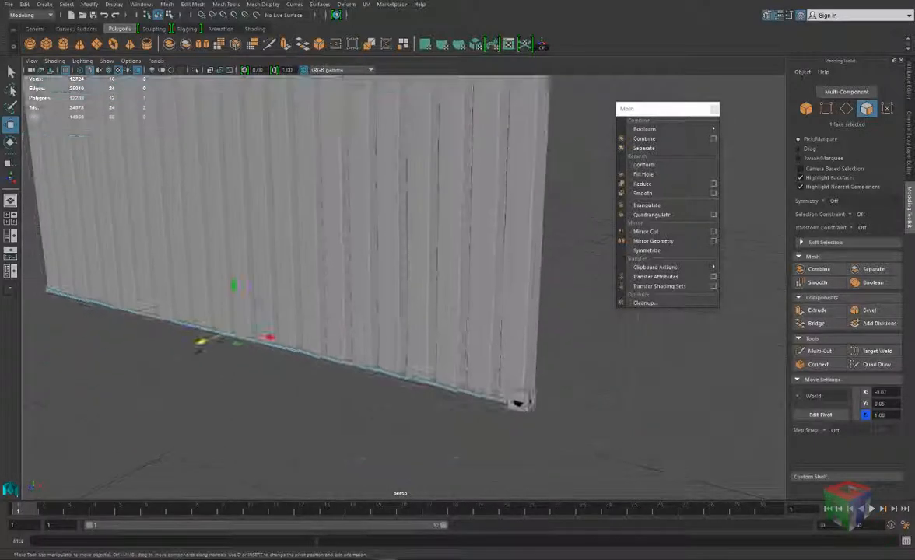
alt+right_drag(369, 203, 362, 370)
alt+middle_drag(360, 338, 319, 241)
alt+right_drag(319, 241, 356, 282)
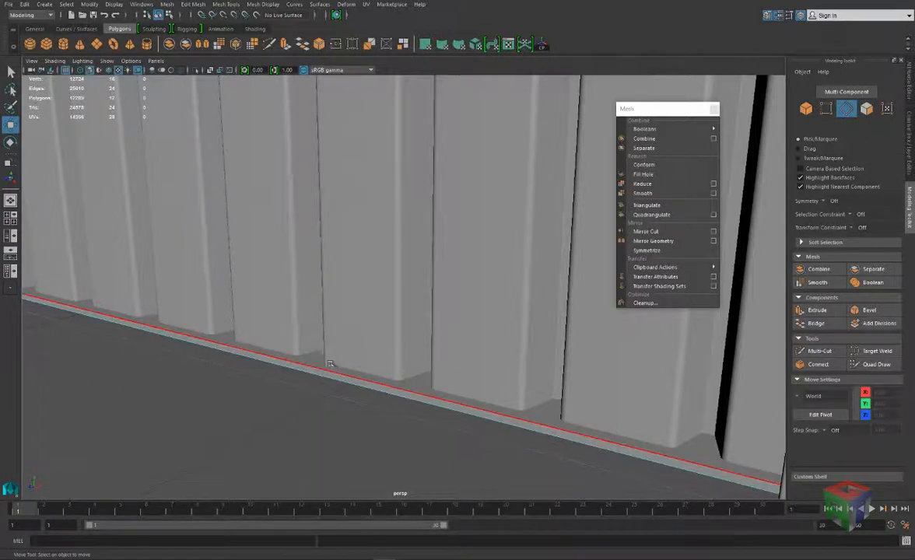
click(326, 371)
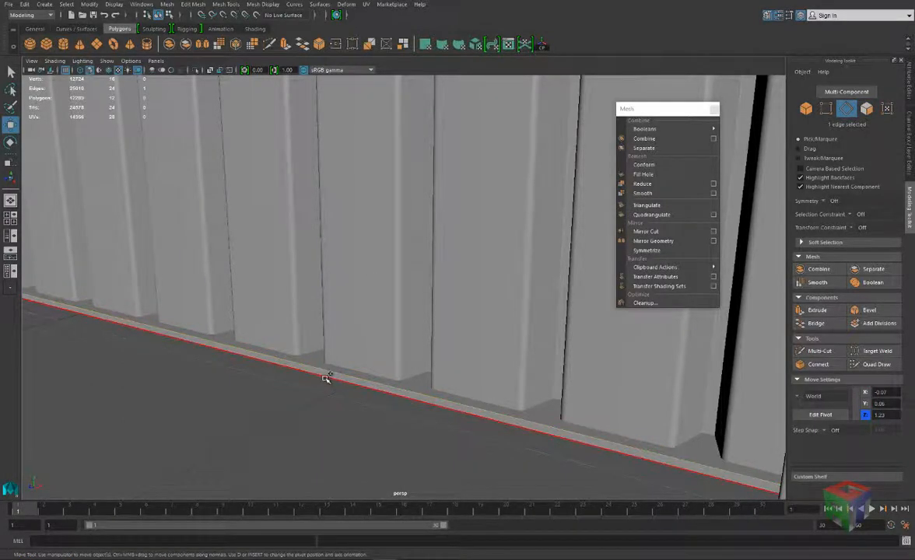
shift+click(327, 377)
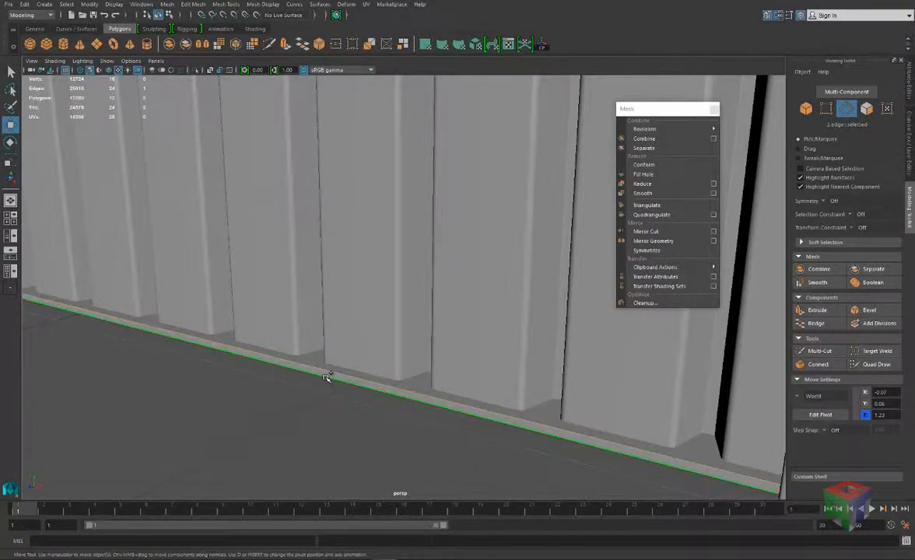
click(870, 311)
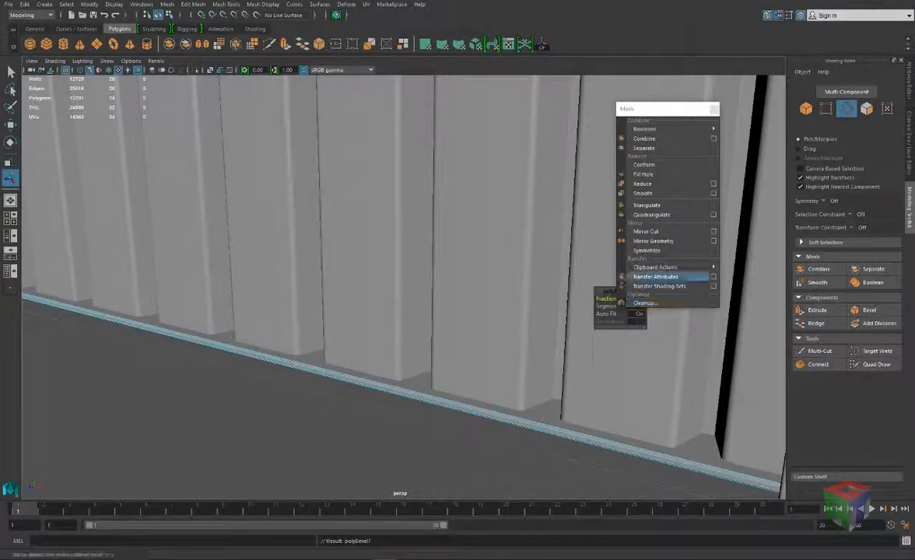
drag(603, 292, 554, 307)
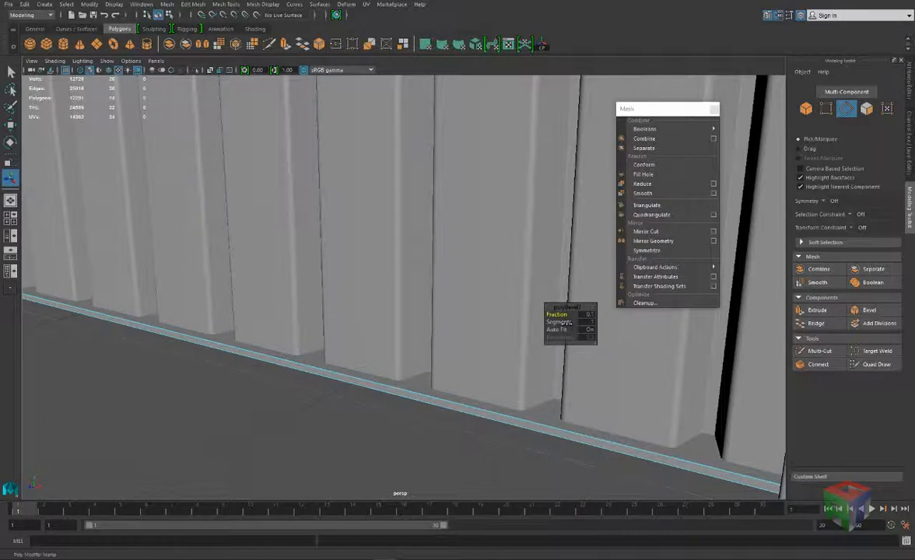
drag(567, 323, 567, 322)
right_drag(468, 307, 514, 292)
scroll(423, 416, up, 10)
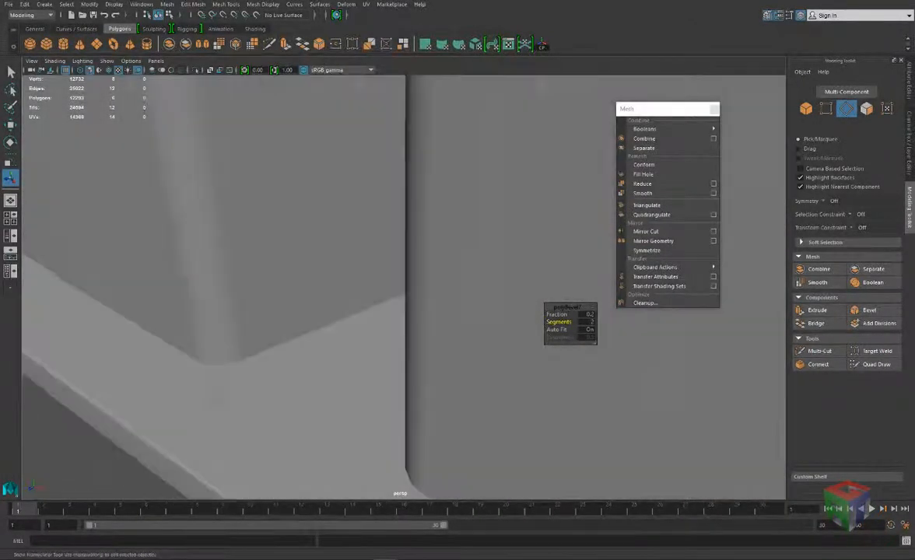
Select the corrugated panel, compare its lower corner with the green shipping container reference photo in the browser, and return to Maya.
scroll(280, 340, down, 10)
alt+drag(396, 233, 410, 206)
key(F8)
click(411, 207)
alt+middle_drag(420, 235, 396, 286)
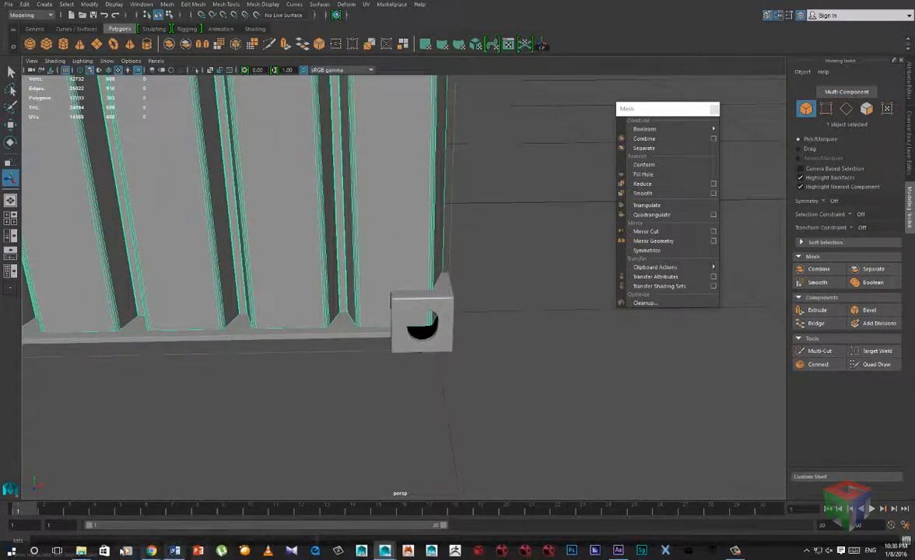
mouse_move(154, 551)
click(256, 507)
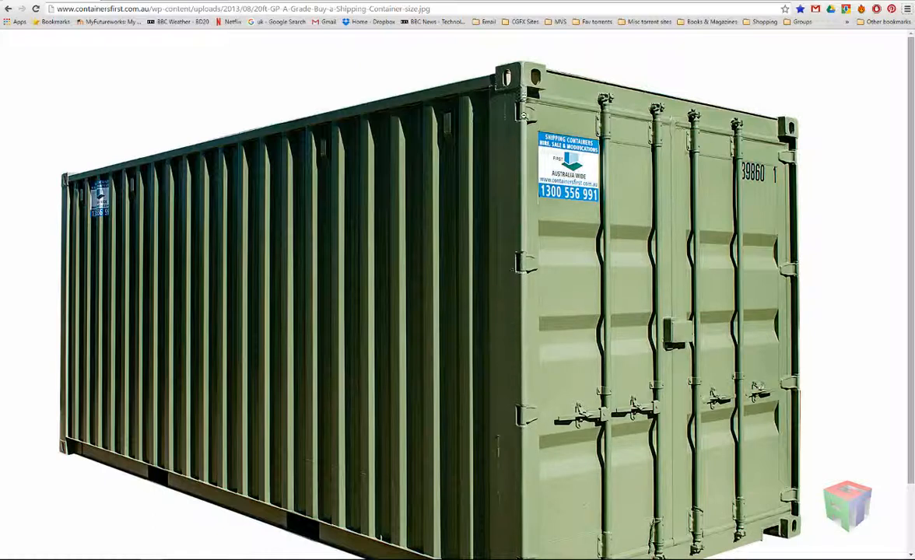
mouse_move(377, 554)
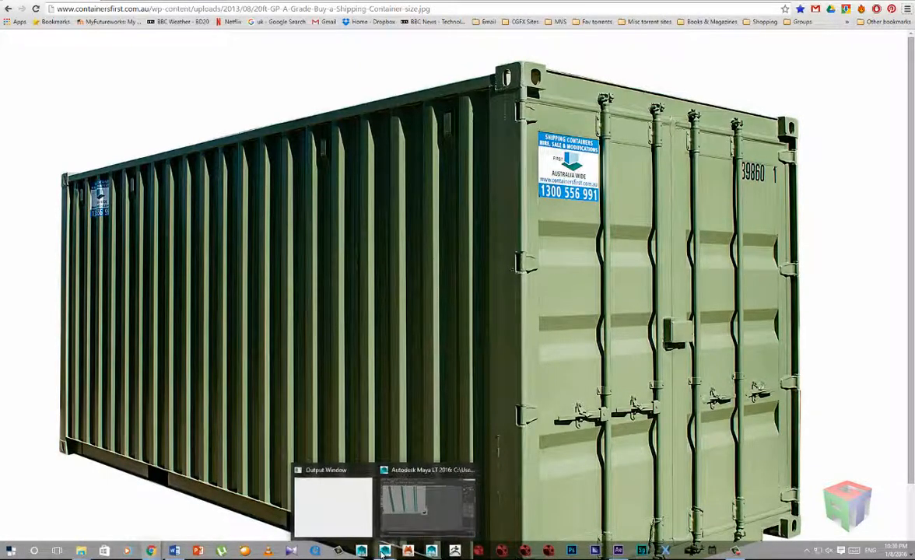
click(427, 501)
alt+drag(491, 267, 486, 300)
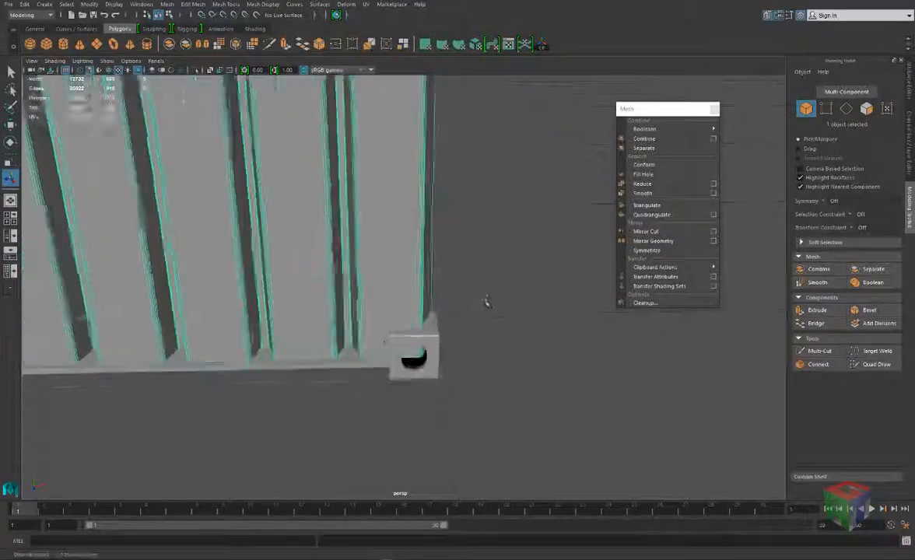
alt+right_drag(486, 300, 292, 150)
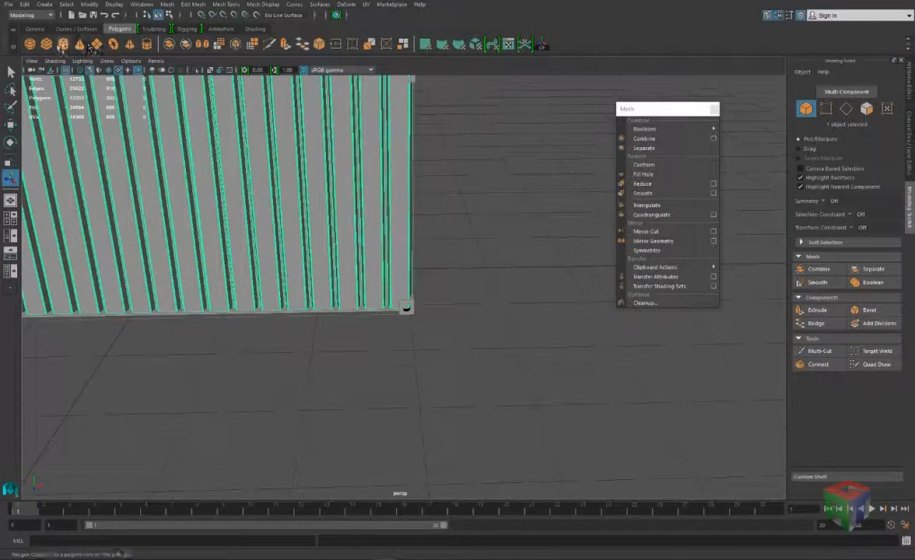
Create a polygon cube, display its channel attributes and close the floating Mesh menu.
click(45, 45)
alt+middle_drag(197, 321, 312, 367)
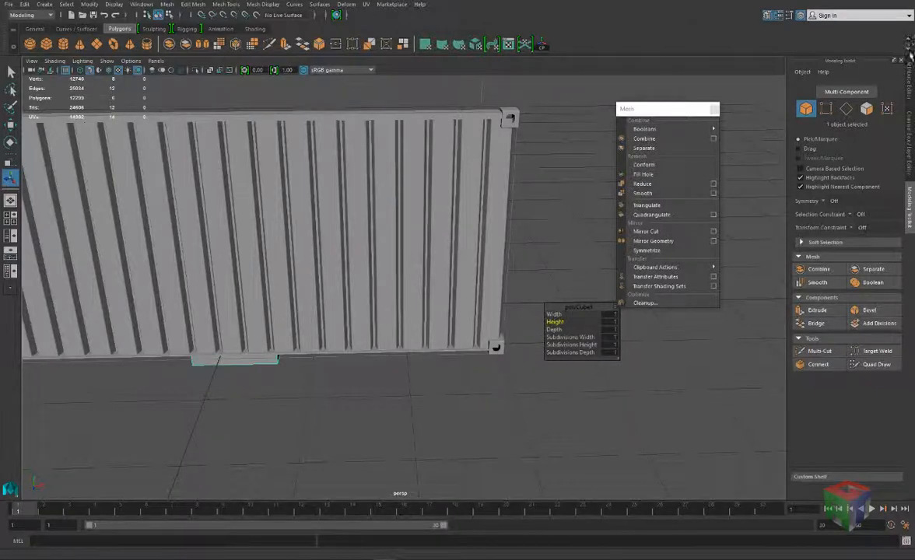
click(910, 128)
drag(580, 308, 648, 328)
click(714, 108)
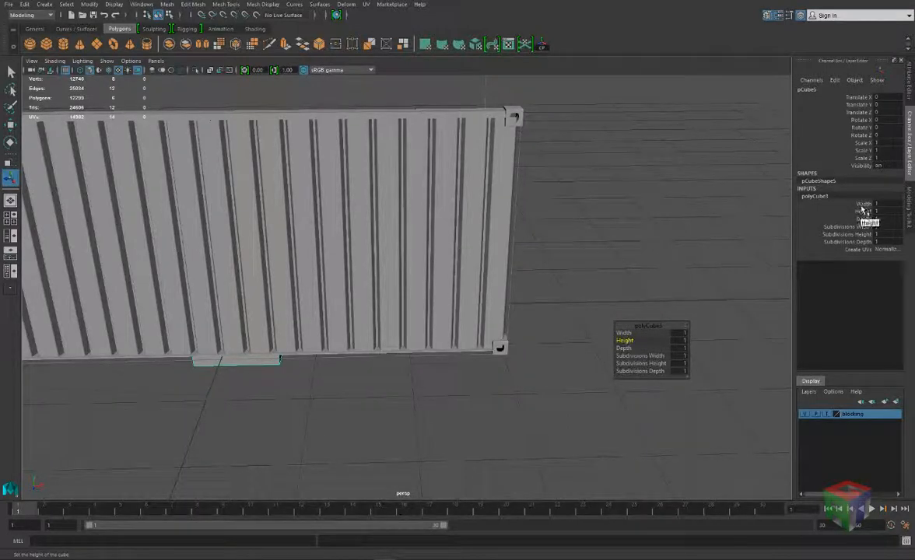
Set the cube's width, height and depth to 0.01 and move it along X to about 3.6, past the panel's end.
click(864, 203)
drag(873, 208, 865, 219)
middle_drag(466, 378, 458, 382)
key(w)
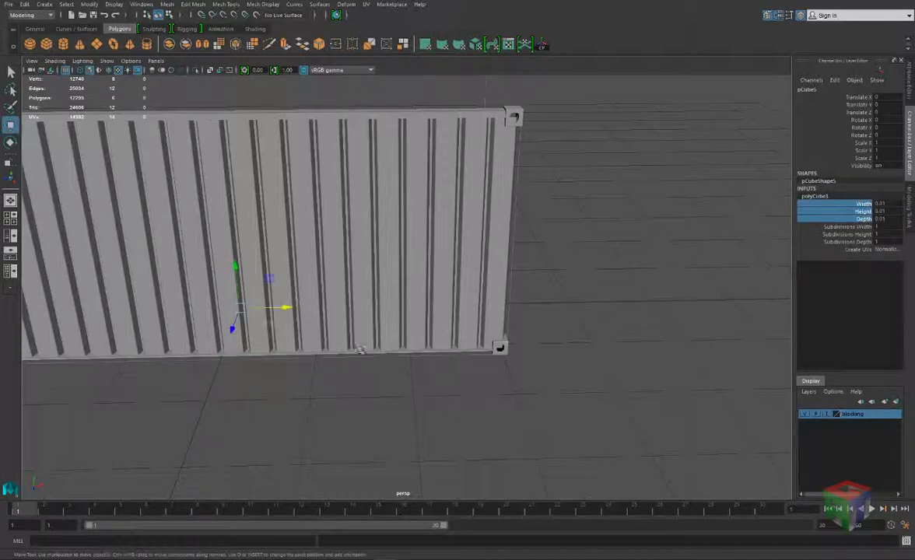
drag(286, 308, 581, 302)
middle_drag(631, 282, 643, 278)
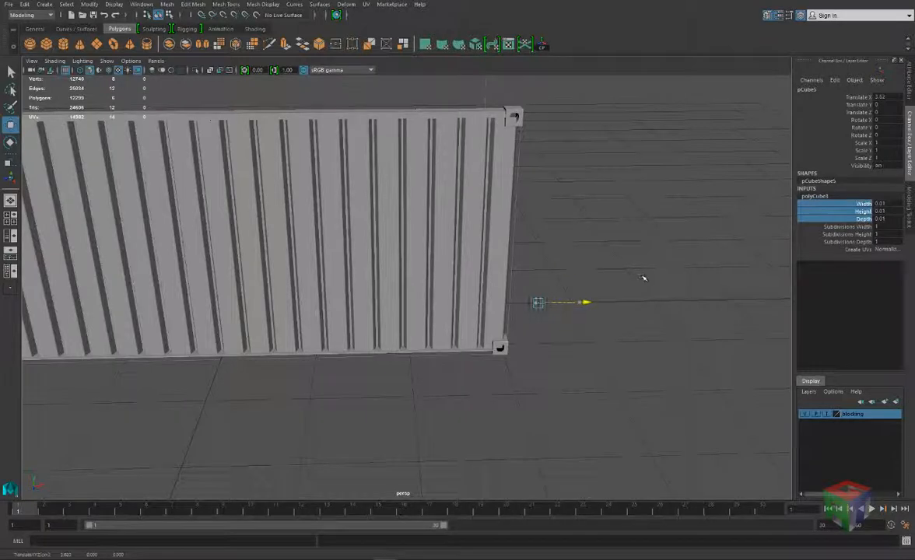
Undo the last adjustments to the small cube.
key(ctrl+z)
key(ctrl+z)
key(ctrl+z)
key(ctrl+z)
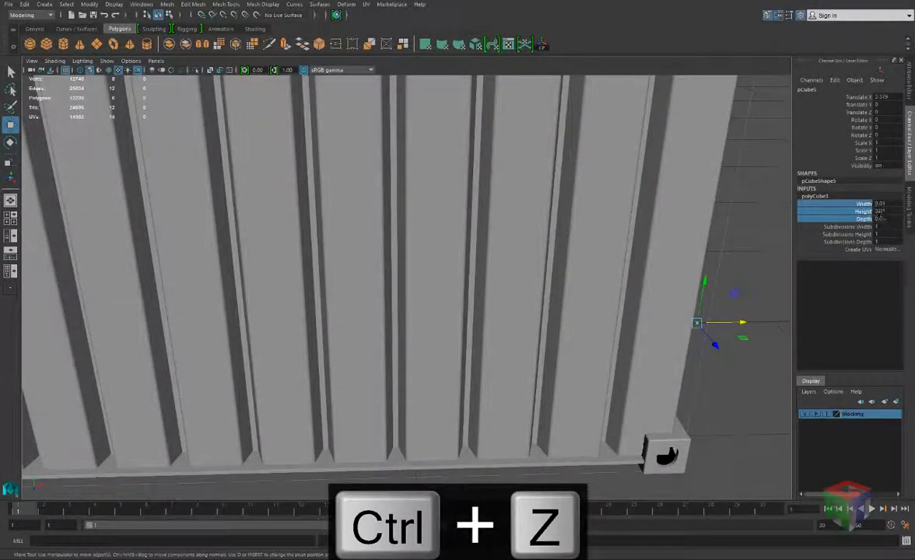
key(ctrl+z)
key(ctrl+z)
key(ctrl+z)
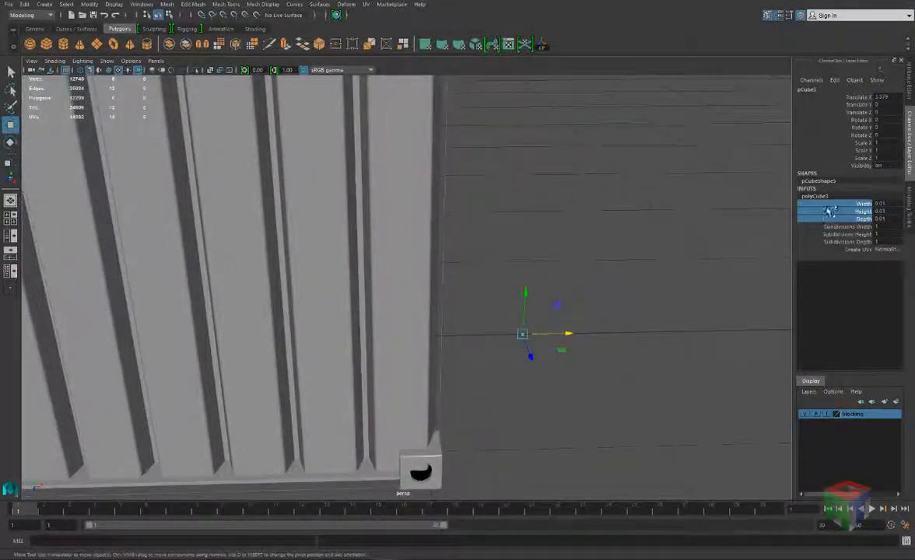
Set the cube's width, height and depth together to 0.21.
drag(832, 226, 837, 221)
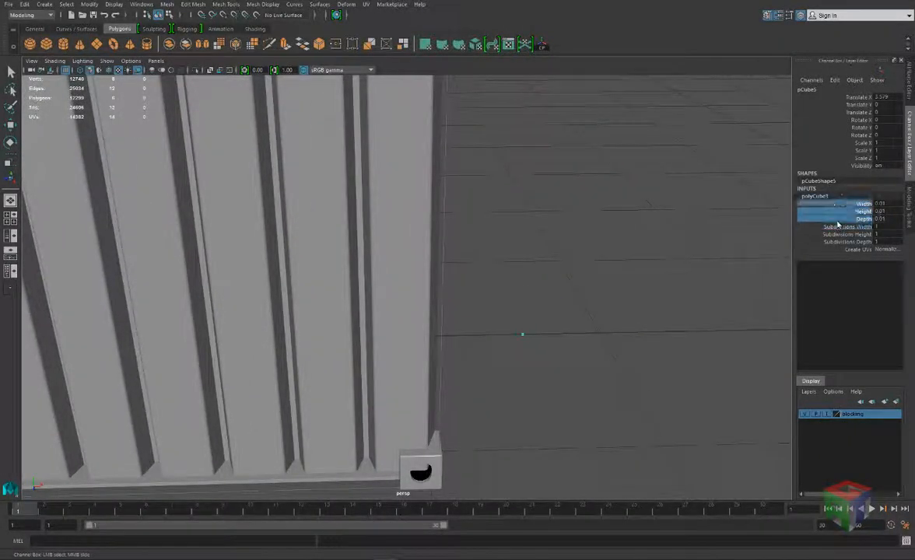
middle_drag(672, 280, 680, 284)
alt+drag(448, 306, 496, 310)
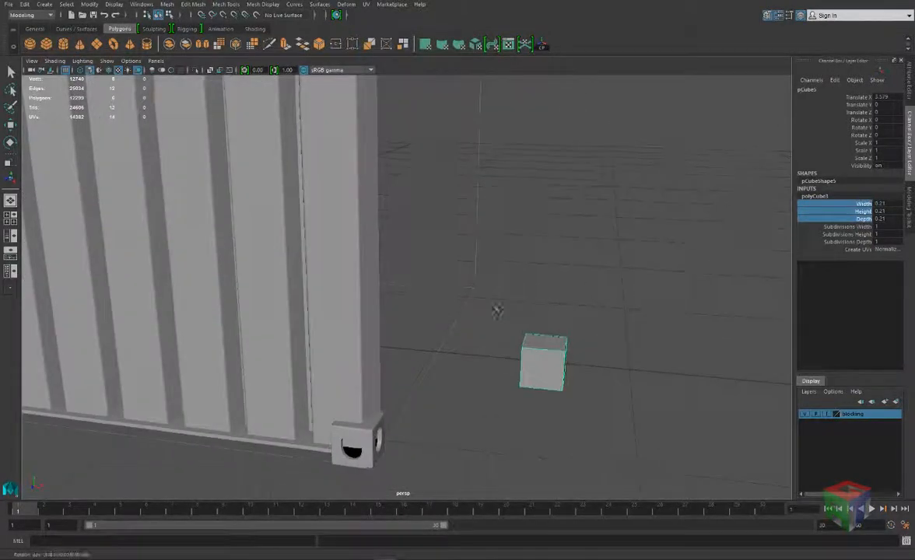
Set the cube's width, height and depth to 0.15 and move it beside the lower corner casting.
drag(886, 204, 889, 220)
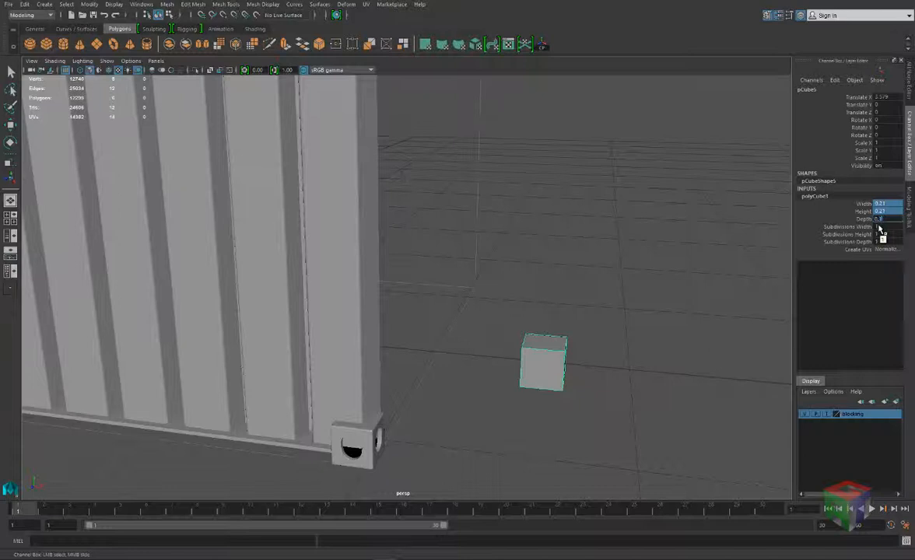
key(Return)
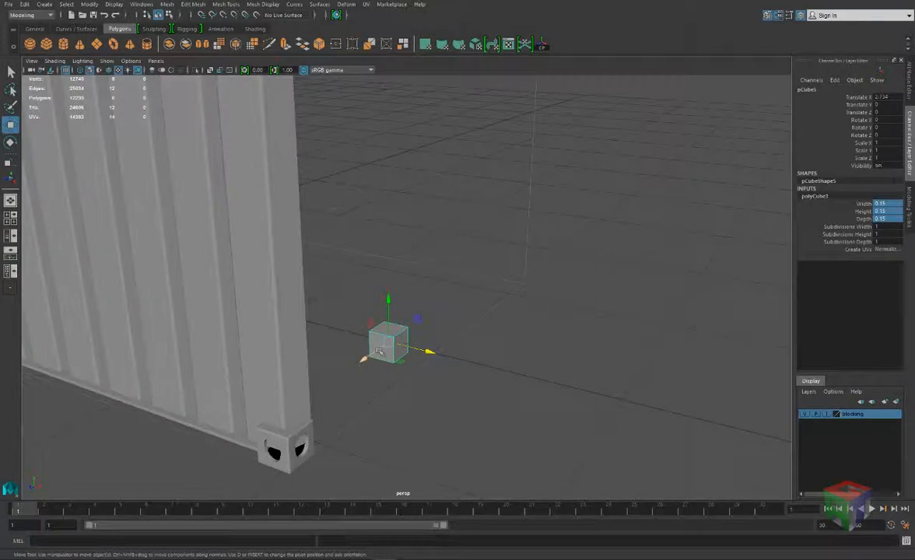
drag(364, 357, 248, 427)
alt+middle_drag(324, 425, 426, 368)
drag(432, 363, 496, 385)
Snap the cube into line with the lower corner casting and raise it to about 0.82 in Y.
key(v)
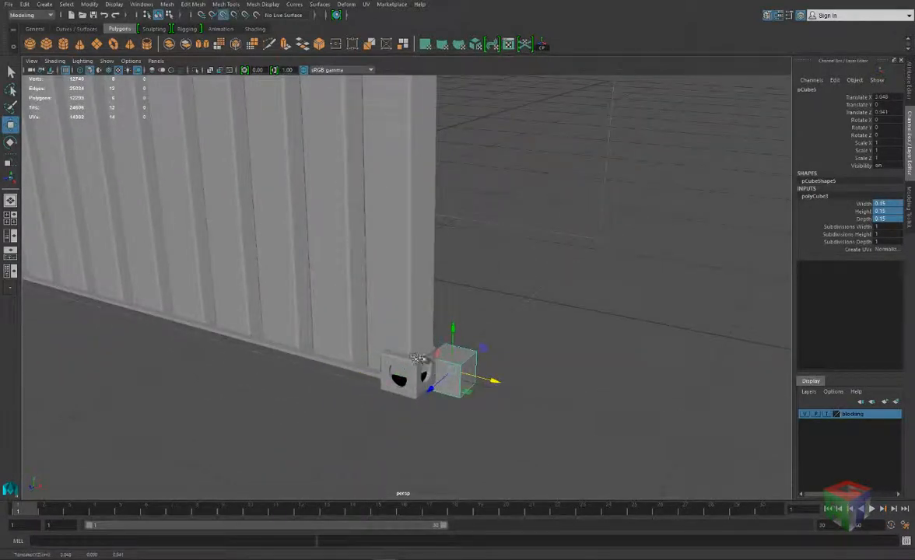
middle_drag(426, 360, 410, 360)
drag(449, 372, 498, 280)
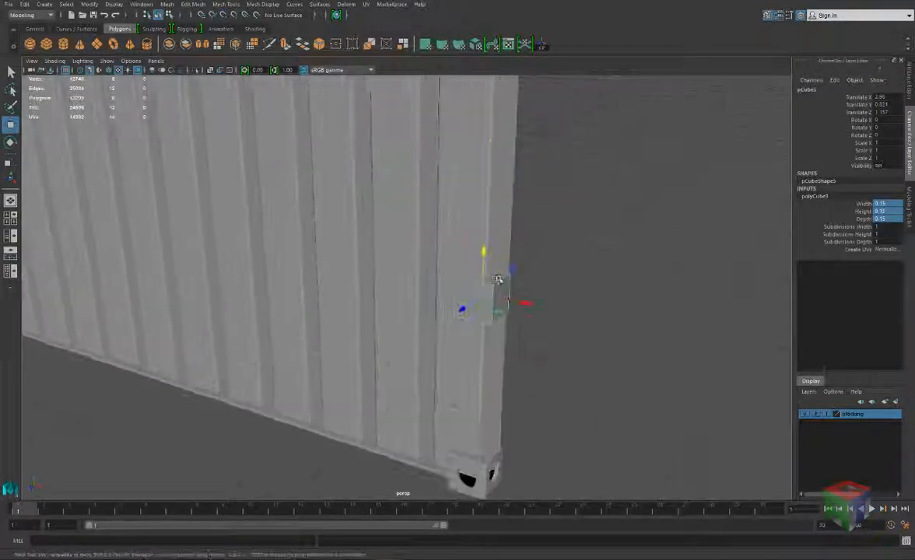
alt+right_drag(497, 280, 403, 310)
alt+drag(402, 311, 456, 284)
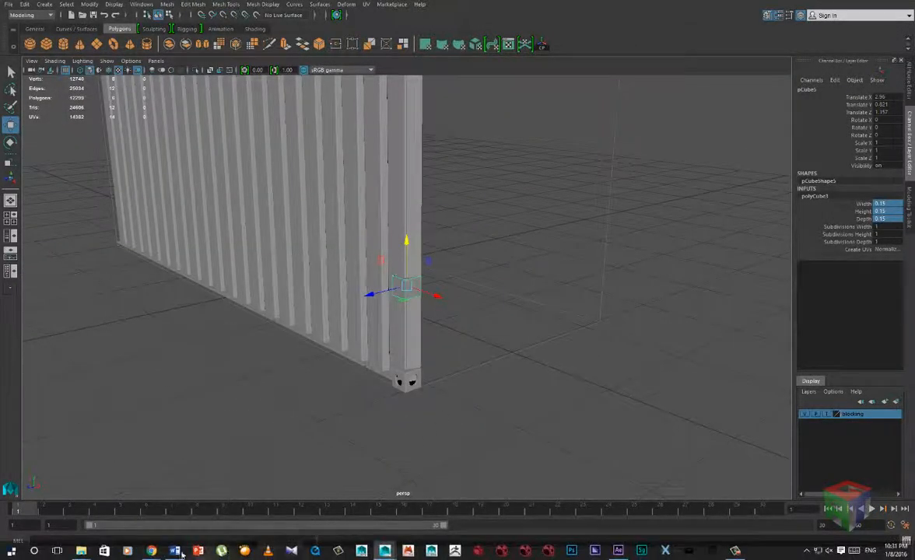
Switch to the browser, examine the corner post in the shipping container reference photo and return to Maya.
mouse_move(154, 551)
click(256, 507)
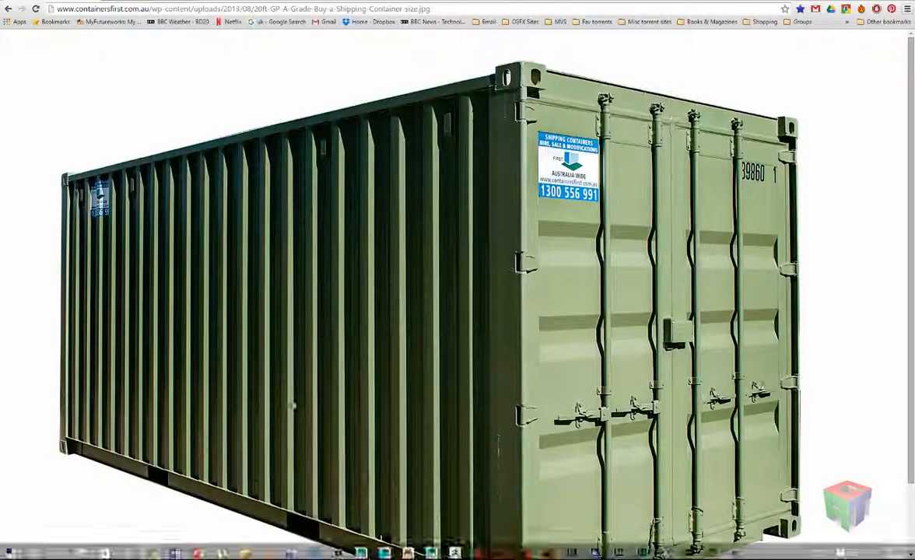
drag(775, 7, 913, 265)
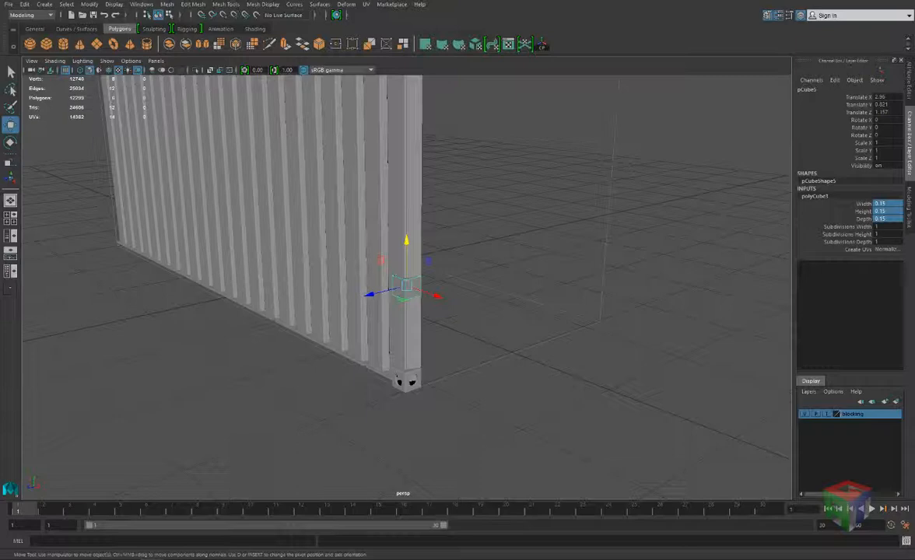
Lower the cube to about 0.61 in Y and set its width, height and depth to 0.13.
alt+drag(427, 359, 591, 385)
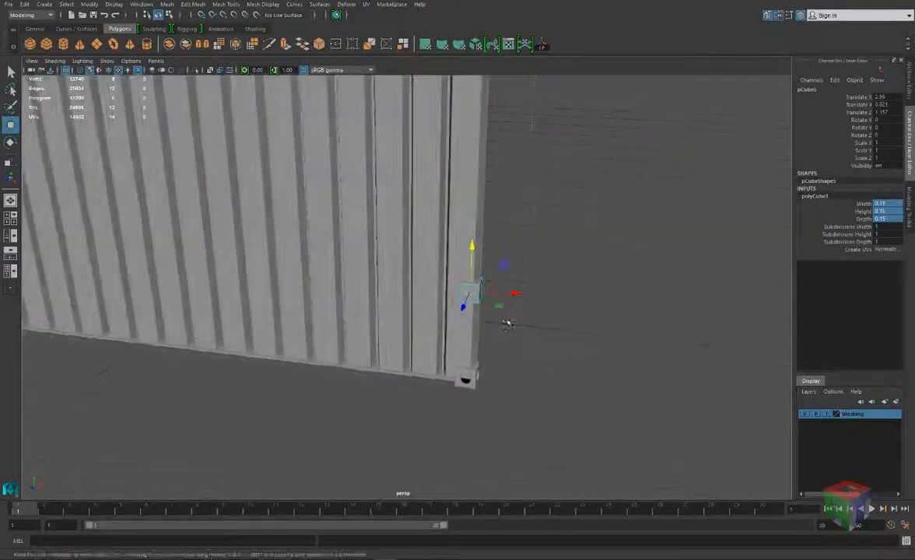
scroll(509, 323, up, 4)
alt+middle_drag(526, 306, 487, 330)
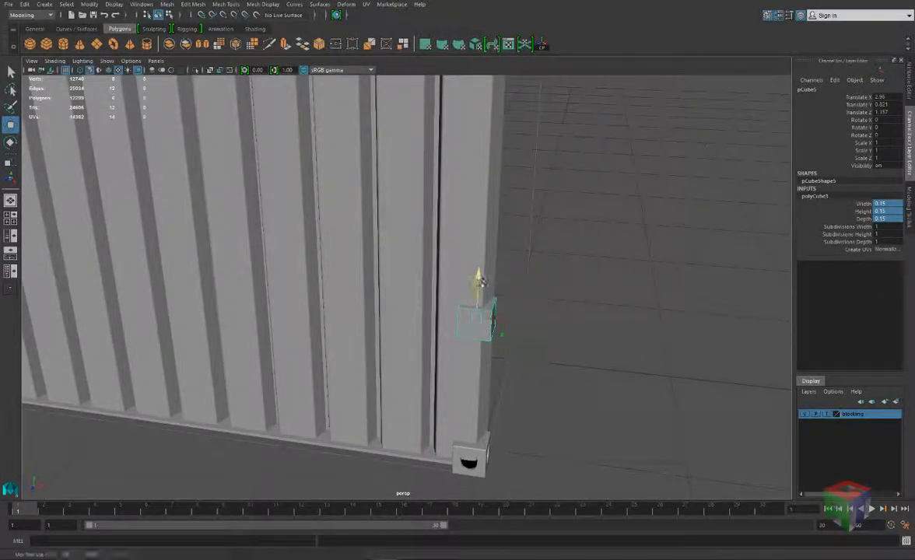
drag(484, 280, 480, 323)
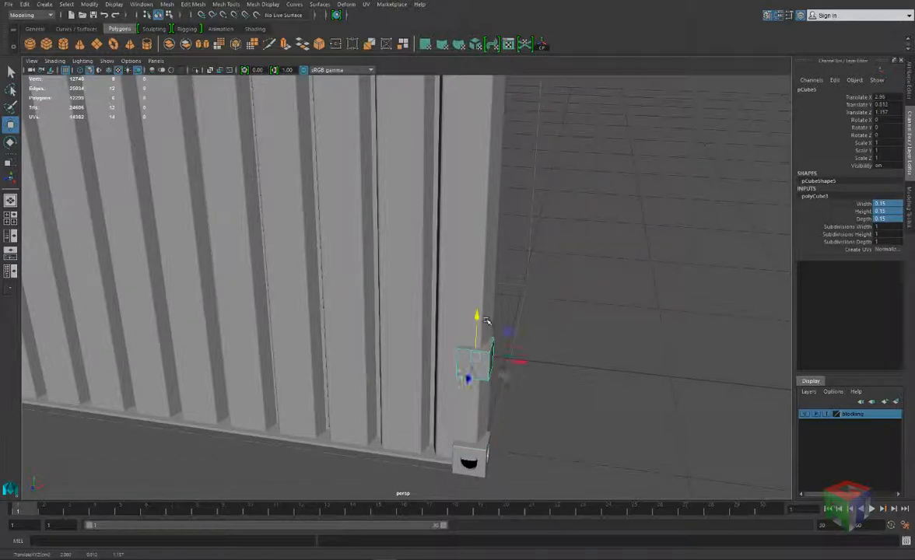
drag(882, 205, 886, 219)
text(0.13)
key(Return)
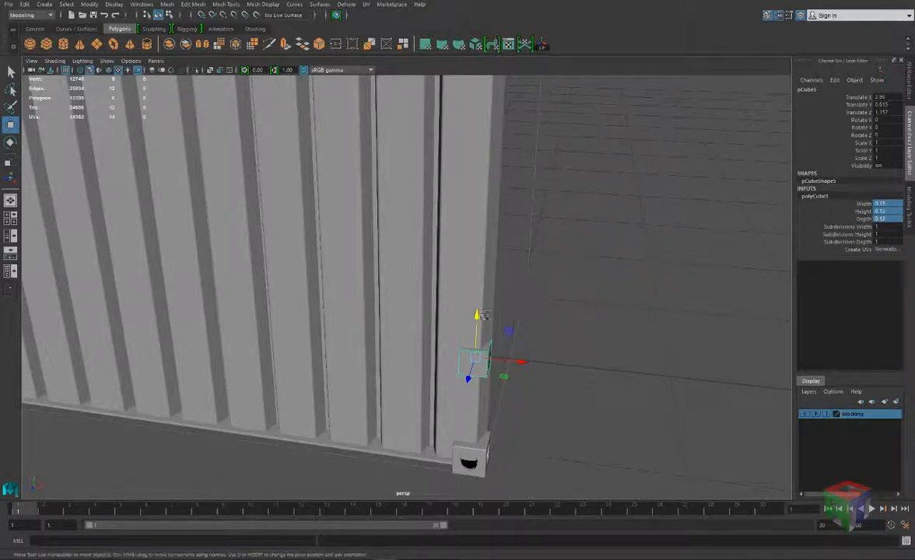
Lower the cube to just above the bottom casting and set its width, height and depth to 0.14.
drag(476, 319, 477, 386)
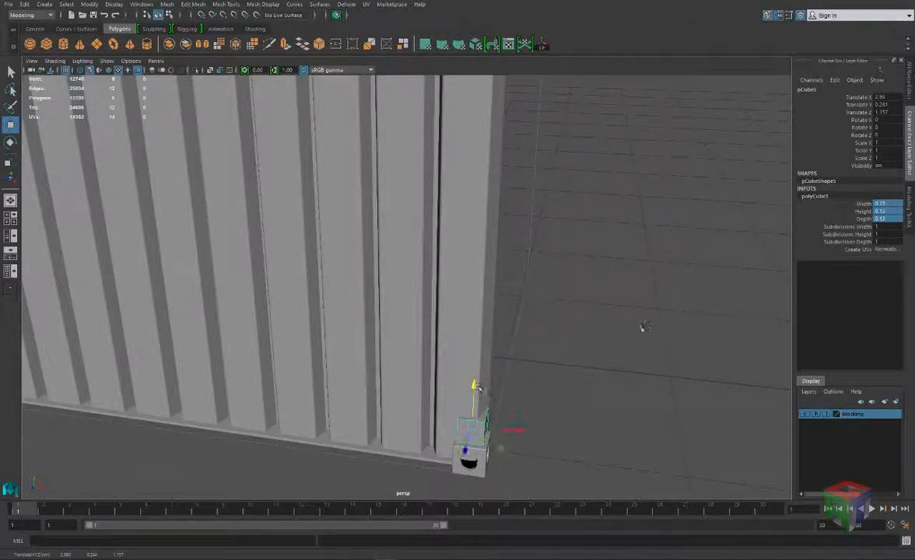
double_click(887, 219)
text(0.14)
key(Return)
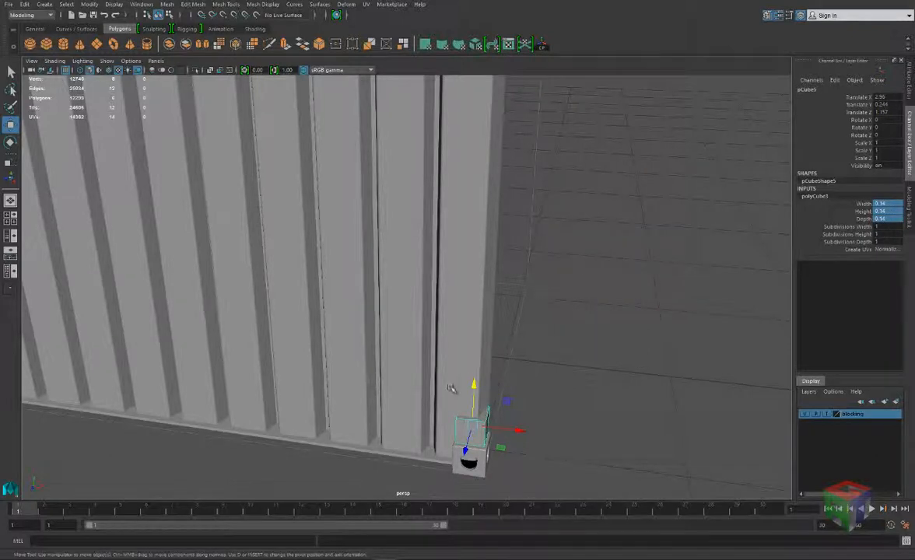
Raise the cube to 1.42 in Y along the container's end.
drag(475, 382, 474, 143)
alt+middle_drag(456, 171, 486, 213)
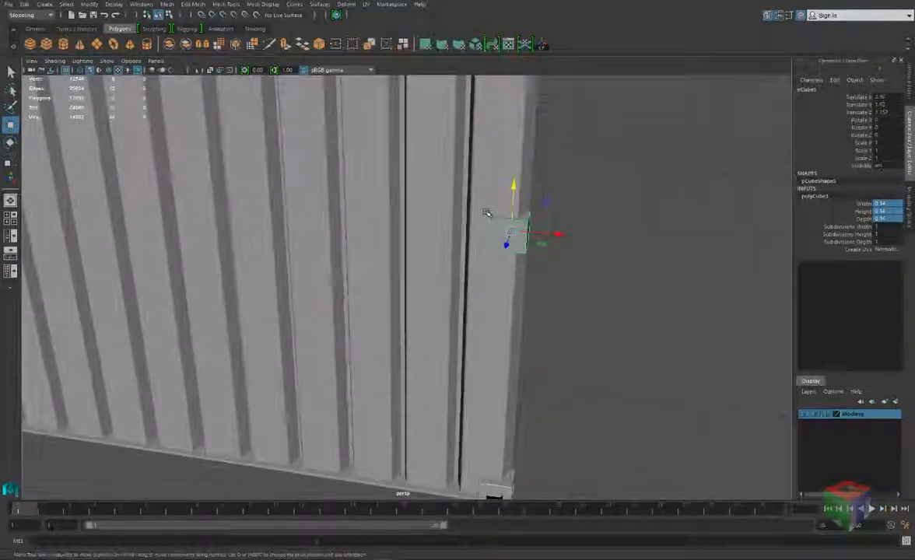
scroll(486, 212, down, 3)
mouse_move(486, 212)
alt+mouse_down()
mouse_move(477, 205)
mouse_move(461, 267)
mouse_move(496, 215)
alt+mouse_up()
scroll(477, 205, down, 2)
scroll(463, 255, up, 5)
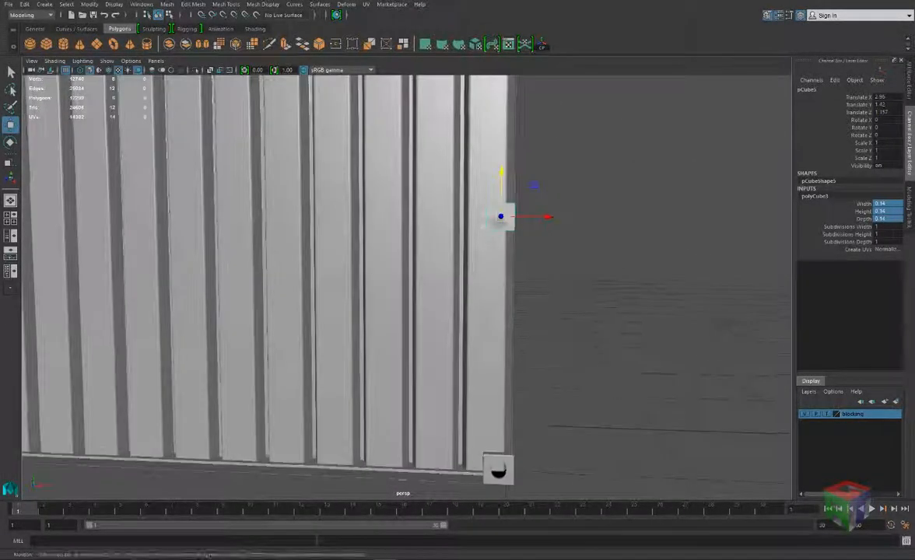
Move the cube's upper vertices up to the underside of the top corner casting.
right_drag(497, 213, 440, 211)
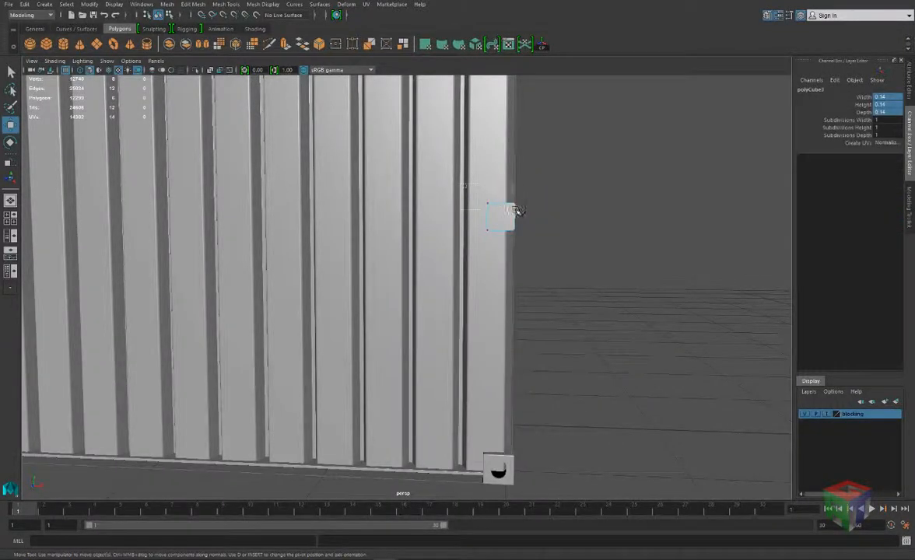
drag(516, 210, 533, 206)
alt+middle_drag(533, 206, 477, 302)
alt+drag(476, 302, 445, 169)
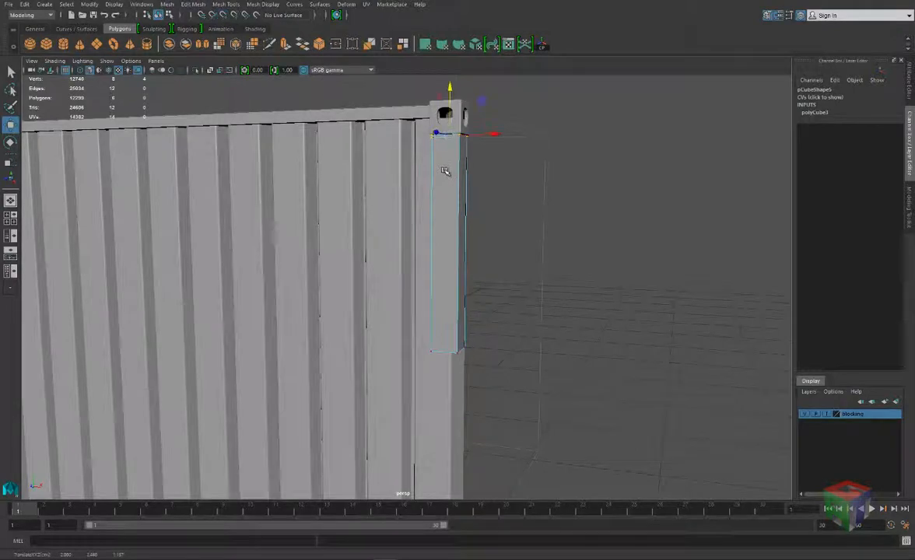
Move the cube's lower vertices down to the top of the bottom corner casting to complete the corner post.
drag(409, 320, 506, 388)
alt+middle_drag(490, 317, 513, 285)
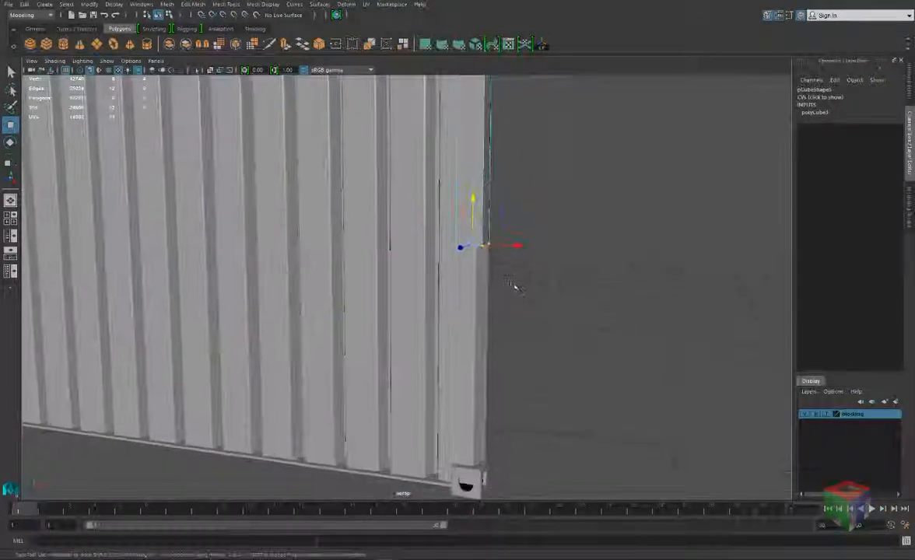
drag(472, 204, 470, 425)
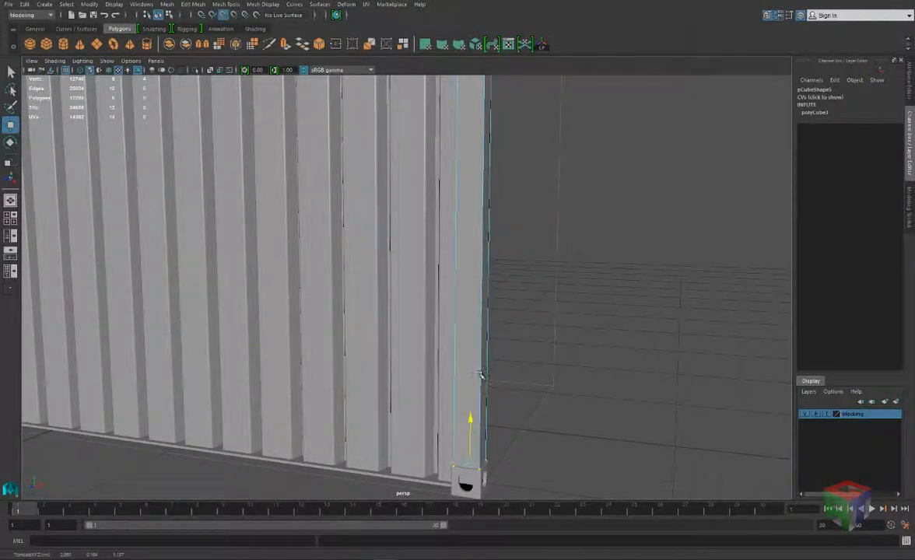
alt+middle_drag(494, 273, 487, 290)
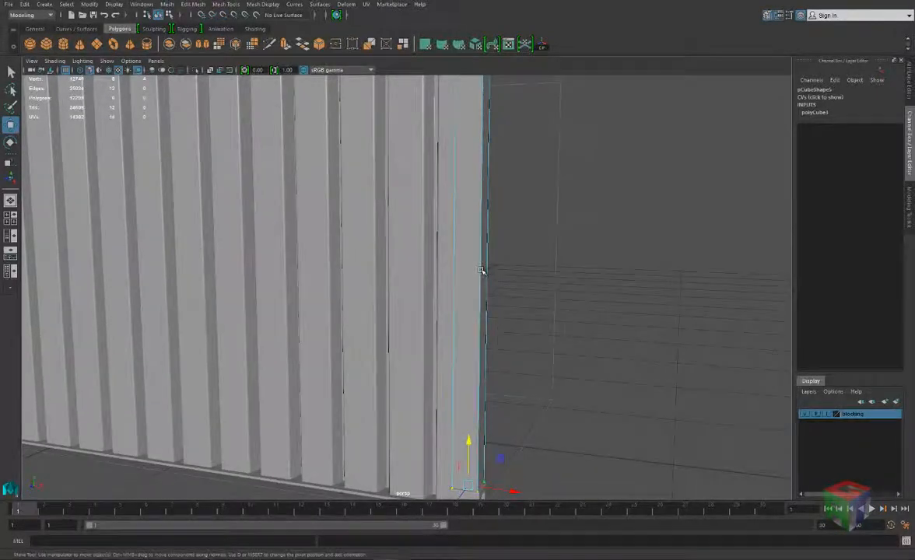
Move the corner post's outer side face slightly inward along X and return to object mode.
right_click(481, 270)
right_drag(480, 273, 481, 297)
click(483, 288)
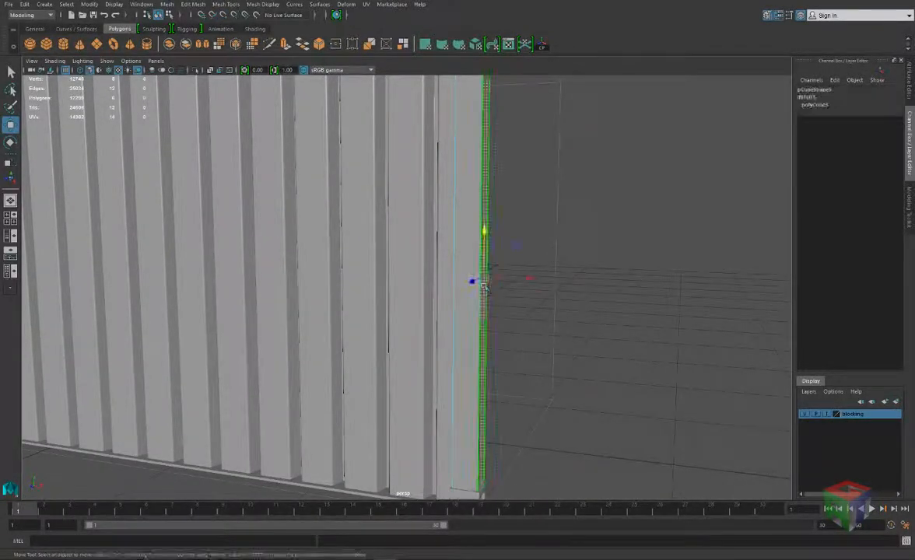
drag(528, 279, 522, 280)
alt+middle_drag(436, 169, 400, 233)
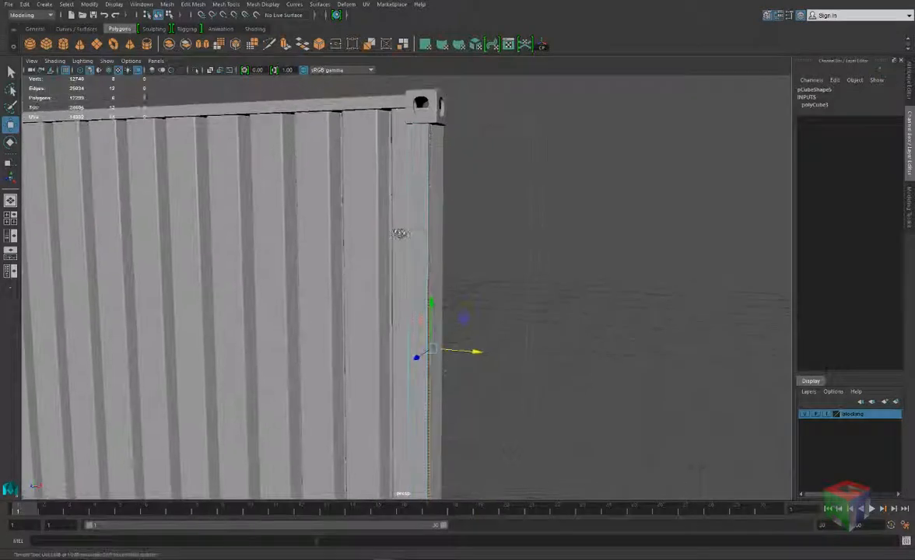
alt+drag(400, 232, 363, 215)
right_drag(360, 206, 362, 180)
click(364, 205)
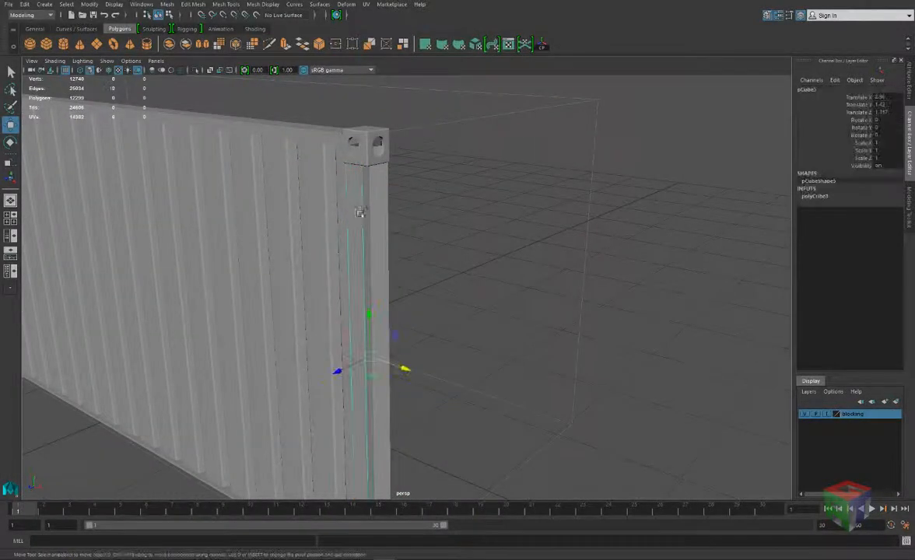
Insert a vertical edge loop in the corrugated panel at the corner casting's inner edge with Multi-Cut.
scroll(505, 223, up, 3)
alt+drag(336, 176, 353, 198)
scroll(347, 210, down, 3)
alt+middle_drag(354, 198, 306, 171)
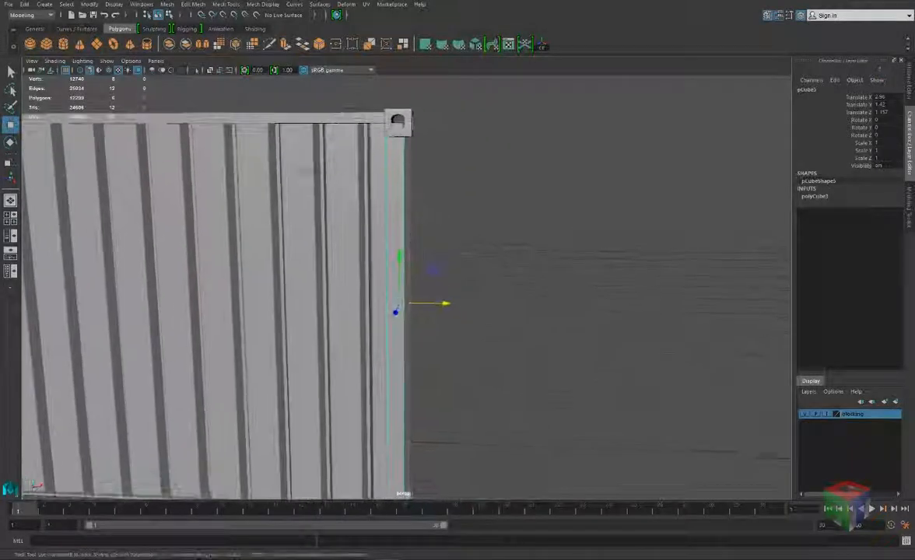
click(347, 160)
alt+drag(370, 204, 366, 212)
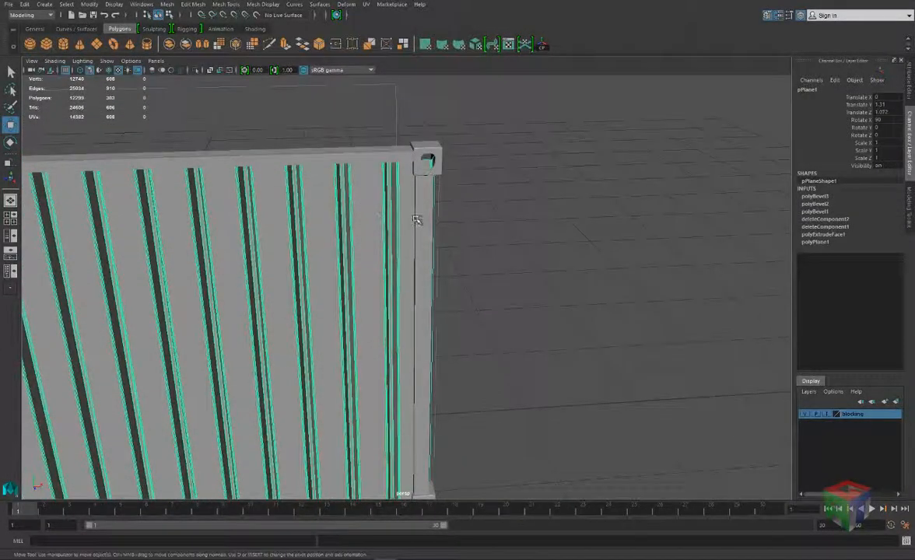
scroll(422, 167, up, 4)
alt+middle_drag(420, 170, 416, 241)
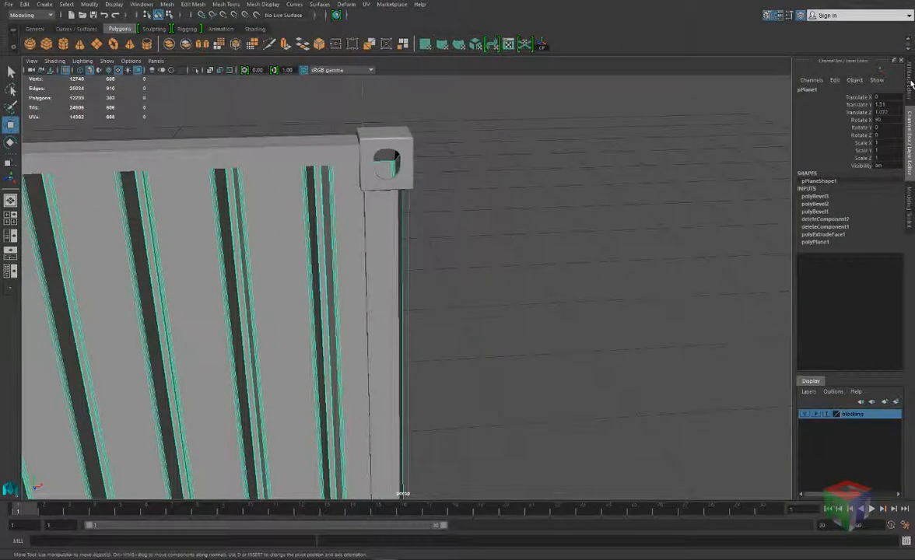
click(906, 225)
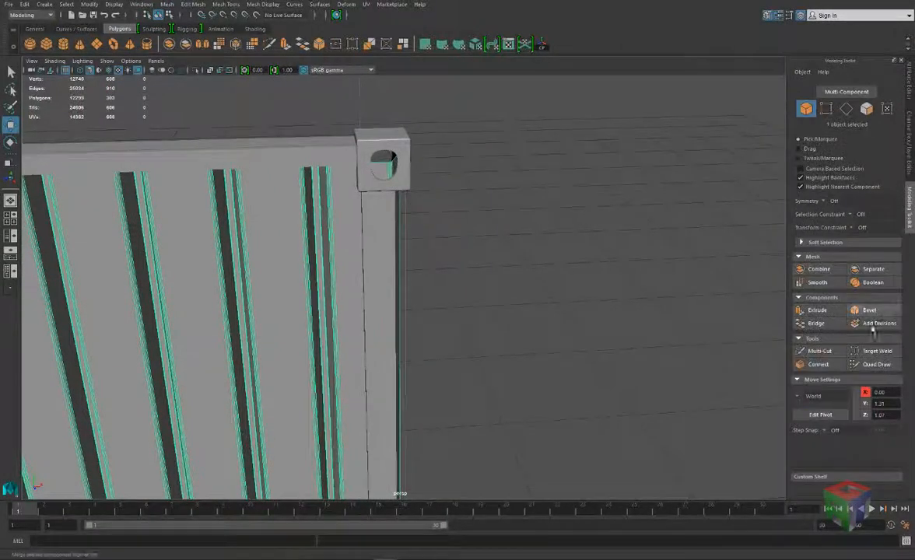
click(805, 352)
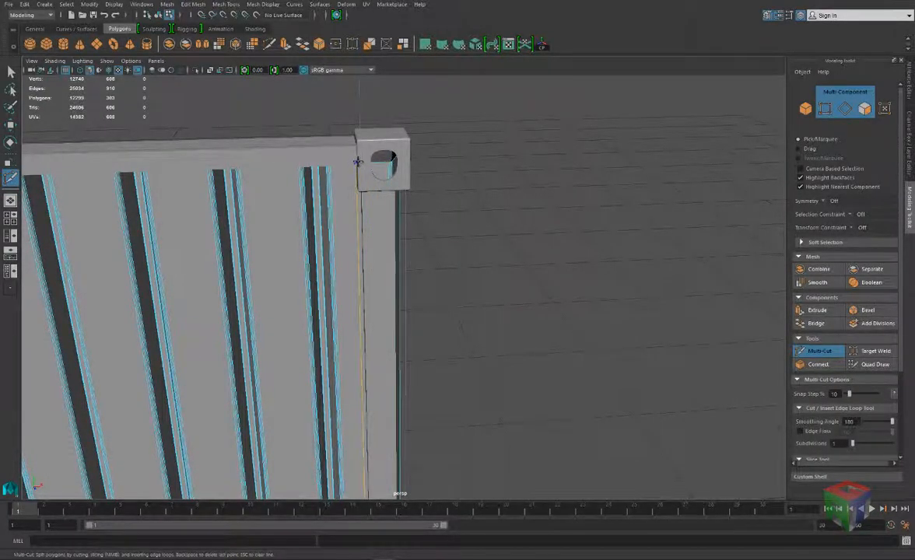
ctrl+click(357, 162)
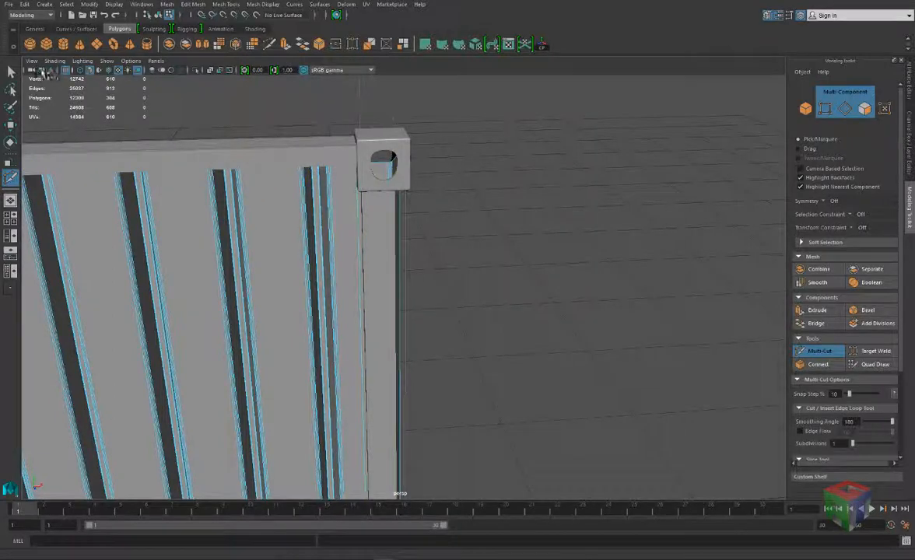
Isolate the corrugated panel and delete its end faces beyond the new edge loop.
click(11, 71)
right_drag(291, 206, 306, 199)
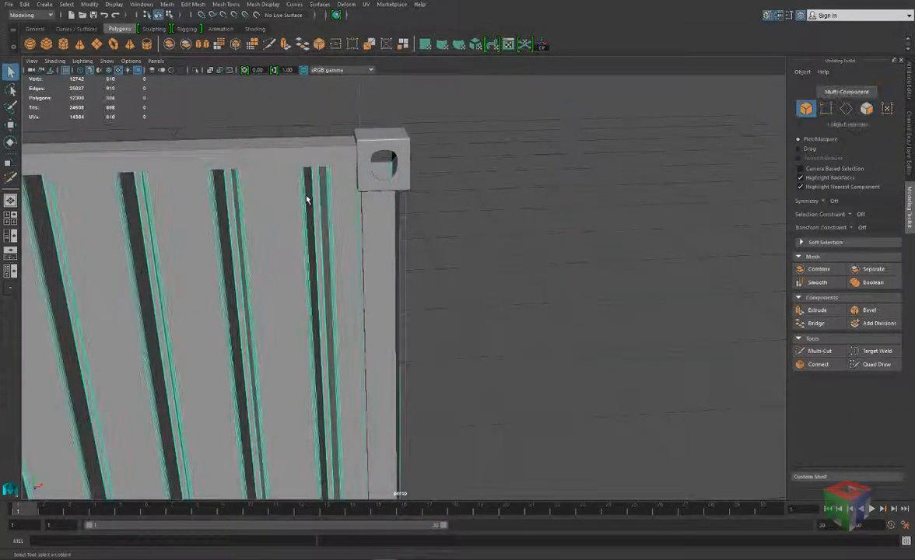
click(195, 70)
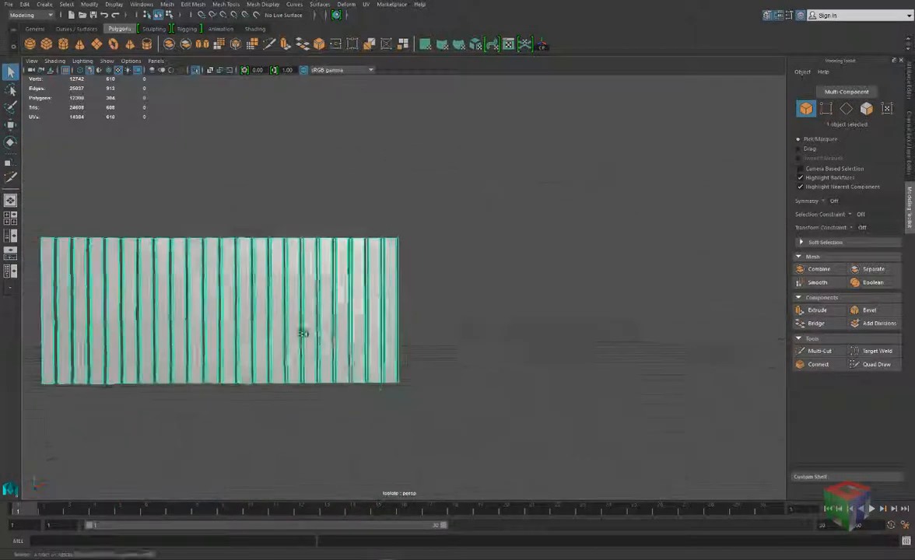
right_drag(336, 316, 358, 326)
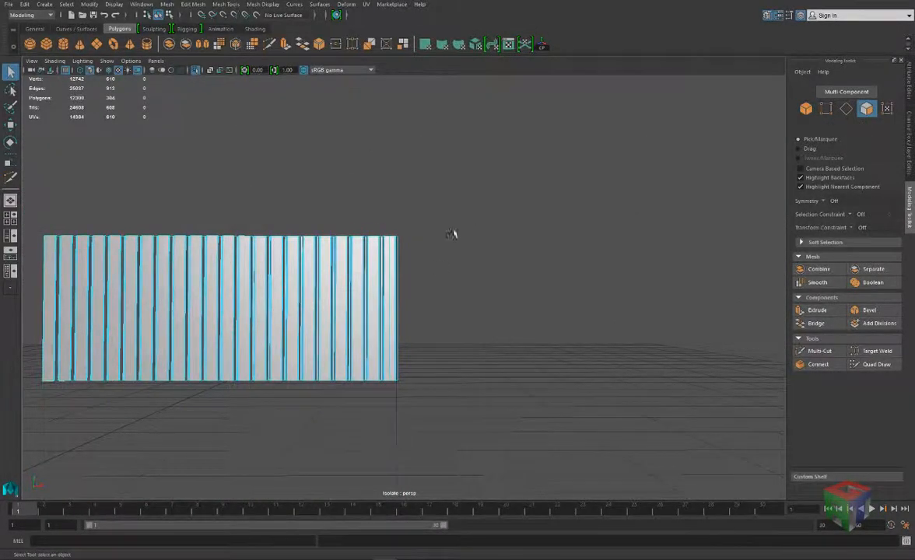
drag(391, 397, 391, 396)
key(Delete)
Return to object mode, show all objects again and select the corner post.
right_drag(357, 256, 388, 244)
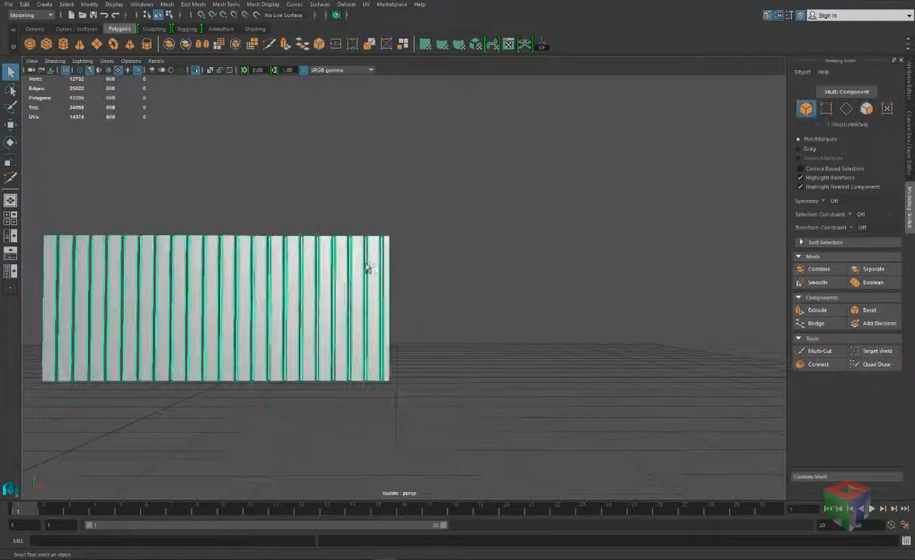
click(196, 70)
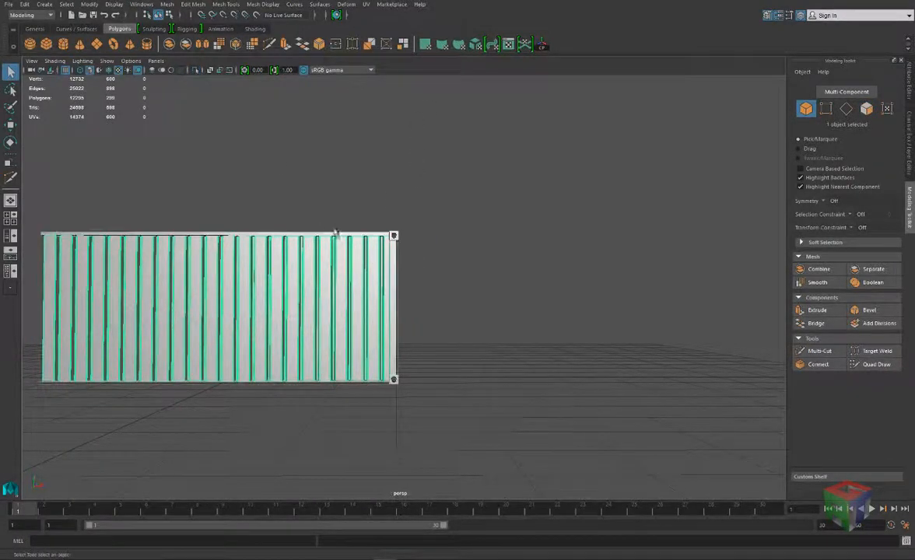
alt+drag(335, 231, 260, 223)
scroll(348, 273, up, 5)
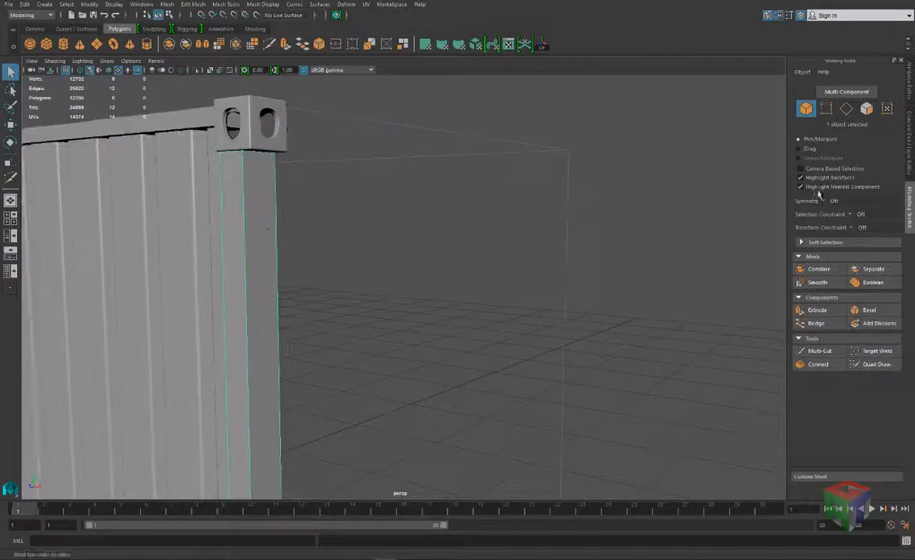
Insert a vertical edge loop in the corner post's end face, near its outer side edge, with Multi-Cut.
click(815, 351)
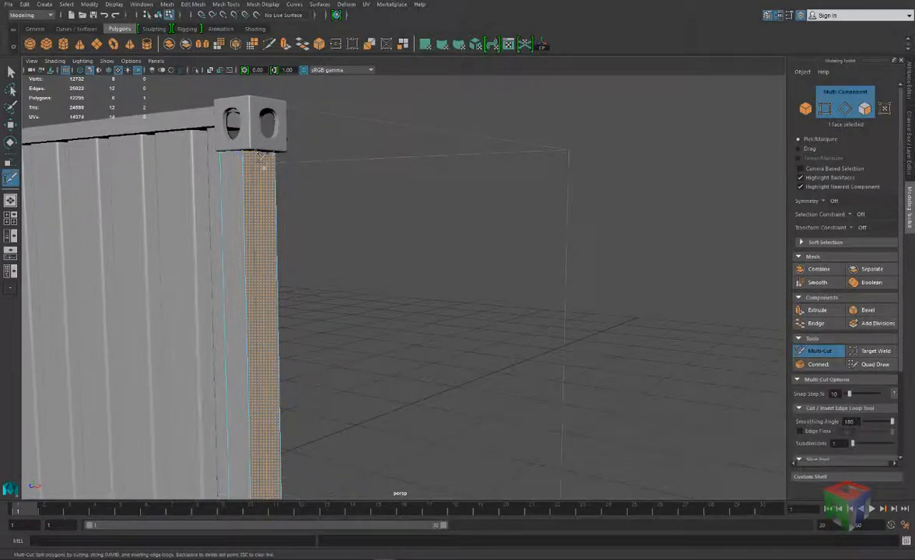
alt+drag(258, 178, 288, 198)
ctrl+click(199, 158)
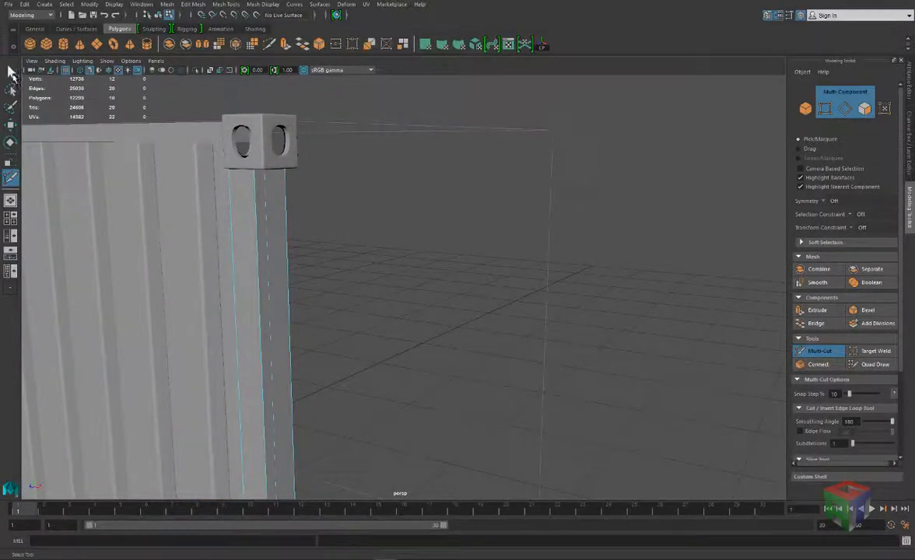
Extrude the narrow strip face beside the post's outer side edge outward with a Local Translate Z of 0.0414.
click(10, 72)
right_drag(255, 220, 262, 242)
click(263, 242)
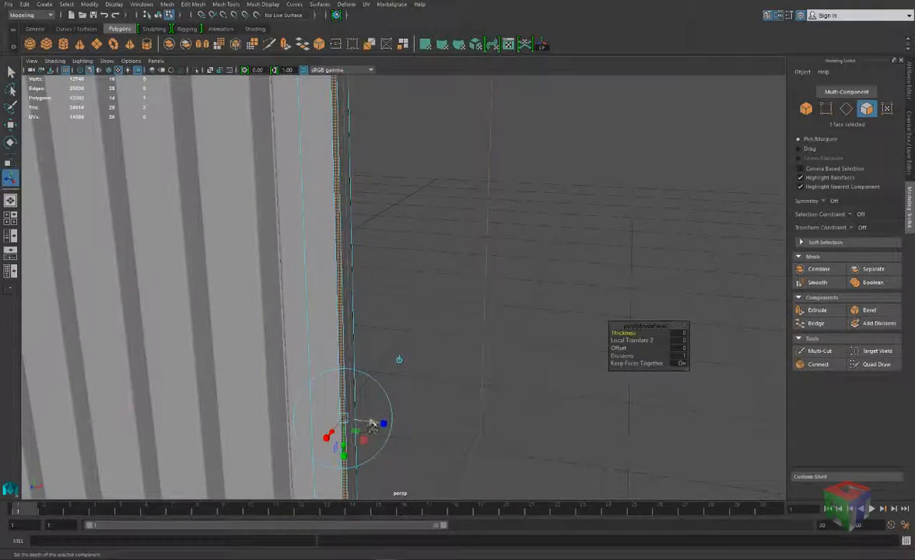
drag(372, 424, 384, 423)
alt+middle_drag(394, 256, 399, 279)
key(f)
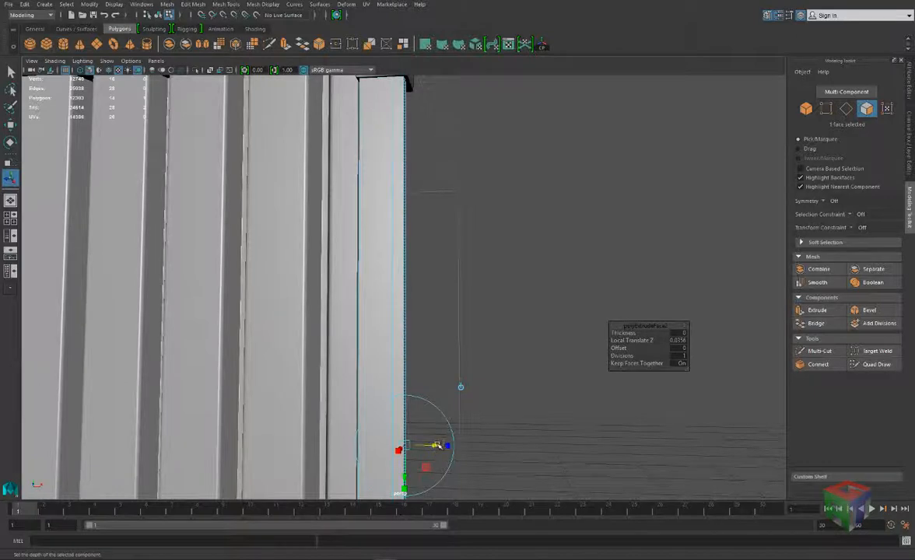
drag(437, 445, 298, 304)
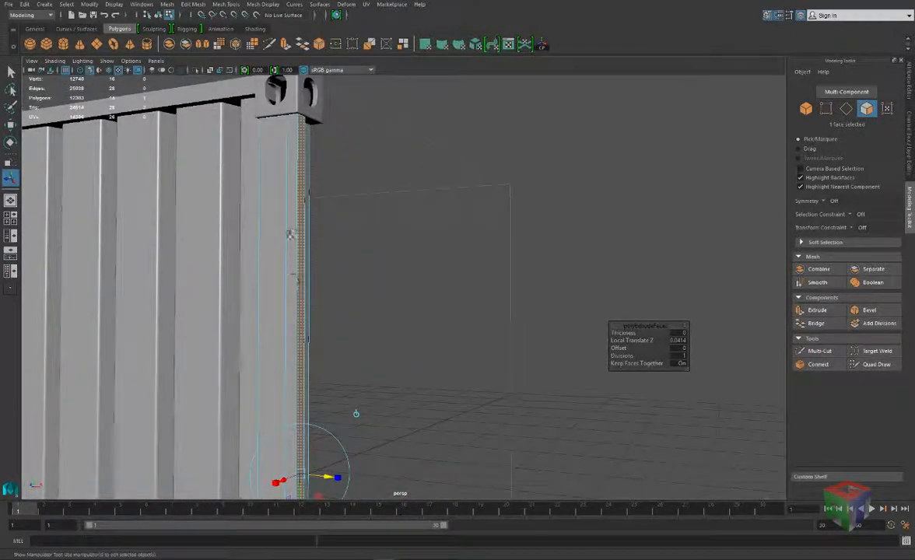
Move the remaining wide end face of the corner post slightly inward along X.
alt+drag(291, 231, 184, 230)
scroll(242, 245, up, 2)
alt+drag(243, 245, 214, 237)
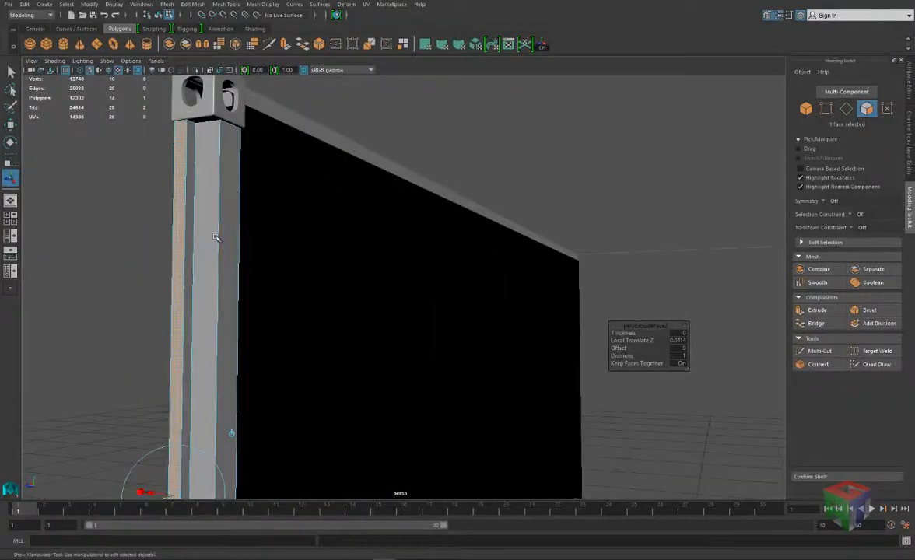
click(214, 241)
alt+drag(231, 433, 288, 237)
scroll(267, 324, down, 3)
alt+drag(268, 324, 272, 360)
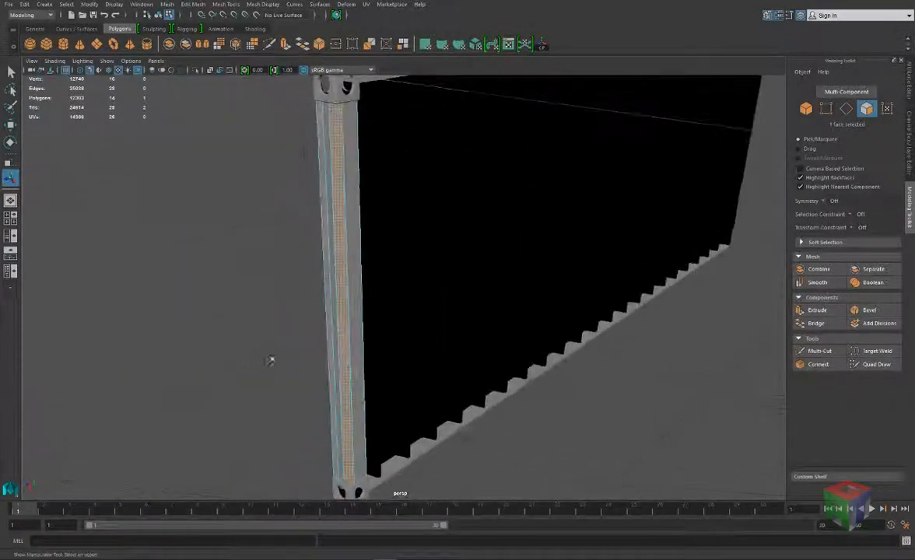
alt+middle_drag(272, 359, 278, 293)
key(w)
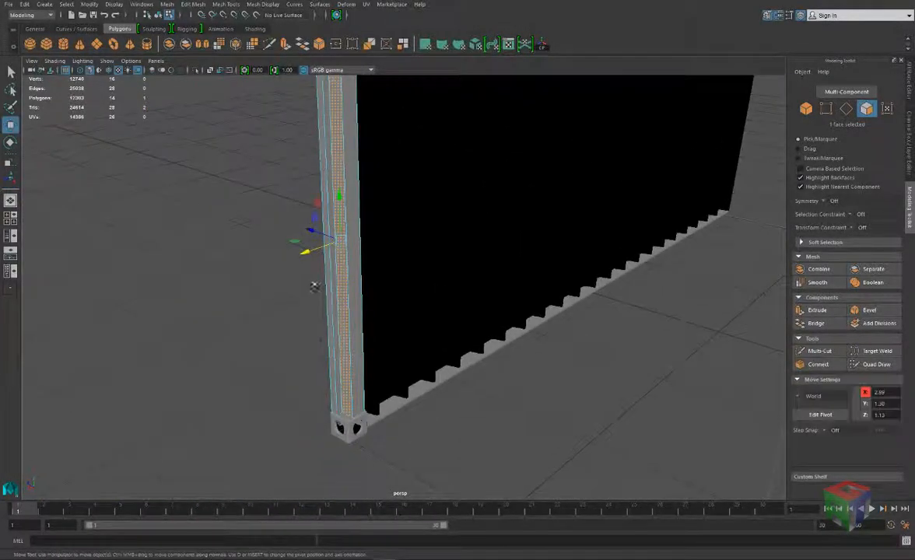
drag(310, 256, 394, 224)
alt+middle_drag(395, 224, 486, 357)
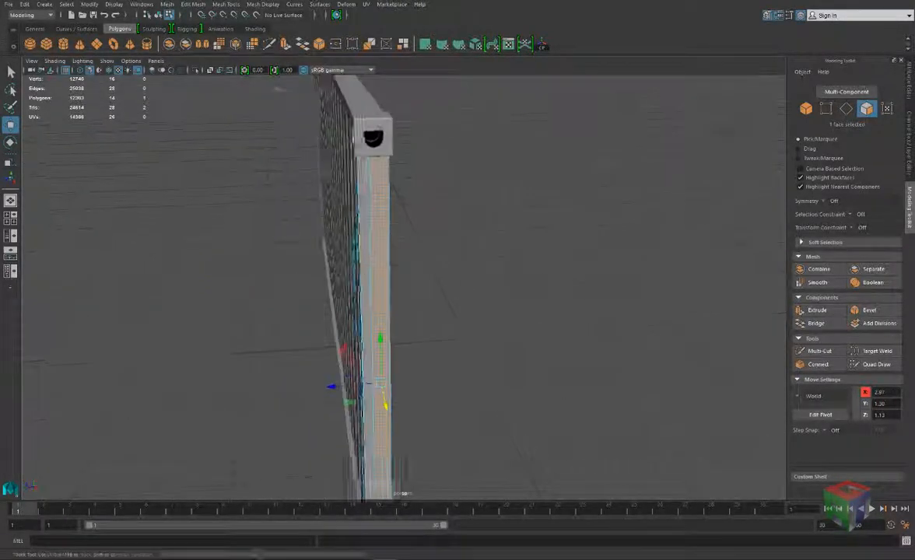
Bevel the two outer vertical edges of the extruded strip with fraction 0.8 and 4 segments, and return to object mode.
alt+drag(327, 226, 393, 204)
right_drag(396, 199, 400, 174)
scroll(396, 206, up, 4)
alt+drag(392, 205, 363, 210)
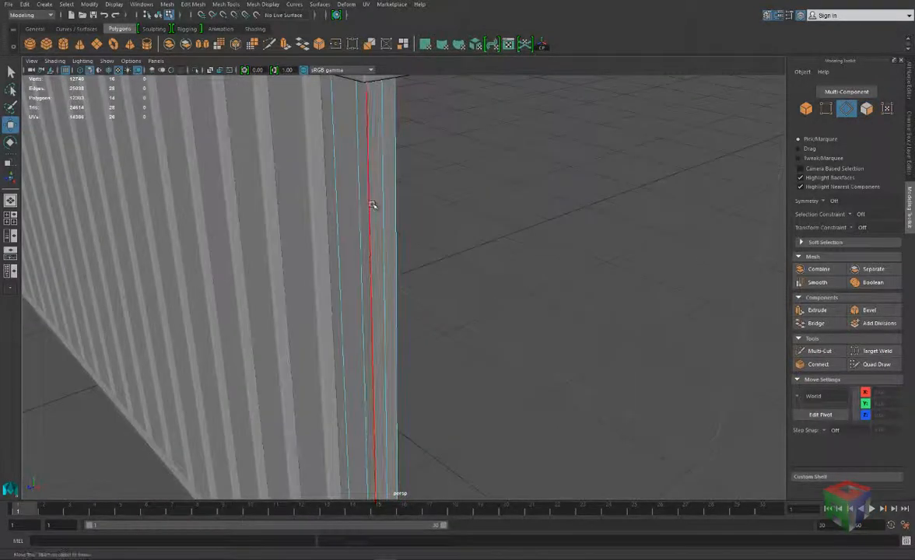
click(372, 203)
shift+click(384, 193)
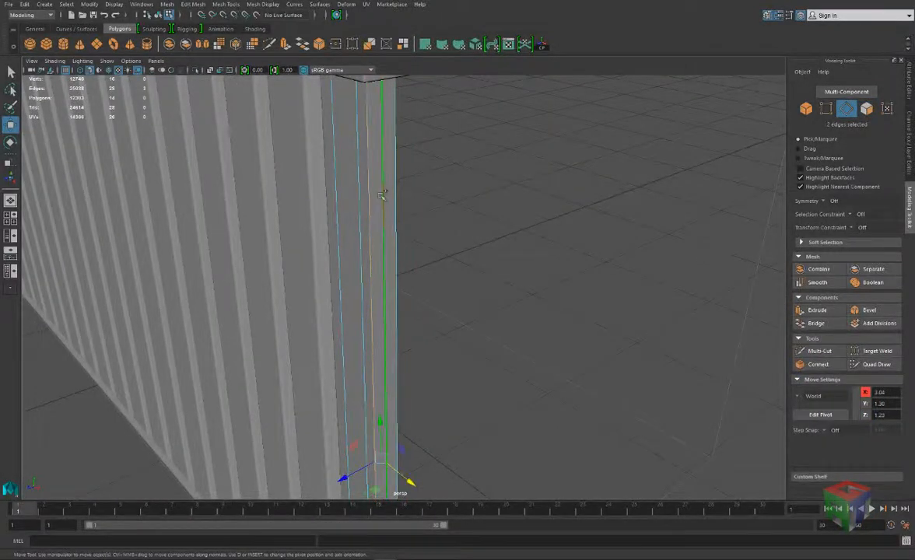
alt+middle_drag(451, 359, 459, 251)
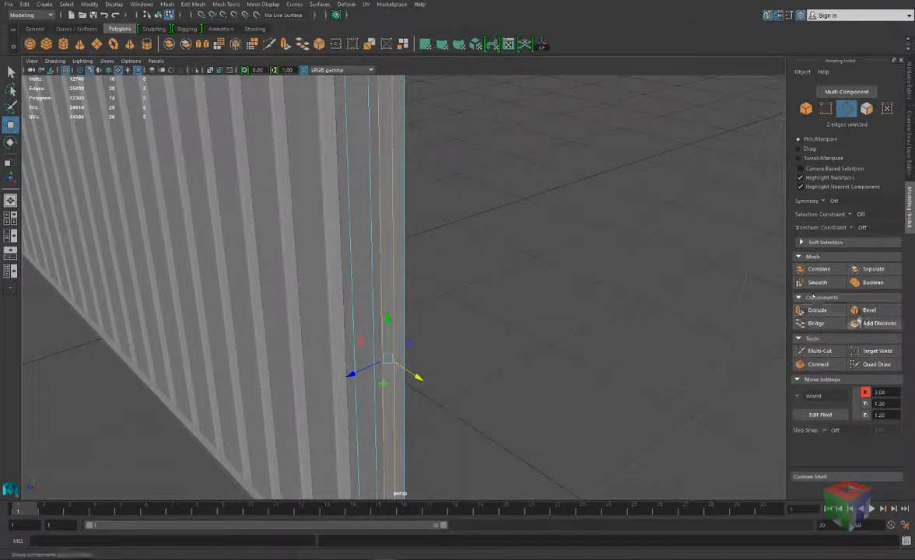
click(817, 364)
alt+drag(496, 292, 513, 304)
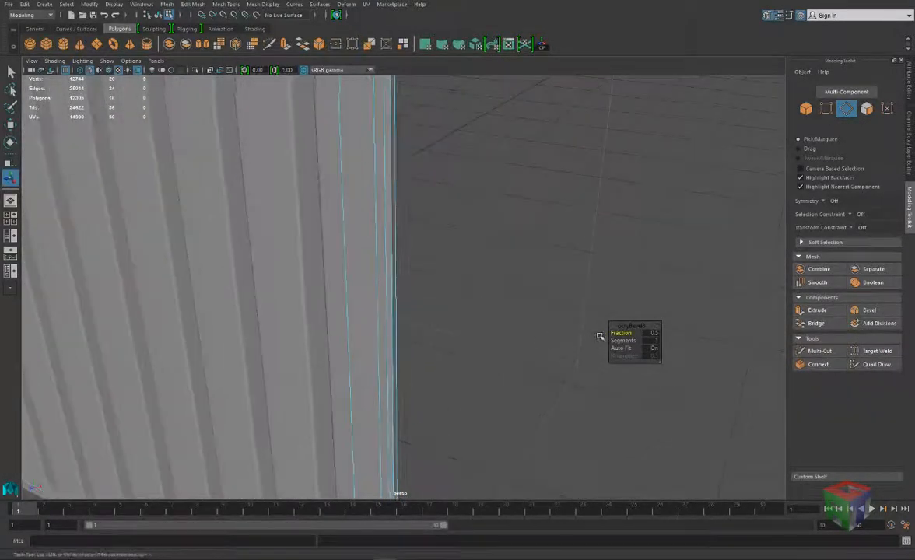
drag(619, 333, 635, 348)
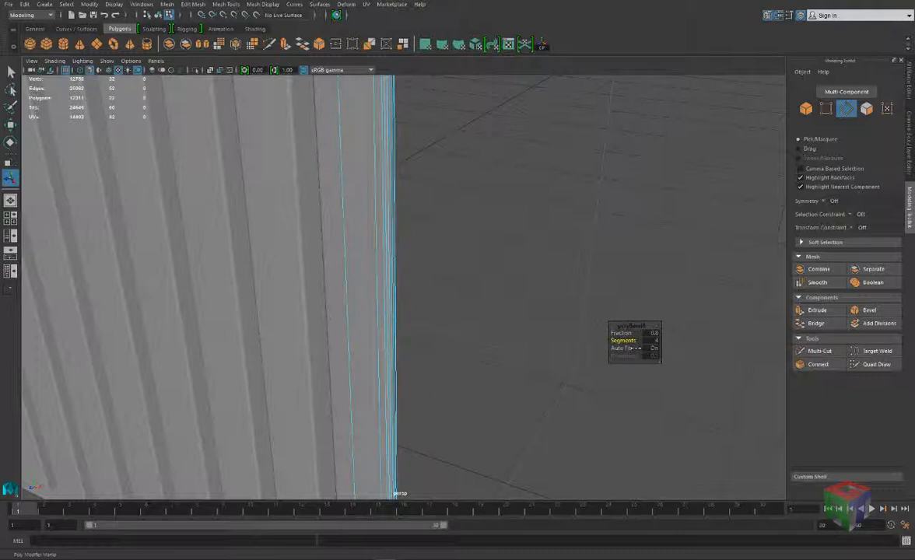
right_drag(394, 200, 445, 198)
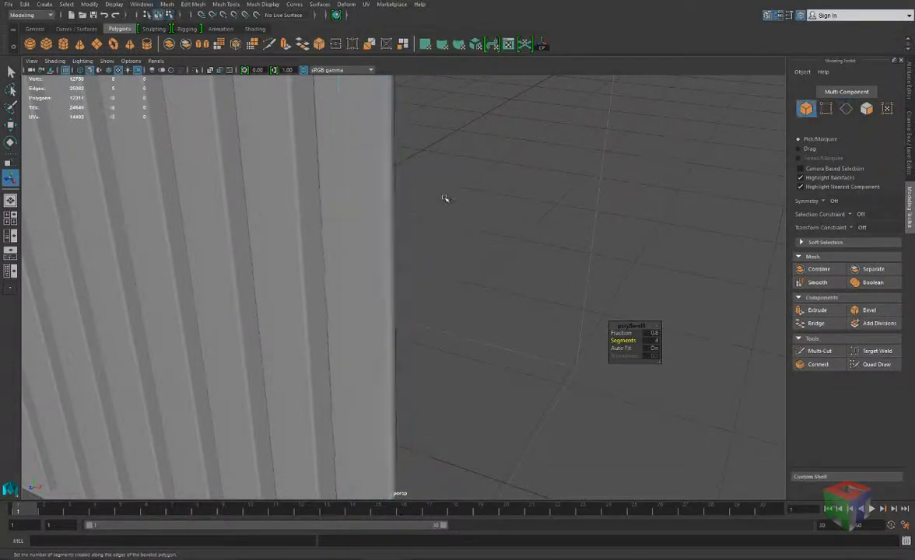
Bevel the post's vertical side edge nearest the corrugated panel with fraction 0.1 and 2 segments, and return to object mode.
alt+right_drag(445, 233, 375, 281)
alt+drag(376, 306, 441, 259)
click(437, 229)
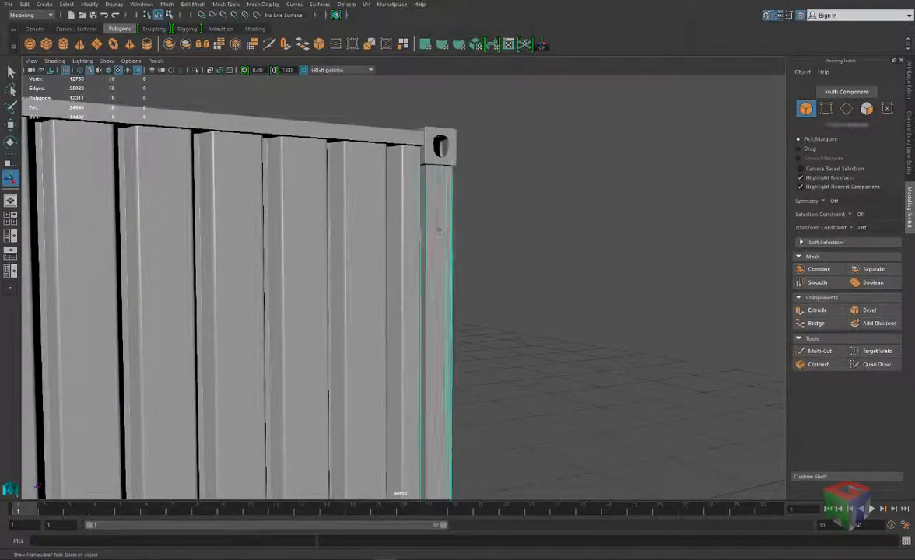
right_drag(438, 189, 437, 163)
click(429, 186)
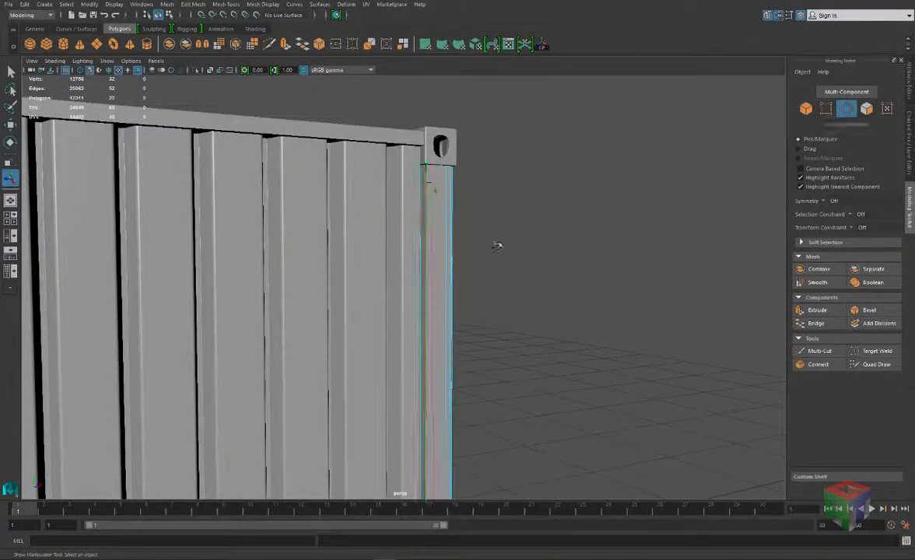
alt+middle_drag(430, 246, 450, 222)
alt+right_drag(449, 222, 583, 231)
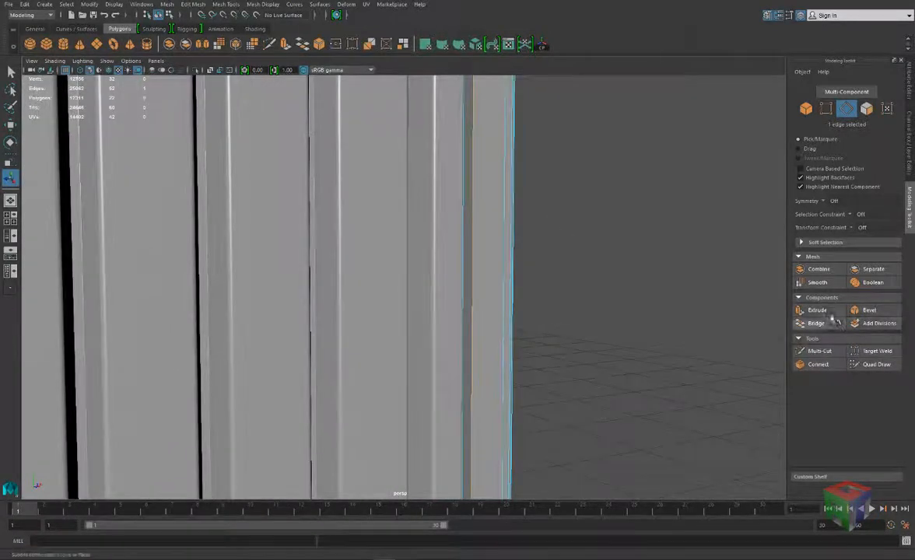
click(867, 312)
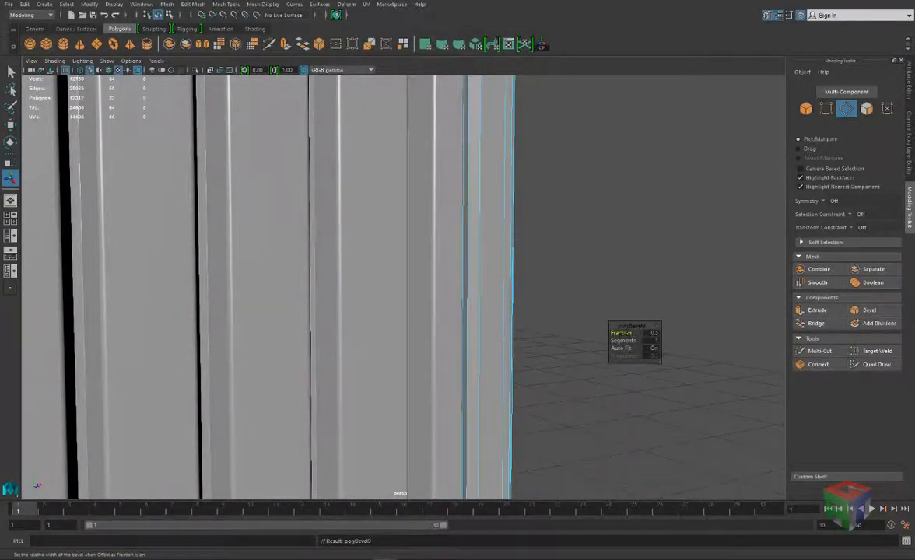
drag(622, 333, 619, 333)
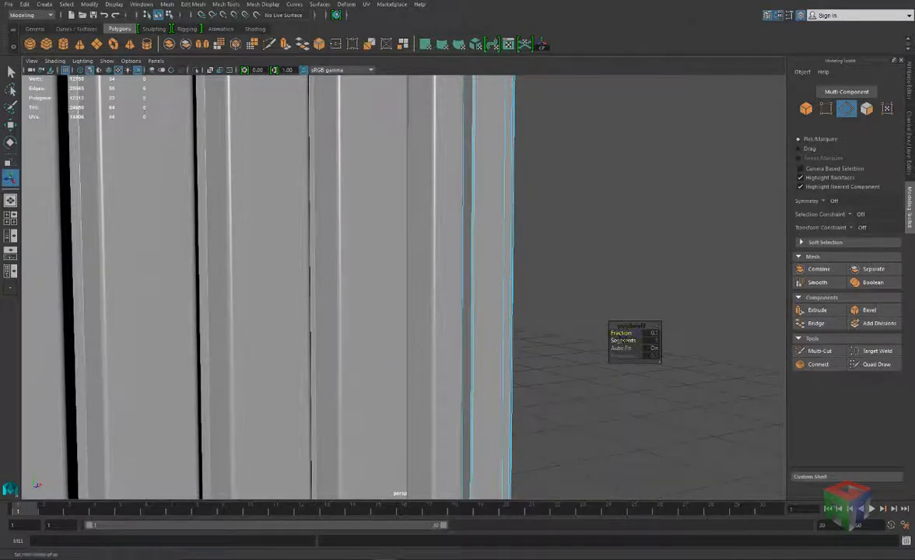
right_drag(484, 200, 496, 196)
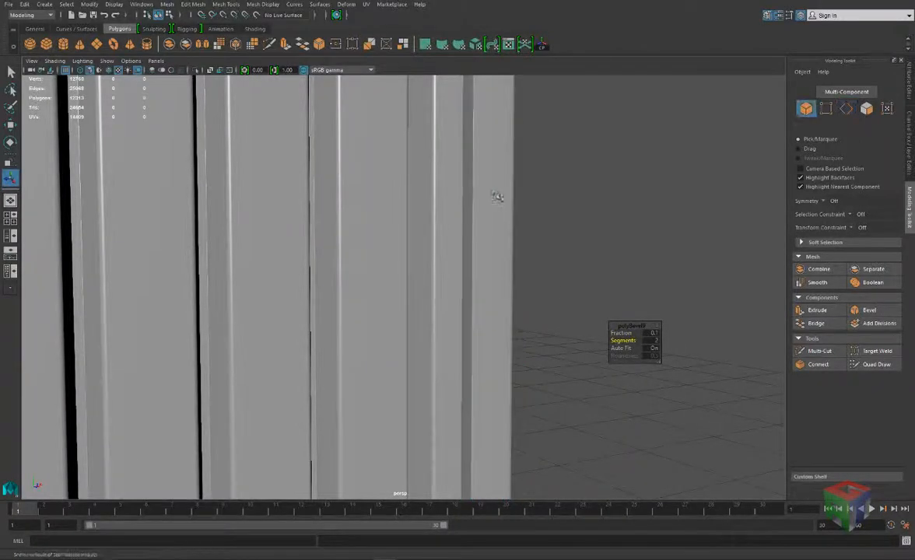
Switch to the browser's reference photo and examine the container's corner post from top to bottom casting against the modelled post.
alt+drag(502, 217, 381, 253)
alt+middle_drag(350, 214, 468, 275)
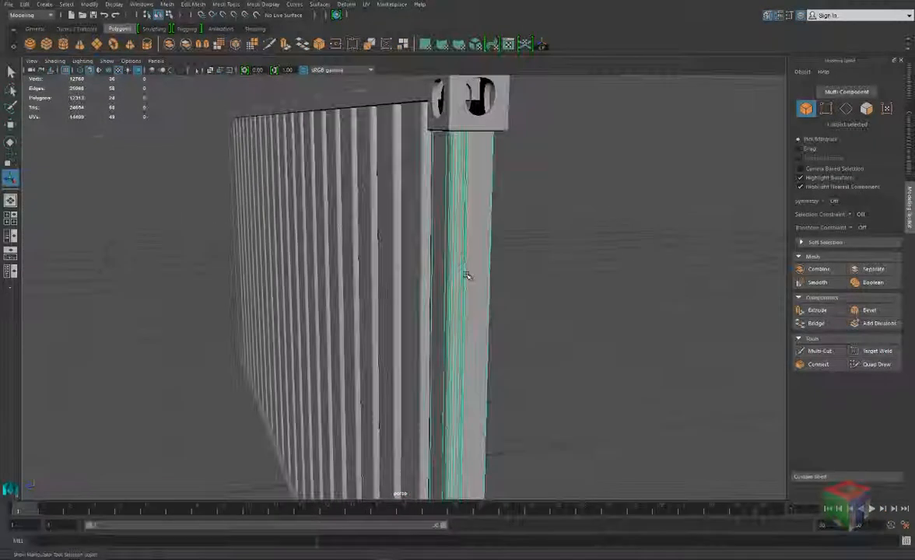
alt+drag(468, 276, 489, 250)
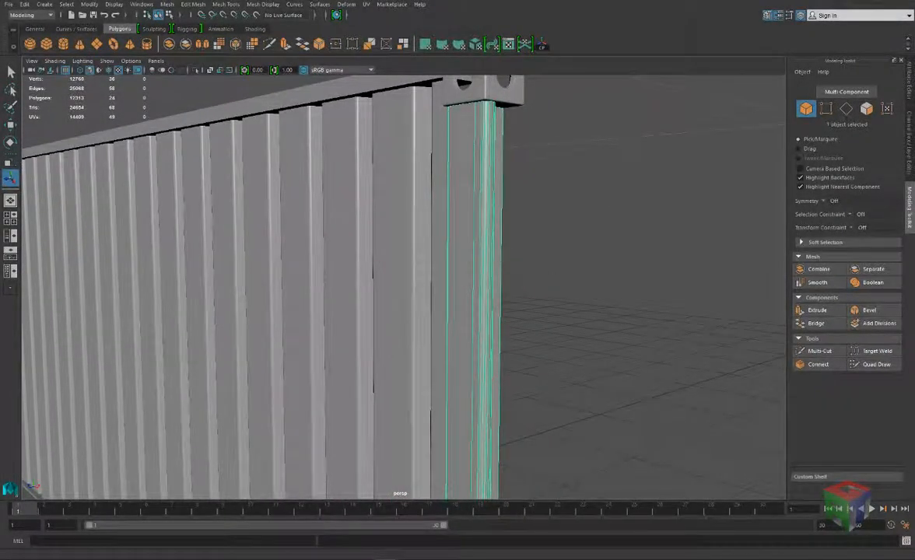
drag(914, 288, 490, 86)
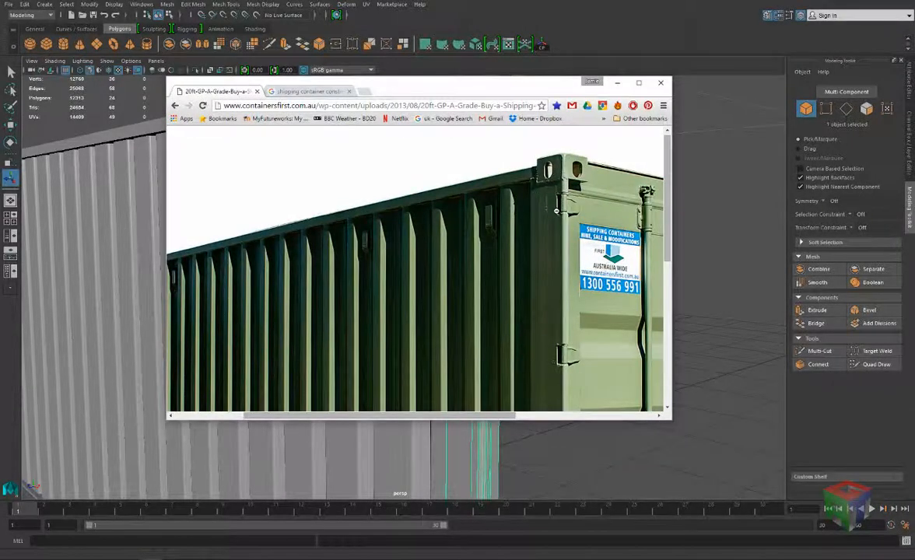
scroll(666, 244, down, 2)
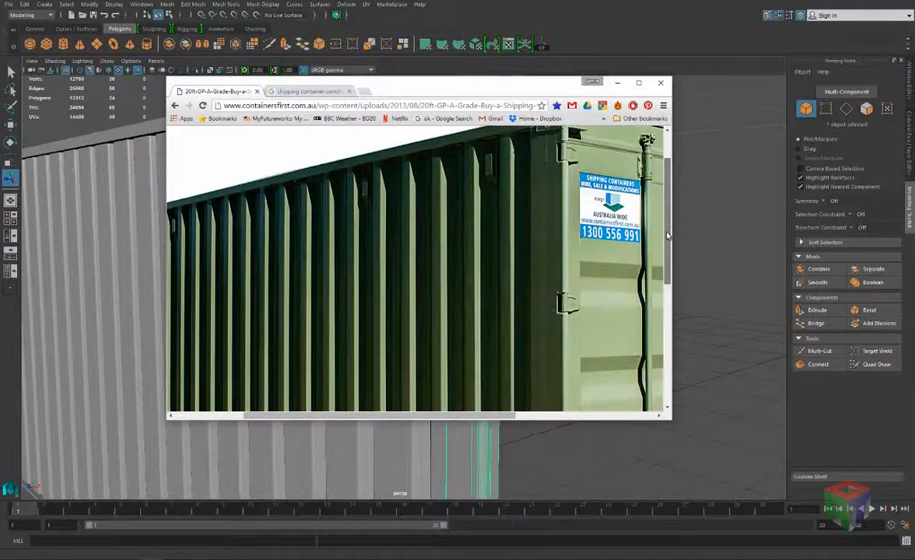
scroll(666, 244, down, 5)
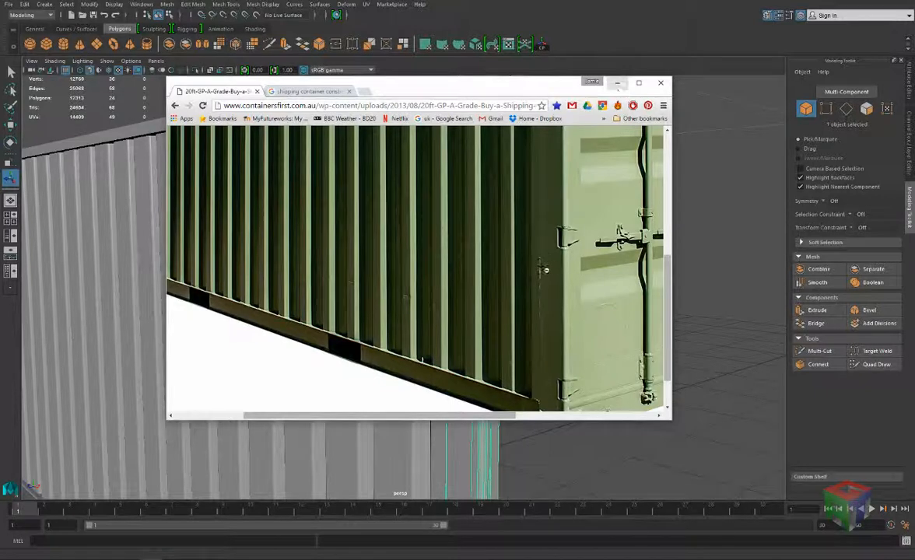
scroll(545, 270, up, 6)
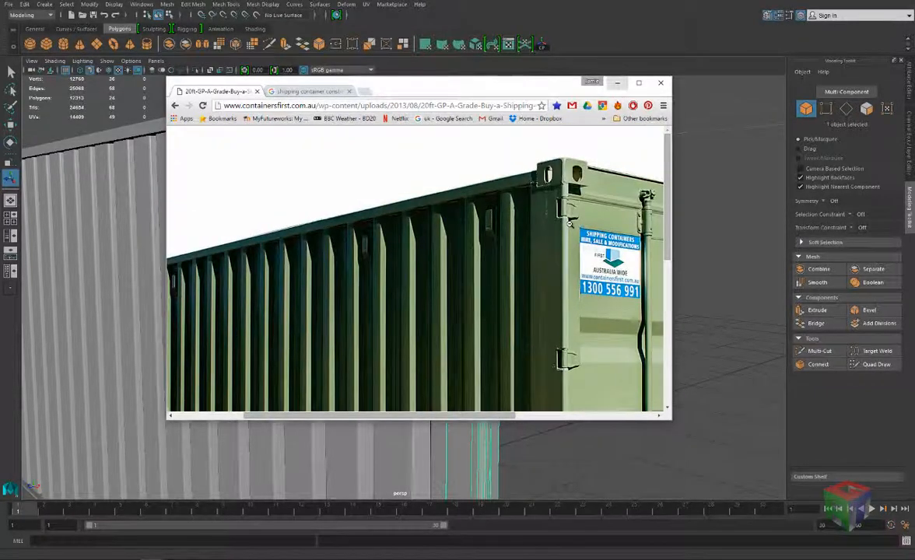
scroll(554, 194, down, 6)
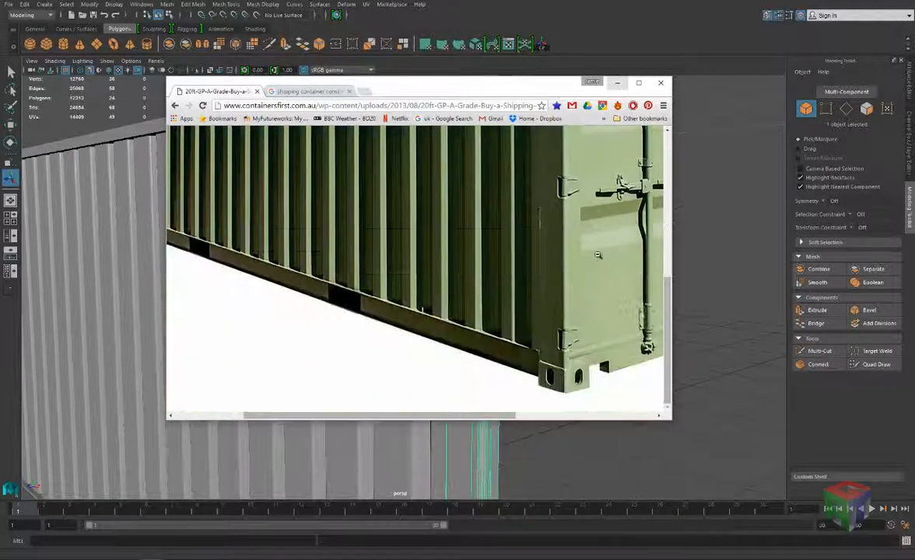
scroll(584, 330, up, 4)
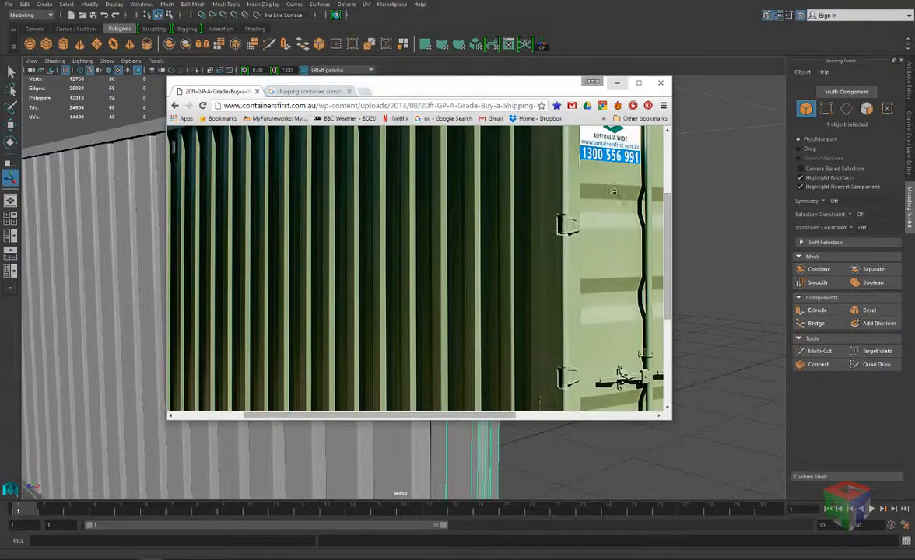
click(619, 83)
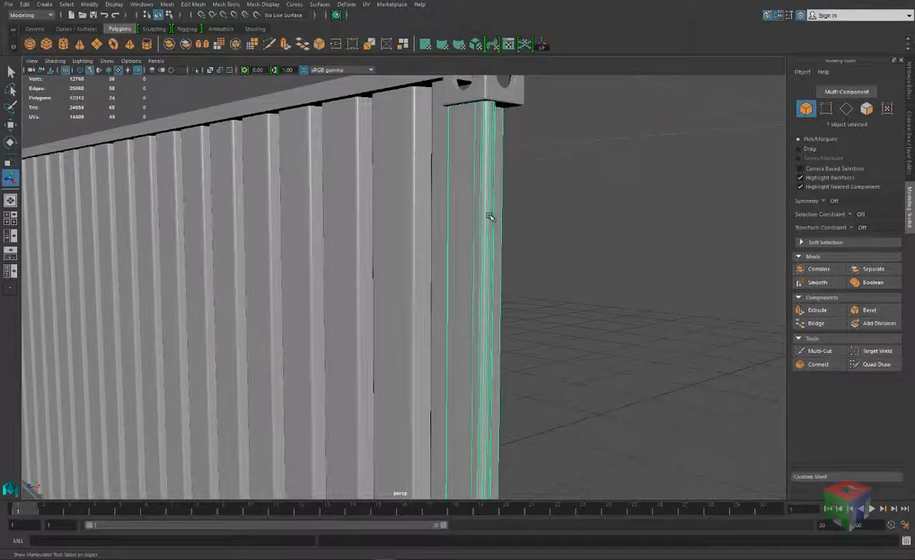
Undo the post's bevels, end-face move and strip extrusion, back to the inserted edge loop.
key(ctrl+z)
key(ctrl+z)
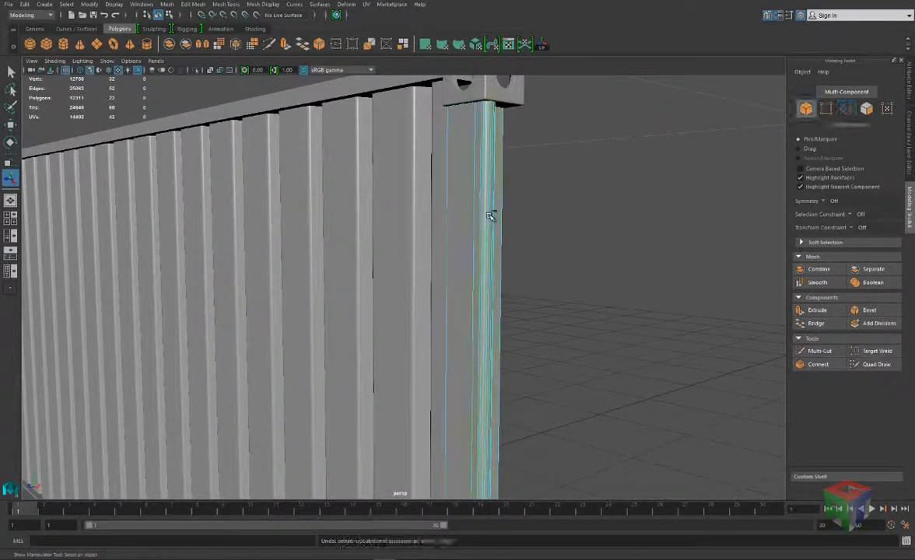
key(ctrl+z)
key(ctrl+z)
key(ctrl+z)
key(ctrl+z)
key(ctrl+z)
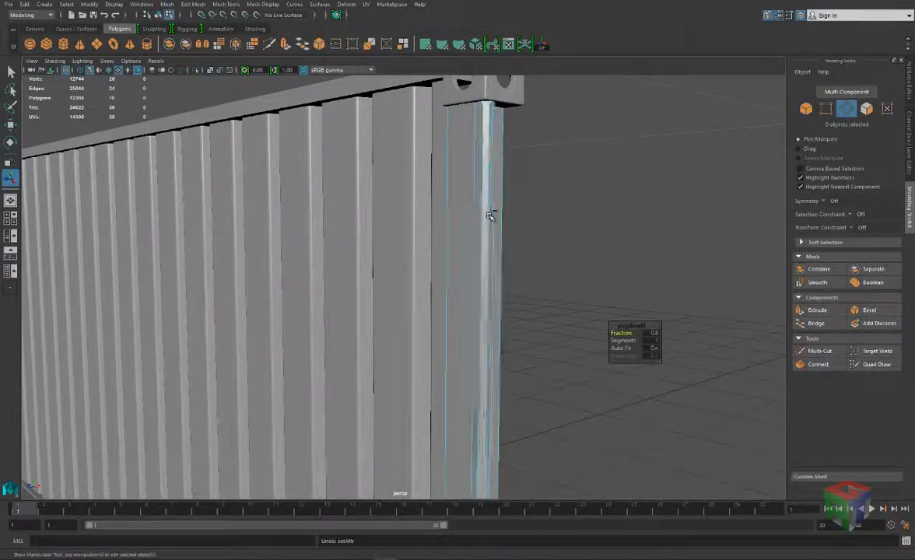
key(ctrl+z)
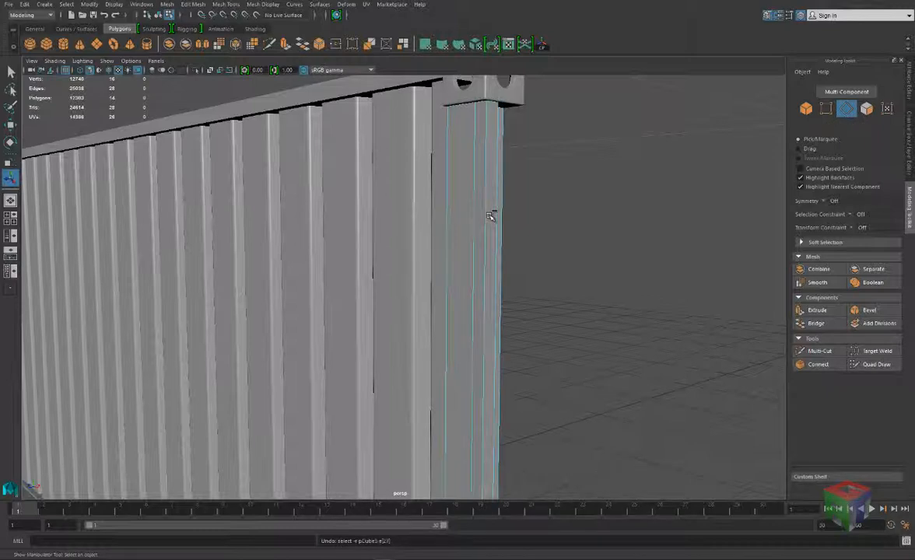
key(ctrl+z)
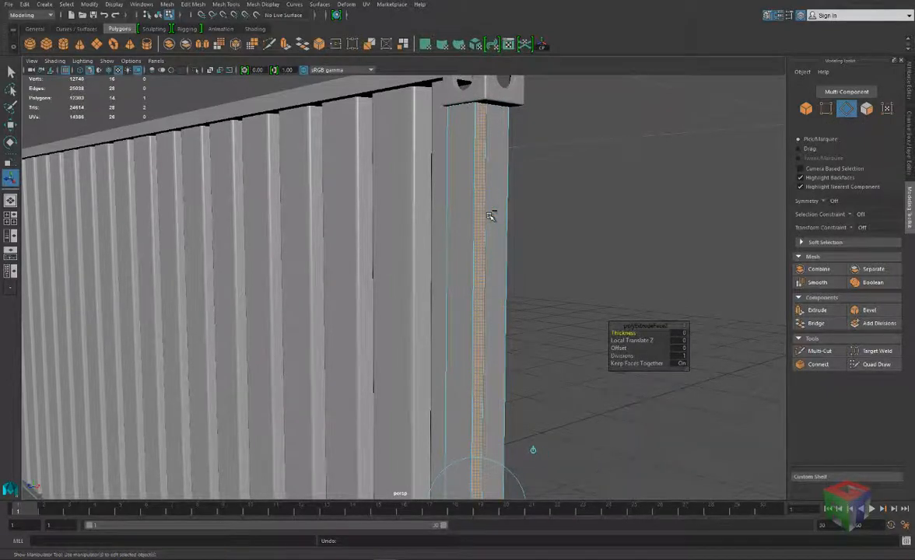
key(ctrl+z)
key(ctrl+z)
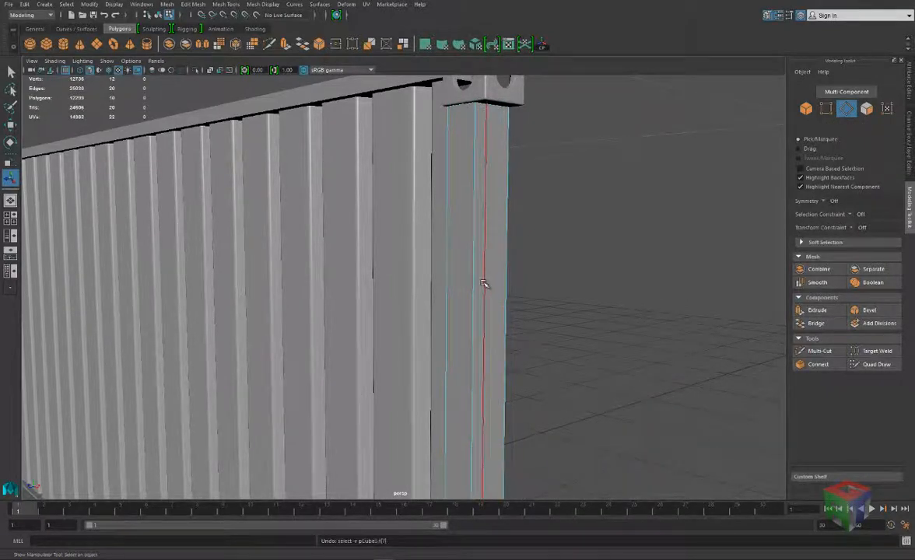
Insert a horizontal edge loop around the corner post at mid-height with Multi-Cut, then leave the tool.
right_drag(482, 209, 525, 193)
alt+drag(505, 233, 486, 245)
alt+middle_drag(447, 304, 430, 219)
click(431, 218)
alt+right_drag(431, 219, 424, 276)
alt+drag(424, 276, 450, 303)
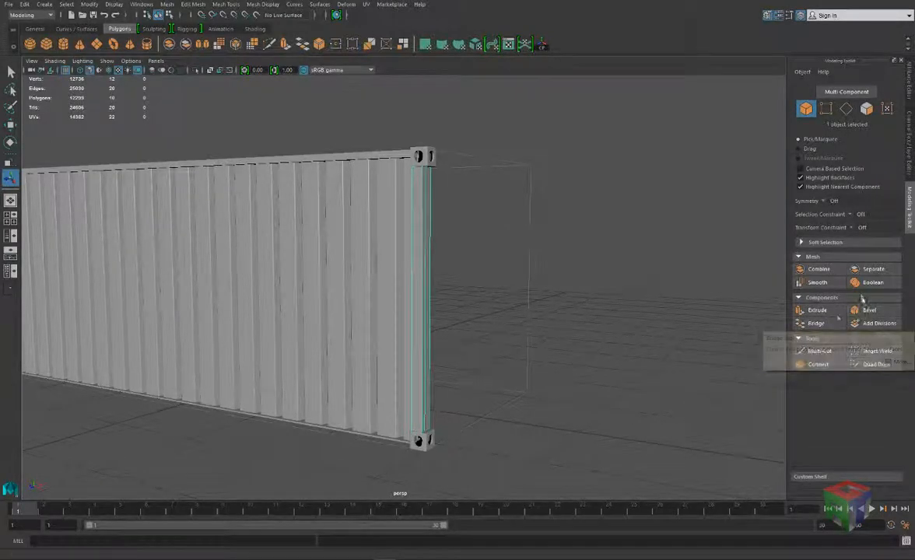
click(826, 354)
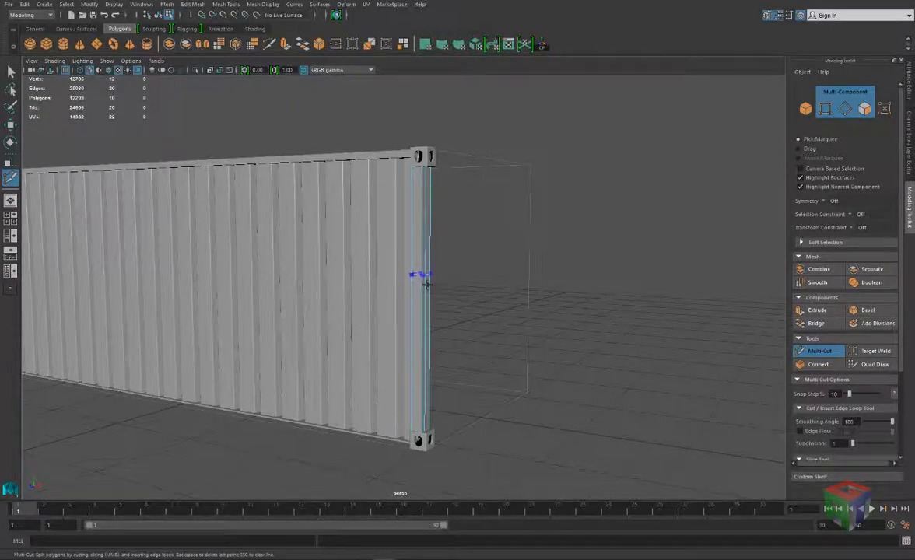
alt+drag(426, 302, 455, 291)
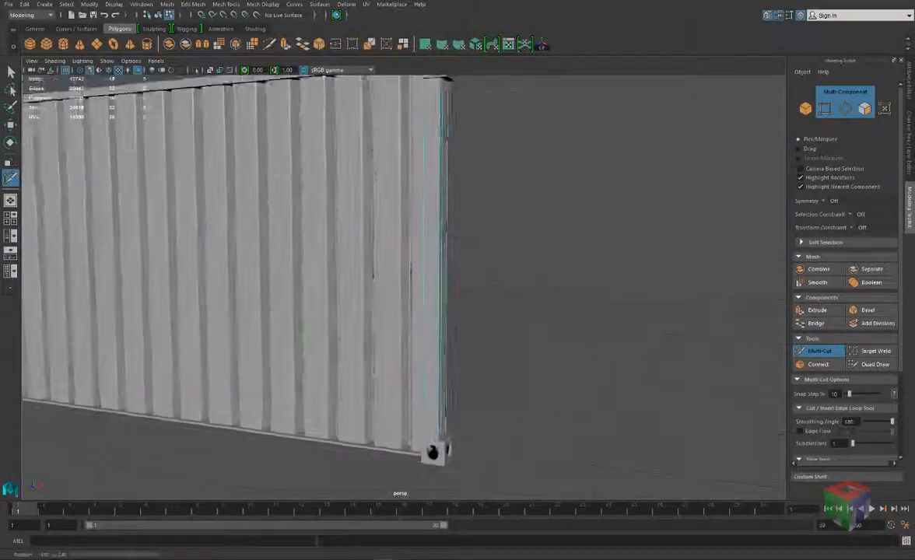
alt+middle_drag(455, 292, 440, 301)
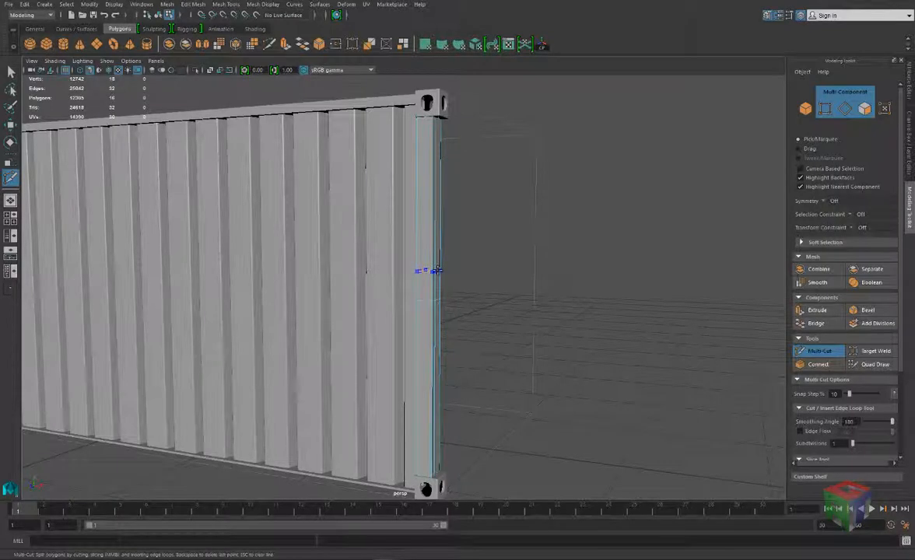
scroll(432, 292, up, 2)
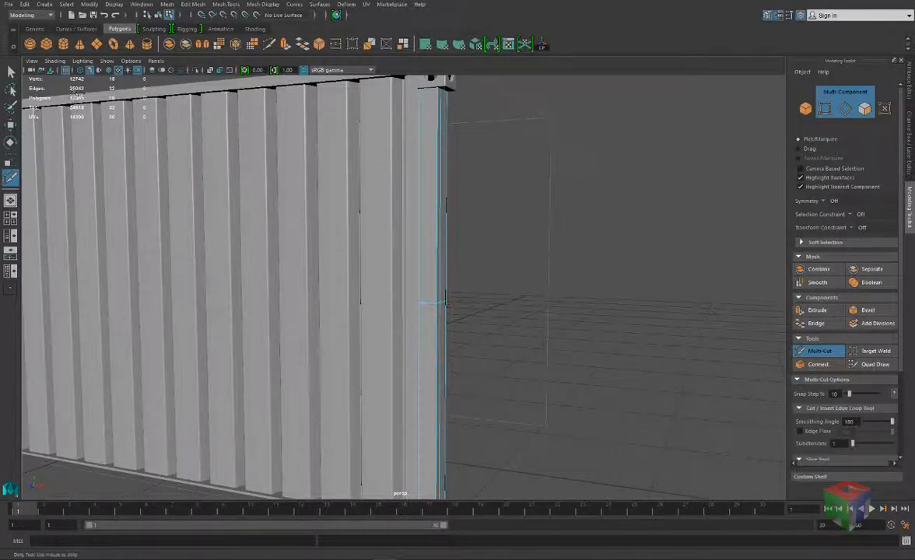
click(11, 70)
Insert a horizontal edge loop around the corner post just below the top corner casting with Multi-Cut.
alt+drag(370, 366, 394, 361)
alt+middle_drag(394, 282, 394, 345)
scroll(427, 156, up, 2)
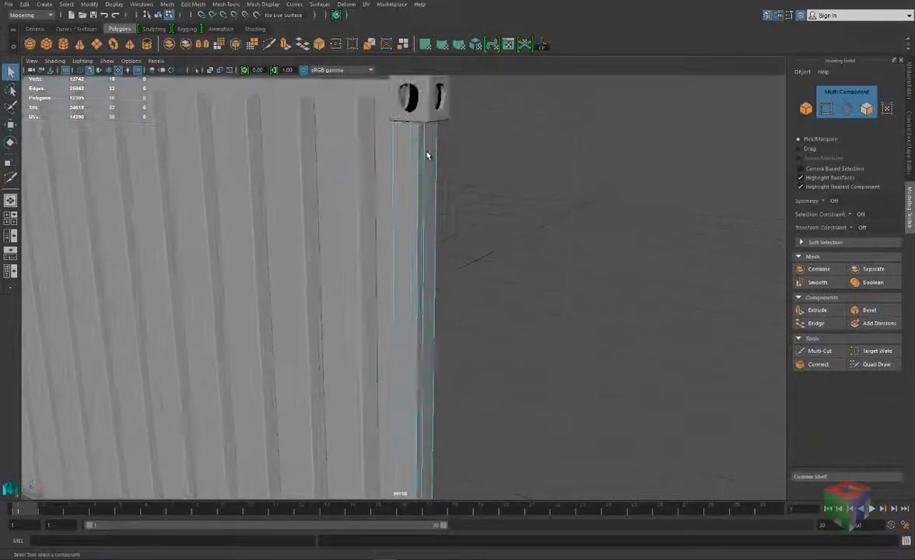
alt+drag(422, 194, 410, 128)
click(410, 123)
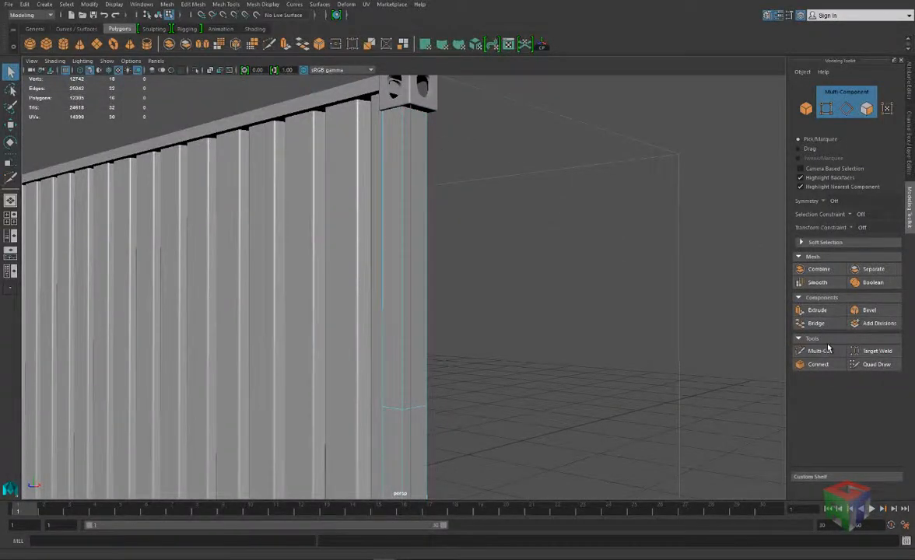
click(829, 350)
ctrl+click(410, 134)
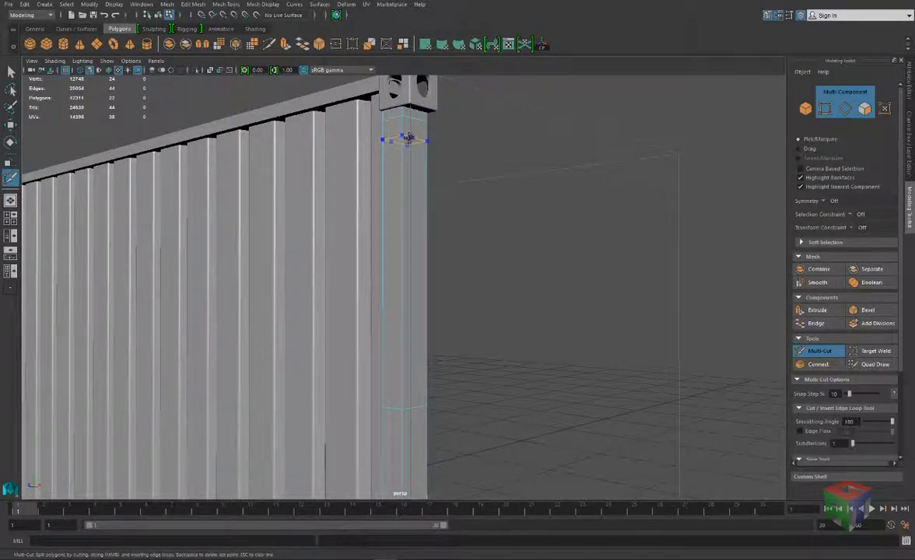
Check the browser's container reference photo and insert a second horizontal edge loop just under the first one below the top casting.
mouse_move(278, 554)
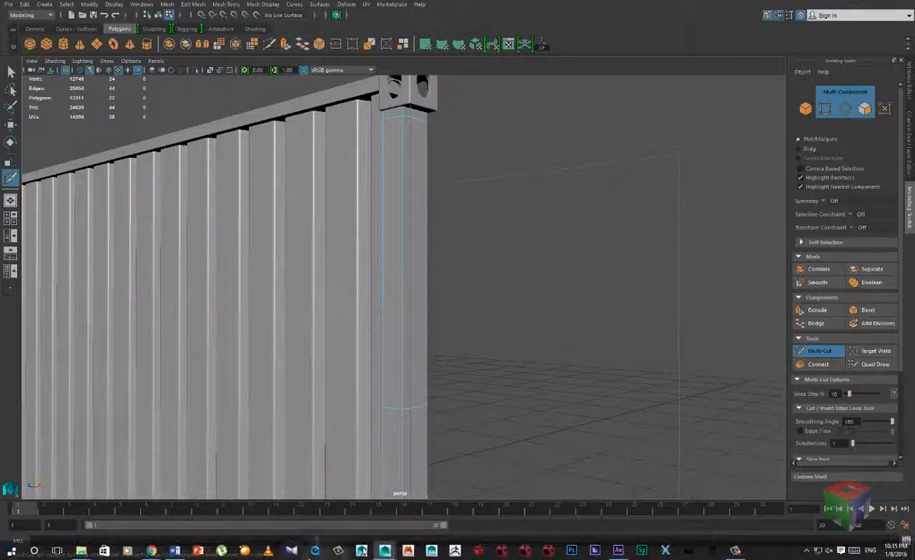
mouse_move(155, 554)
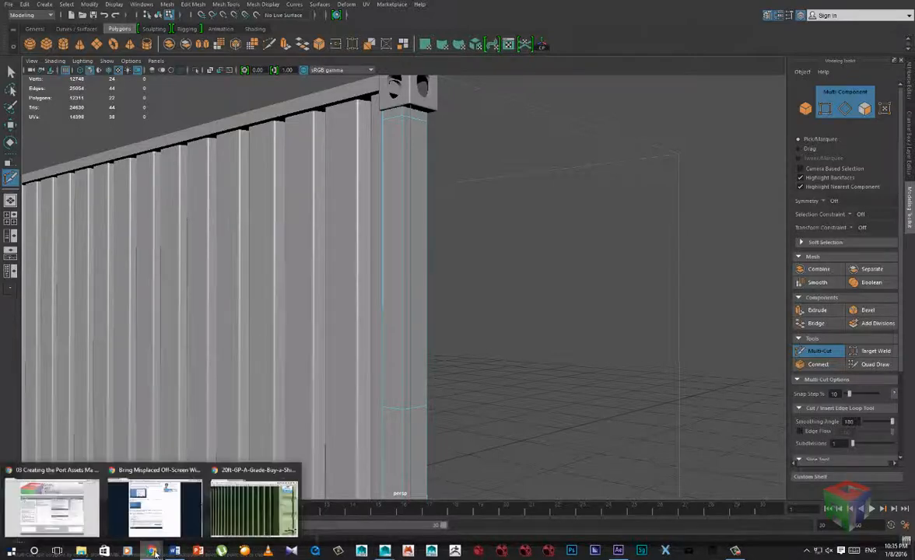
click(234, 532)
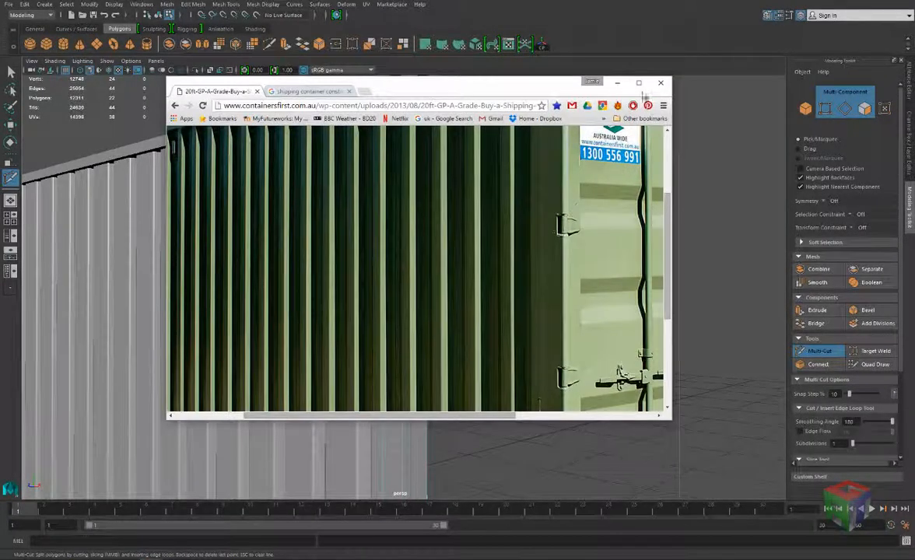
click(618, 84)
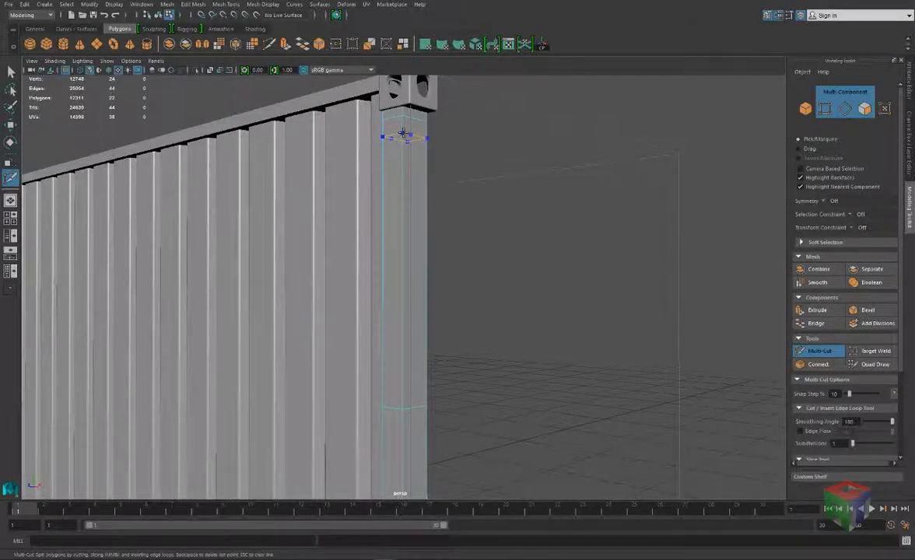
ctrl+click(402, 135)
Review the full container photo in the browser, then insert two closely spaced horizontal edge loops on the post above its mid-height loop.
mouse_move(292, 550)
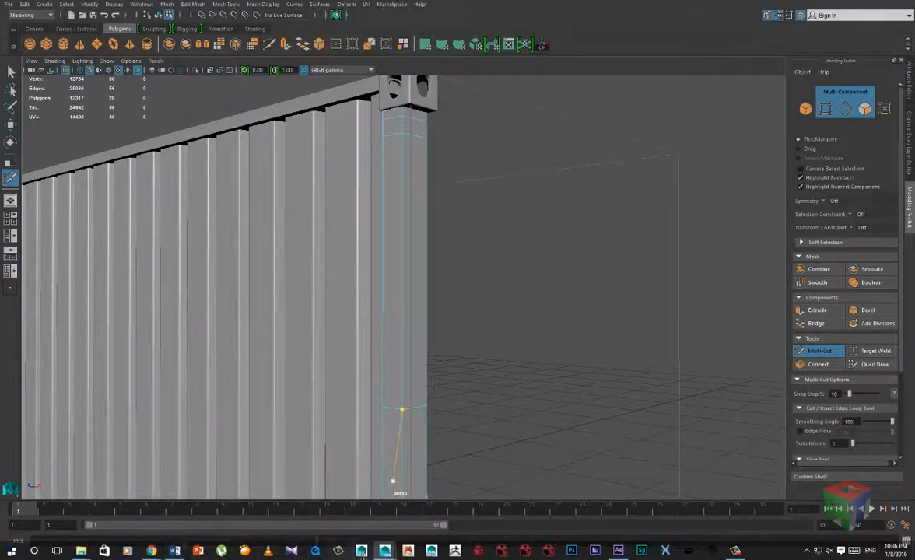
mouse_move(151, 550)
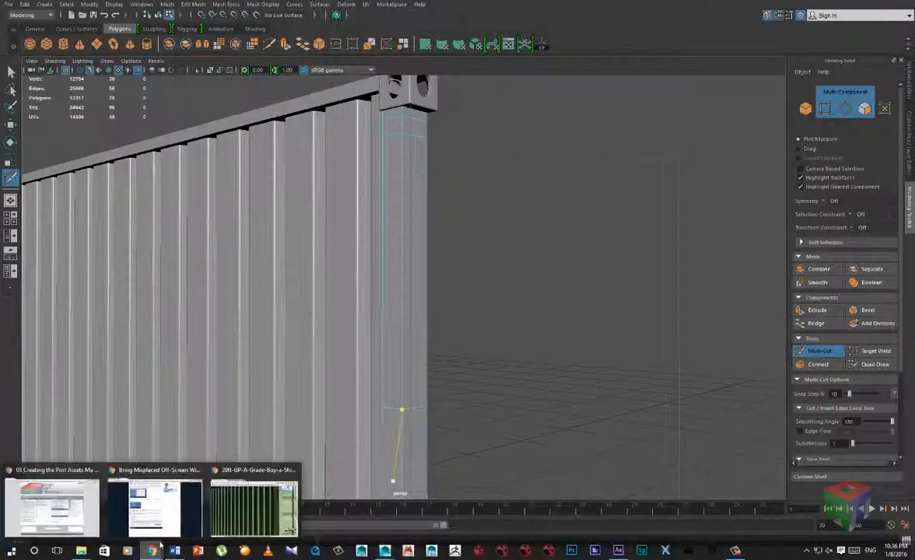
click(255, 502)
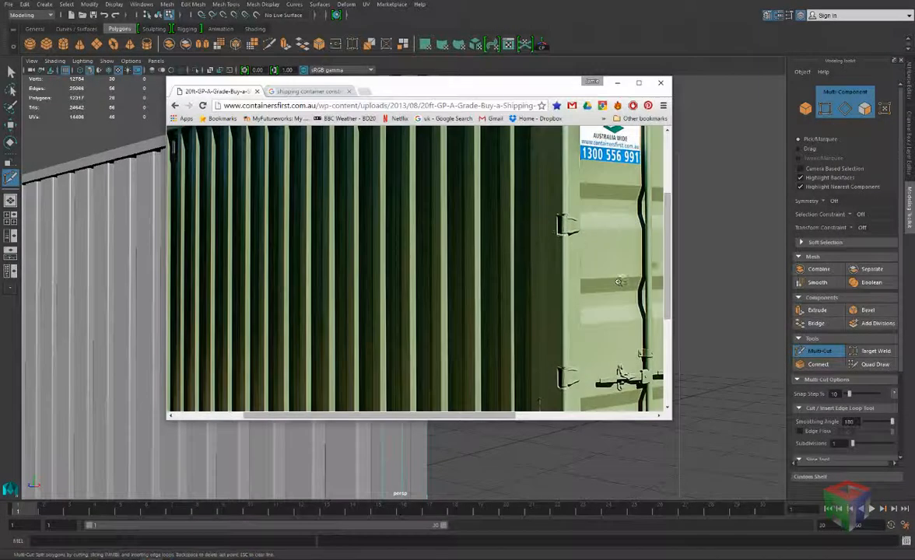
click(638, 82)
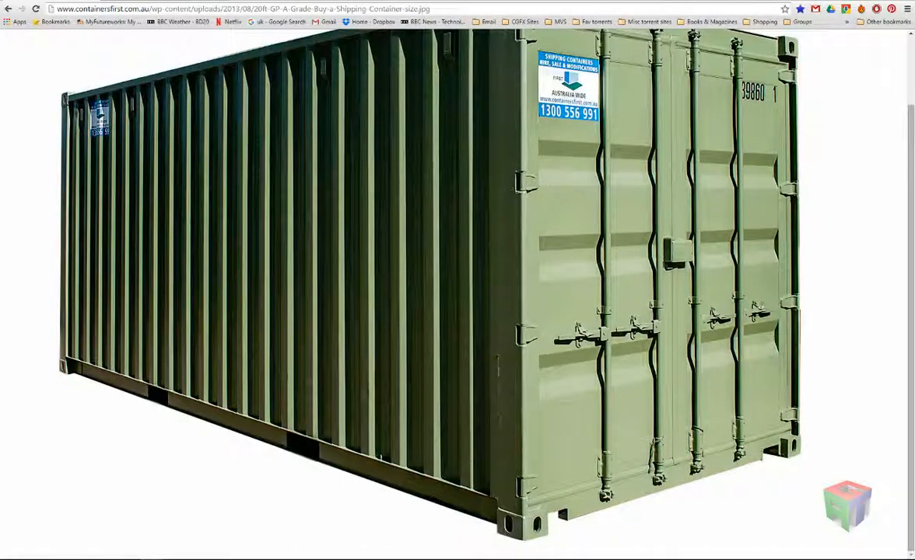
click(869, 4)
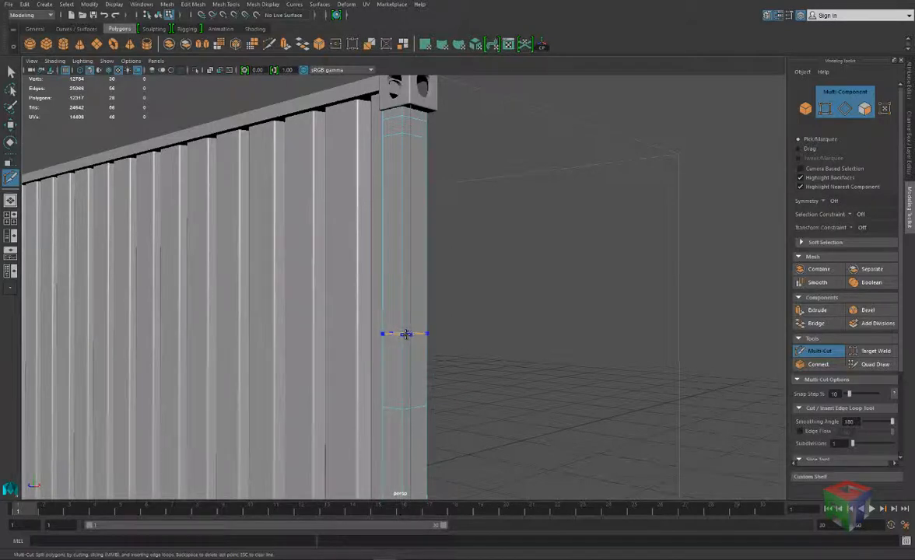
ctrl+click(404, 336)
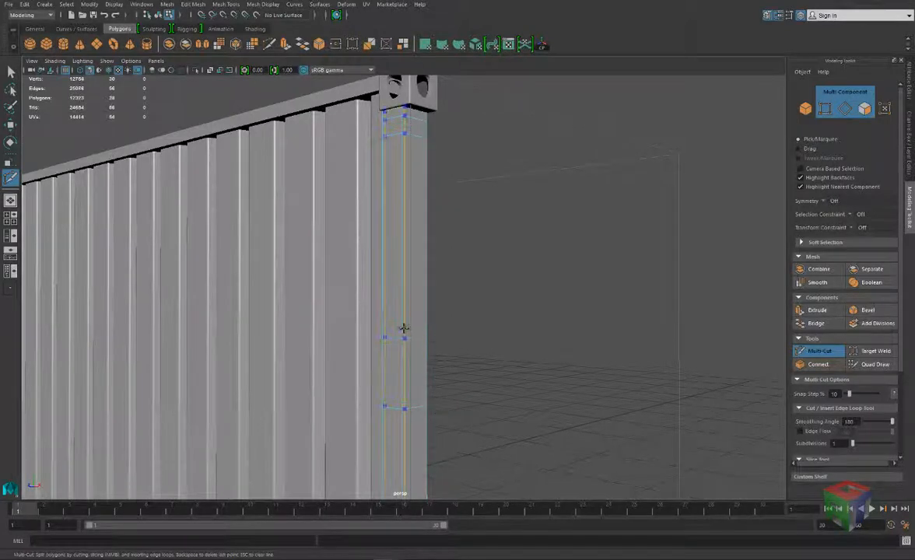
ctrl+click(403, 318)
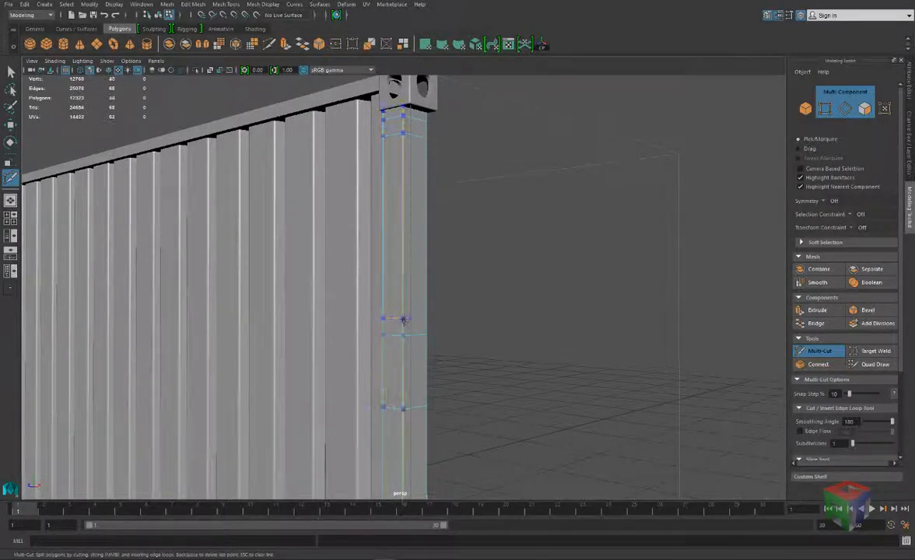
Delete all faces of the post below the mid-height loop and reselect the remaining upper half as an object.
key(q)
alt+drag(395, 381, 407, 336)
right_drag(408, 306, 414, 340)
drag(474, 489, 371, 329)
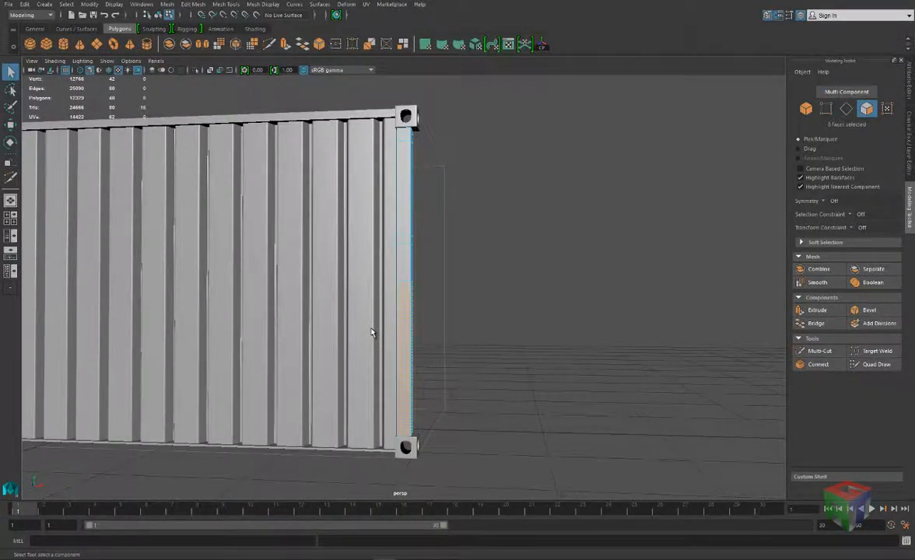
scroll(420, 235, up, 3)
right_drag(401, 223, 425, 209)
click(414, 221)
alt+drag(414, 222, 420, 273)
Snap the half post's pivot to a corner vertex at its open lower end.
key(w)
scroll(428, 267, down, 5)
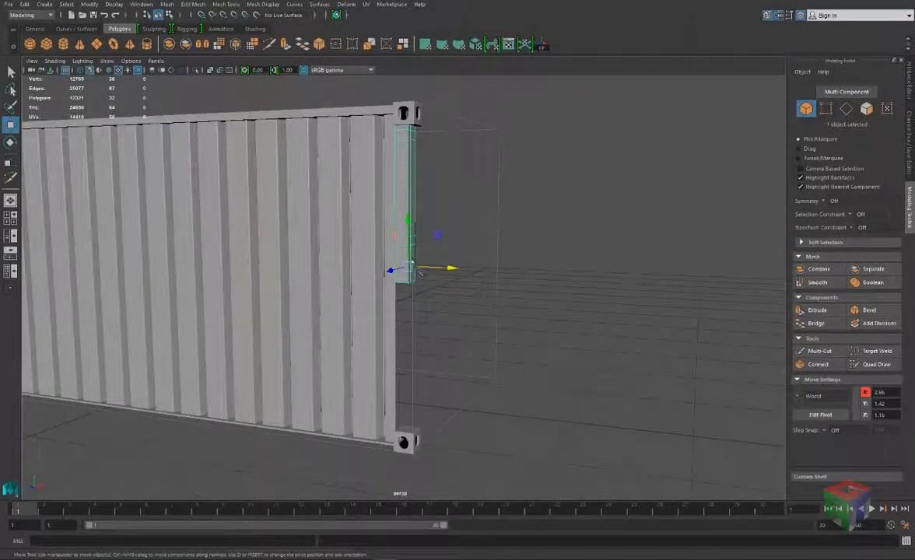
scroll(404, 286, up, 5)
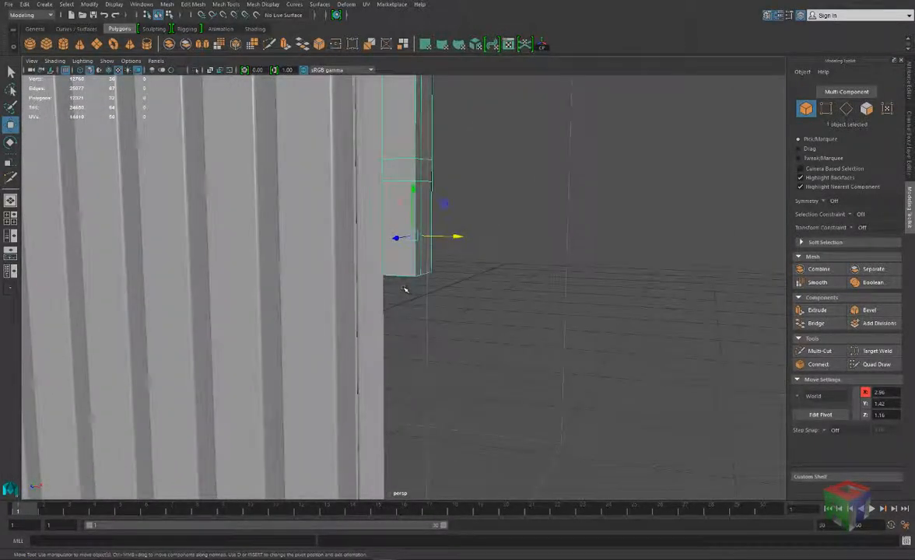
key(d)
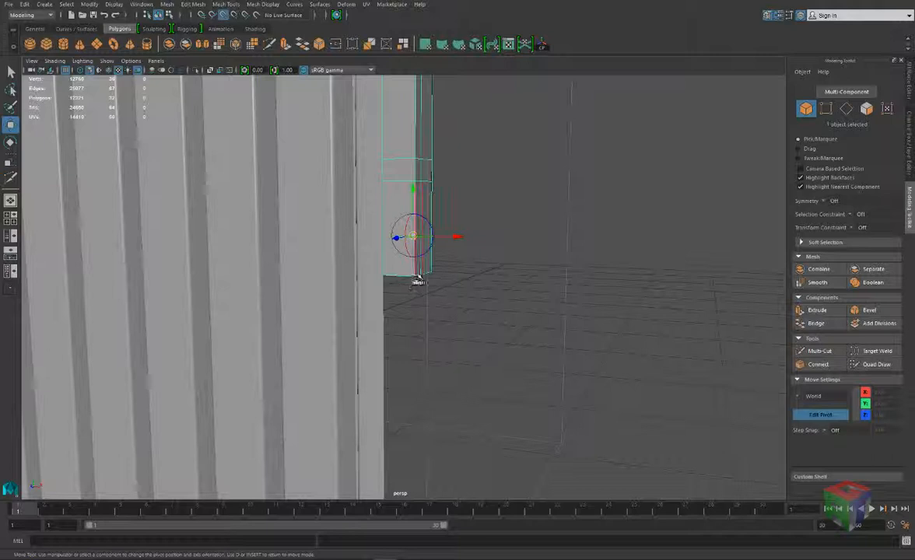
click(416, 277)
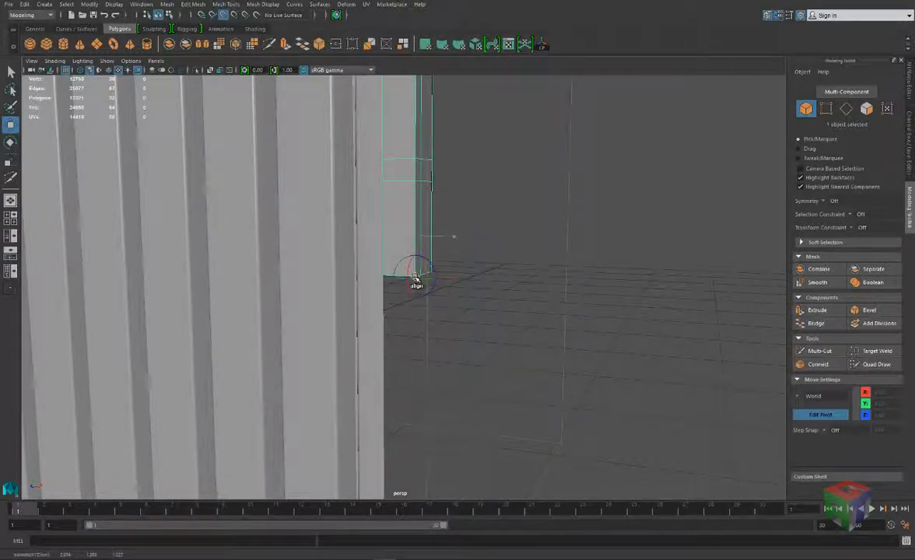
key(d)
right_drag(413, 202, 391, 217)
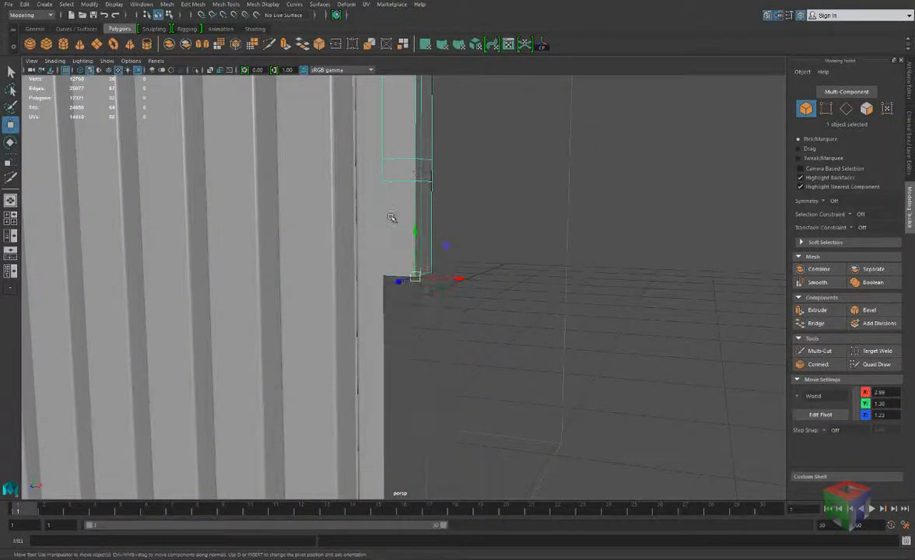
scroll(379, 201, down, 5)
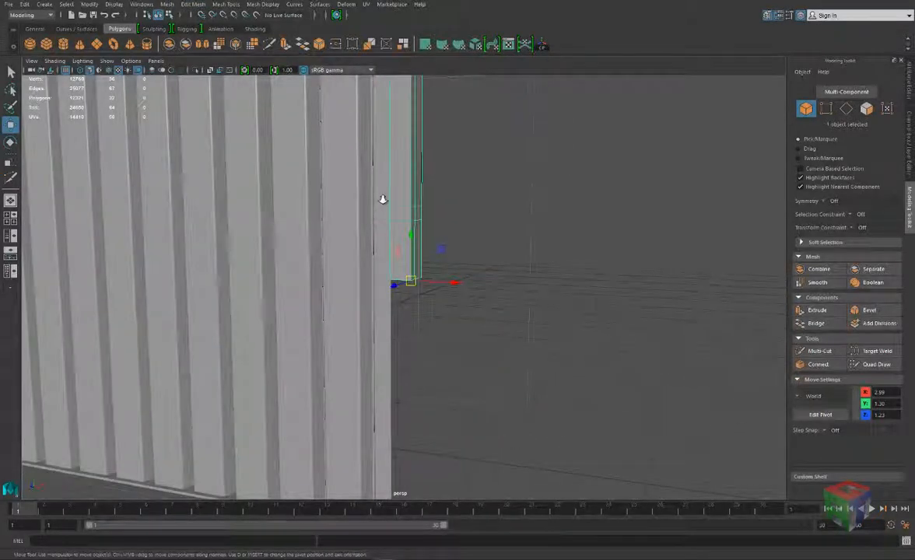
Try mirroring the half post in the -Y direction, merged with the original using Merge vertices.
click(168, 5)
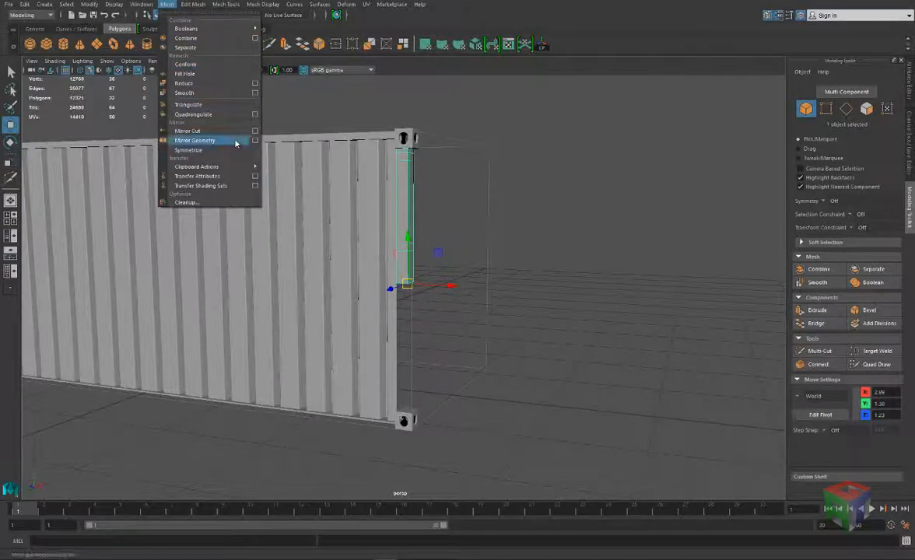
click(251, 141)
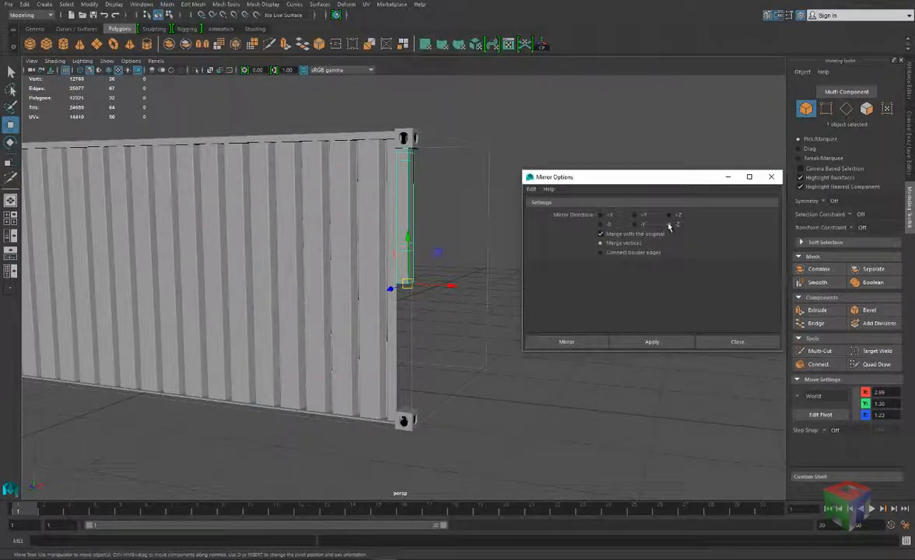
click(567, 342)
alt+drag(476, 369, 352, 385)
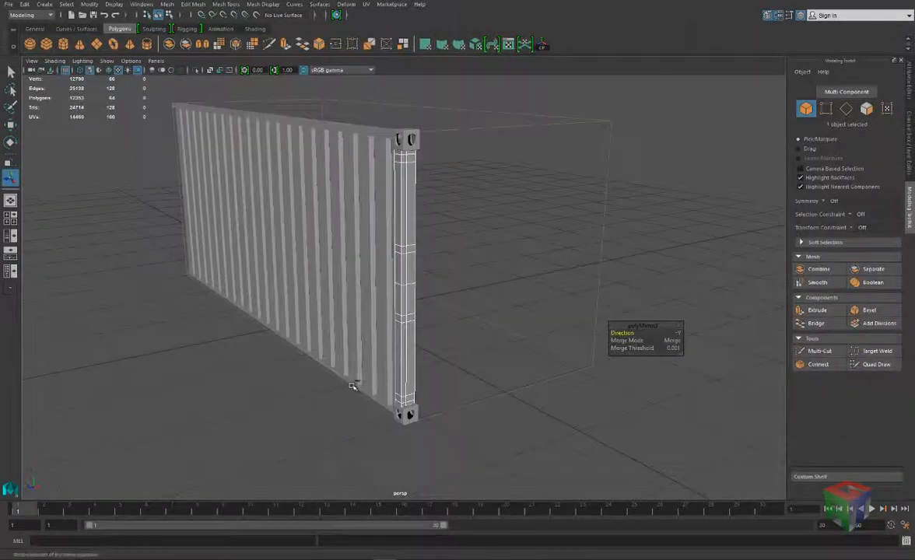
Undo the mirroring of the half post.
key(ctrl+z)
key(ctrl+z)
key(ctrl+z)
Extrude the three faces of the post's narrow vertical strip outward, leaving out the short bands between the paired edge loops.
right_drag(407, 182, 436, 170)
scroll(414, 186, up, 6)
alt+middle_drag(416, 176, 369, 257)
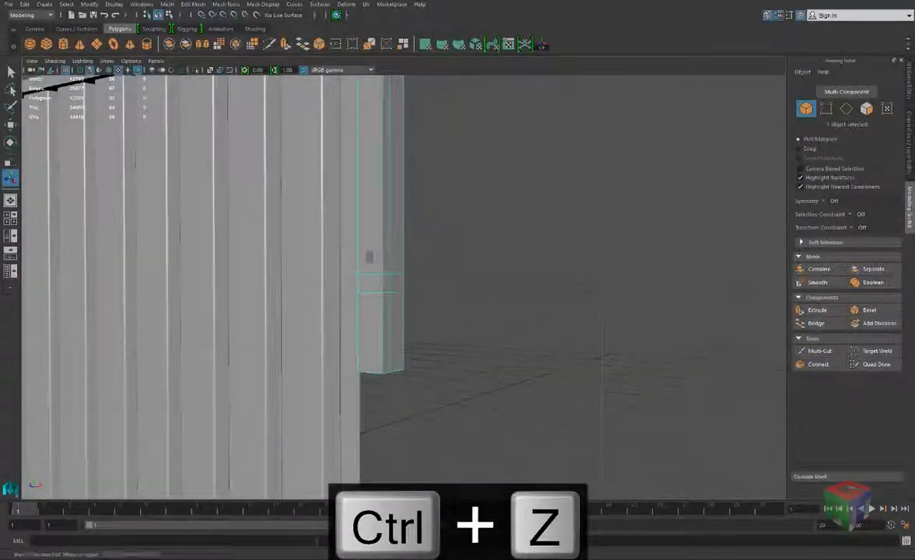
alt+drag(370, 258, 385, 226)
alt+middle_drag(386, 227, 381, 250)
mouse_move(381, 238)
right_down()
mouse_move(383, 217)
mouse_move(385, 228)
right_up()
click(384, 228)
alt+drag(384, 199, 380, 177)
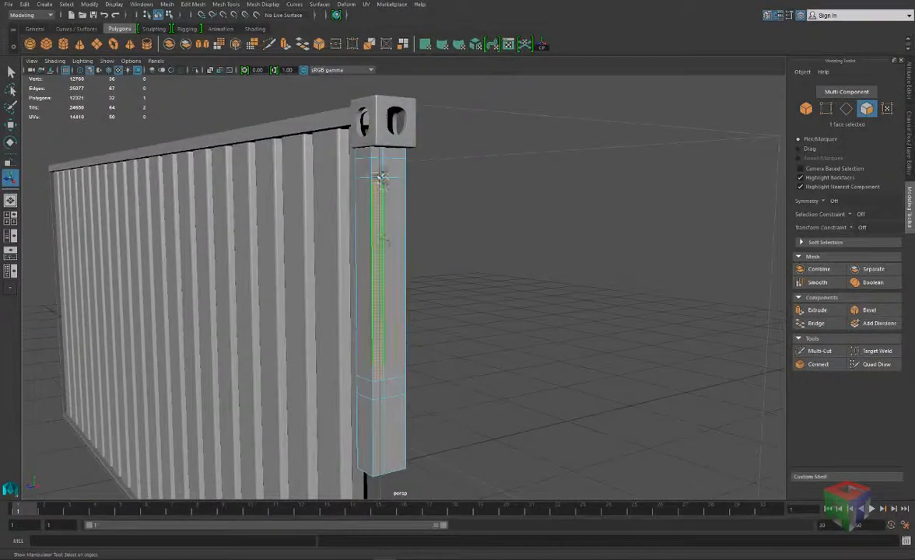
shift+click(384, 421)
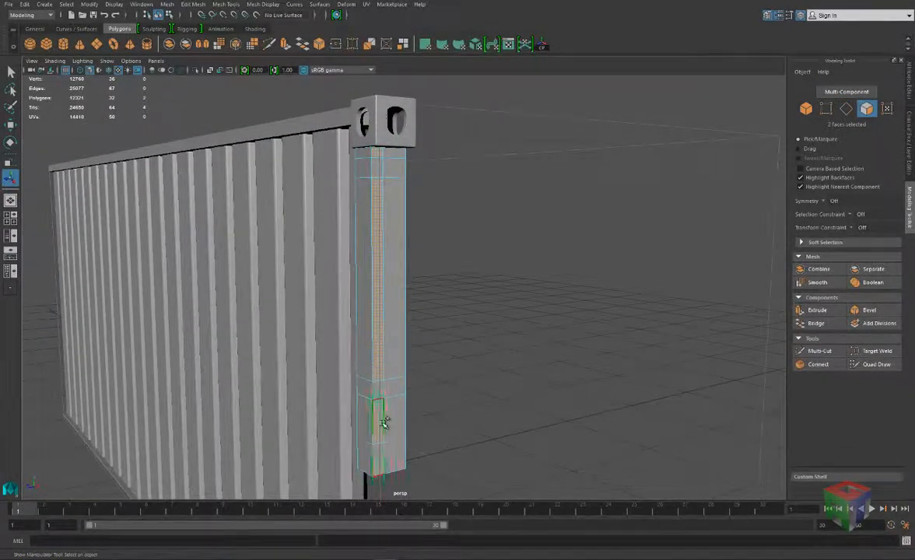
alt+drag(414, 395, 383, 295)
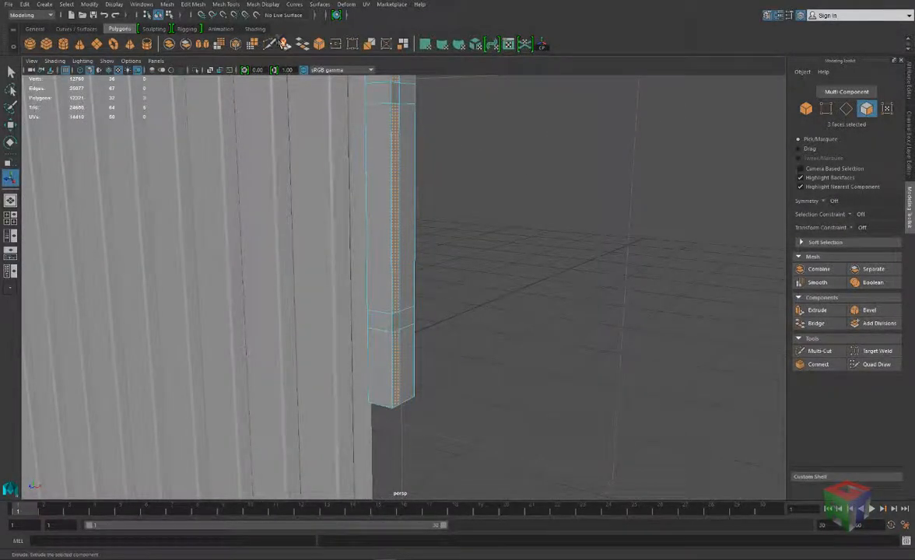
click(284, 44)
alt+middle_drag(413, 84, 421, 156)
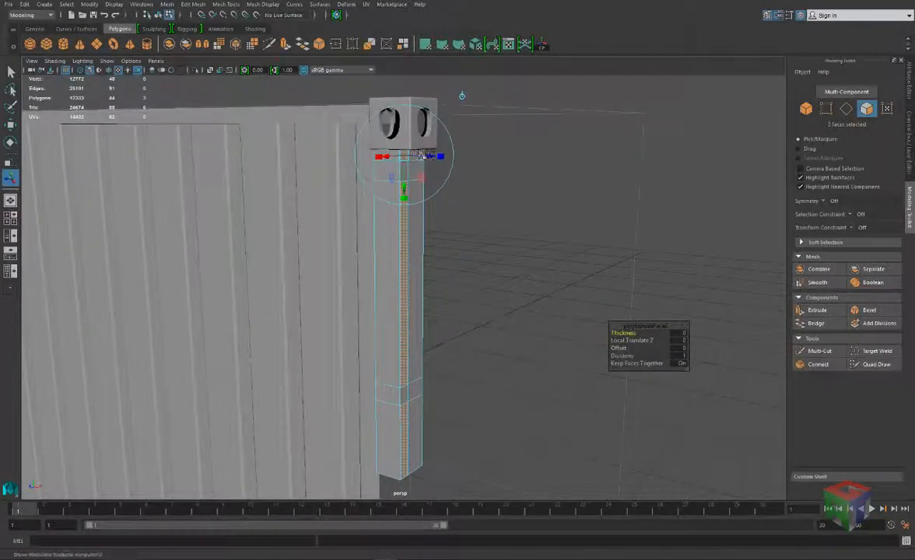
mouse_move(429, 156)
mouse_down()
mouse_move(440, 155)
mouse_move(424, 124)
mouse_move(436, 148)
mouse_up()
alt+drag(435, 148, 328, 276)
key(q)
click(387, 171)
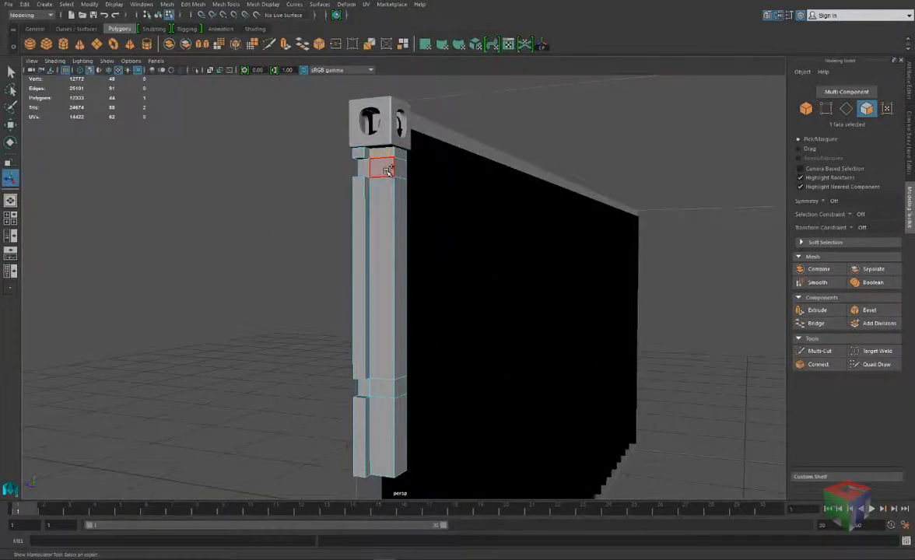
shift+click(382, 416)
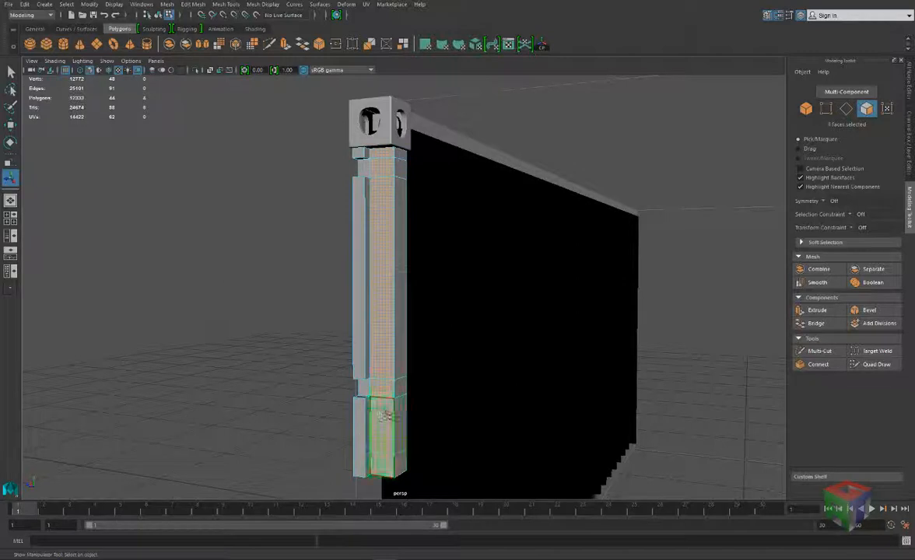
key(w)
alt+drag(410, 327, 367, 362)
key(ctrl+z)
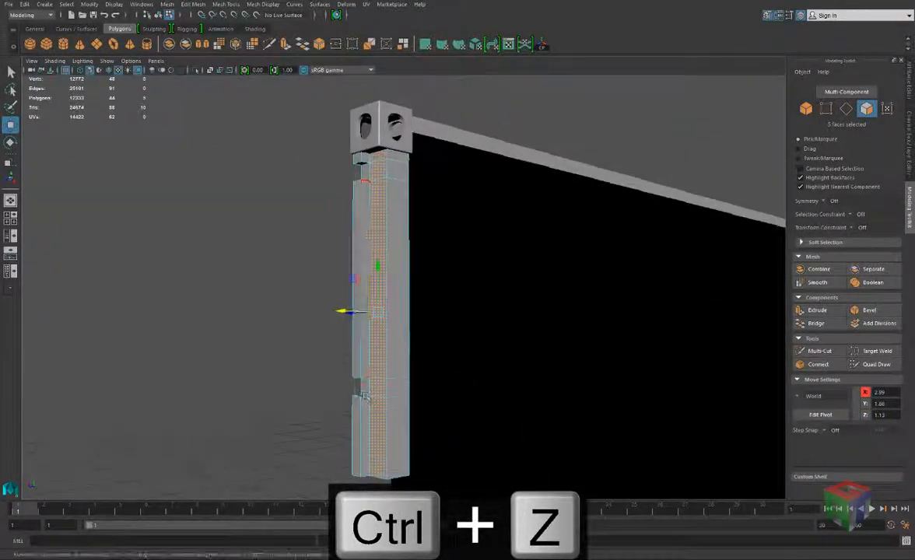
Select the outer vertical edges of the long middle strip and the short upper strip extruded on the post.
alt+drag(364, 396, 465, 366)
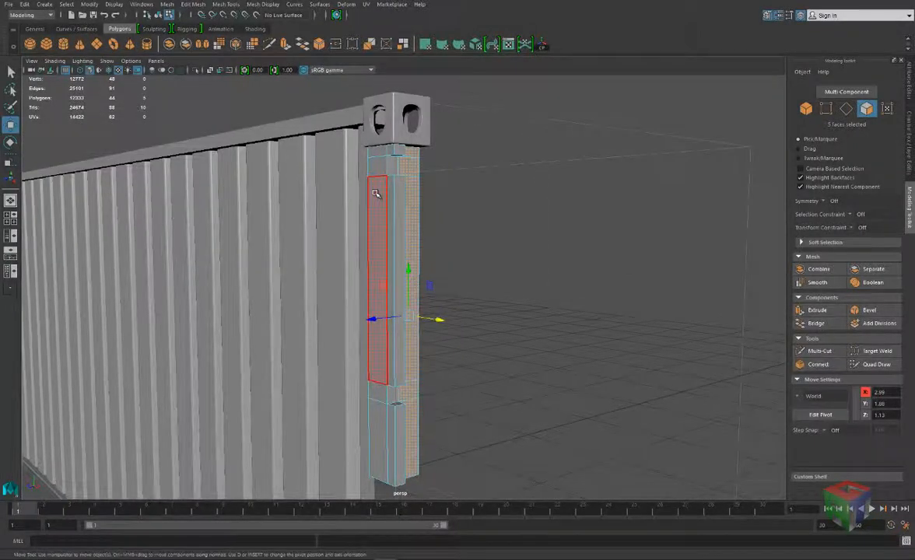
alt+drag(375, 193, 420, 194)
right_drag(420, 194, 422, 182)
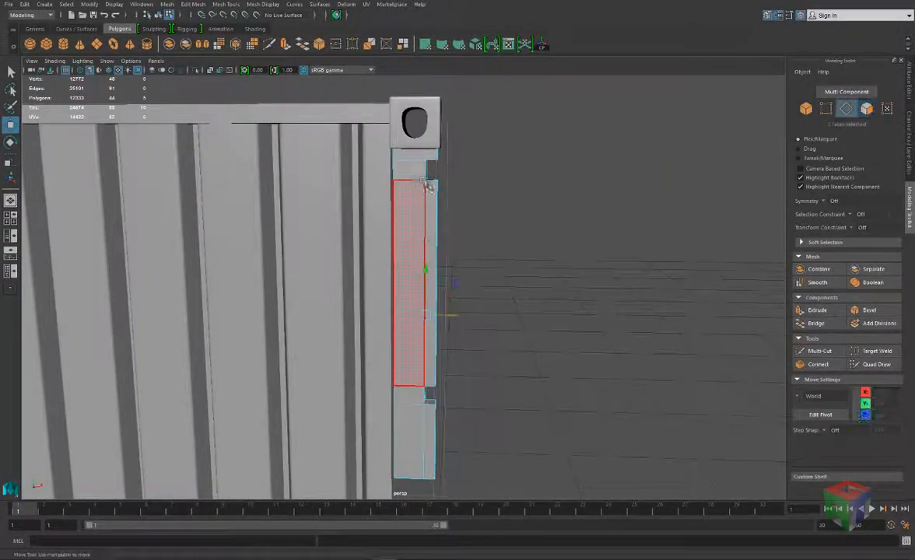
click(427, 185)
alt+drag(439, 204, 323, 207)
scroll(364, 204, up, 5)
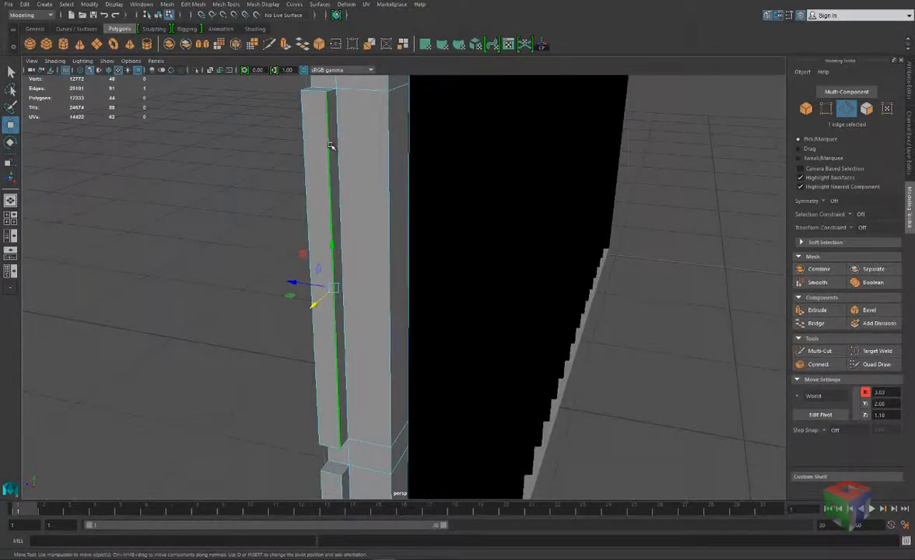
shift+click(305, 146)
alt+middle_drag(305, 146, 317, 239)
shift+click(338, 135)
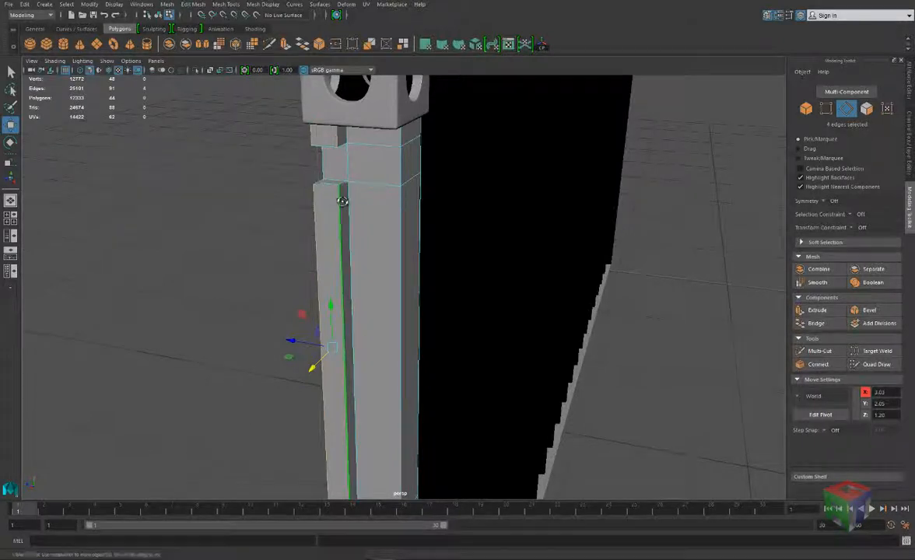
Add the two outer vertical edges of the lower extruded strip to the edge selection.
alt+drag(343, 202, 336, 185)
alt+middle_drag(319, 281, 324, 187)
alt+middle_drag(319, 242, 292, 164)
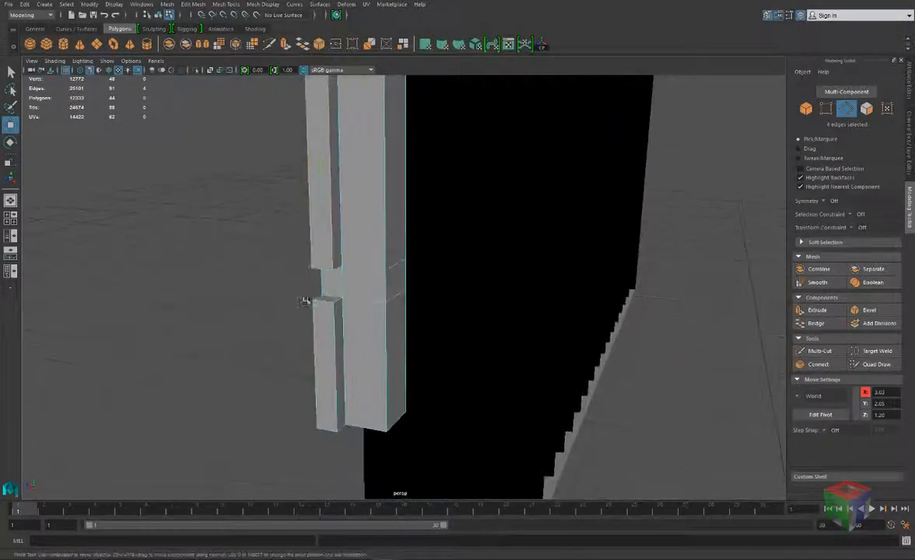
shift+click(312, 323)
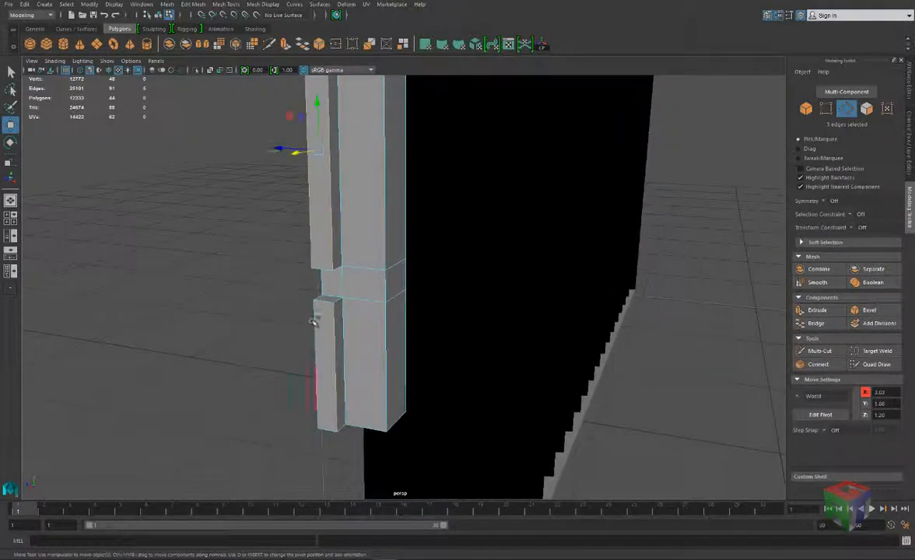
alt+drag(240, 301, 324, 337)
alt+right_drag(324, 337, 352, 408)
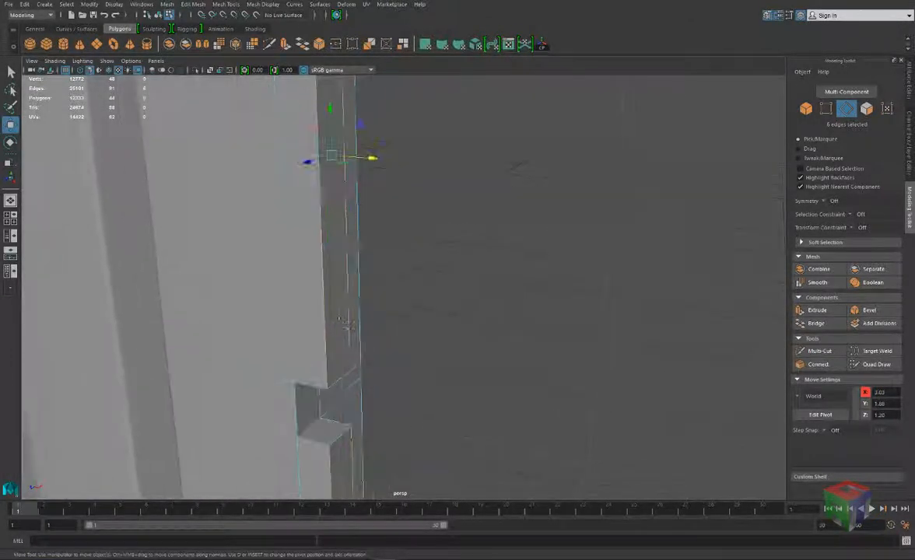
alt+middle_drag(352, 408, 336, 266)
alt+drag(336, 266, 287, 233)
alt+right_drag(286, 233, 347, 210)
alt+middle_drag(347, 210, 280, 269)
alt+right_drag(311, 269, 266, 266)
alt+drag(347, 277, 336, 298)
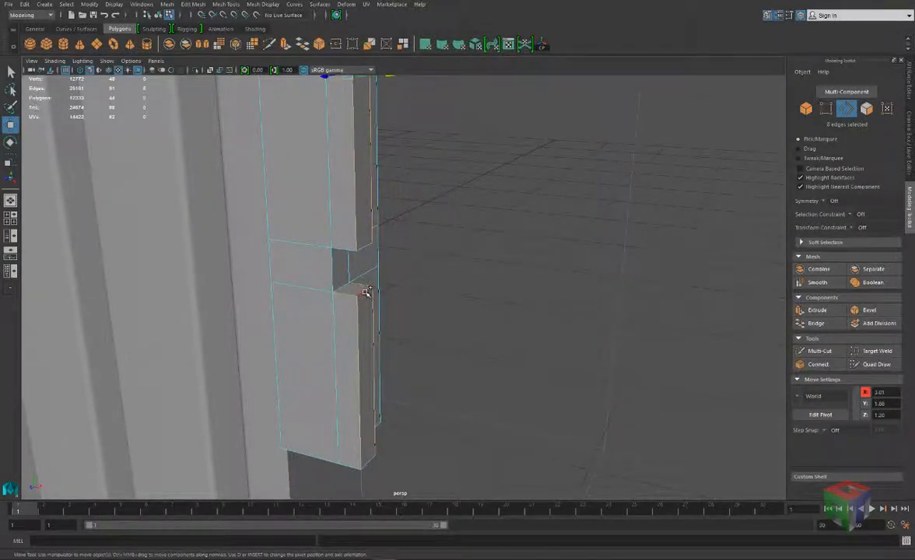
key(ctrl+z)
key(ctrl+z)
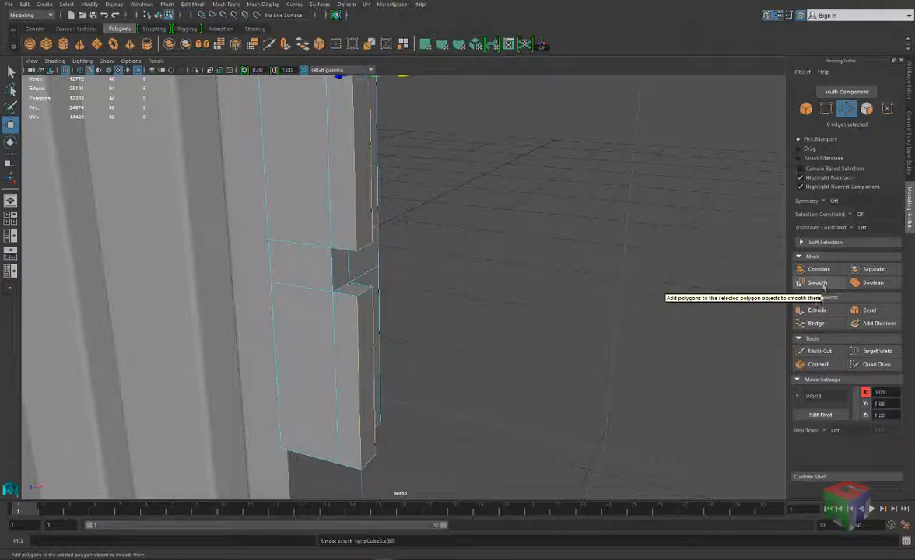
Bevel the selected strip edges with a fraction of 1 and 4 segments, and return to object mode.
click(865, 310)
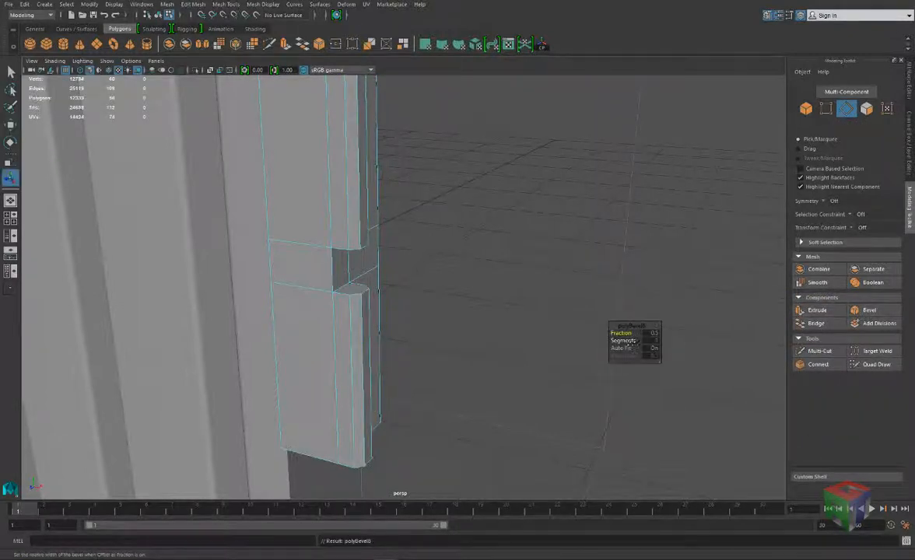
mouse_move(627, 337)
mouse_down()
mouse_move(634, 340)
mouse_move(627, 333)
mouse_up()
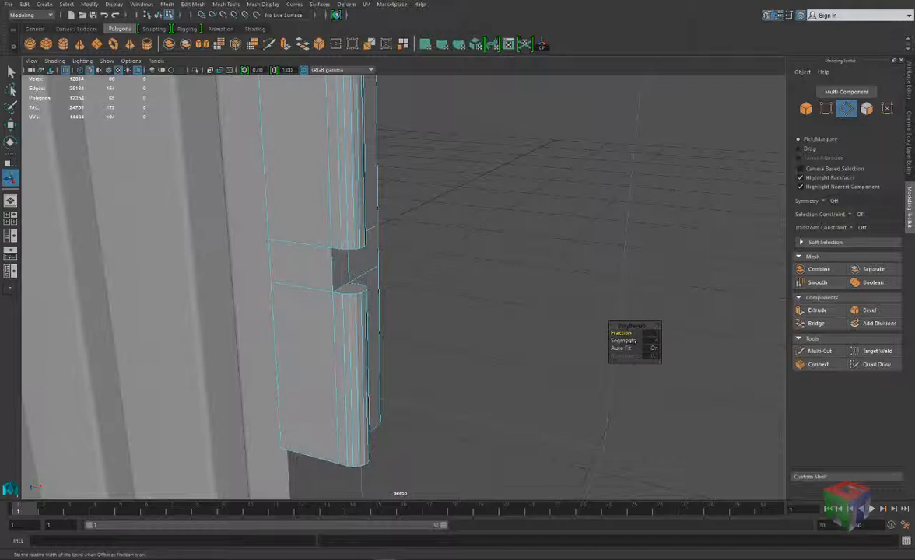
alt+drag(348, 210, 324, 209)
right_drag(314, 198, 360, 183)
click(443, 269)
Delete the end-cap face at the open lower end of the rounded strip and reselect the post in object mode.
scroll(441, 269, down, 4)
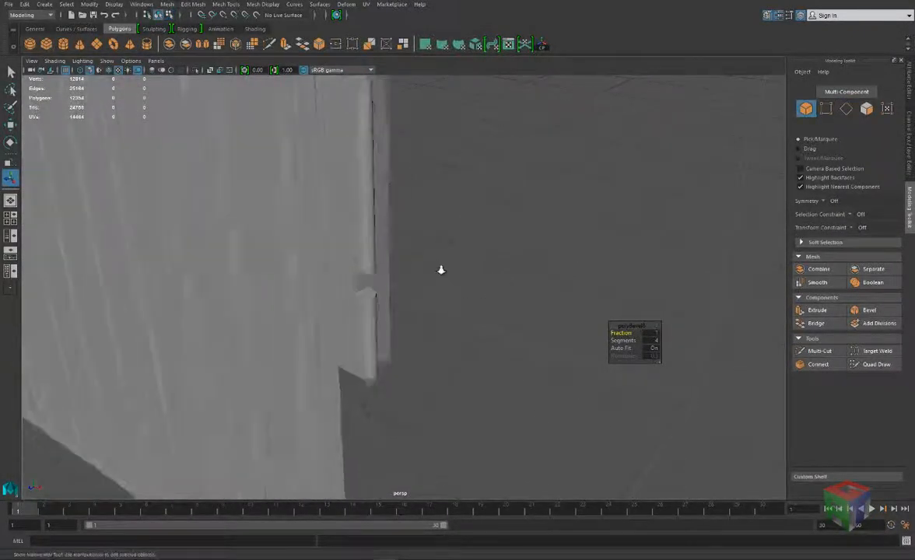
alt+drag(434, 248, 365, 226)
scroll(398, 174, up, 5)
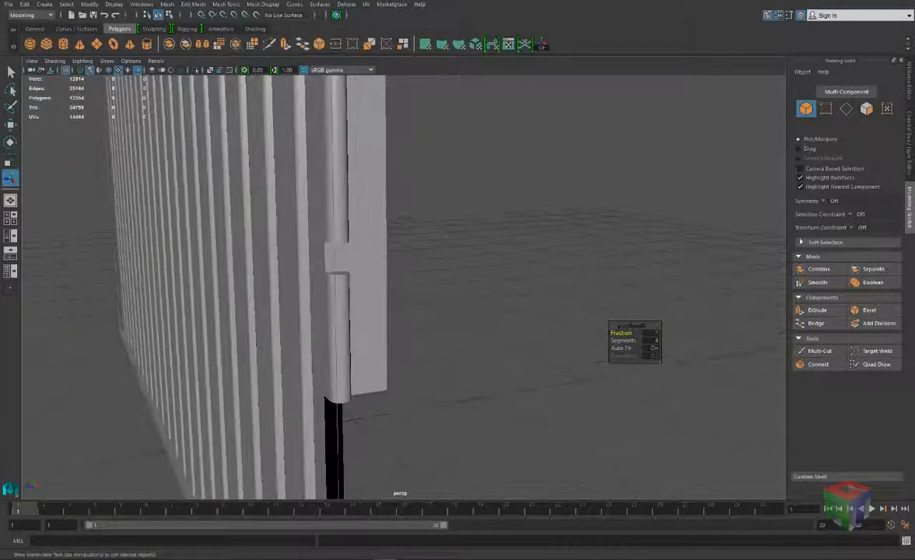
alt+drag(372, 290, 357, 220)
right_drag(329, 322, 362, 293)
click(330, 323)
click(378, 233)
Bevel the post's full-height vertical corner edge on the side next to the corrugated wall.
scroll(378, 234, down, 3)
alt+drag(378, 234, 408, 283)
scroll(408, 283, up, 3)
alt+middle_drag(386, 155, 408, 286)
alt+drag(408, 286, 406, 337)
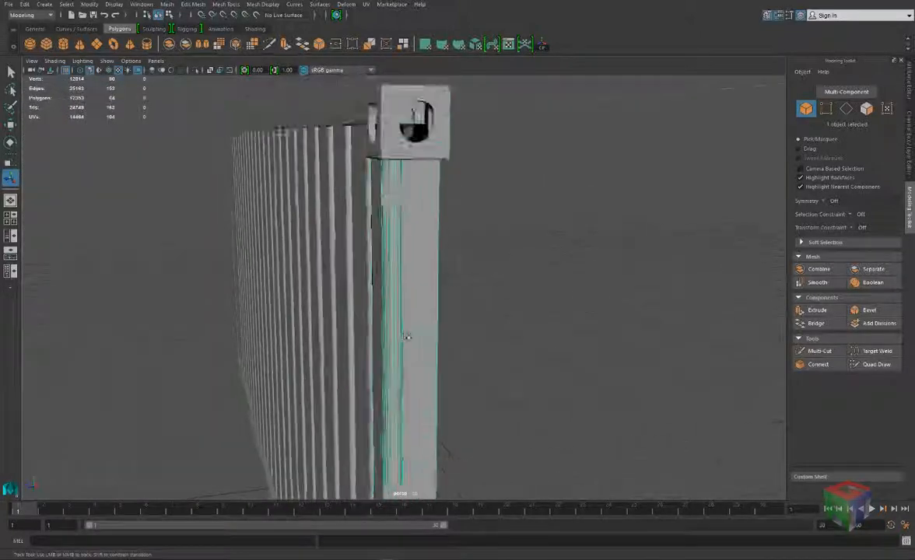
scroll(376, 280, up, 3)
alt+drag(375, 280, 421, 271)
alt+middle_drag(421, 271, 392, 325)
alt+drag(392, 325, 447, 307)
right_drag(435, 306, 434, 280)
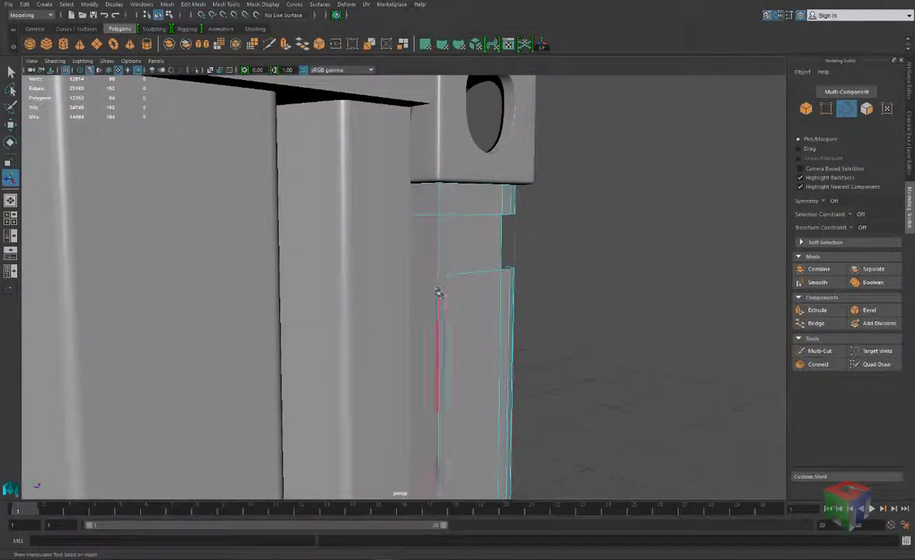
click(437, 293)
key(ctrl+b)
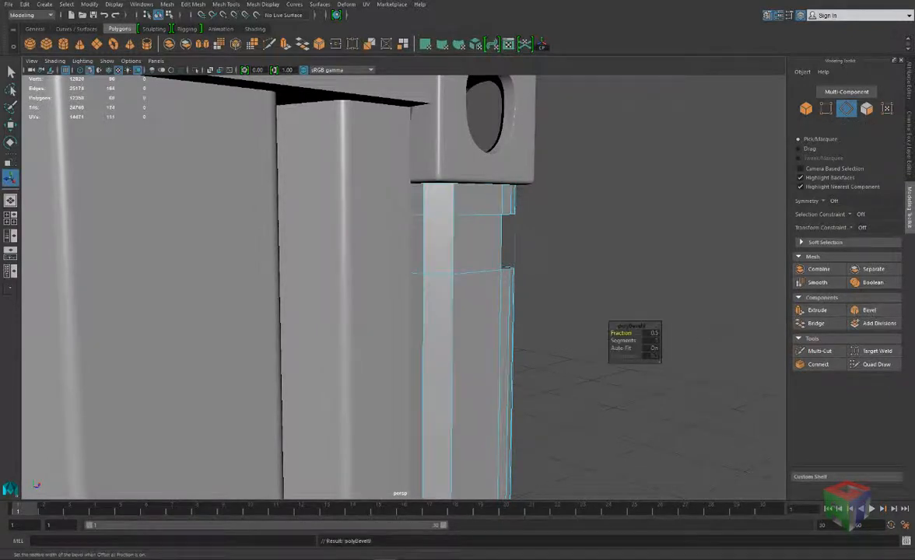
Set the corner edge bevel's fraction to 0.055 and its segments to 2.
drag(622, 333, 621, 333)
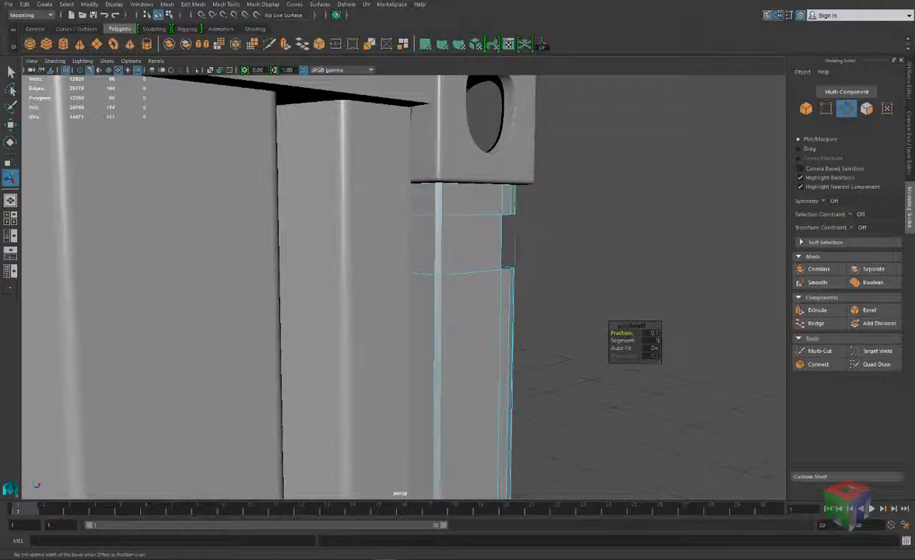
click(652, 333)
key(Return)
click(653, 333)
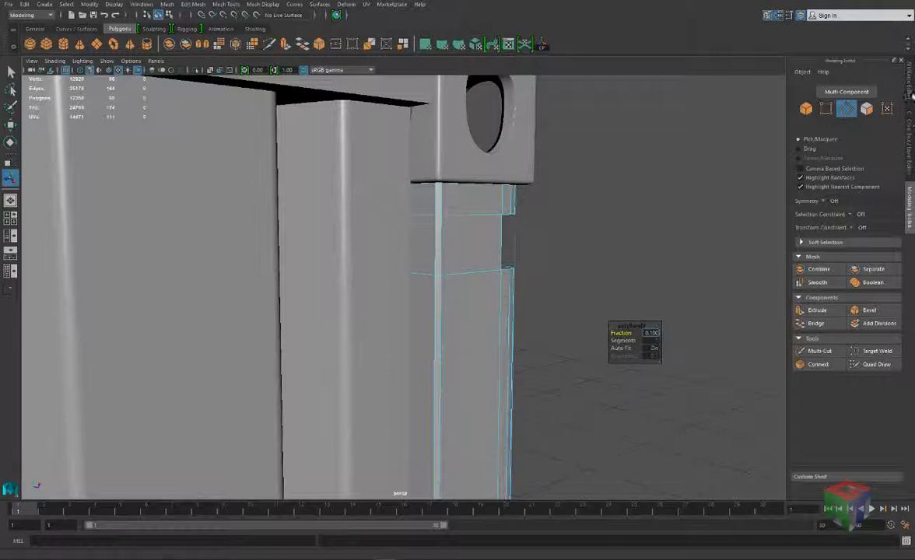
click(912, 92)
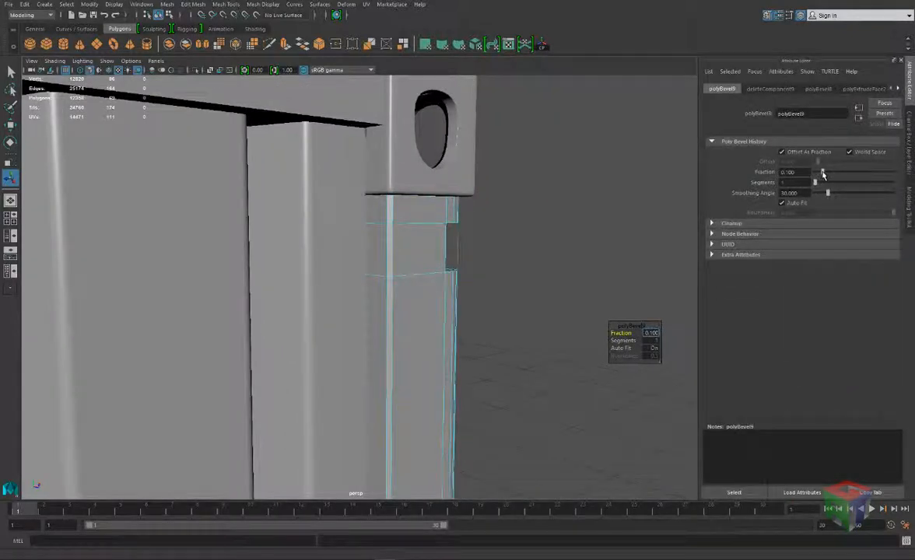
drag(822, 175, 817, 176)
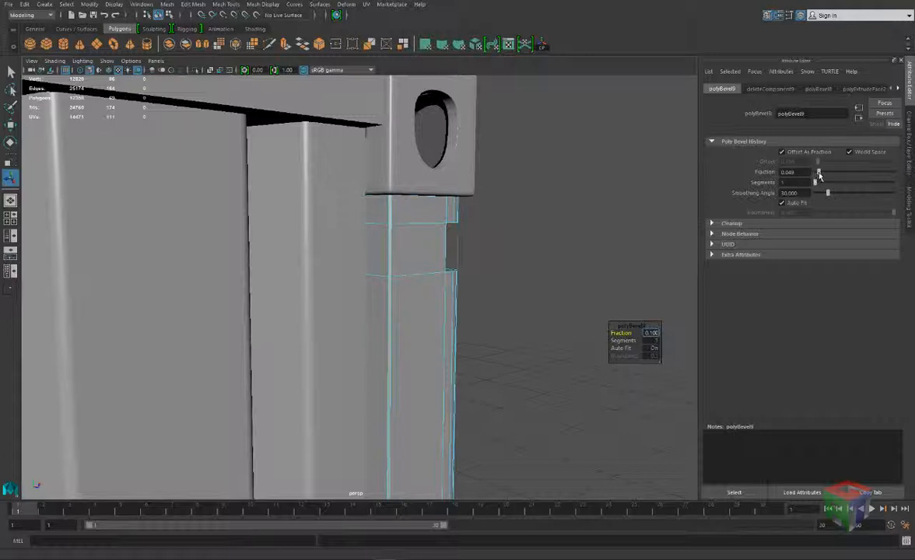
click(821, 184)
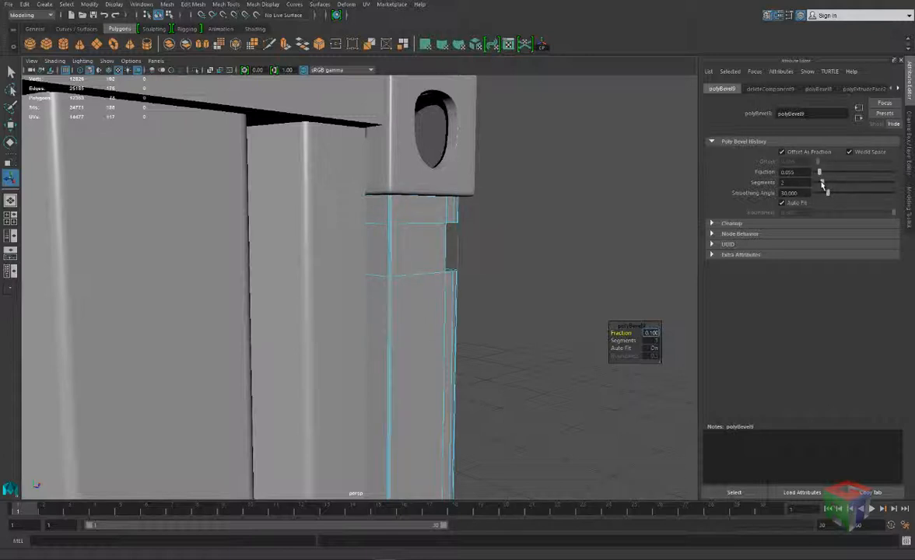
Select the curved rim edges on the underside of the short rounded strip below the corner casting, undoing the stray edge loop selection.
alt+drag(426, 272, 445, 165)
alt+right_drag(361, 263, 466, 265)
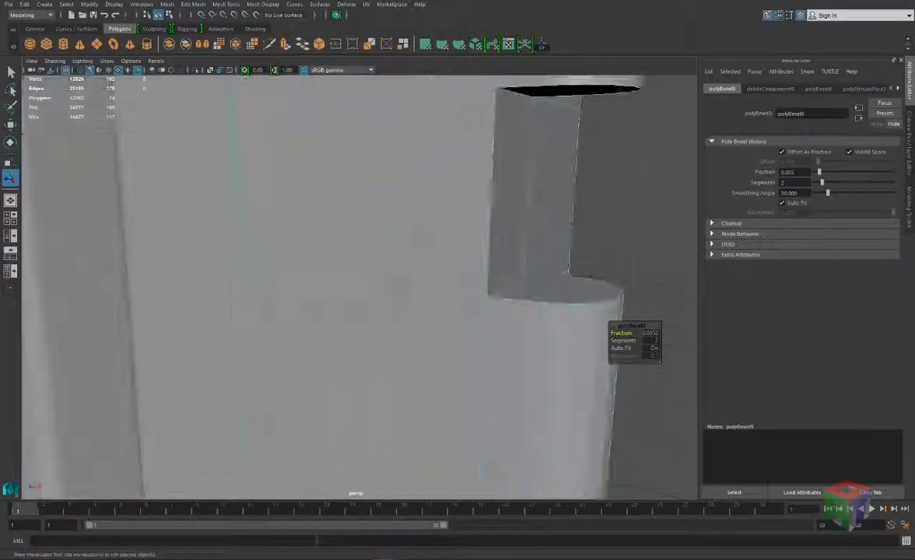
alt+drag(466, 264, 373, 256)
alt+middle_drag(431, 178, 402, 303)
alt+drag(402, 303, 368, 260)
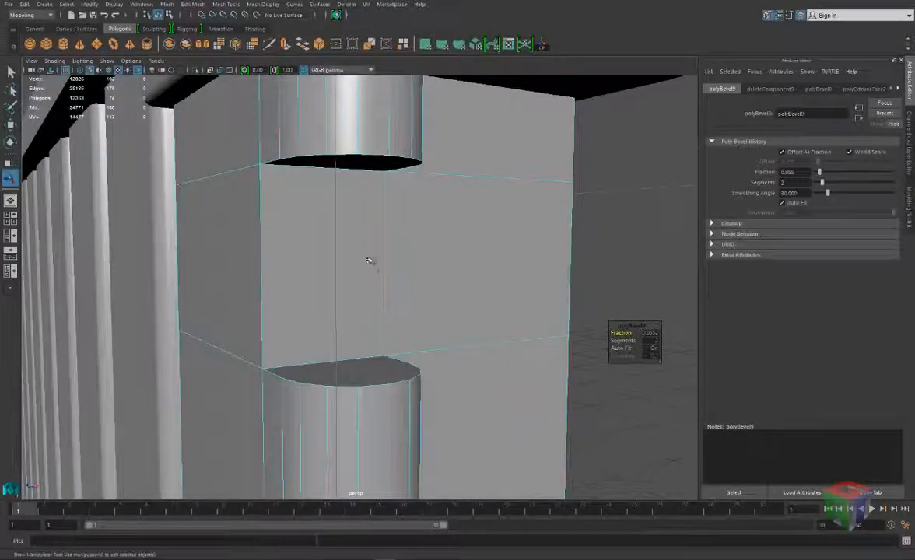
right_drag(368, 260, 368, 231)
alt+drag(378, 157, 382, 231)
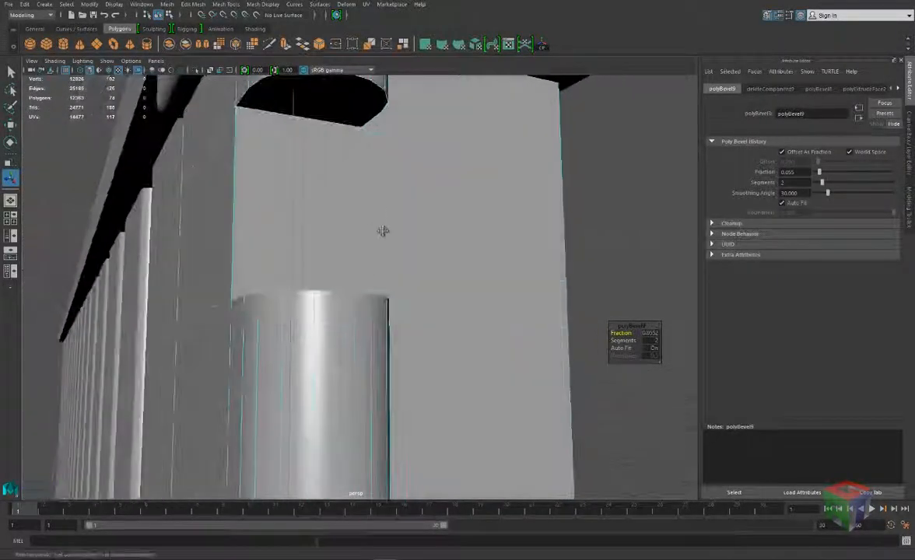
alt+middle_drag(382, 231, 392, 326)
alt+drag(392, 327, 381, 282)
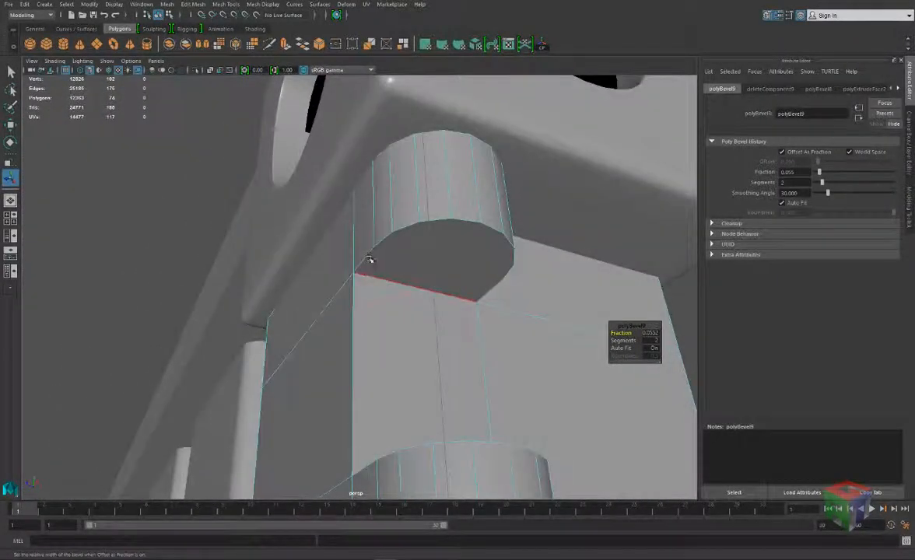
click(369, 259)
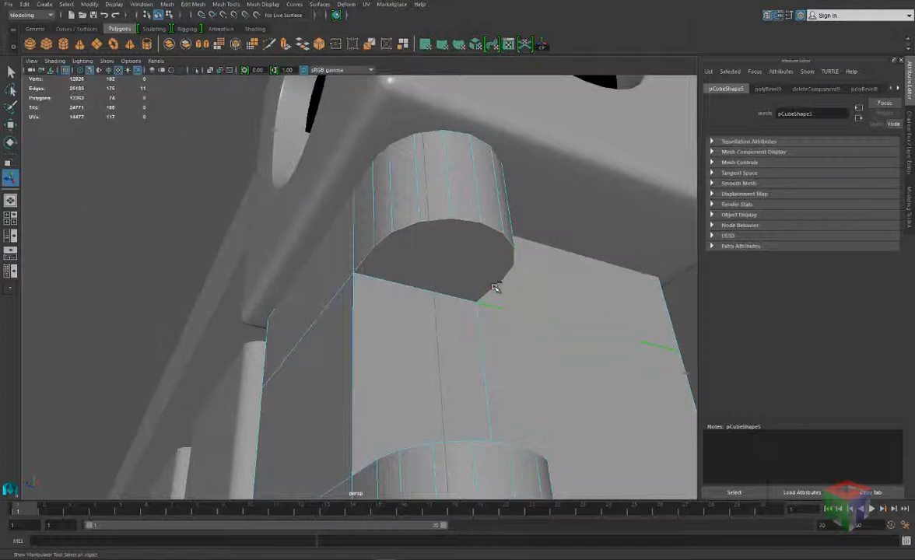
key(ctrl+z)
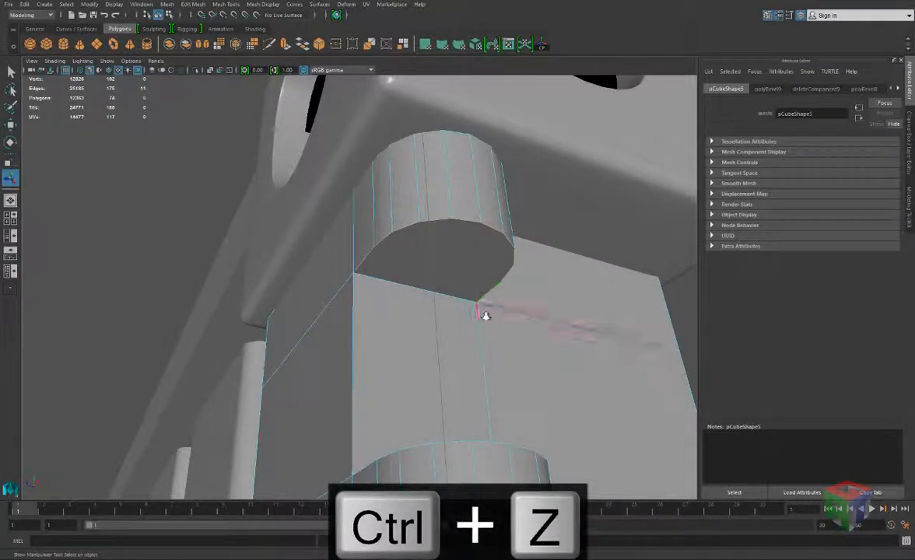
Add the curved rim edges at the upper end of the long rounded strip to the edge selection.
scroll(485, 316, down, 8)
alt+drag(486, 316, 443, 347)
alt+middle_drag(443, 347, 407, 304)
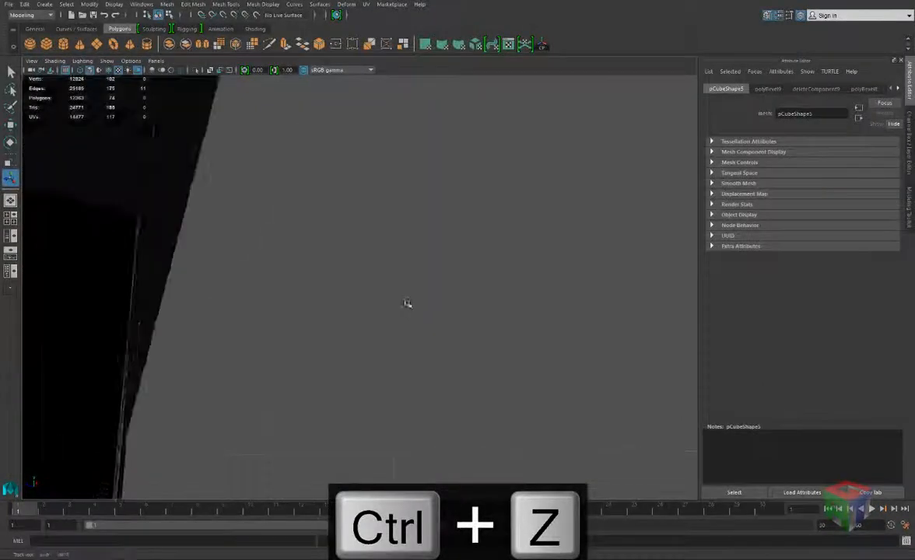
alt+right_drag(407, 304, 229, 320)
alt+drag(359, 343, 429, 390)
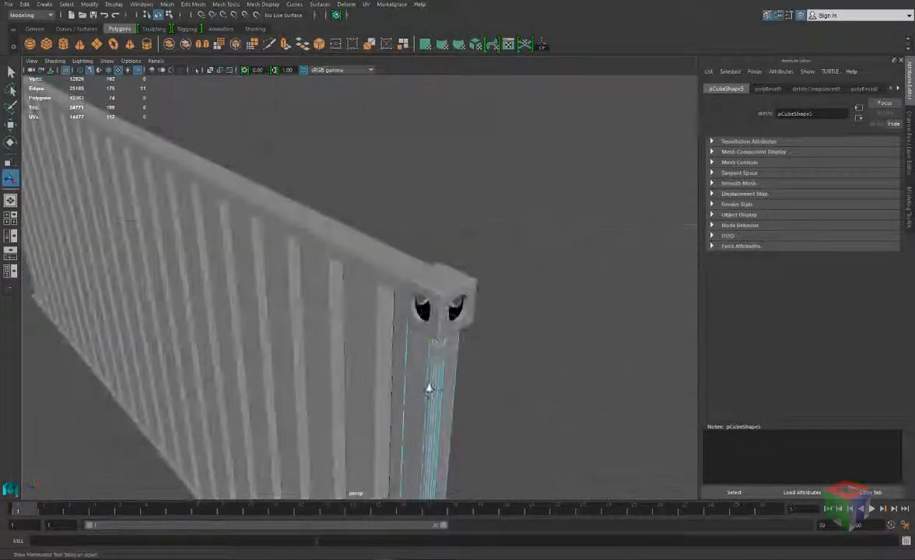
alt+right_drag(428, 390, 591, 420)
alt+middle_drag(574, 447, 426, 302)
scroll(392, 316, up, 5)
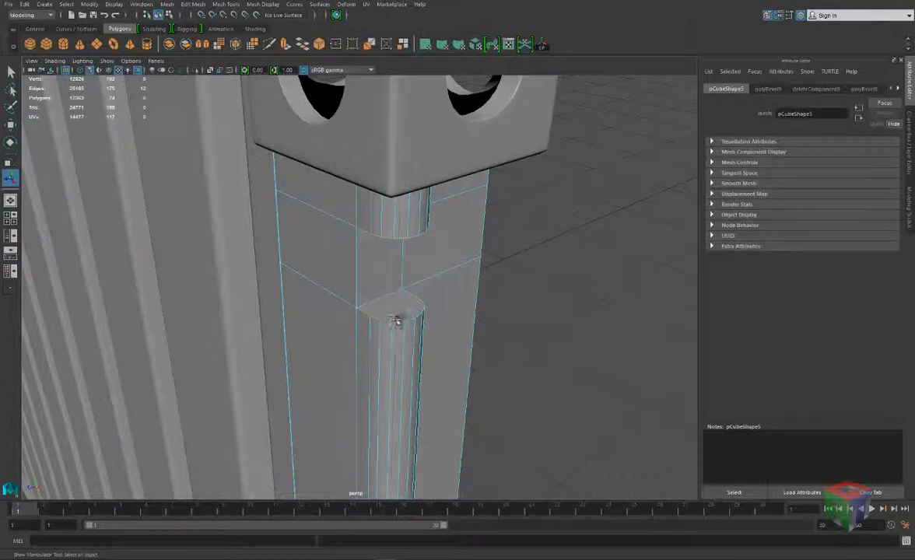
alt+middle_drag(419, 314, 172, 258)
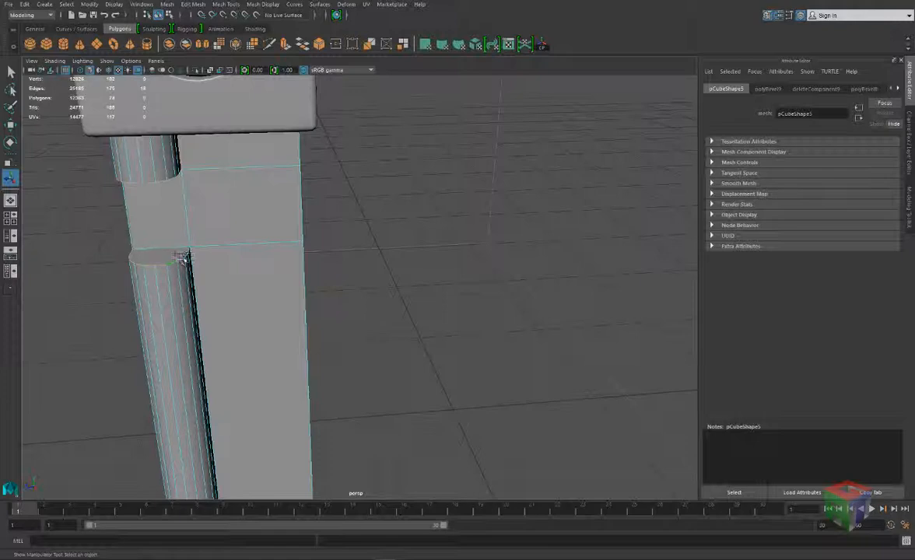
shift+click(191, 249)
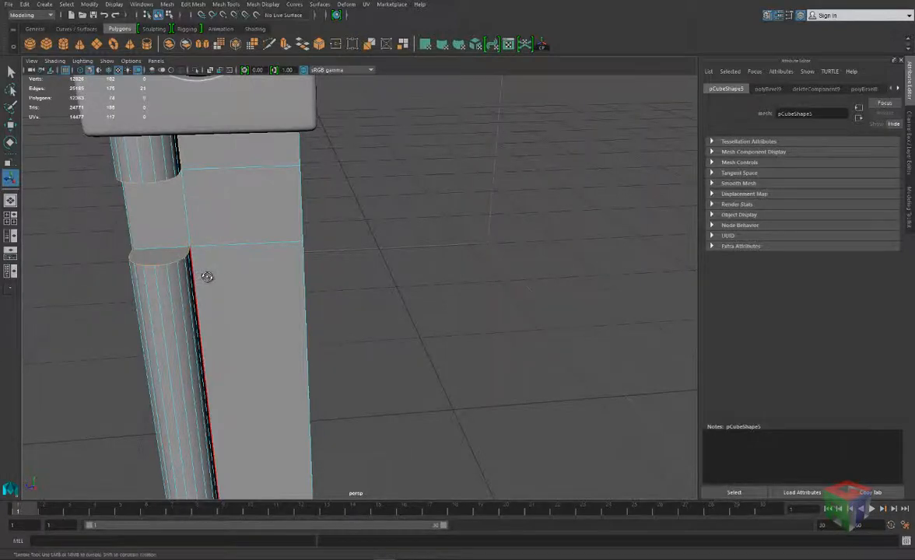
Add the vertical edge in the gap between the short and long rounded strips to the edge selection.
alt+drag(208, 276, 230, 274)
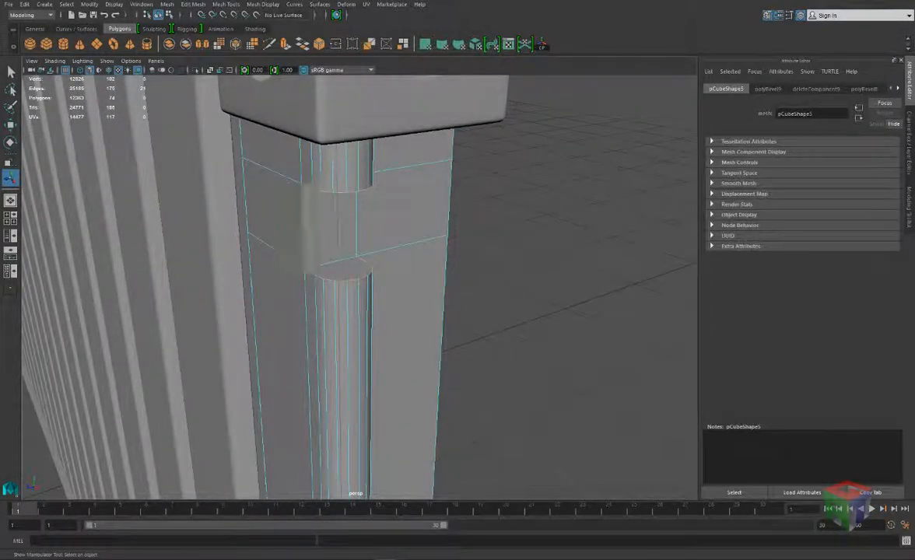
alt+right_drag(309, 277, 341, 278)
alt+drag(341, 278, 309, 269)
mouse_move(309, 269)
alt+right_down()
mouse_move(392, 312)
mouse_move(300, 274)
alt+right_up()
alt+drag(299, 274, 287, 278)
shift+click(210, 242)
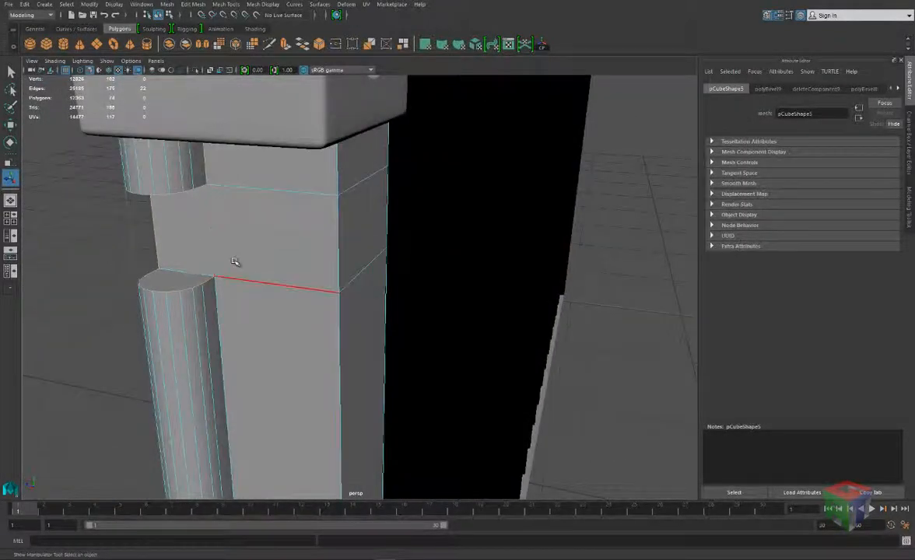
Bevel the selected rim and vertical edges around the upper gap between the rounded strips.
mouse_move(236, 264)
alt+mouse_down()
mouse_move(251, 255)
mouse_move(233, 253)
mouse_move(237, 267)
alt+mouse_up()
alt+middle_drag(238, 267, 253, 326)
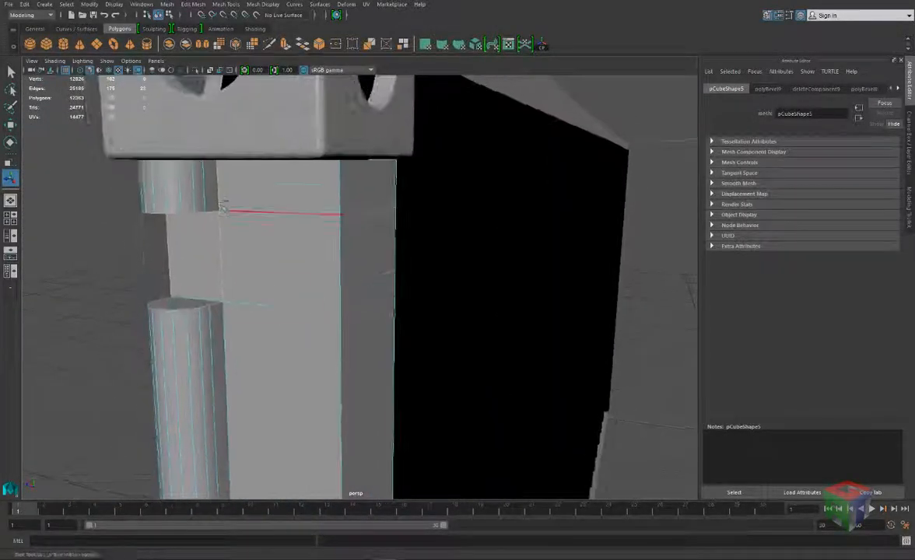
alt+drag(284, 272, 343, 268)
click(909, 201)
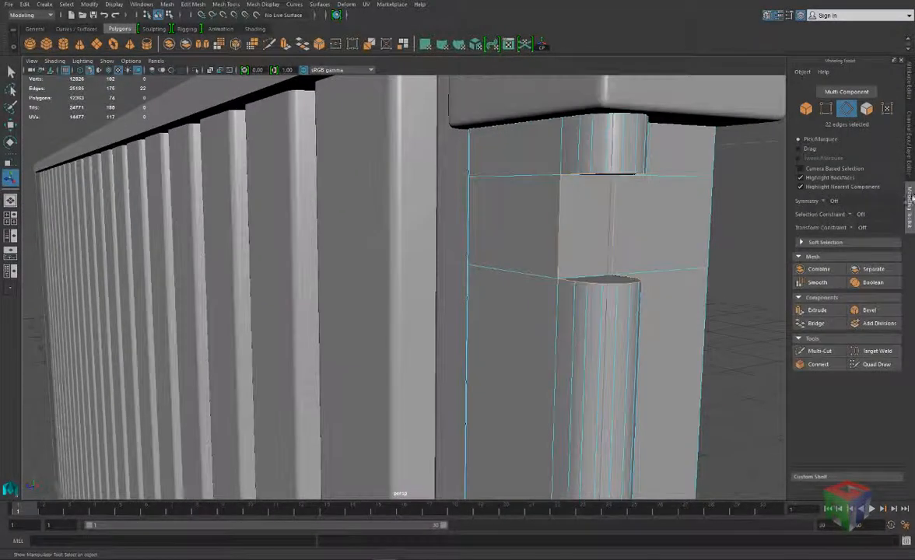
click(865, 311)
mouse_move(655, 231)
alt+mouse_down()
mouse_move(629, 219)
mouse_move(672, 225)
mouse_move(653, 231)
alt+mouse_up()
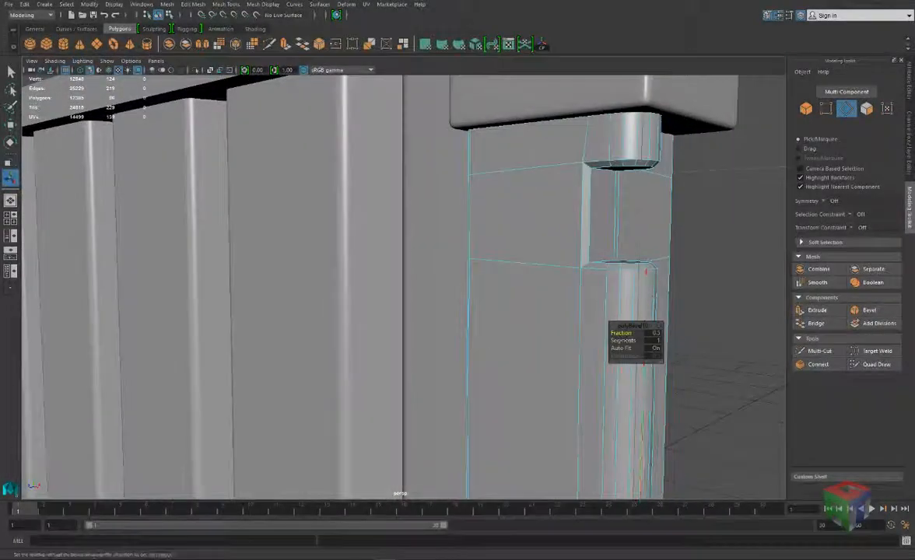
Set the upper gap bevel's fraction to 0.117 and its segments to 2.
click(909, 85)
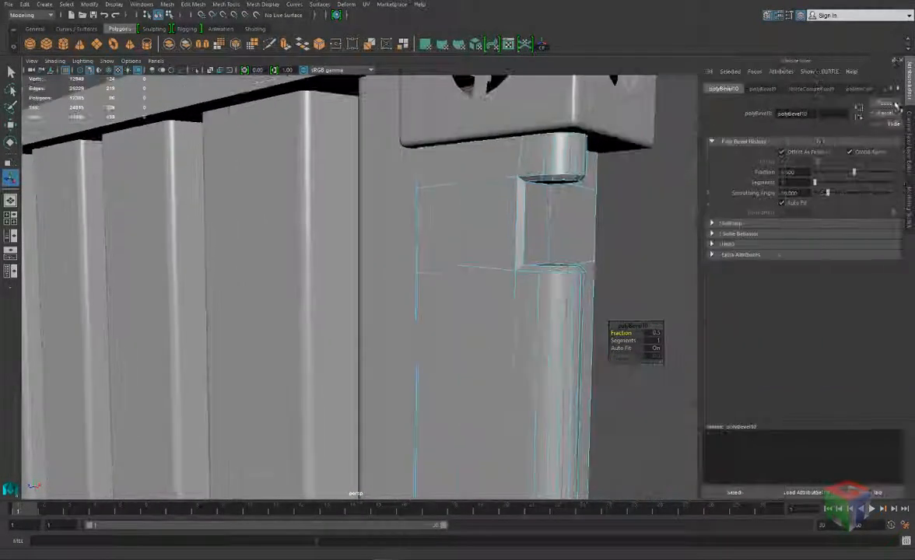
drag(850, 174, 827, 174)
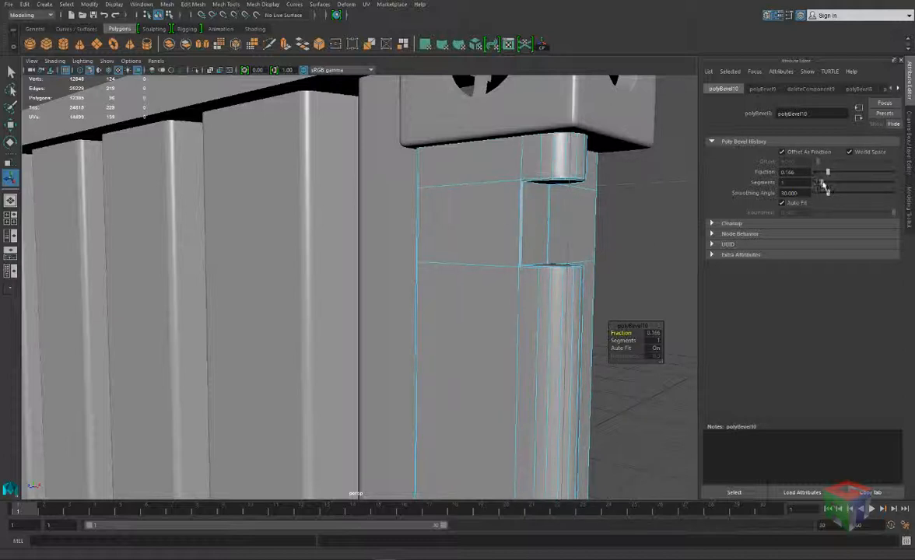
drag(819, 183, 823, 183)
alt+drag(655, 211, 498, 179)
alt+right_drag(482, 175, 622, 234)
alt+right_drag(497, 212, 697, 239)
alt+right_drag(358, 190, 482, 189)
alt+middle_drag(422, 199, 435, 223)
alt+drag(404, 204, 410, 201)
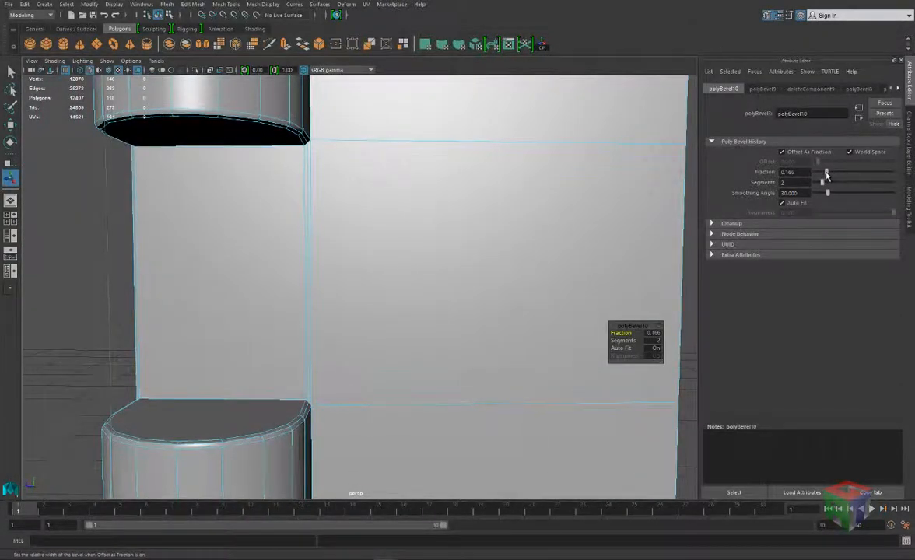
drag(826, 174, 825, 177)
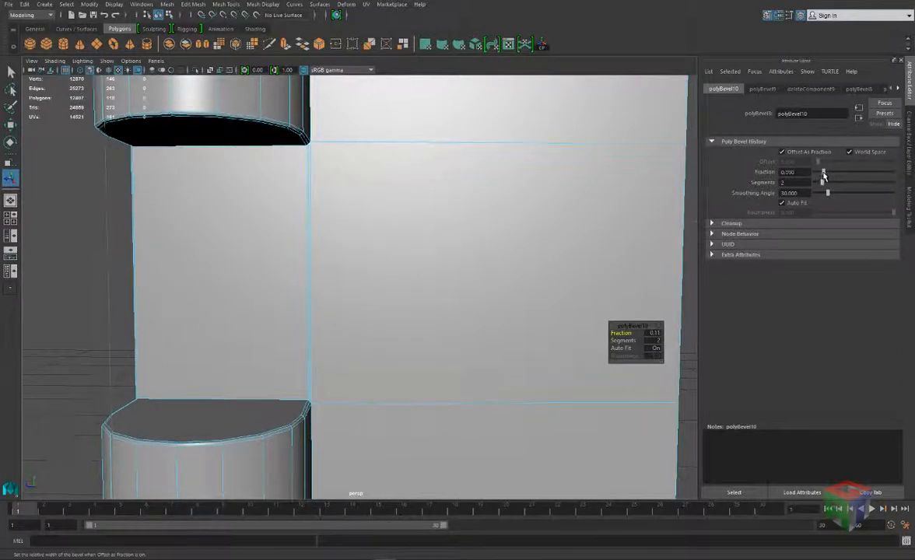
Return the corner post to object mode and clear the selection.
scroll(342, 221, down, 6)
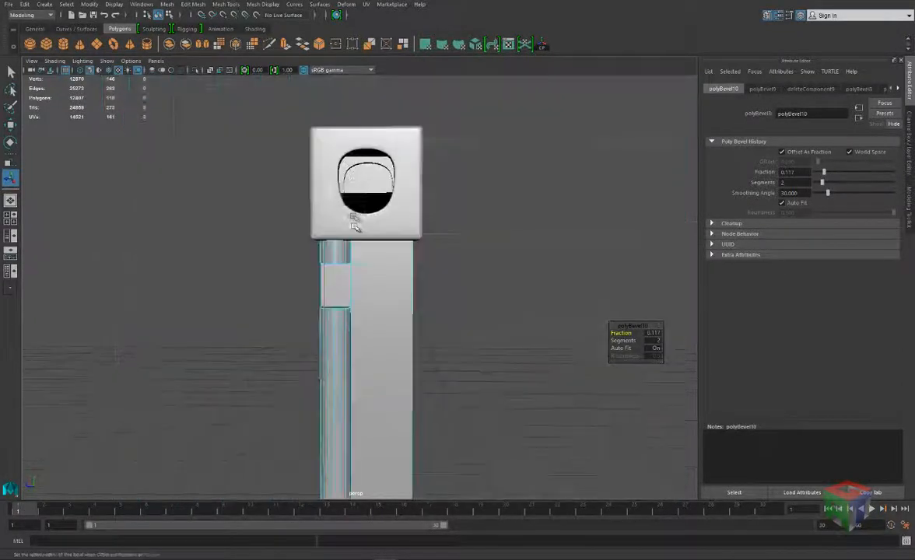
alt+drag(394, 355, 447, 365)
alt+middle_drag(448, 366, 394, 280)
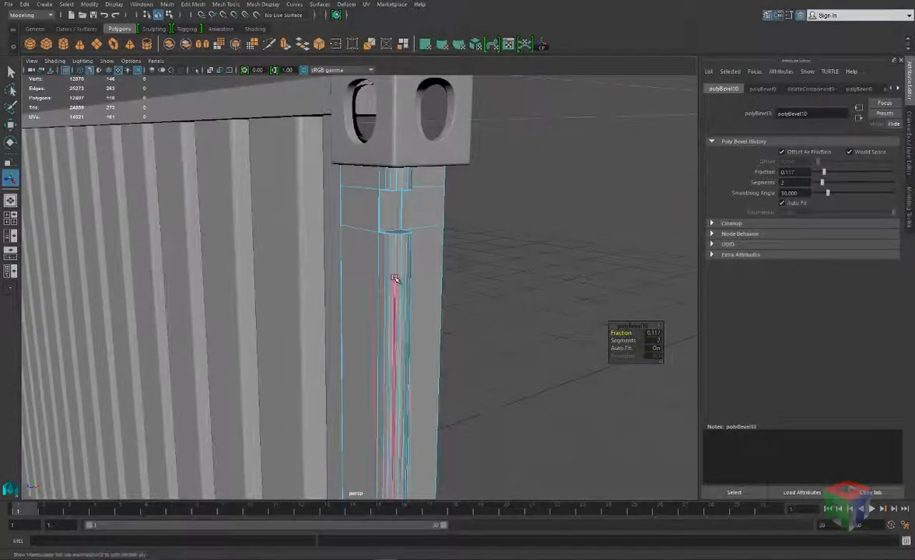
right_drag(392, 278, 437, 264)
click(441, 273)
Select the curved rim edges and vertical edges around the lower gap between the post's rounded strips.
alt+middle_drag(384, 263, 378, 125)
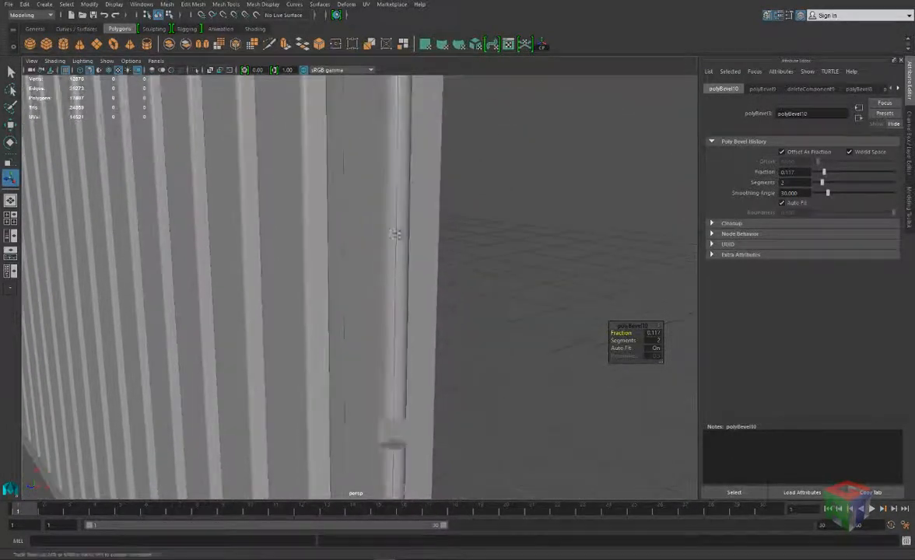
alt+middle_drag(361, 407, 359, 234)
scroll(359, 216, up, 4)
scroll(360, 215, up, 2)
scroll(362, 215, down, 2)
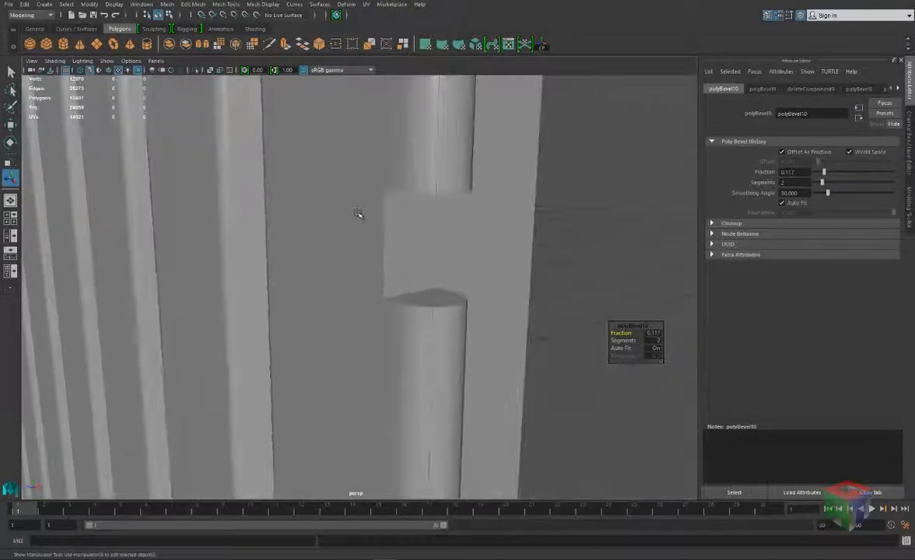
click(362, 210)
right_drag(362, 204, 362, 188)
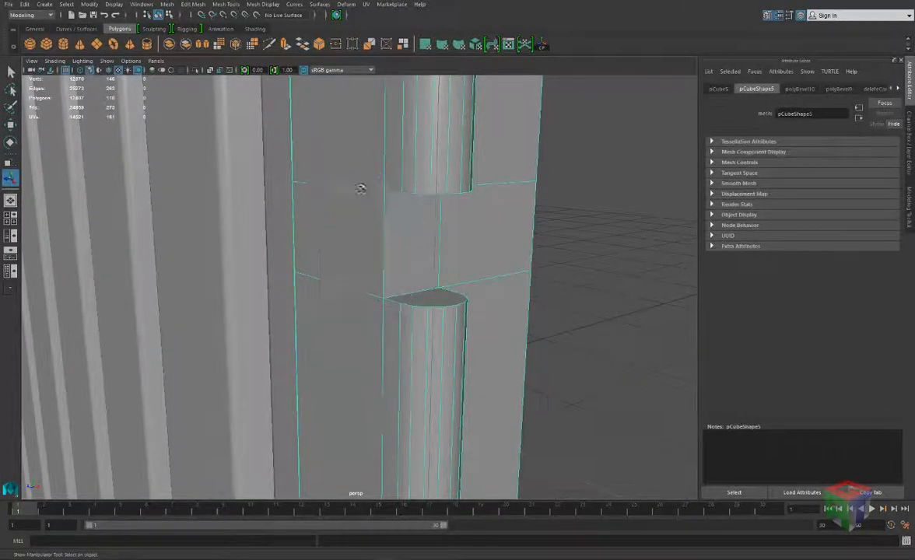
click(381, 227)
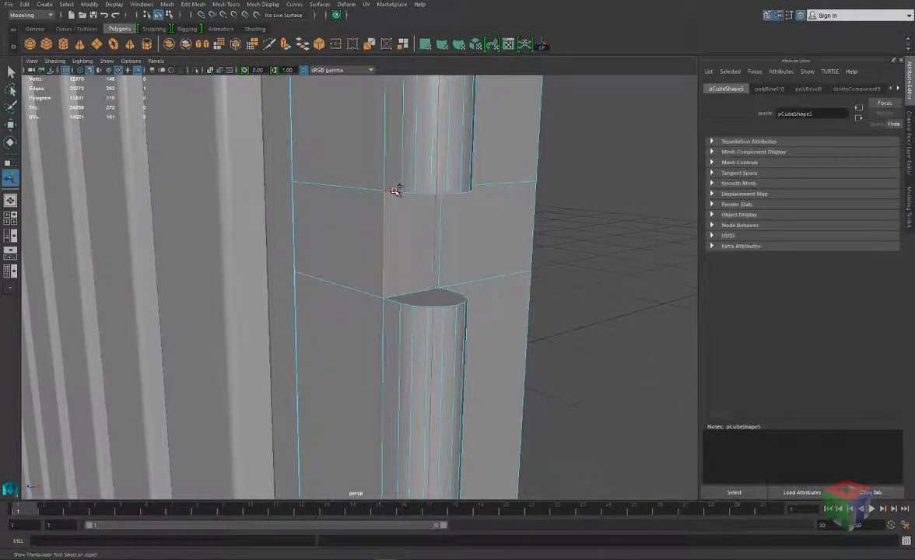
alt+drag(396, 302, 527, 140)
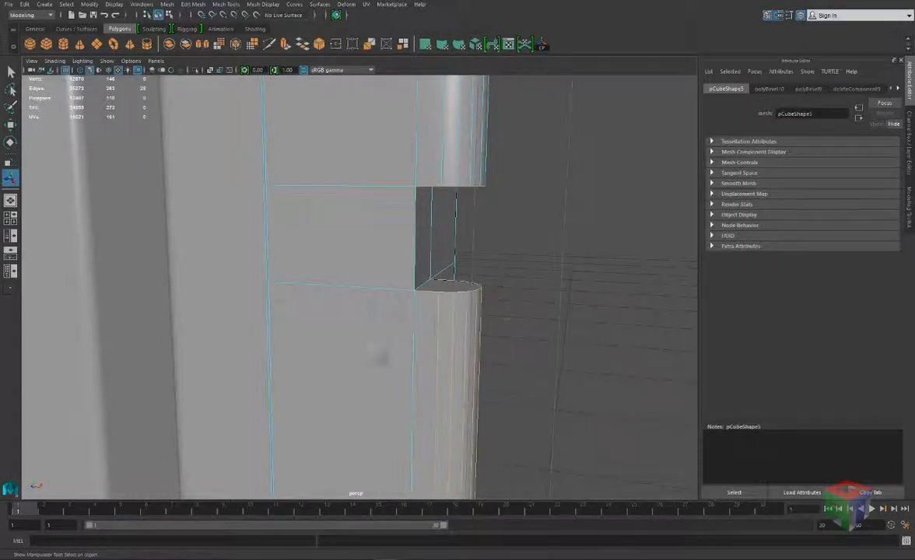
mouse_move(417, 259)
alt+mouse_down()
mouse_move(378, 265)
mouse_move(414, 248)
alt+mouse_up()
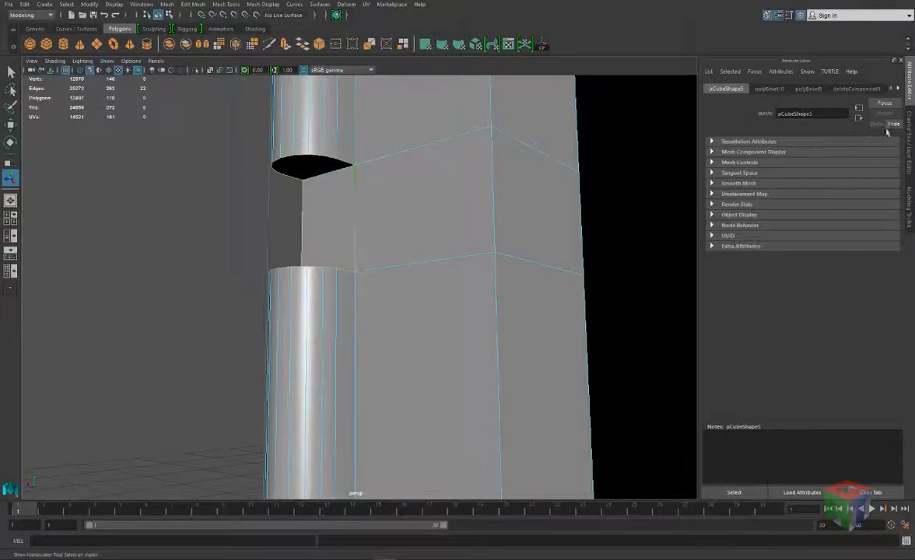
Bevel the selected lower gap edges with a fraction of 0.11 and 2 segments.
click(909, 198)
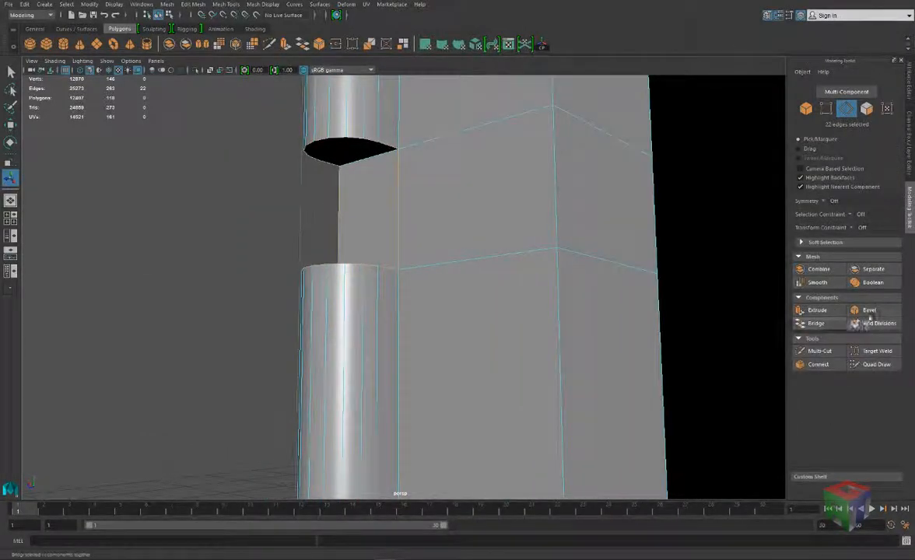
click(863, 310)
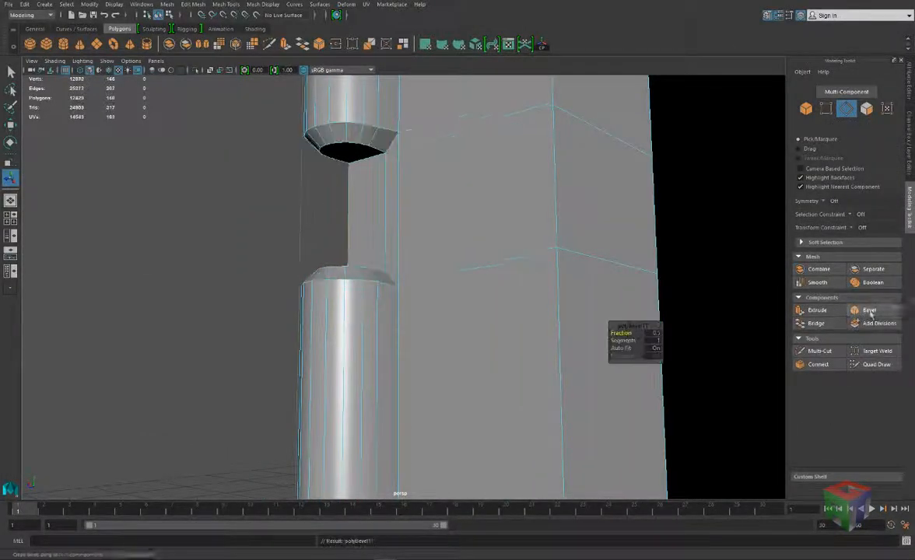
click(910, 90)
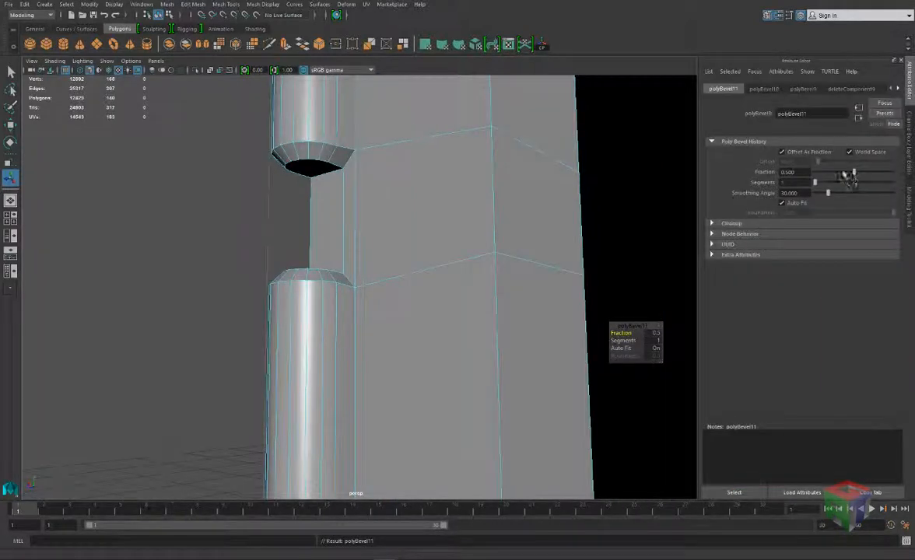
click(786, 174)
text(0.11)
key(Return)
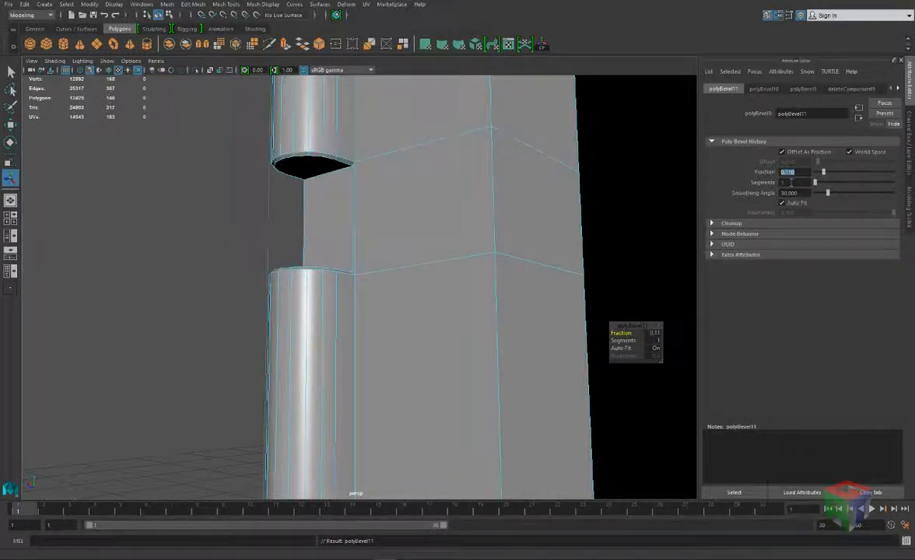
text(2)
key(Return)
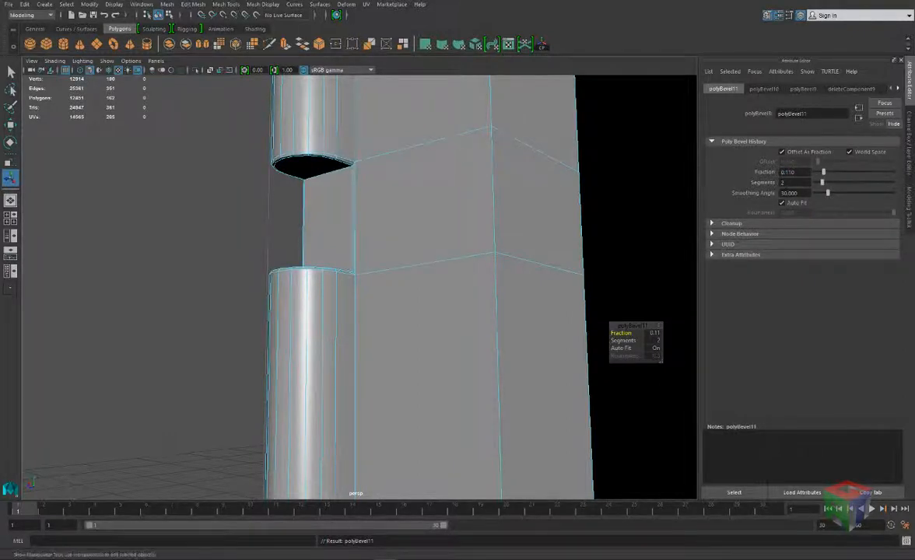
Switch back to object mode and mirror the upper half of the corner post downward with Mirror Geometry.
alt+drag(404, 258, 441, 259)
right_drag(359, 245, 406, 229)
click(466, 302)
scroll(459, 303, down, 6)
scroll(439, 303, down, 3)
alt+drag(422, 296, 367, 327)
click(369, 324)
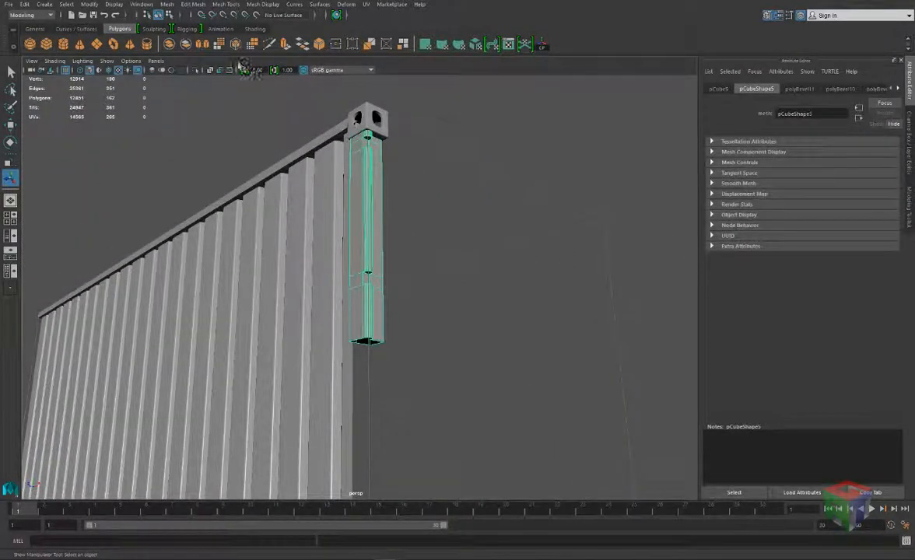
click(167, 4)
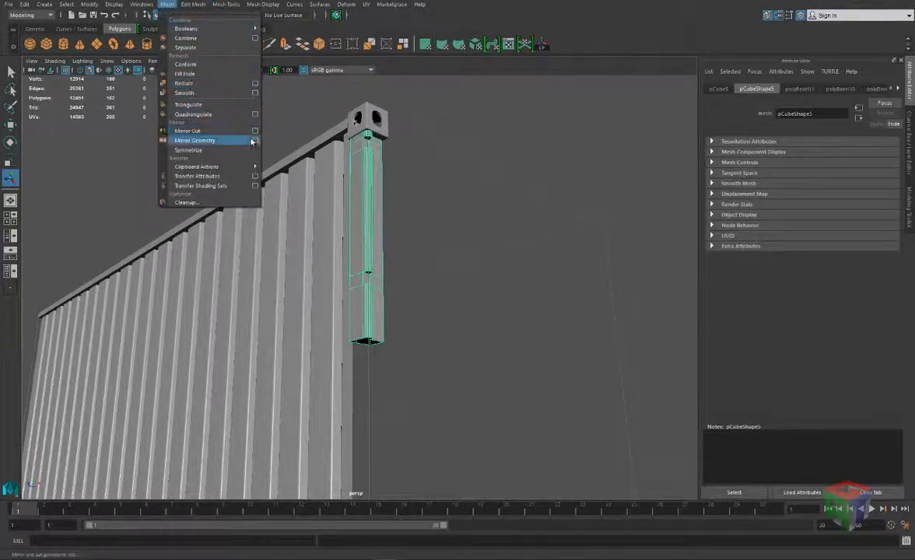
click(205, 144)
Inspect the mirrored corner post around its middle seam and gaps, then clear the selection in object mode.
scroll(473, 362, up, 6)
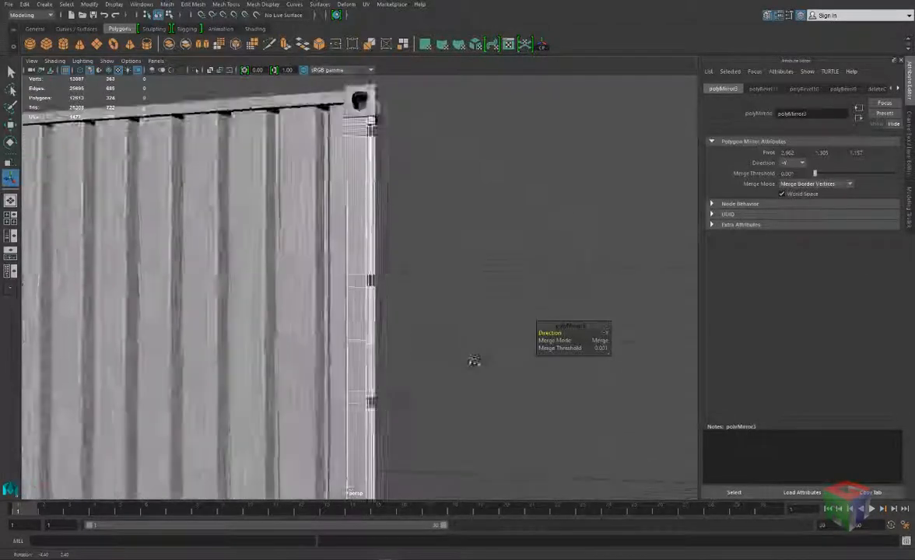
scroll(314, 245, up, 5)
alt+drag(314, 245, 363, 217)
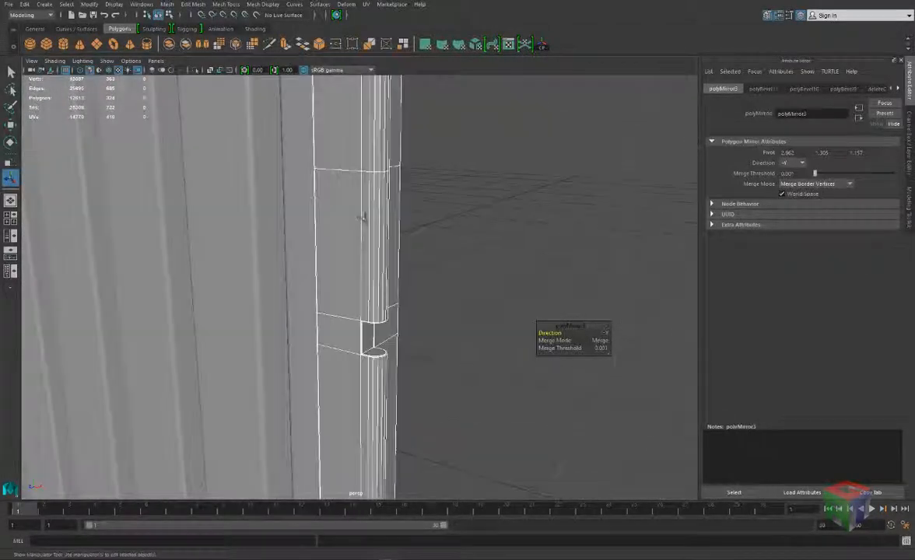
scroll(341, 195, up, 5)
alt+middle_drag(341, 194, 353, 294)
alt+drag(353, 294, 487, 289)
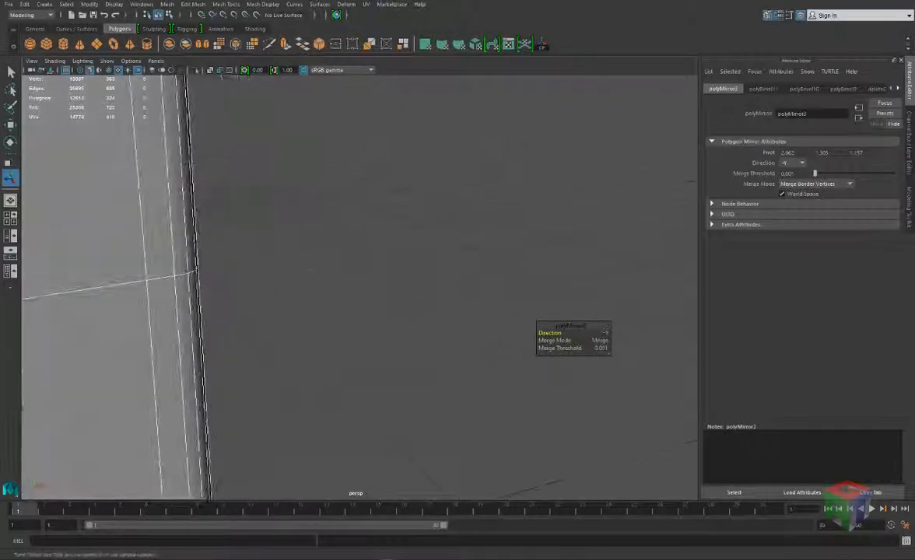
alt+middle_drag(319, 263, 442, 256)
alt+right_drag(408, 237, 365, 247)
alt+drag(383, 236, 417, 248)
right_drag(404, 245, 437, 238)
click(437, 238)
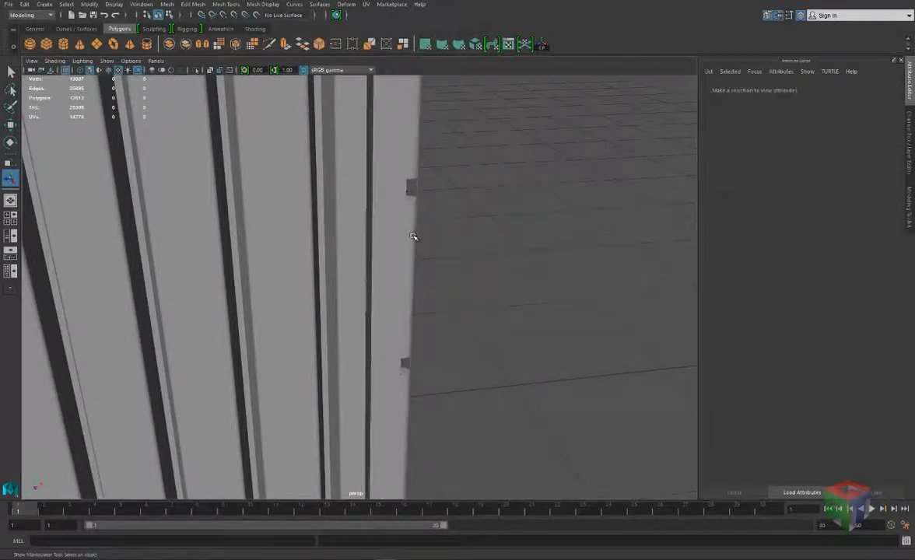
Examine the full-height corner post and corrugated side wall from the outside, end and inside.
scroll(504, 290, down, 8)
alt+drag(467, 280, 380, 253)
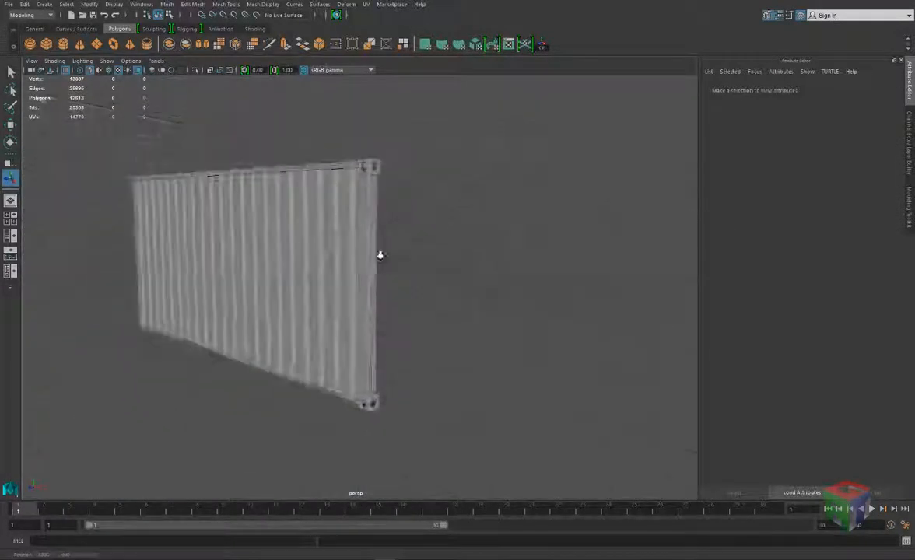
mouse_move(380, 253)
alt+right_down()
mouse_move(360, 268)
mouse_move(378, 268)
alt+right_up()
alt+drag(378, 268, 382, 263)
alt+middle_drag(382, 263, 415, 272)
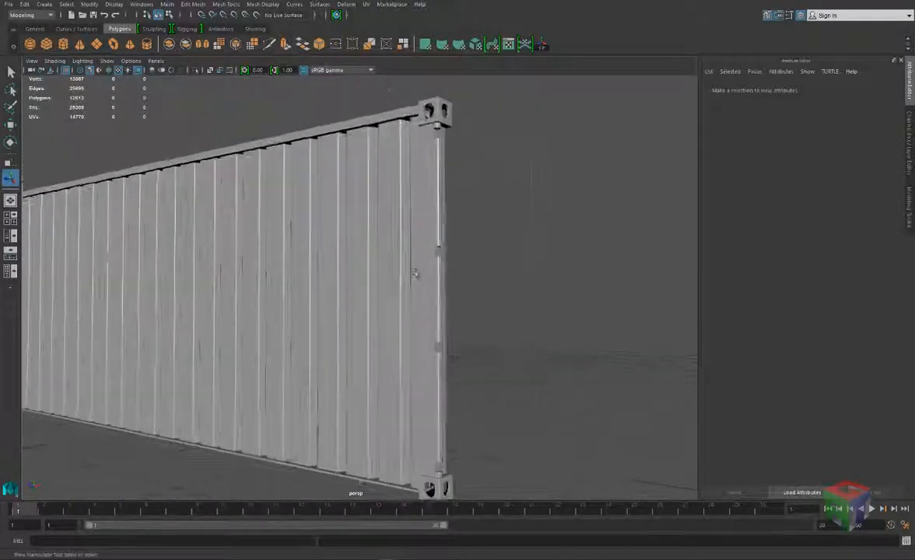
alt+drag(415, 272, 382, 246)
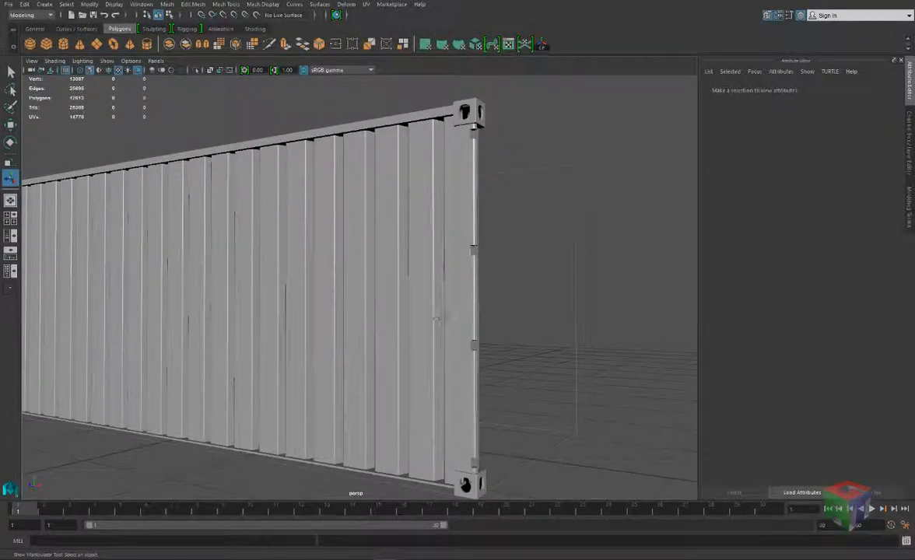
click(469, 311)
alt+drag(496, 319, 369, 117)
click(502, 325)
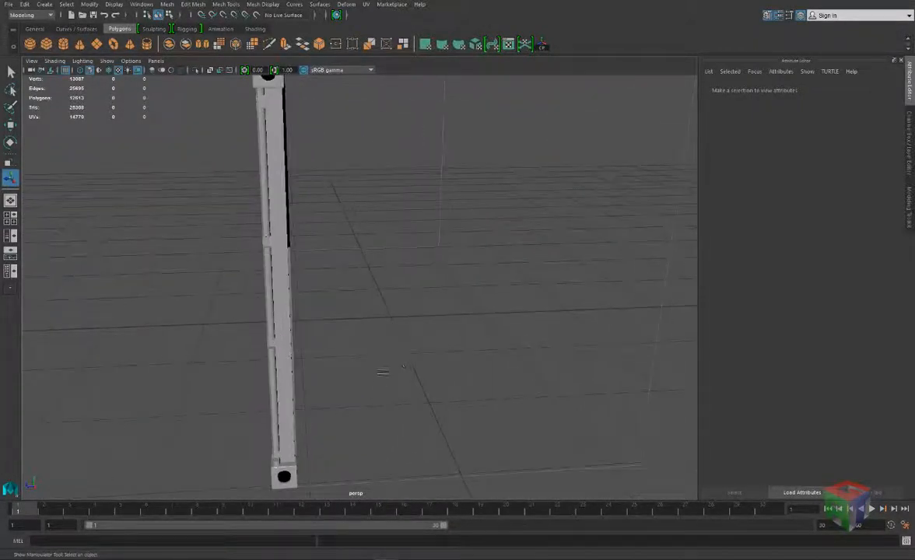
alt+drag(381, 372, 326, 265)
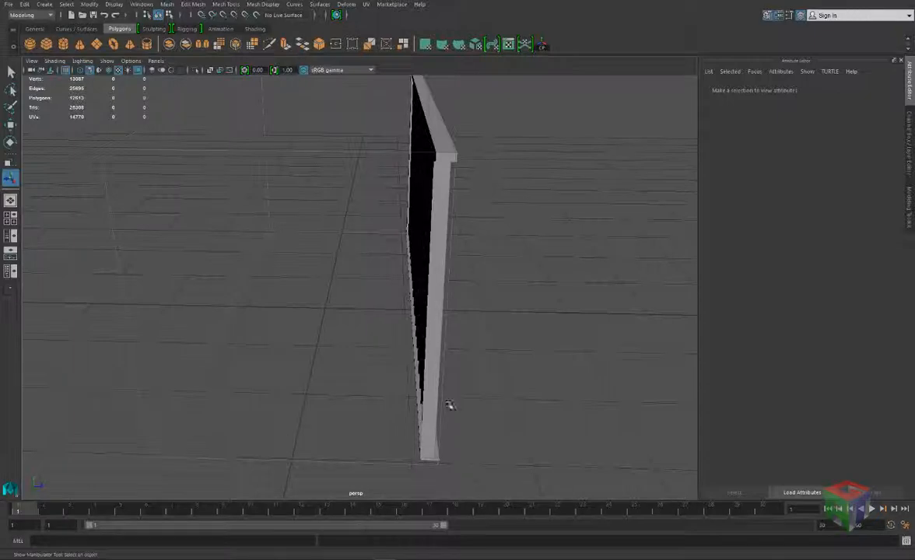
alt+drag(326, 264, 608, 107)
Check the corner castings and the corner post as separate objects and review the assembled container side.
click(608, 104)
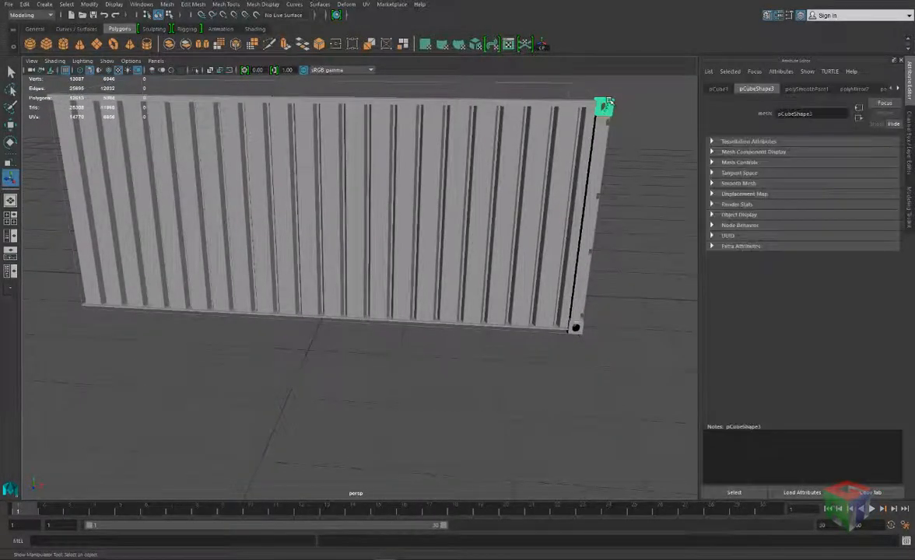
click(576, 327)
alt+drag(494, 222, 456, 164)
click(484, 194)
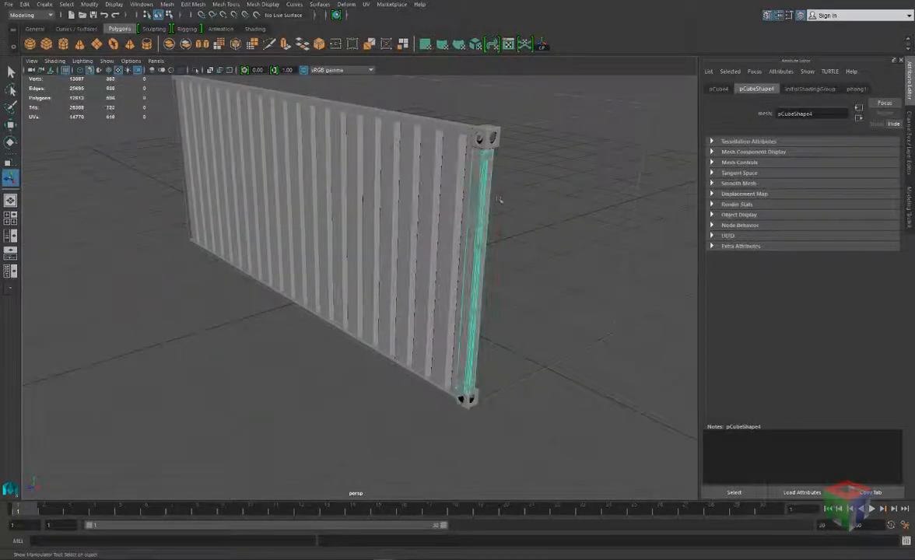
alt+drag(520, 296, 530, 278)
click(572, 386)
alt+drag(572, 386, 410, 233)
alt+drag(102, 280, 493, 355)
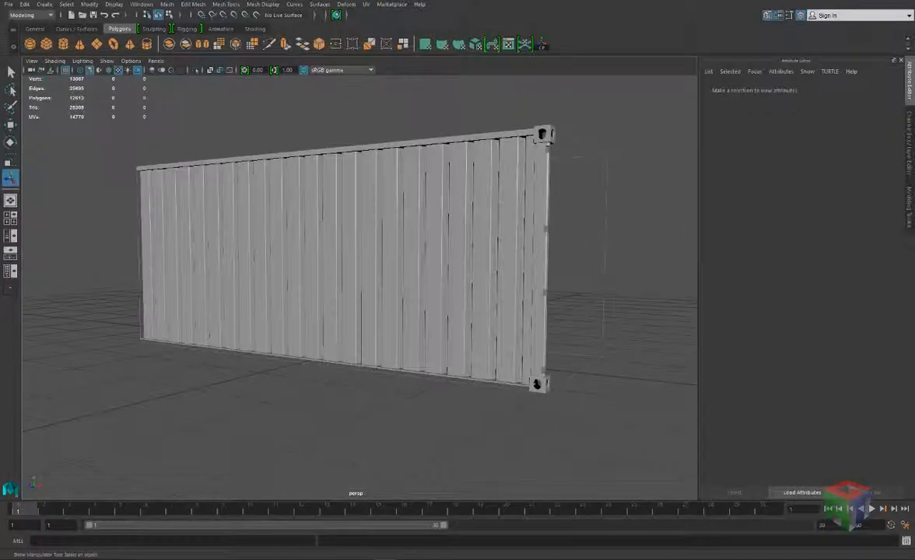